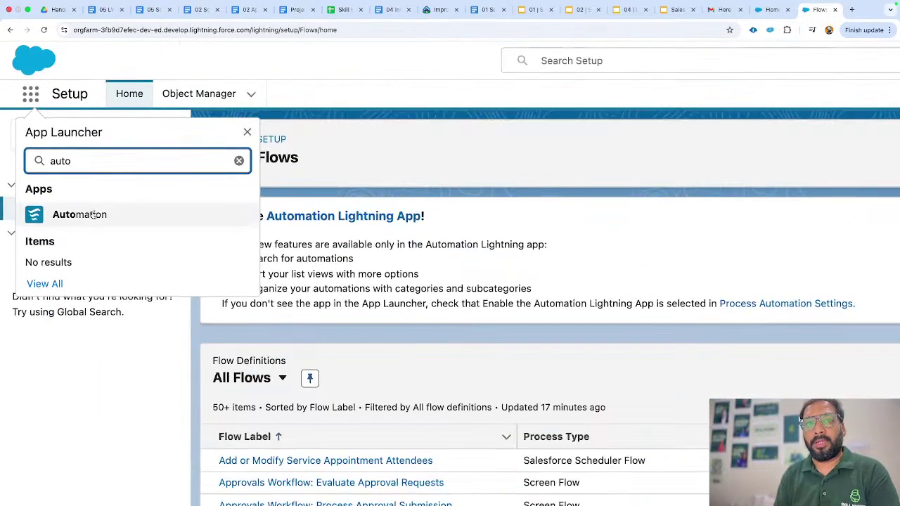
Open the Automation app in a new browser tab, switch to it and dismiss the Guidance Center.
right_click(94, 216)
left_click(116, 216)
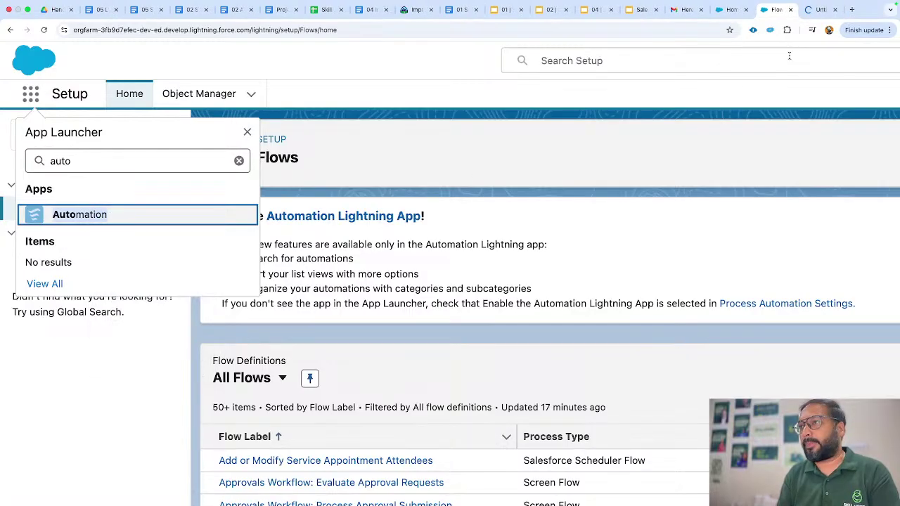
key("ctrl+Tab")
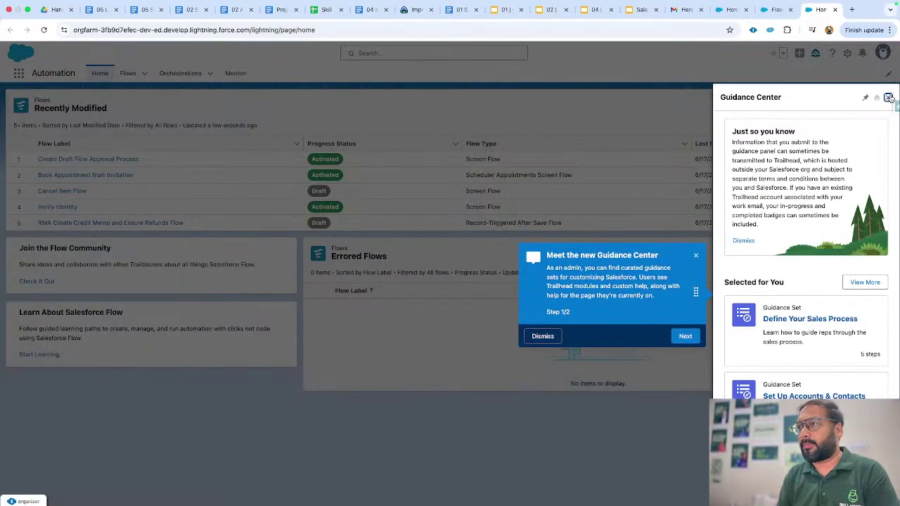
left_click(888, 98)
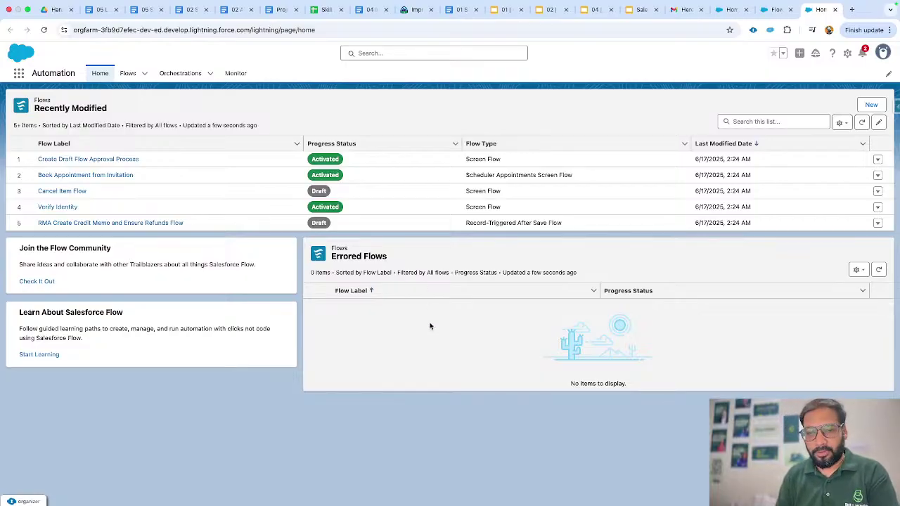
Look through the Automation app's Flows page with its available list views, the Orchestrations page and the Monitor page.
left_click(127, 74)
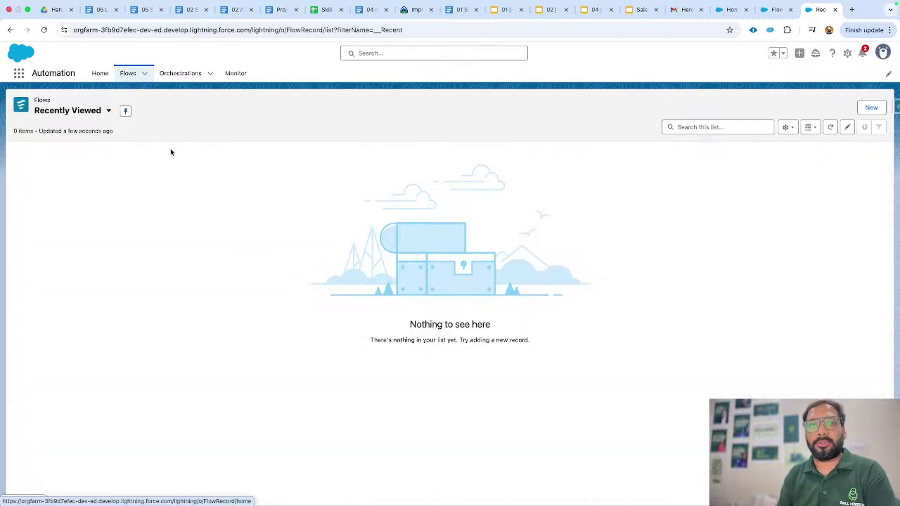
left_click(98, 113)
scroll(2, 149, "up", 5)
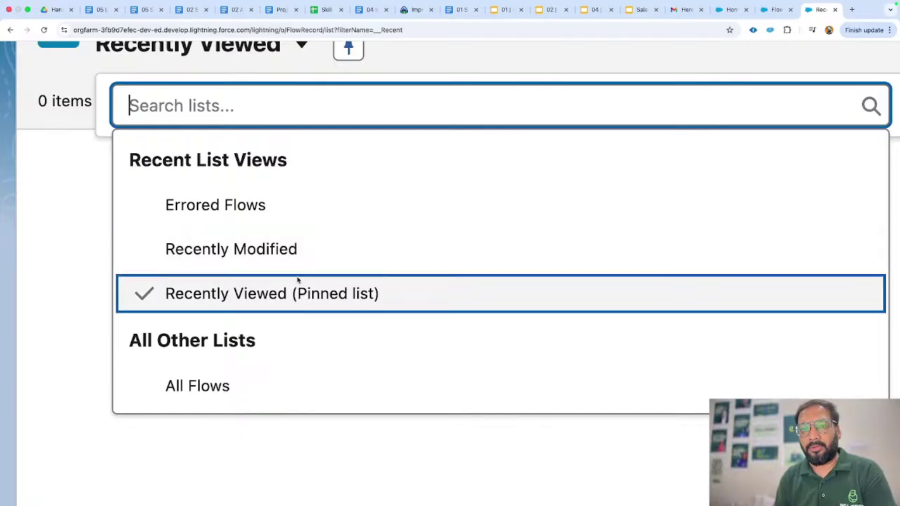
scroll(259, 387, "down", 5)
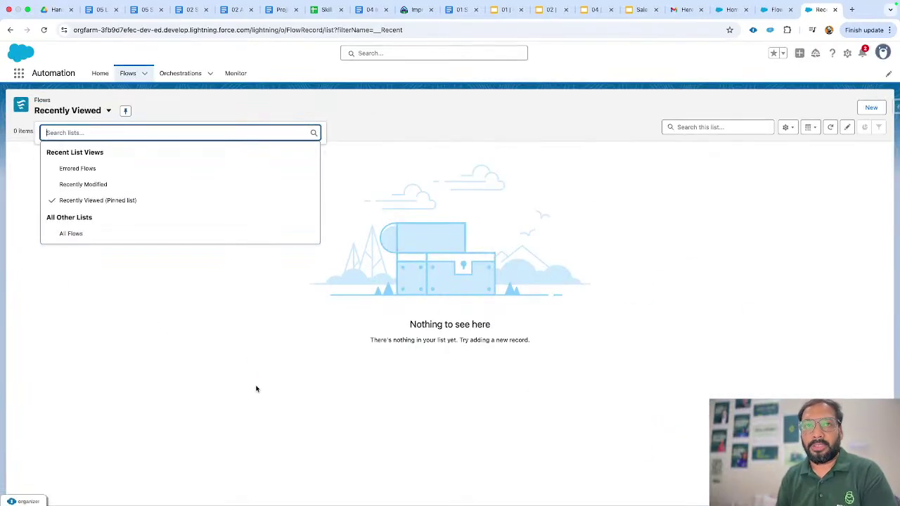
left_click(411, 169)
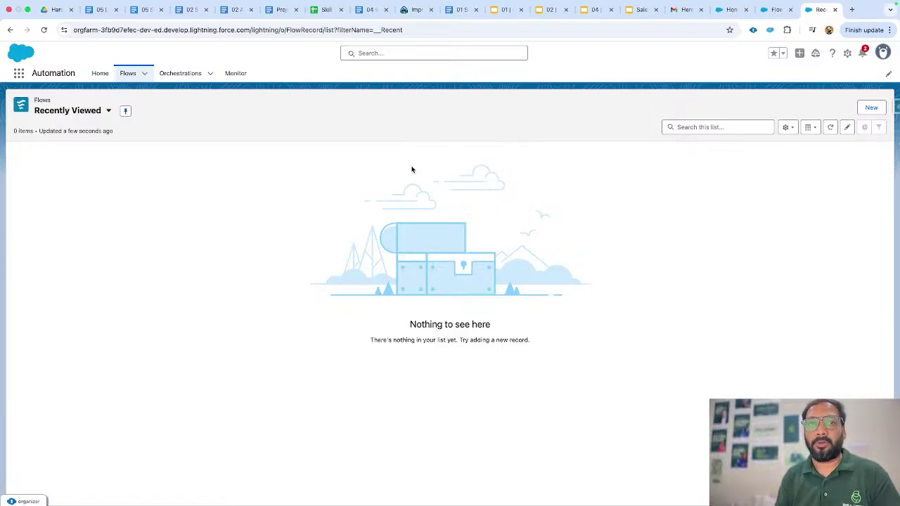
left_click(176, 76)
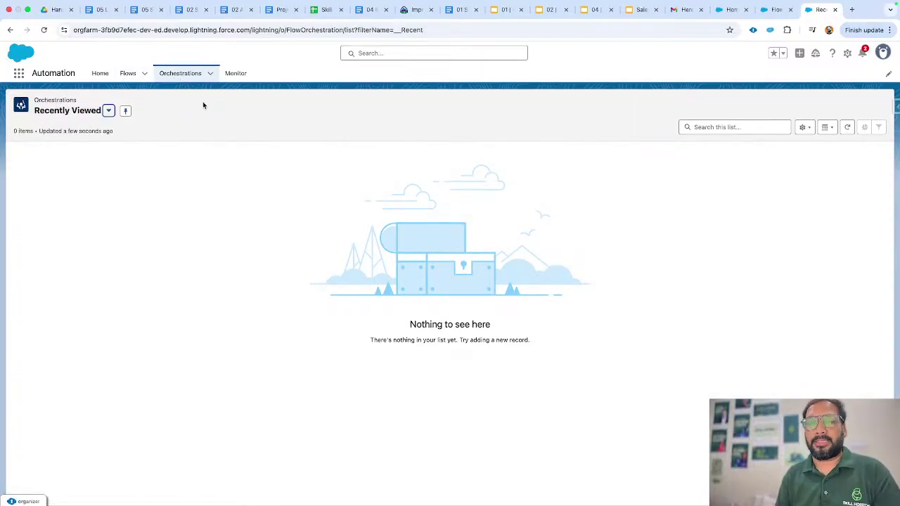
left_click(228, 79)
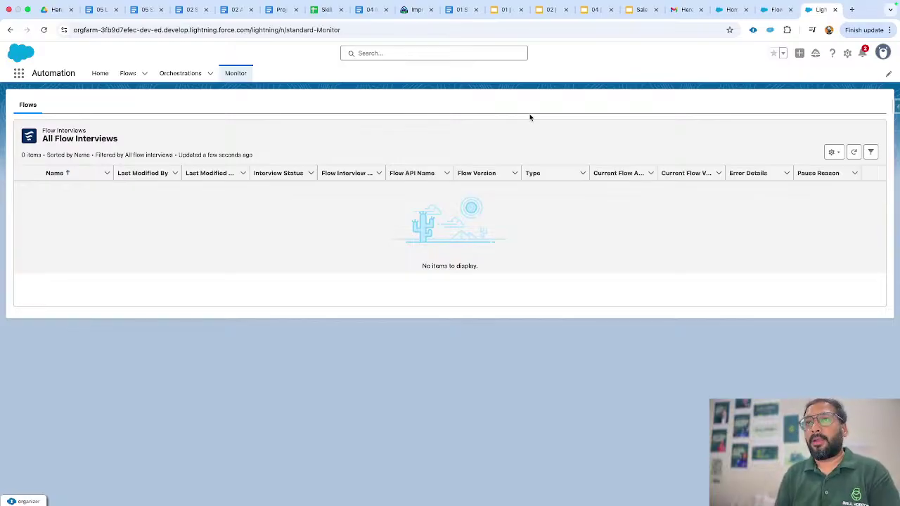
Return to the Flows page in Setup, close the App Launcher and start a new flow.
left_click(764, 19)
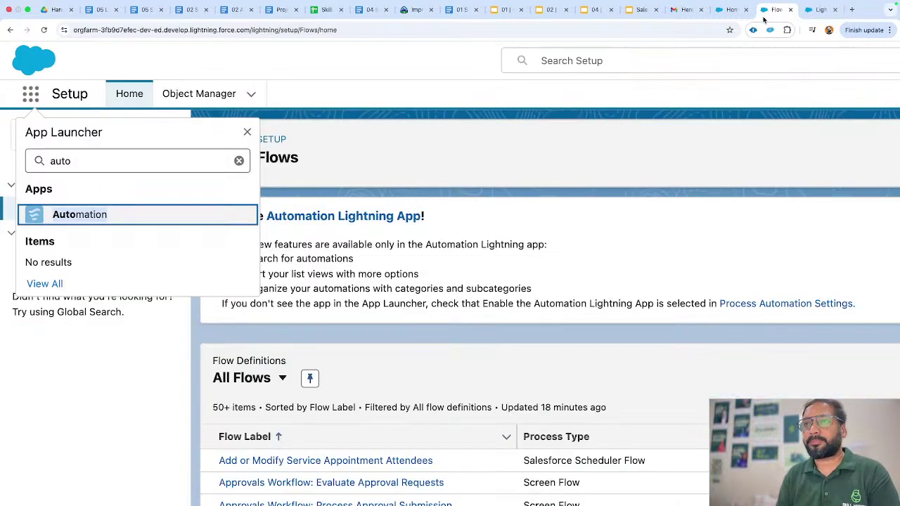
left_click(247, 132)
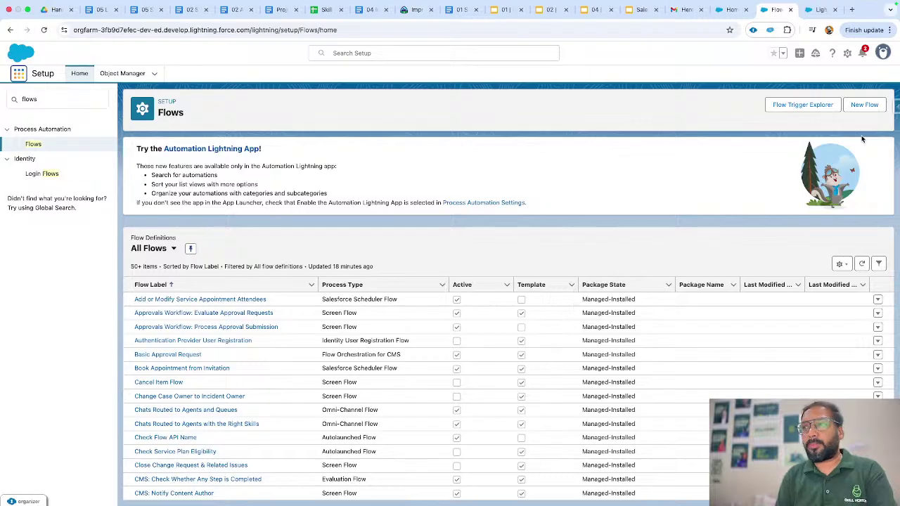
left_click(865, 106)
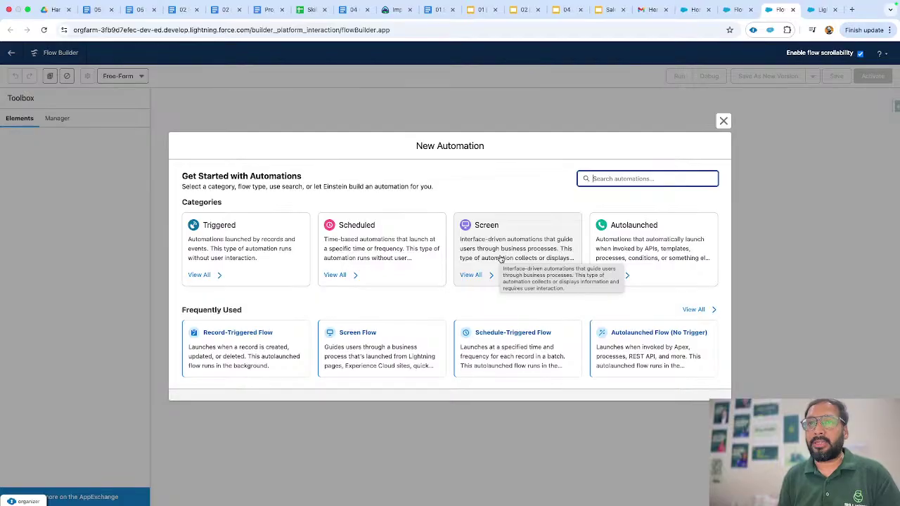
left_click(504, 271)
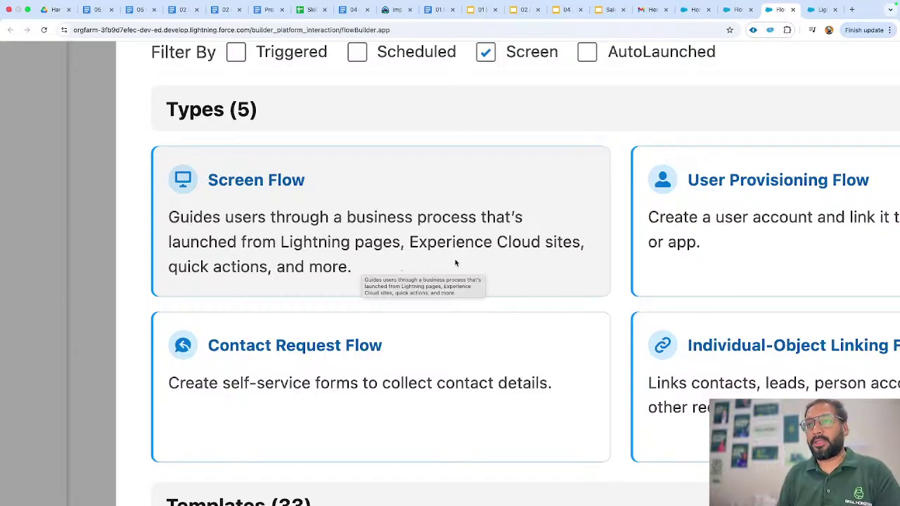
left_click(411, 247)
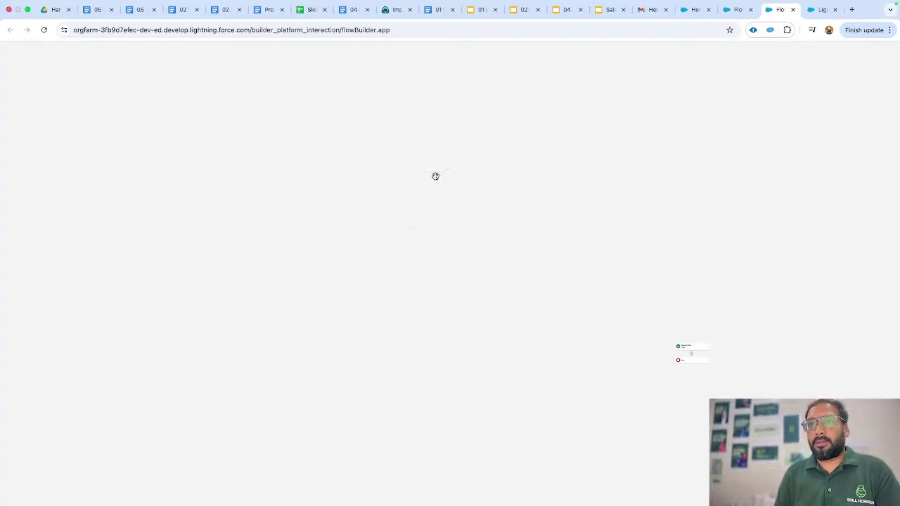
left_click_drag(716, 358, 463, 224)
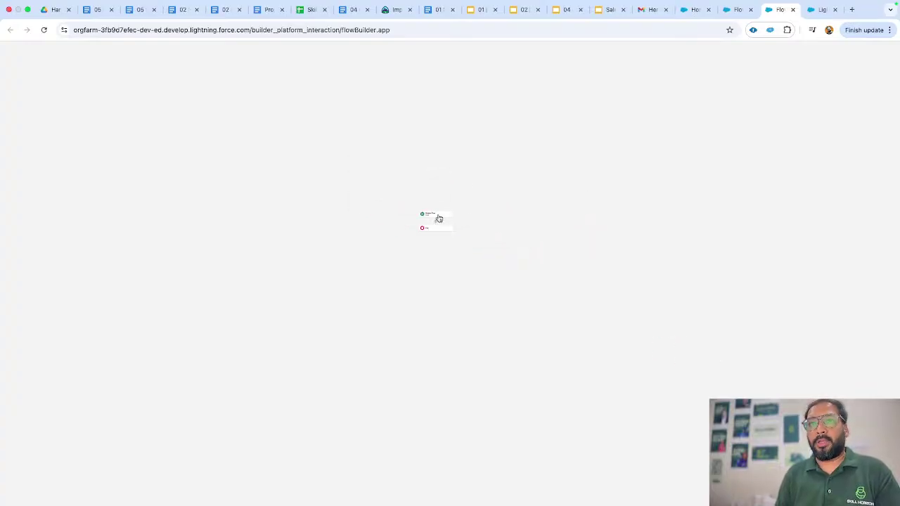
scroll(436, 212, "up", 3)
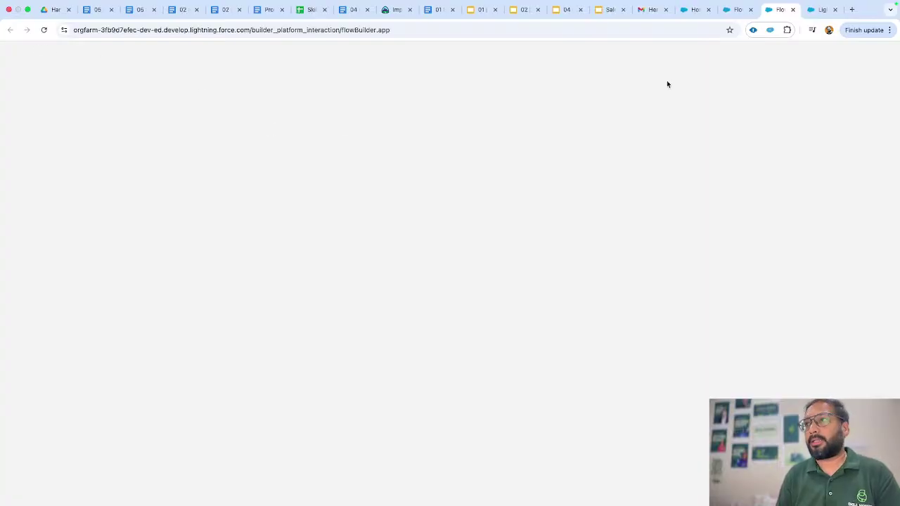
left_click(43, 29)
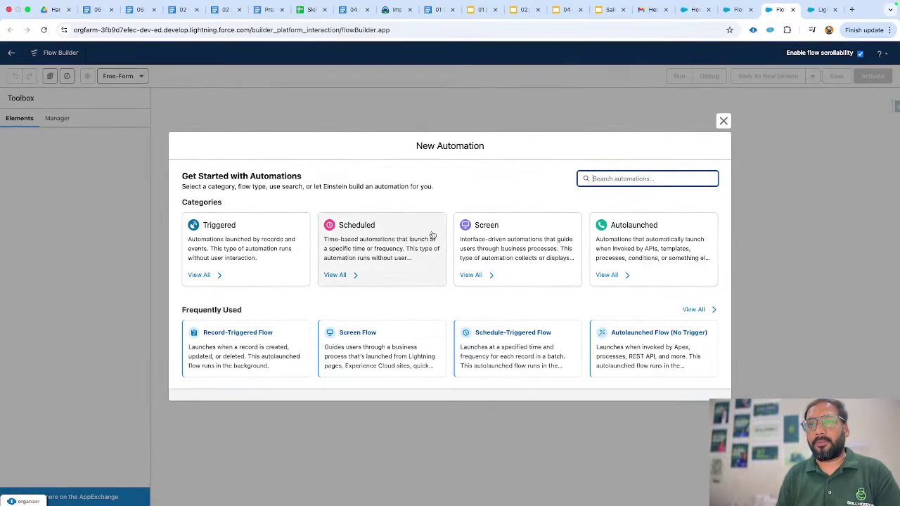
Create a Screen Flow from the Screen category of the new automation types.
left_click(481, 247)
left_click(225, 205)
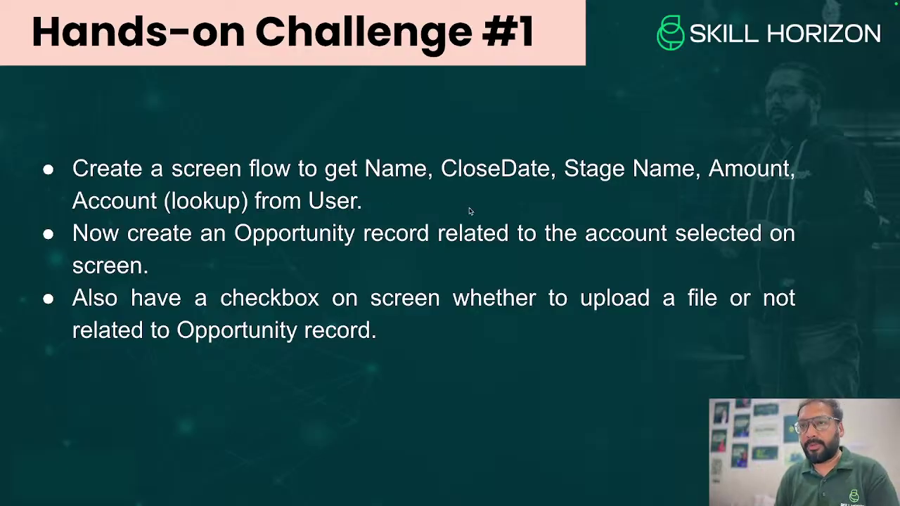
key("ctrl+Right")
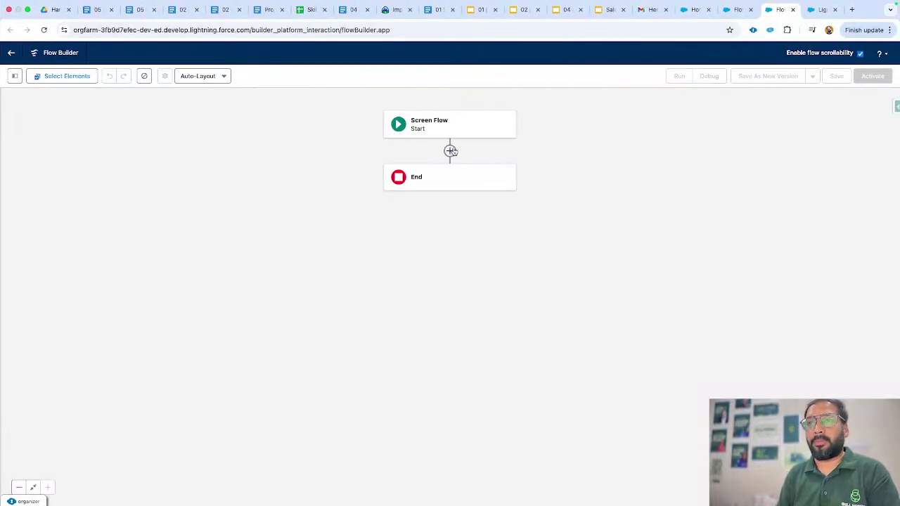
Add a Screen element between Start and End and label it Opportunity Information 1, with the API name Opportunity_Information_1.
left_click(450, 152)
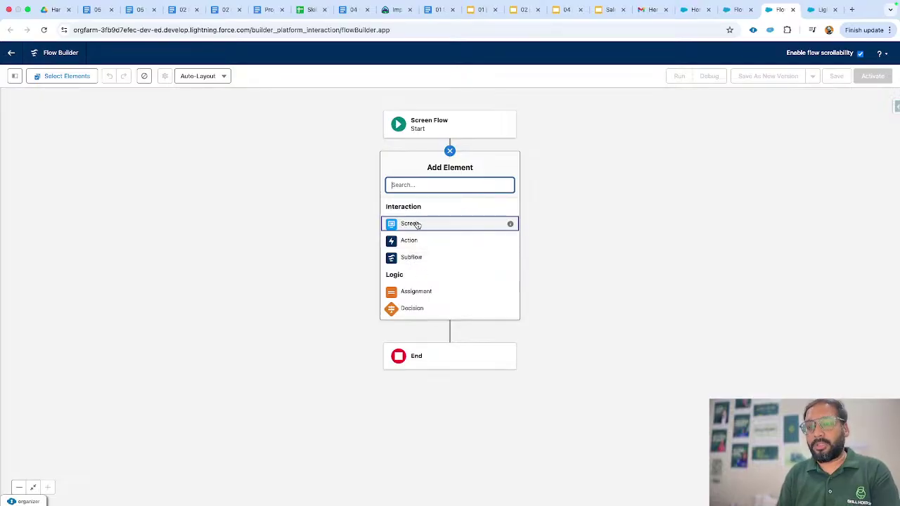
left_click(417, 223)
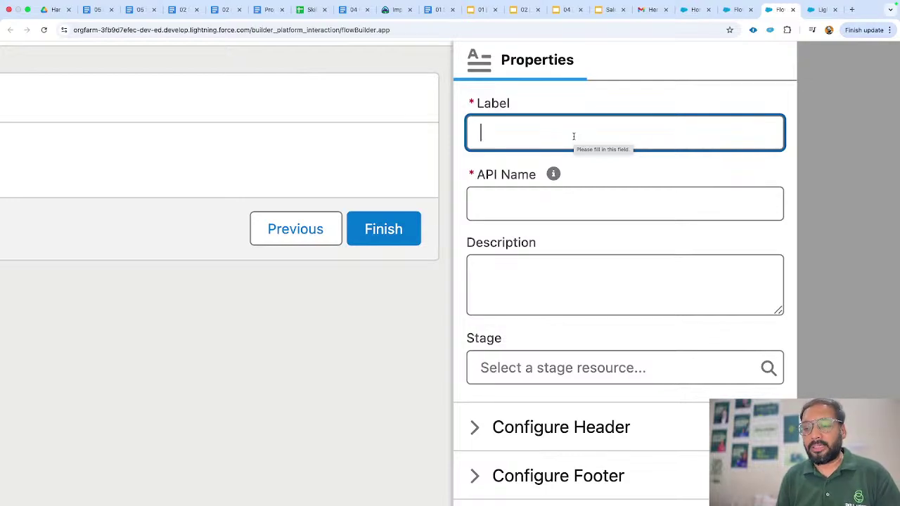
type("Opp")
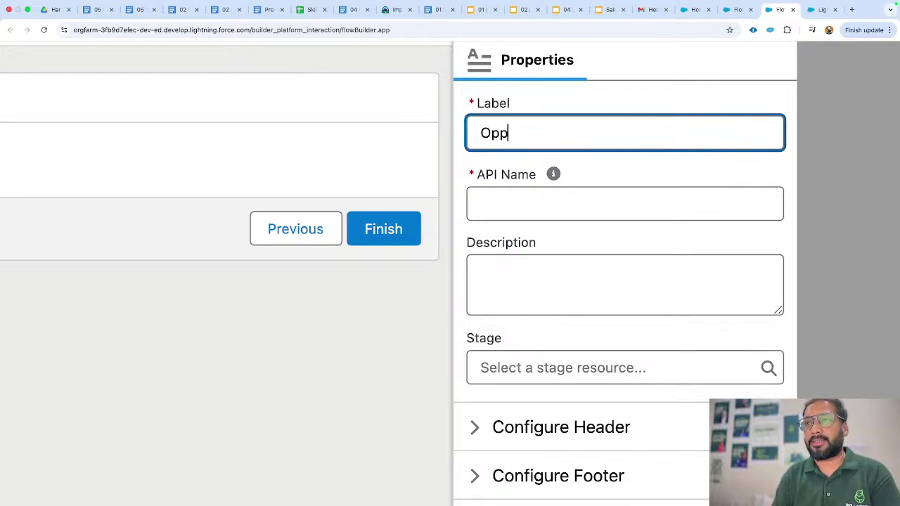
type("ortunituy")
key("BackSpace")
key("BackSpace")
key("BackSpace")
key("BackSpace")
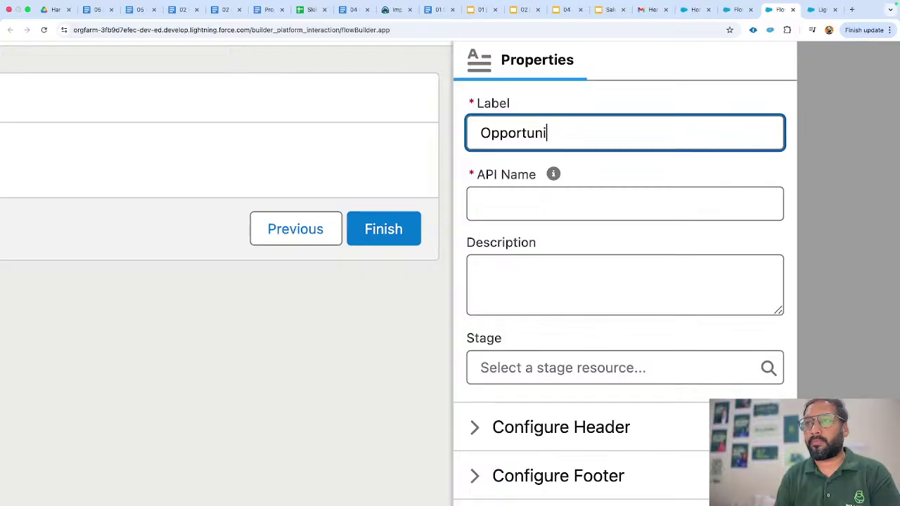
type("ty Information 1")
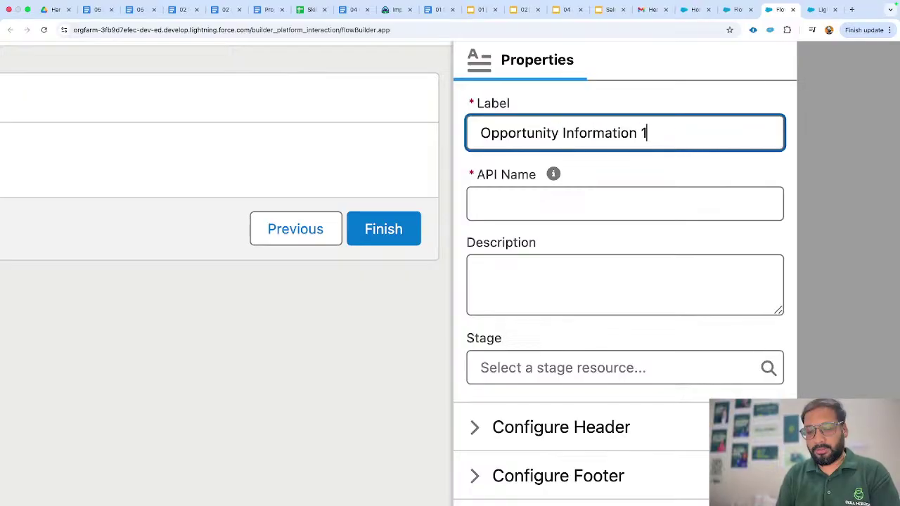
left_click(647, 168)
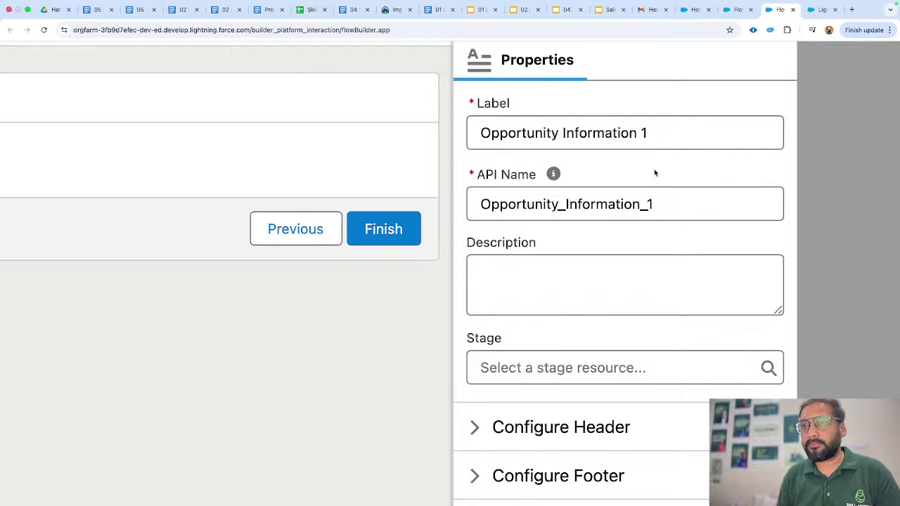
Try the prefix SC_ in front of the screen's API name and remove it again.
left_click(481, 135)
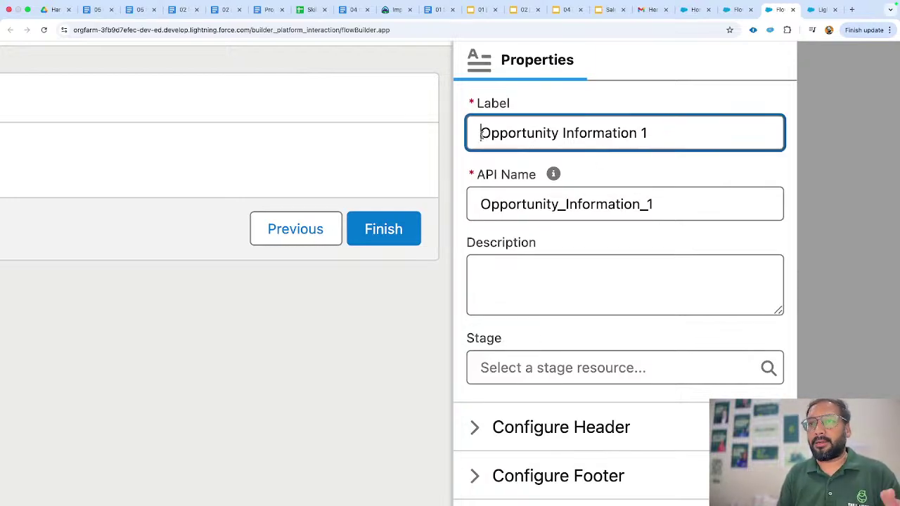
left_click(482, 204)
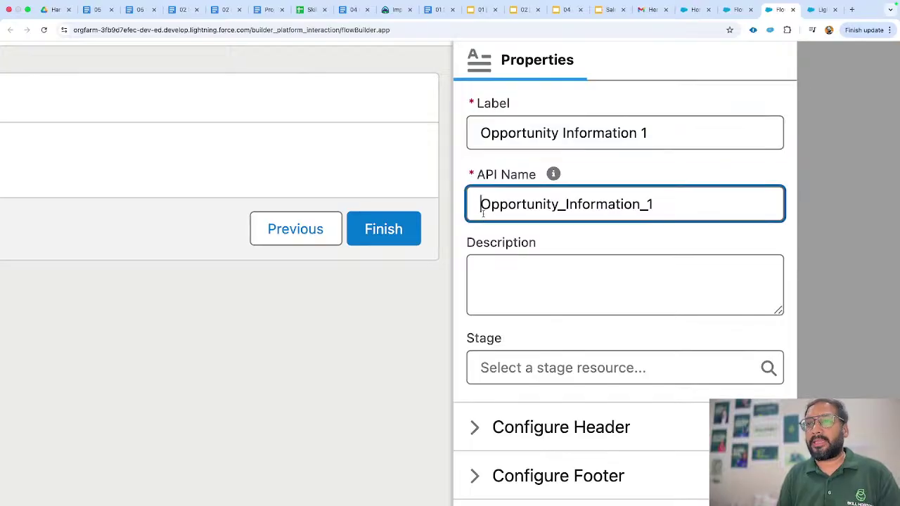
type("SC_")
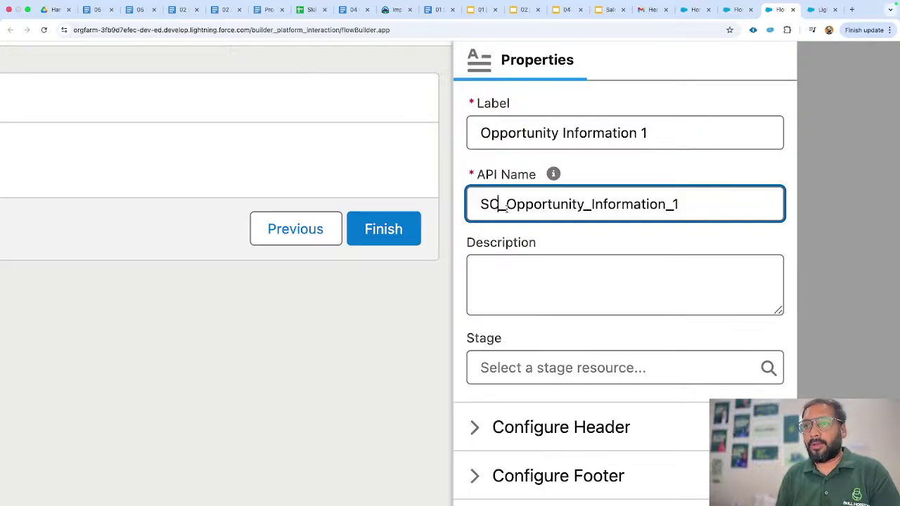
left_click_drag(506, 206, 480, 205)
key("BackSpace")
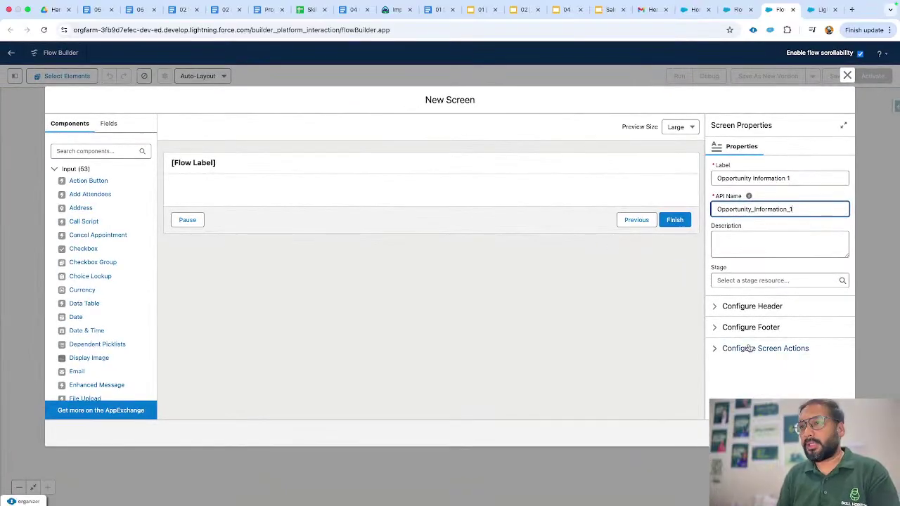
Examine the screen's header and footer areas in the preview and their configuration options in the screen properties.
left_click(283, 165)
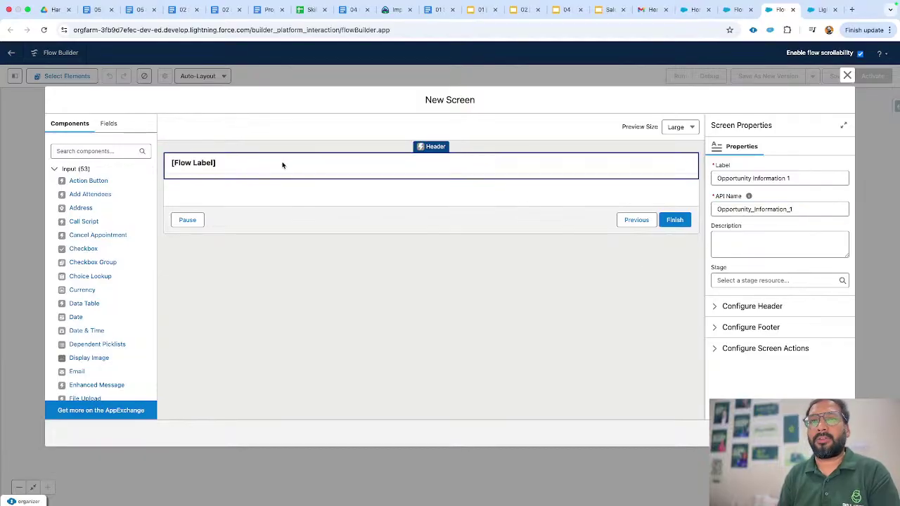
left_click(384, 222)
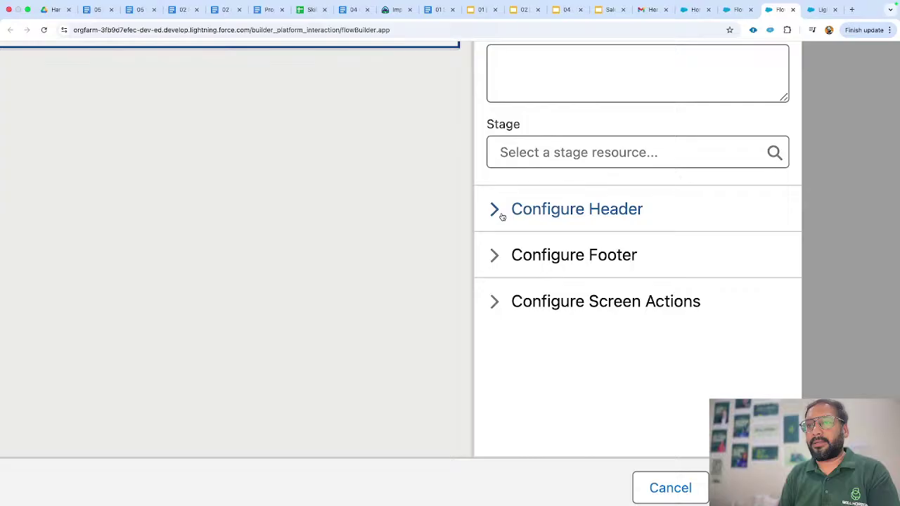
left_click(714, 306)
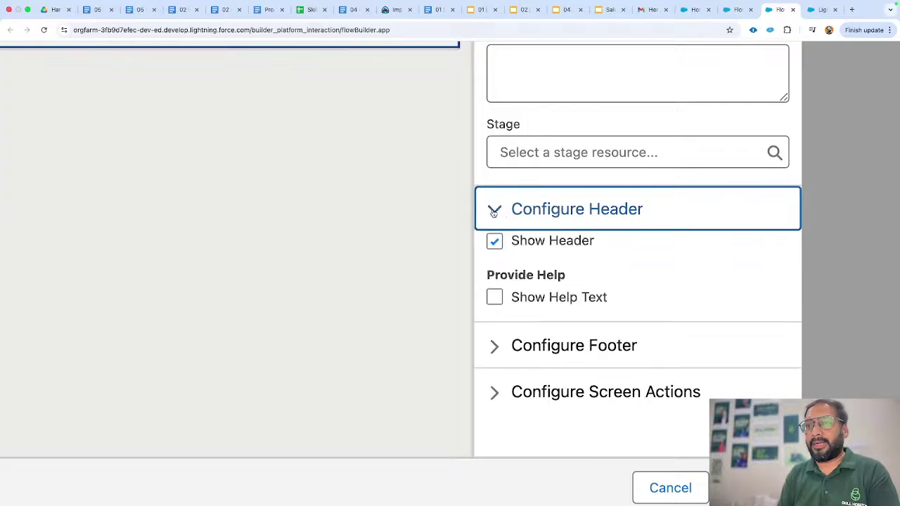
left_click(494, 210)
left_click(493, 256)
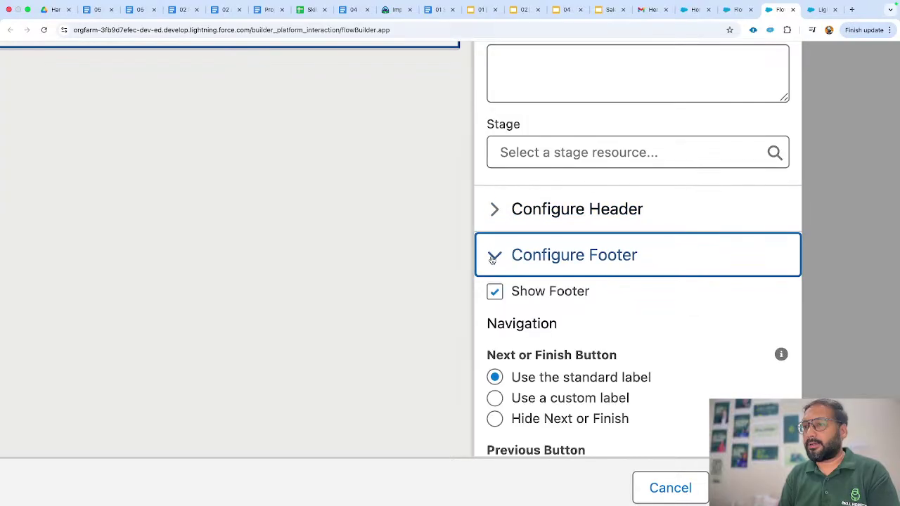
left_click(495, 213)
Search the screen components for name and add the Name input component to the screen.
left_click(98, 151)
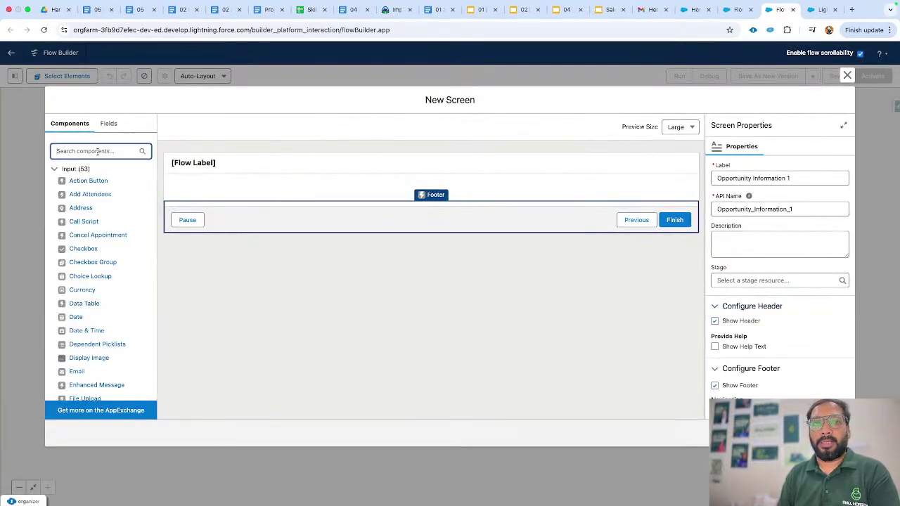
type("name")
left_click(77, 181)
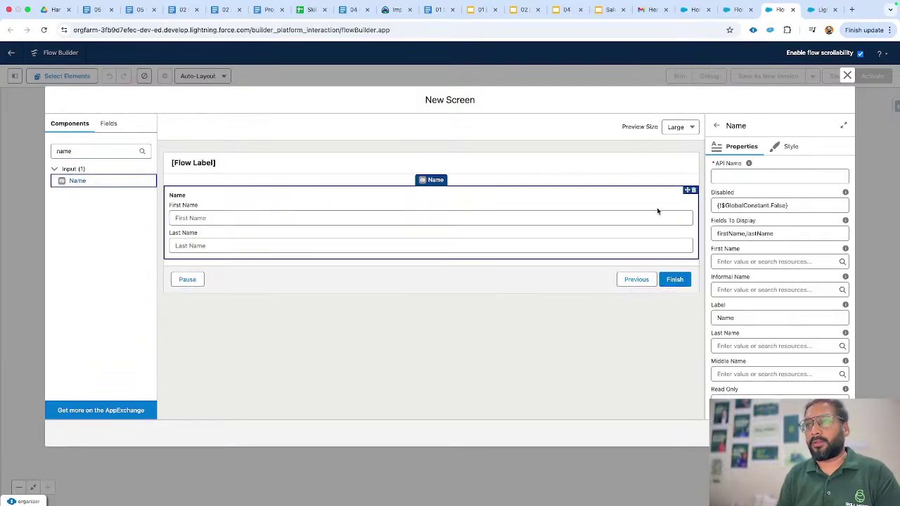
Delete the Name component from the screen and add a Text input component in its place.
left_click(692, 190)
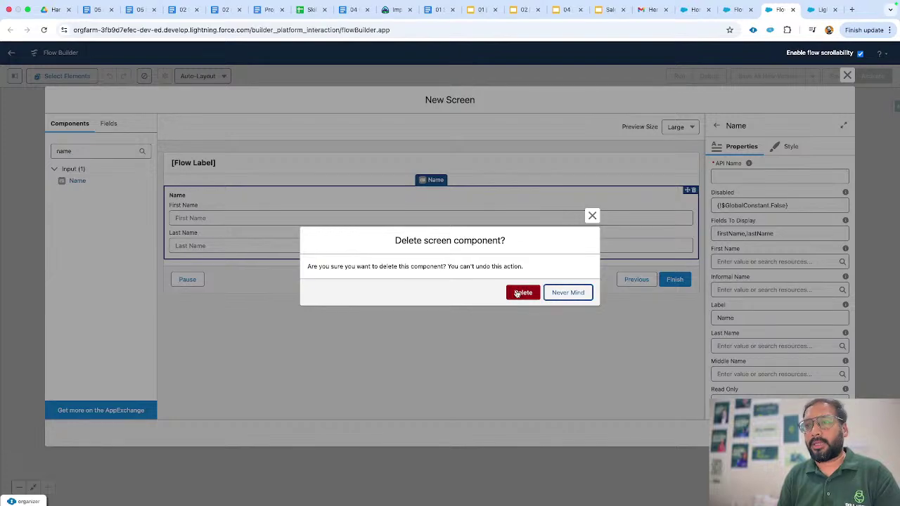
left_click(520, 291)
left_click(84, 151)
double_click(85, 151)
type("text")
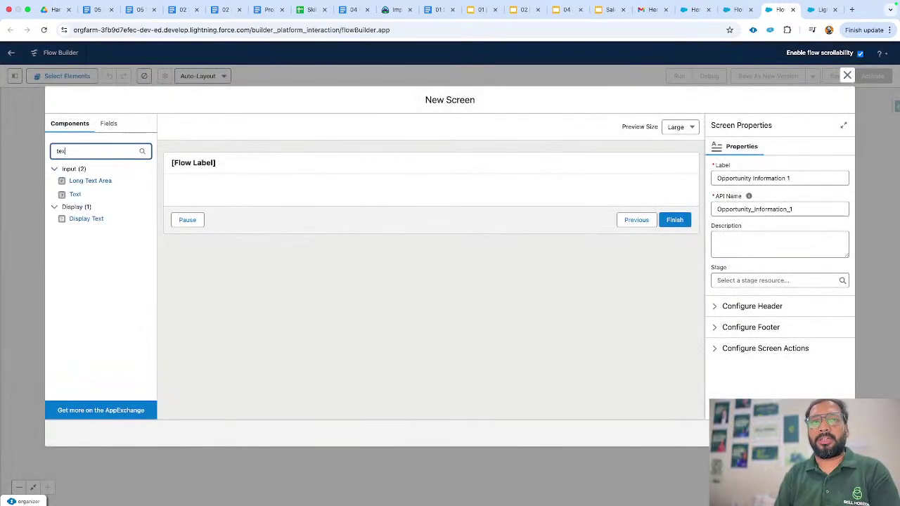
left_click(75, 194)
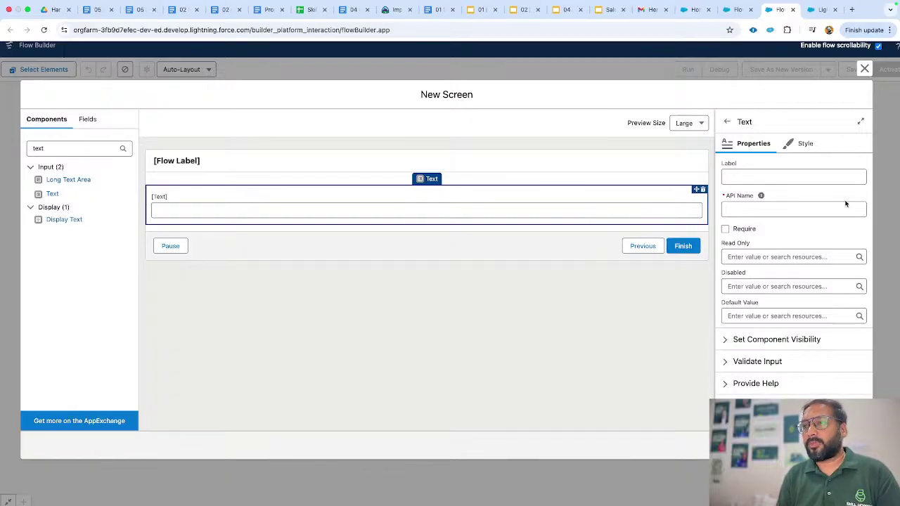
Compare the Text component's general properties with its style settings.
scroll(846, 204, "up", 5)
scroll(846, 204, "right", 1)
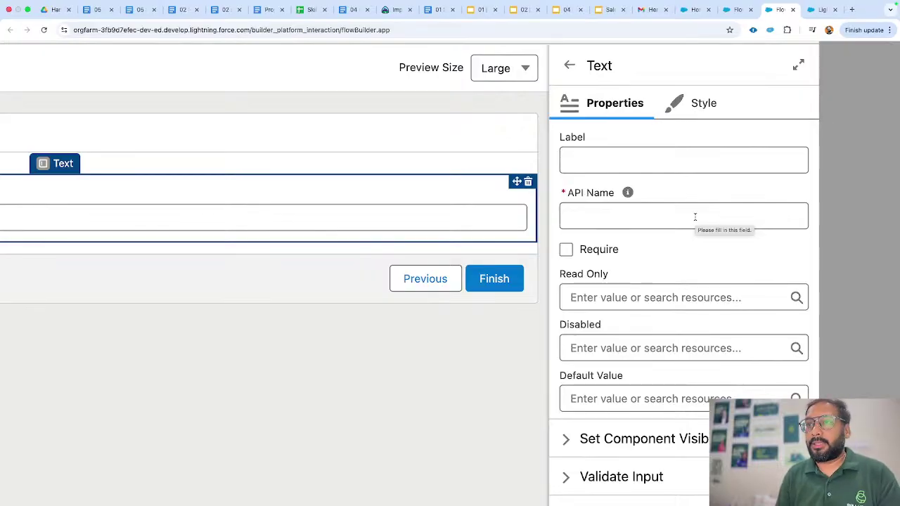
left_click(698, 104)
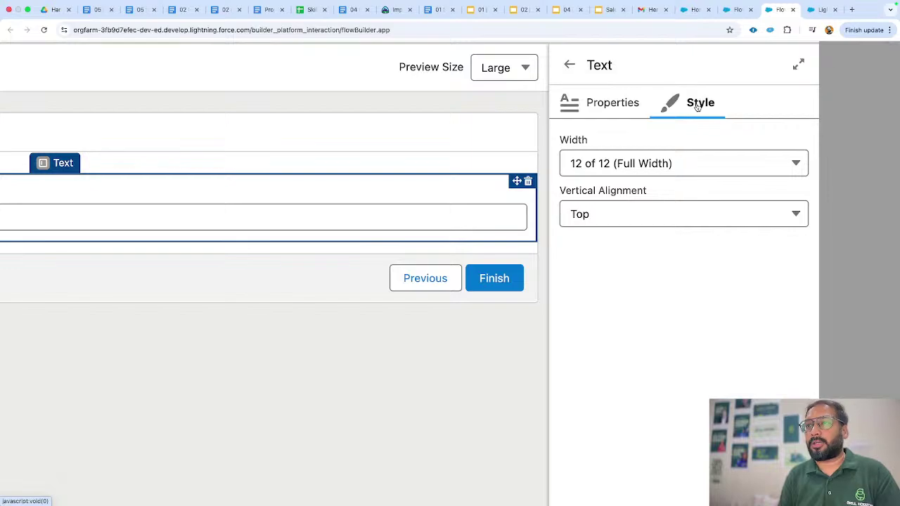
left_click(620, 107)
left_click(700, 104)
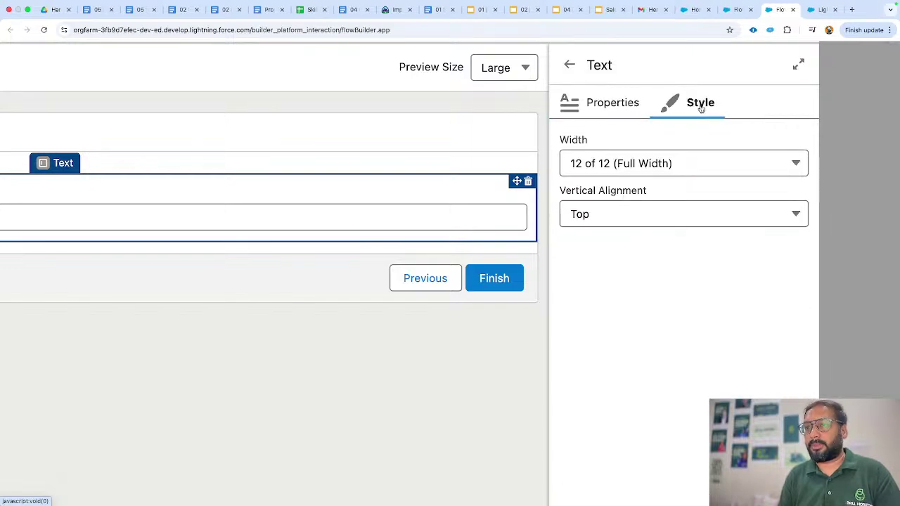
left_click(646, 105)
left_click(693, 110)
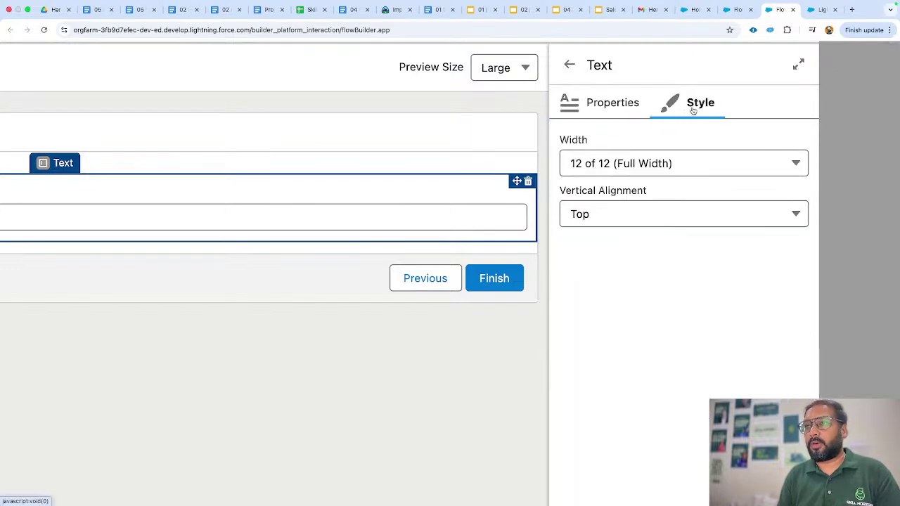
Try a width of 2 of 12 for the Text component and view its vertical alignment options.
left_click(634, 163)
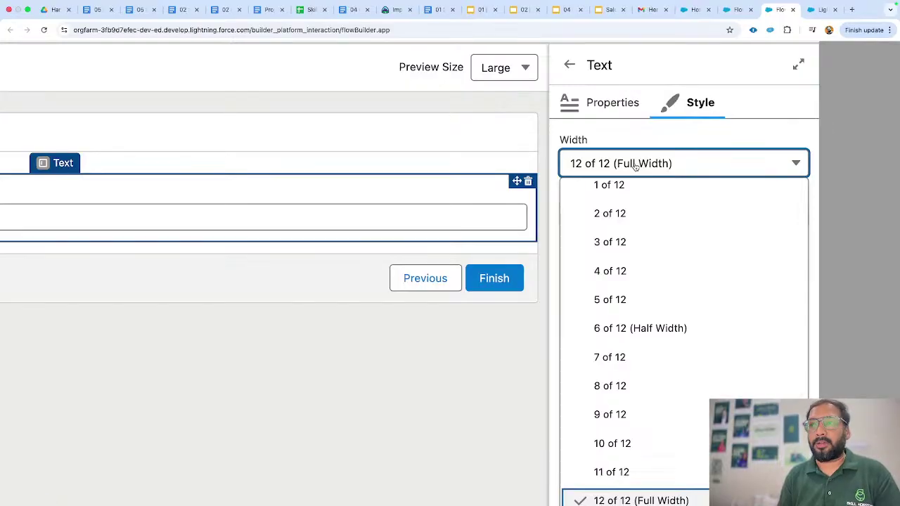
left_click(629, 217)
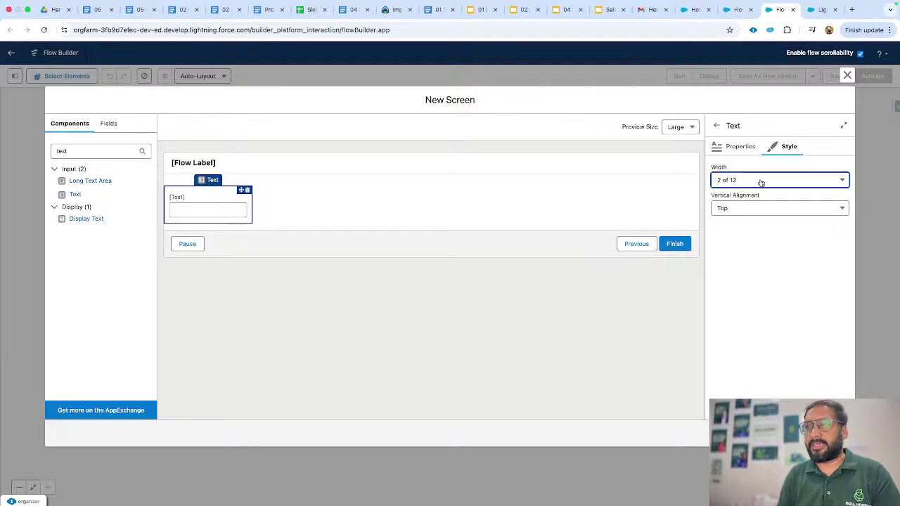
left_click(749, 211)
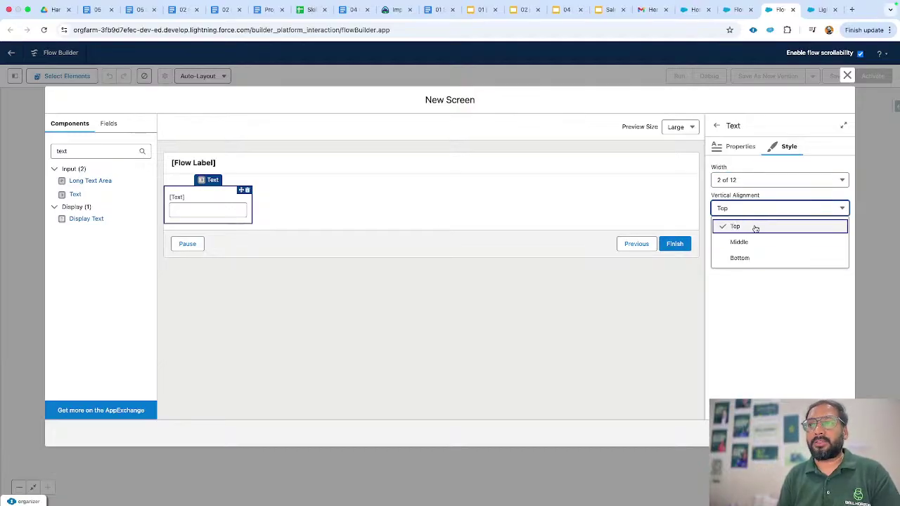
left_click(792, 169)
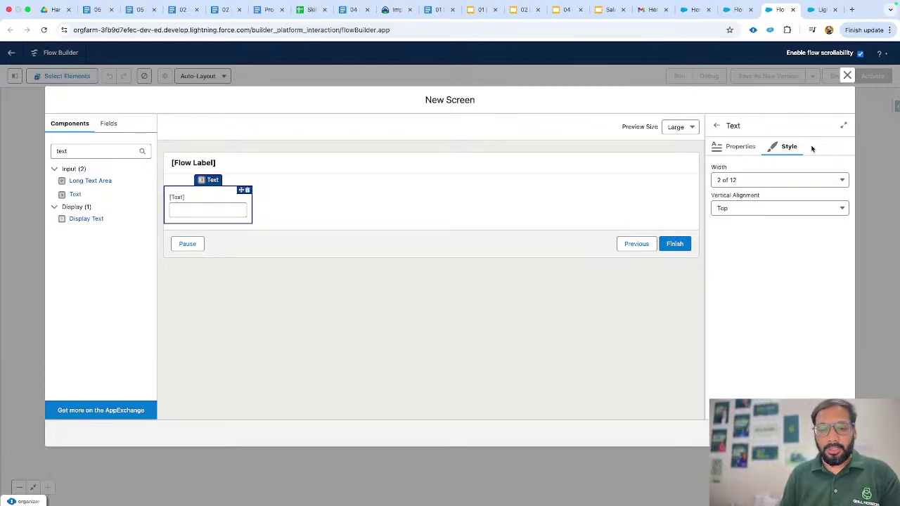
Try a width of 1 of 12 for the Text component and restore it to 12 of 12 (Full Width).
left_click(734, 146)
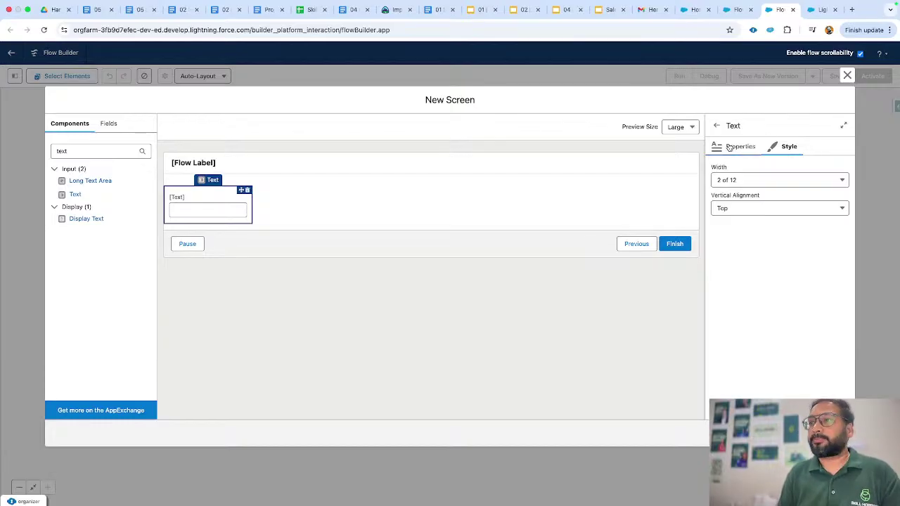
left_click(783, 146)
left_click(732, 180)
left_click(739, 191)
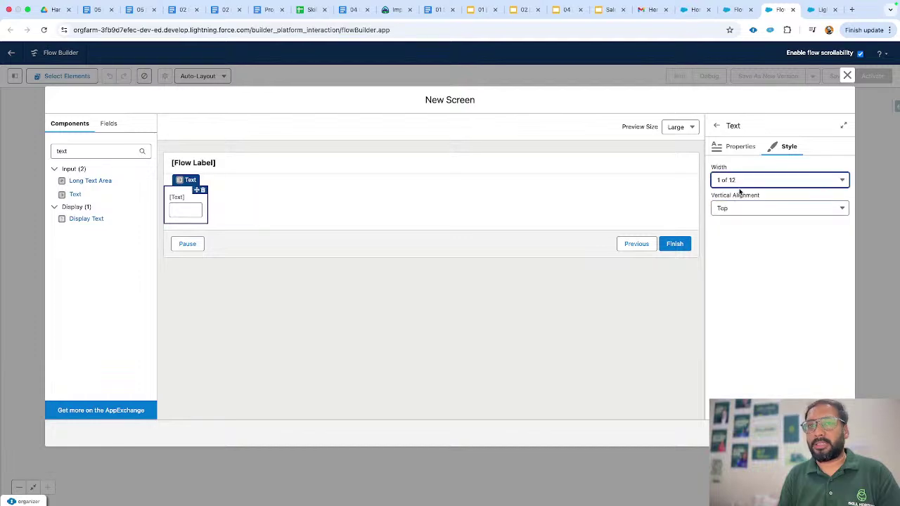
left_click(743, 181)
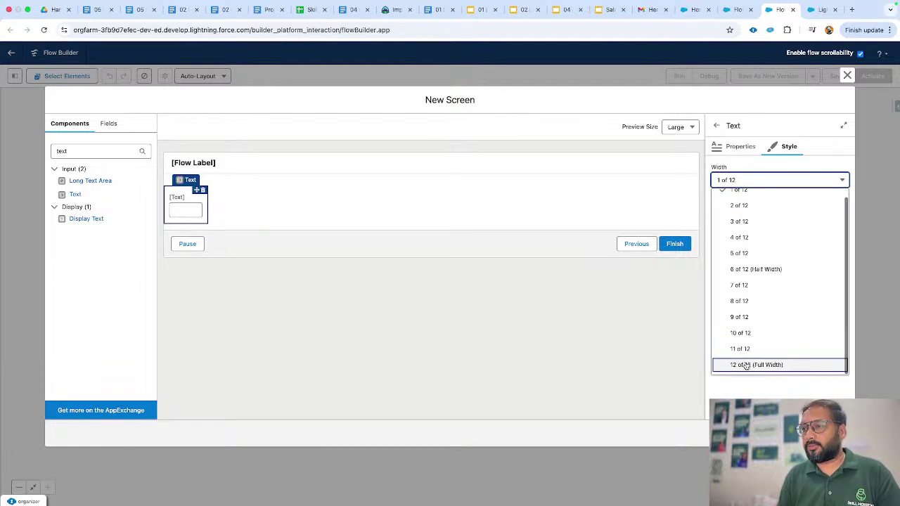
left_click(744, 364)
Label the Text component Name, with the API name Name, and make it required.
left_click(737, 147)
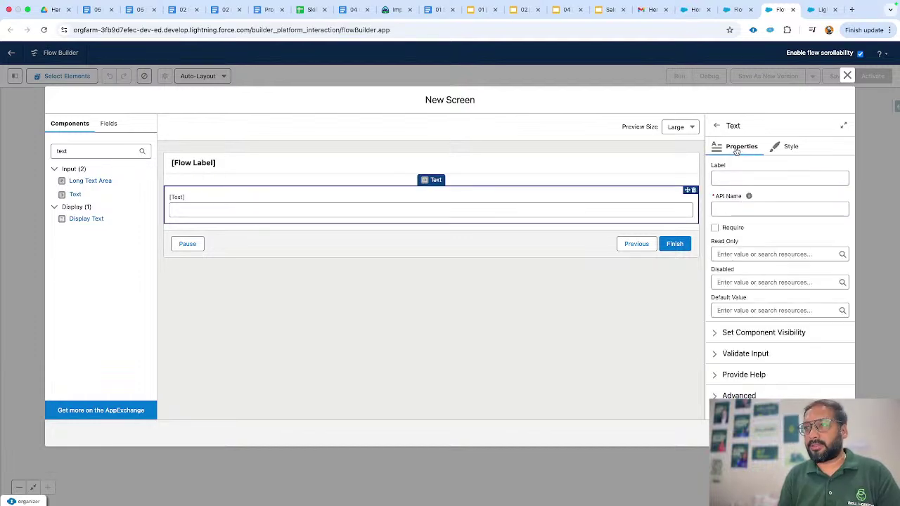
left_click(733, 176)
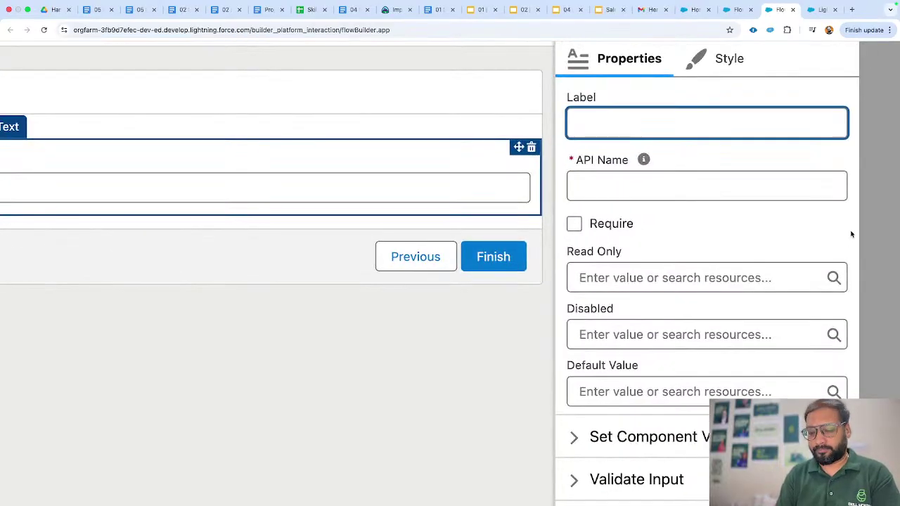
type("Name")
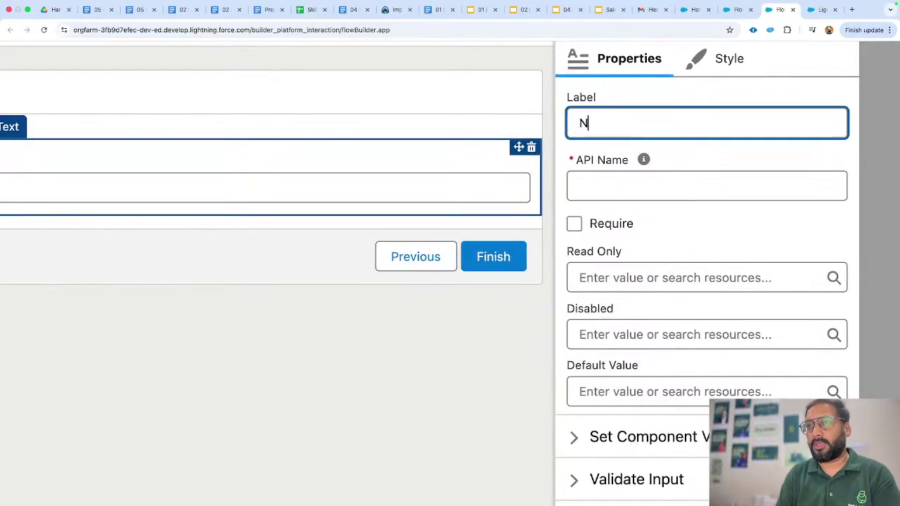
left_click(756, 205)
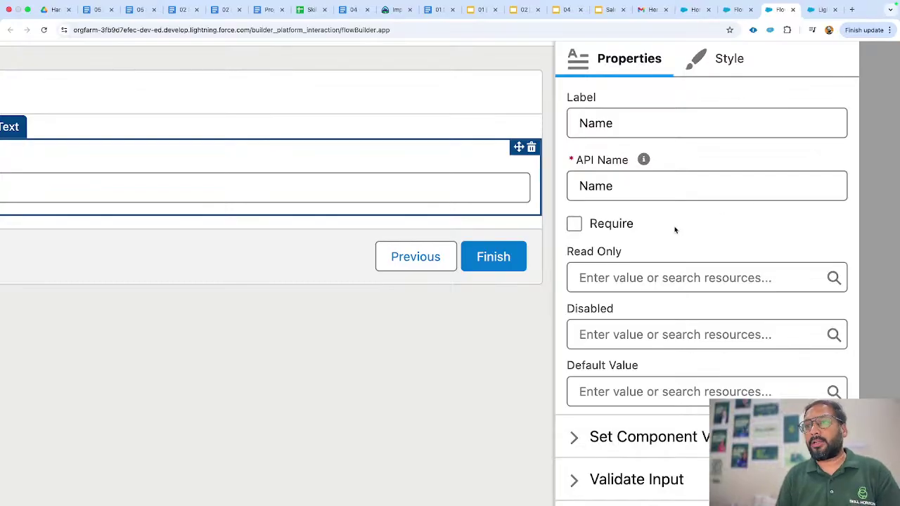
left_click(573, 225)
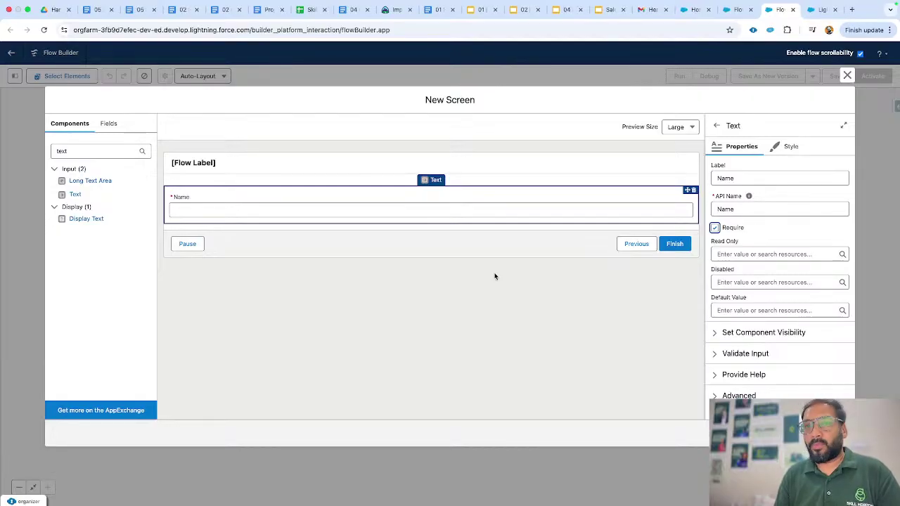
left_click(377, 218)
Search the screen components for date and add a Date input below the Name field.
double_click(74, 152)
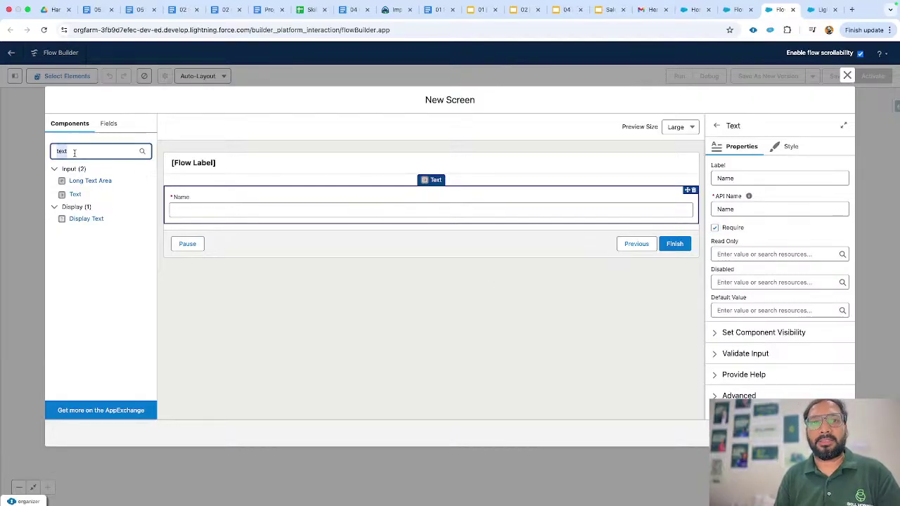
type("date")
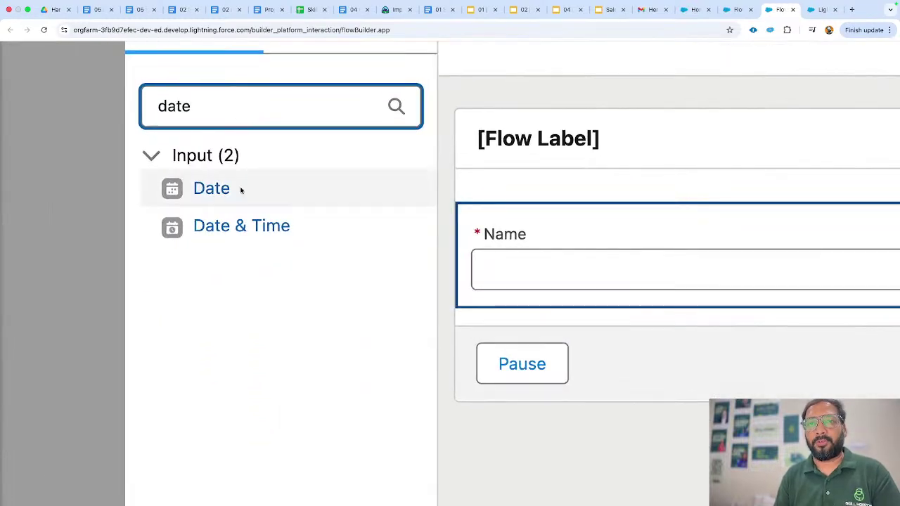
left_click(223, 187)
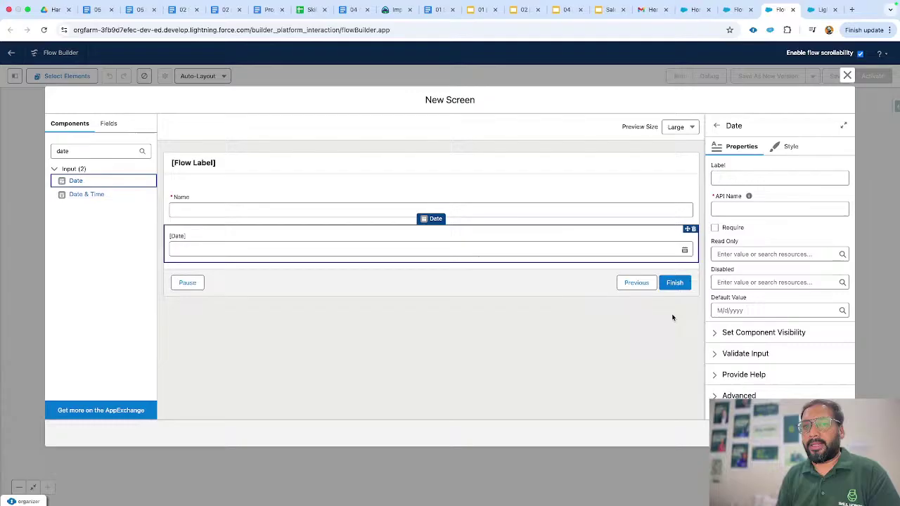
left_click(409, 250)
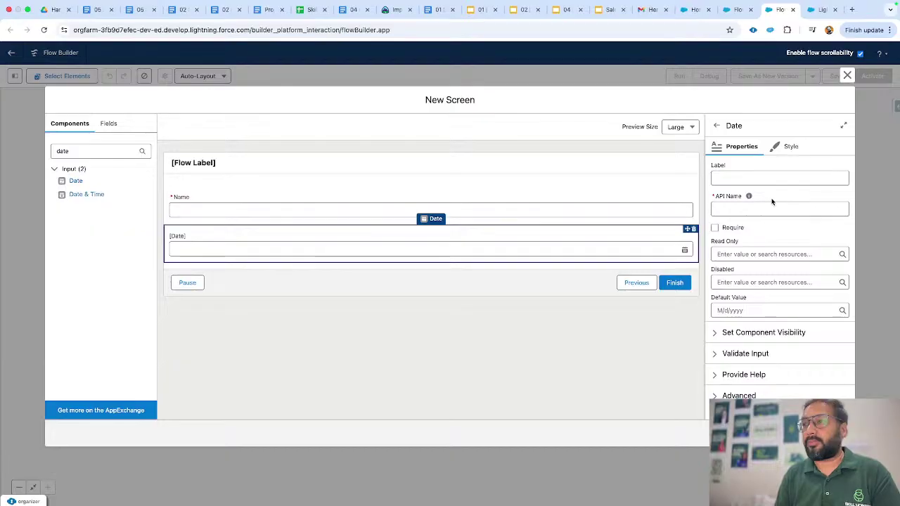
Label the Date component Close Date, with the API name Close_Date, and make it required.
left_click(742, 177)
type("Close Date")
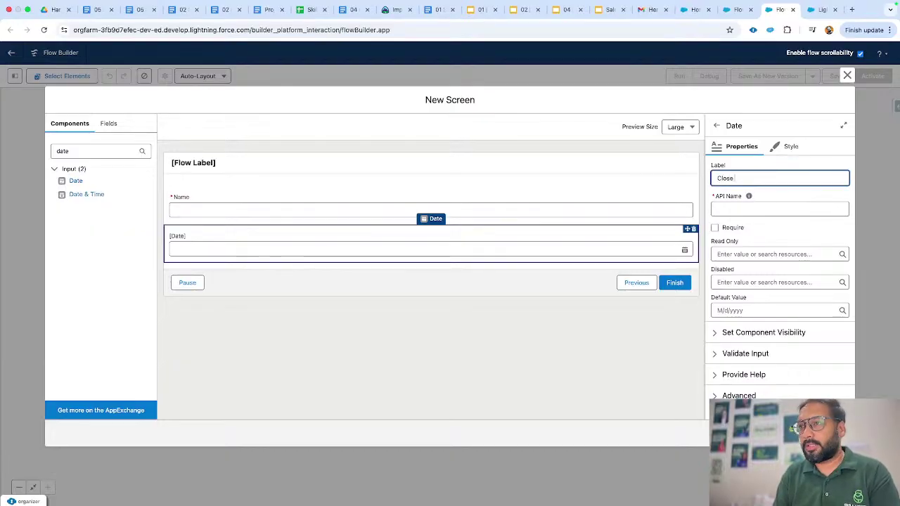
left_click(734, 204)
left_click(780, 231)
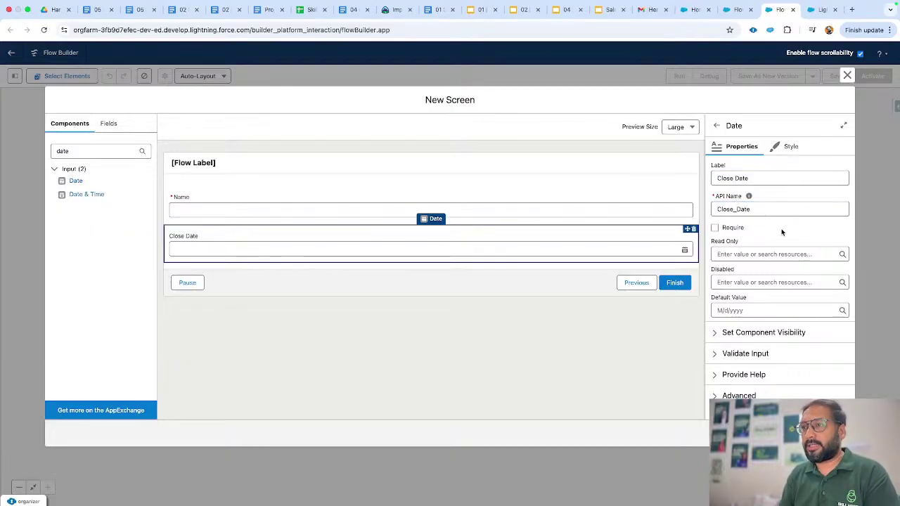
left_click(715, 229)
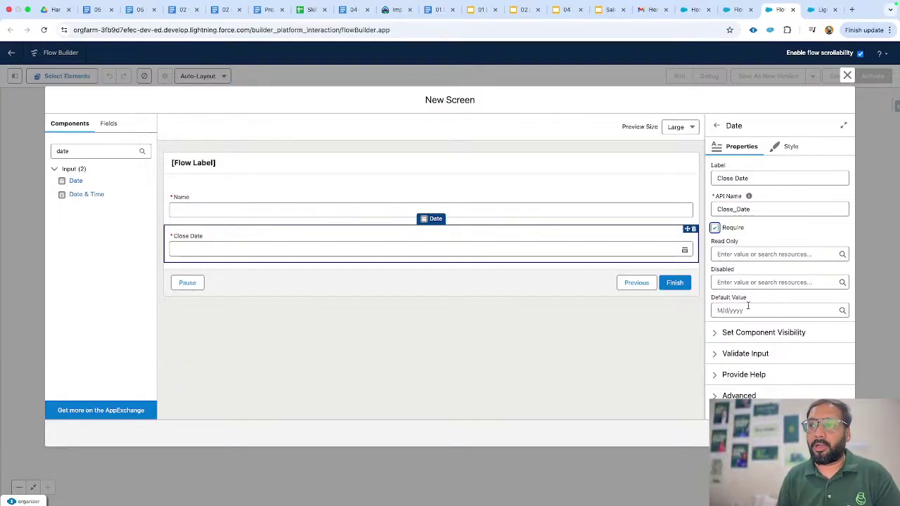
Try making the Close Date field read-only with $GlobalConstant.True and clear that value again.
left_click(760, 254)
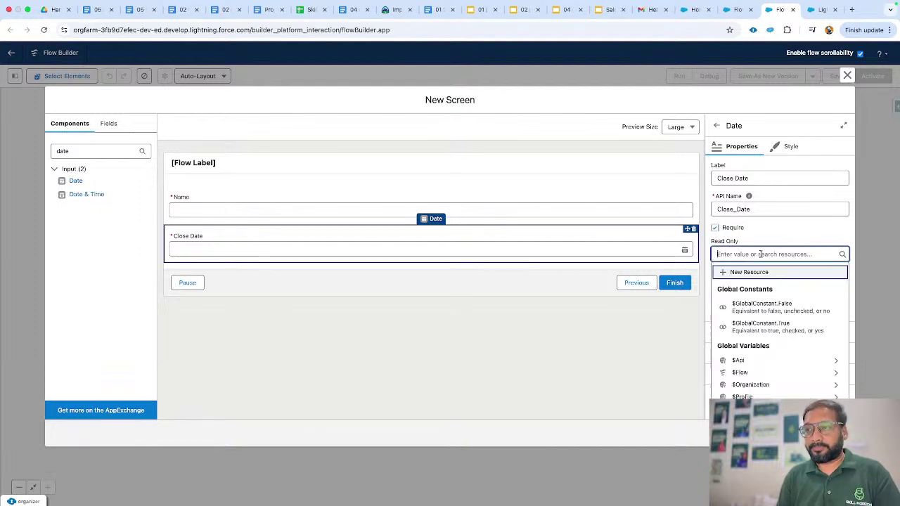
type("true")
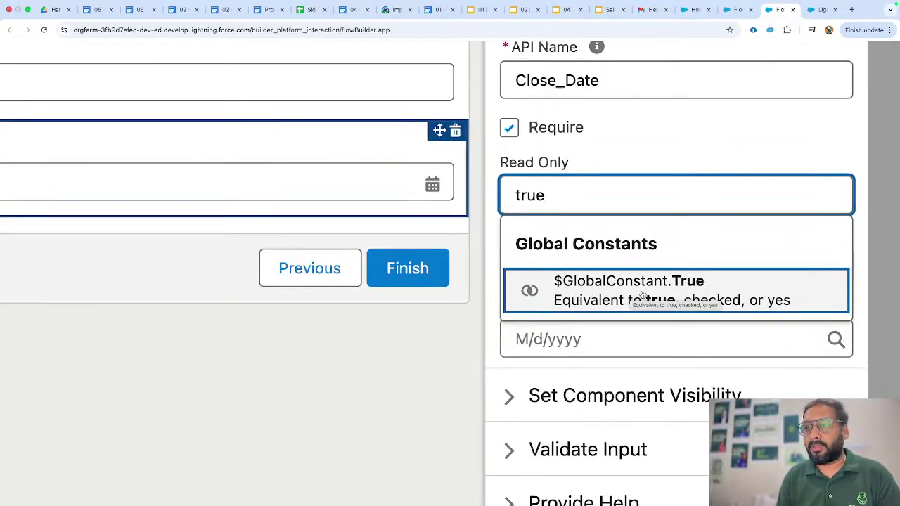
left_click(636, 295)
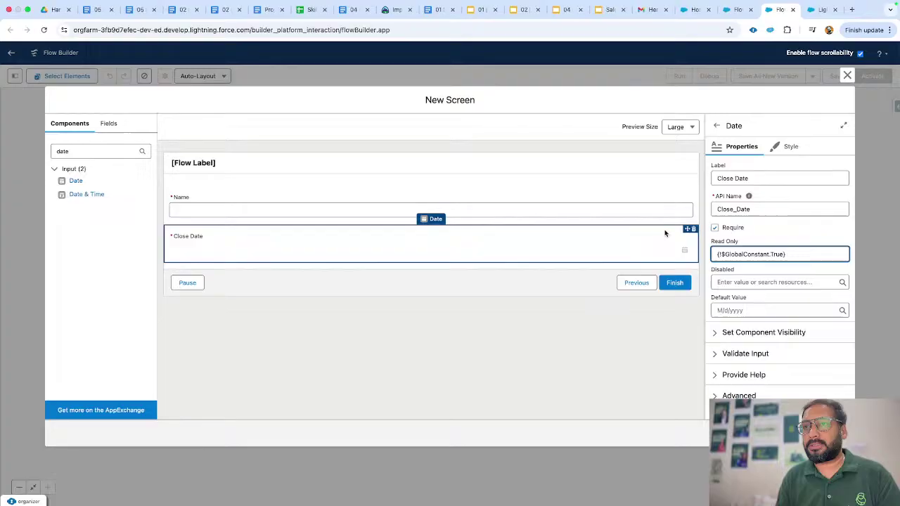
left_click(420, 252)
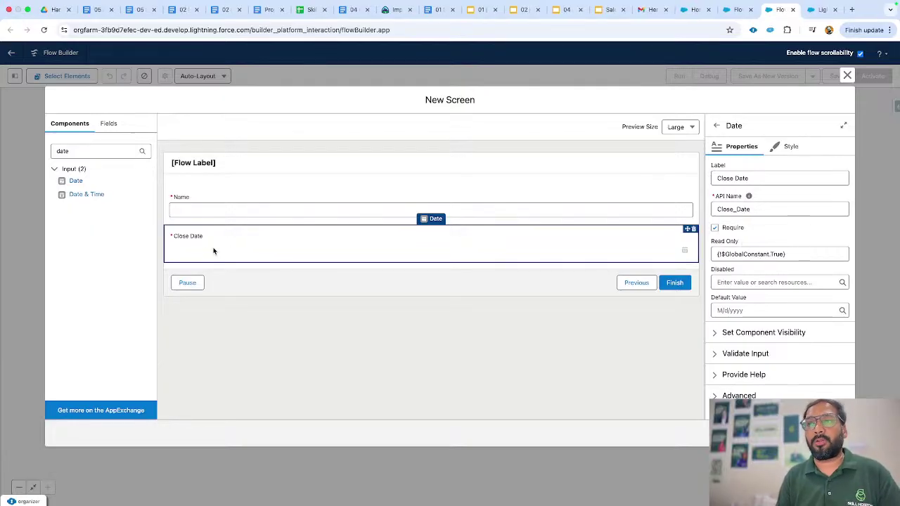
left_click(780, 254)
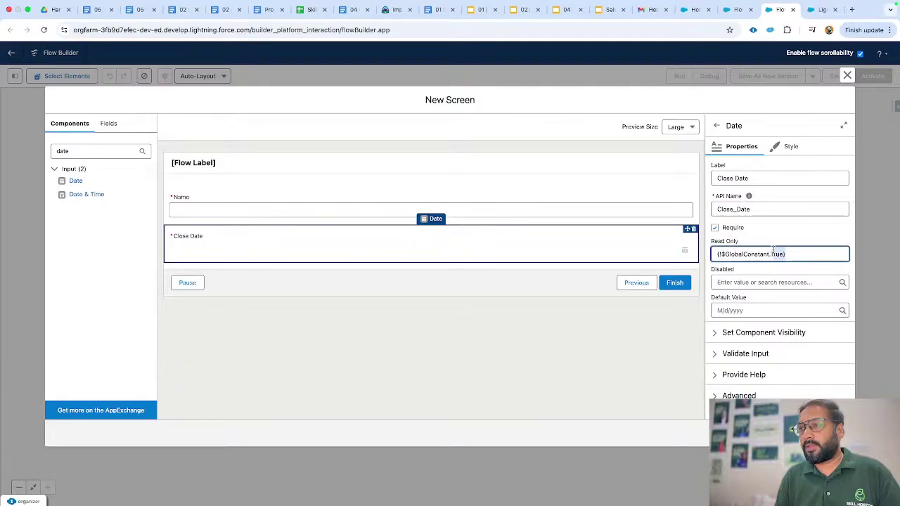
key("ctrl+a")
type("{")
key("BackSpace")
left_click(775, 237)
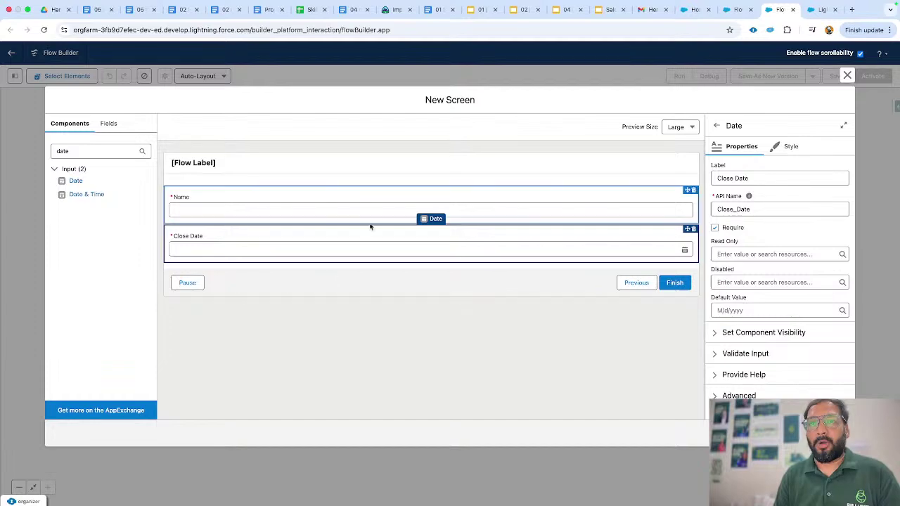
Search the screen components for stage and clear the search term again.
left_click(101, 150)
double_click(101, 150)
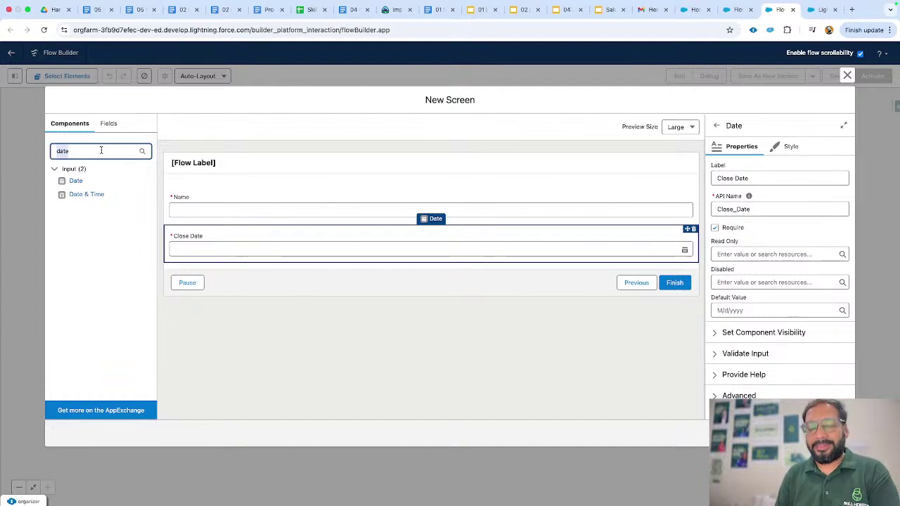
type("stag")
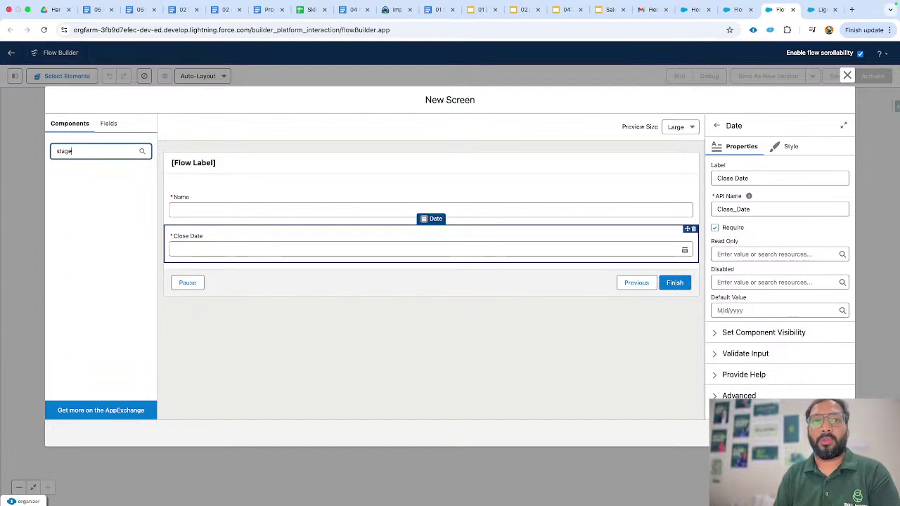
key("BackSpace")
key("BackSpace")
key("BackSpace")
key("BackSpace")
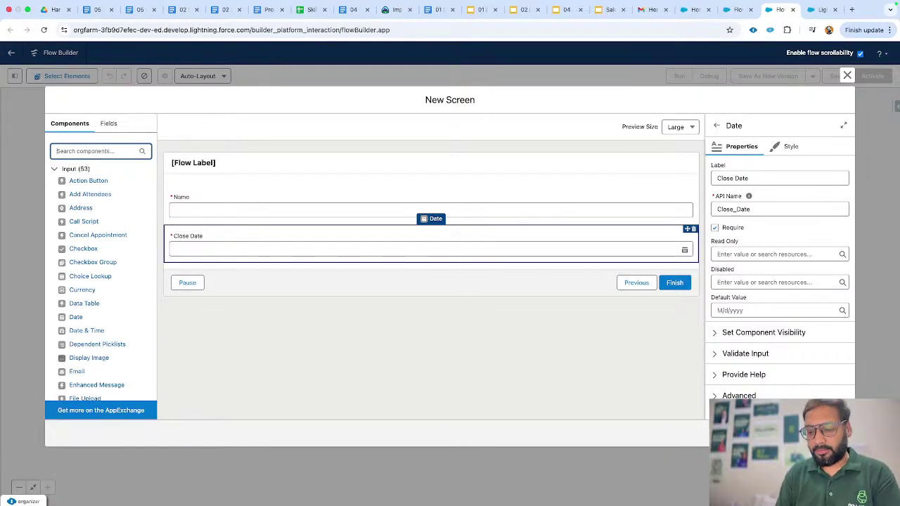
Search the components for pick, add a Picklist below Close Date, and start a new choice resource for it.
type("pick")
left_click(79, 208)
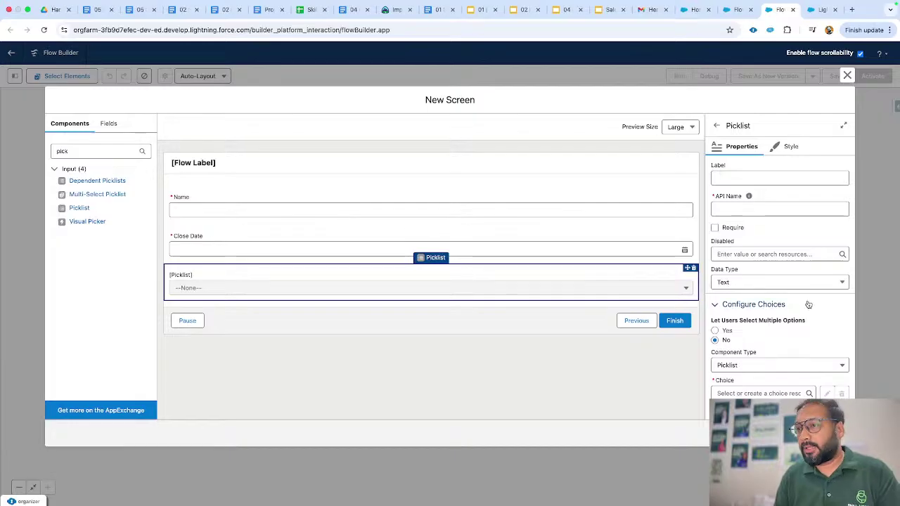
scroll(808, 303, "down", 1)
scroll(808, 304, "down", 3)
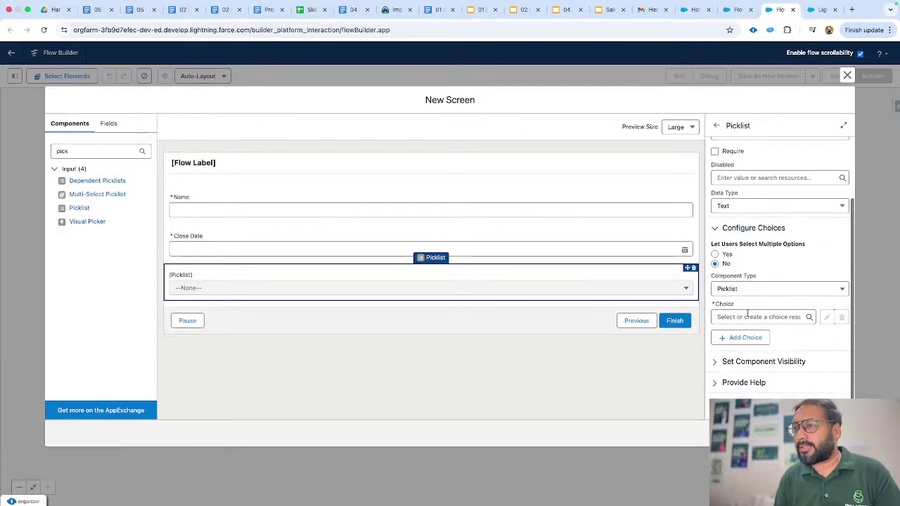
left_click(747, 317)
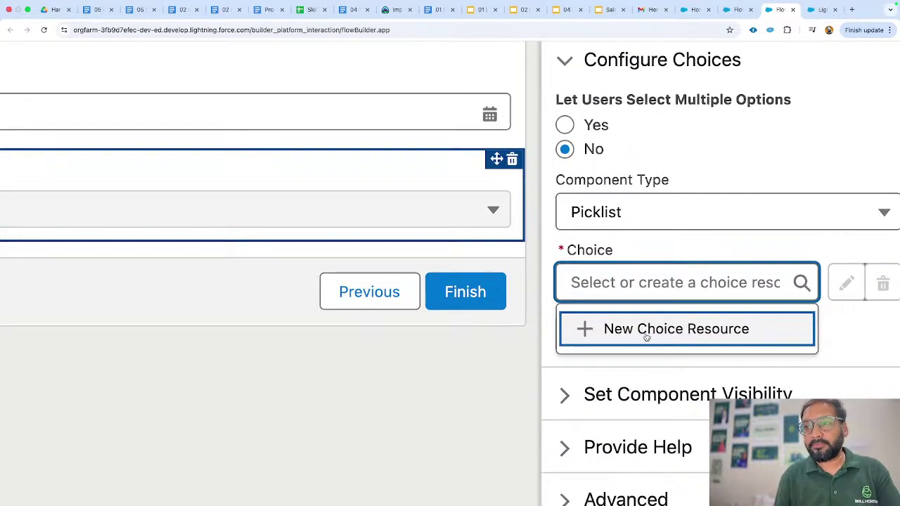
left_click(646, 334)
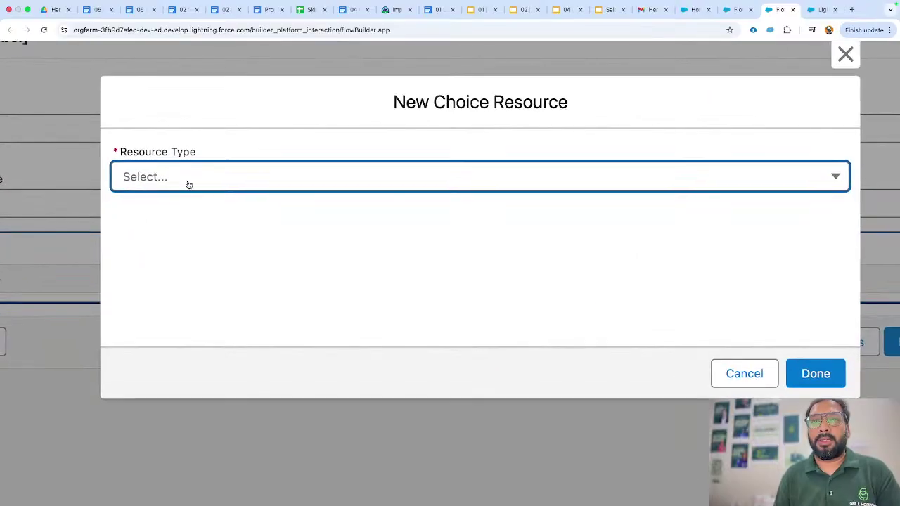
Set the new choice resource's type to Picklist Choice Set and its API name to OppStageName.
left_click(192, 195)
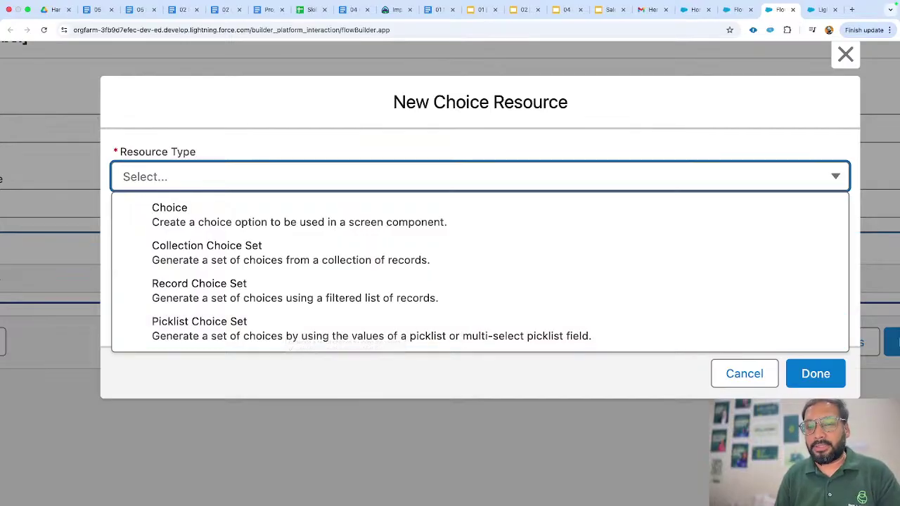
key("super+Tab")
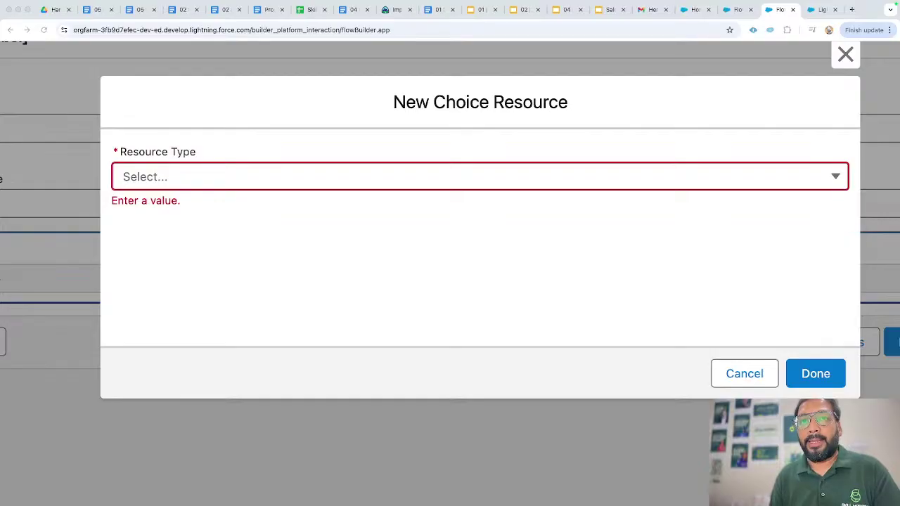
left_click(283, 171)
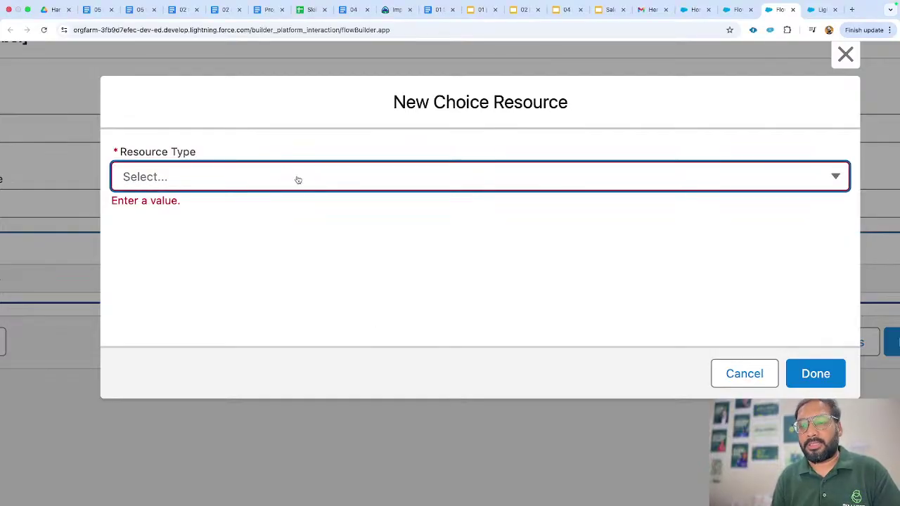
left_click(298, 180)
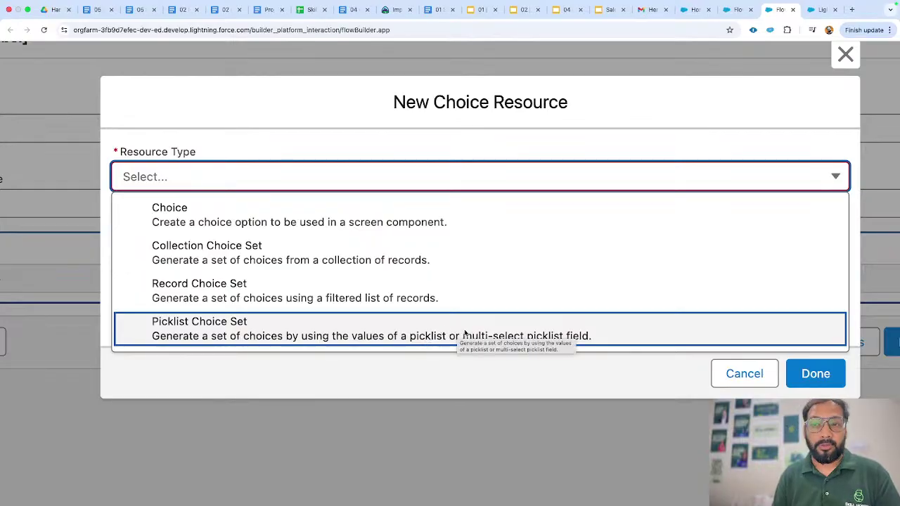
left_click(518, 329)
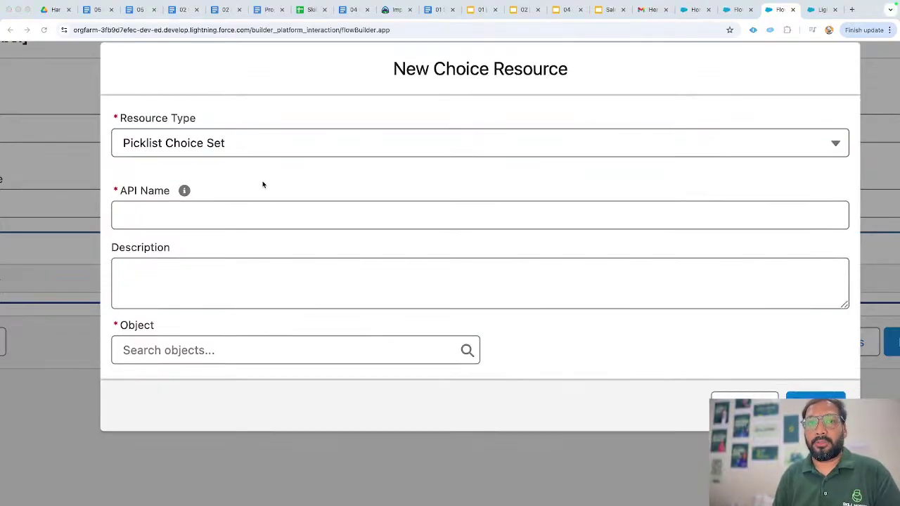
left_click(184, 211)
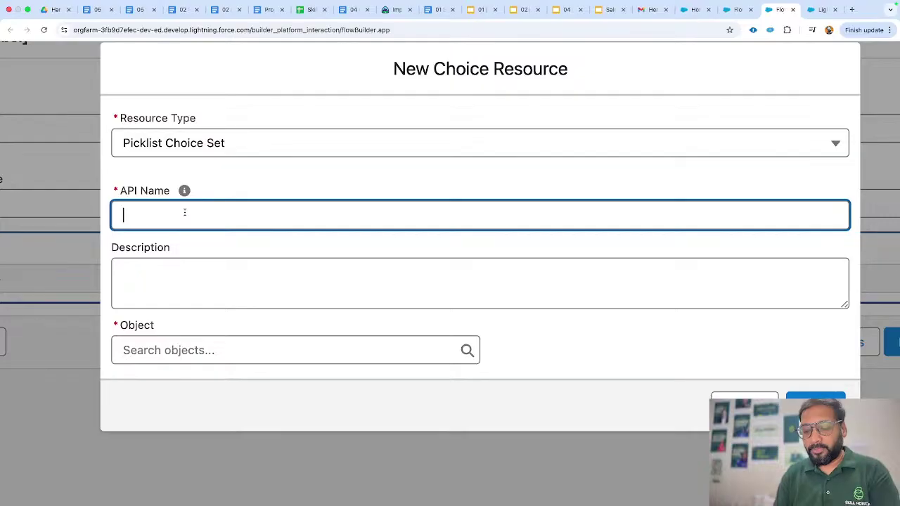
type("OppStageNam e")
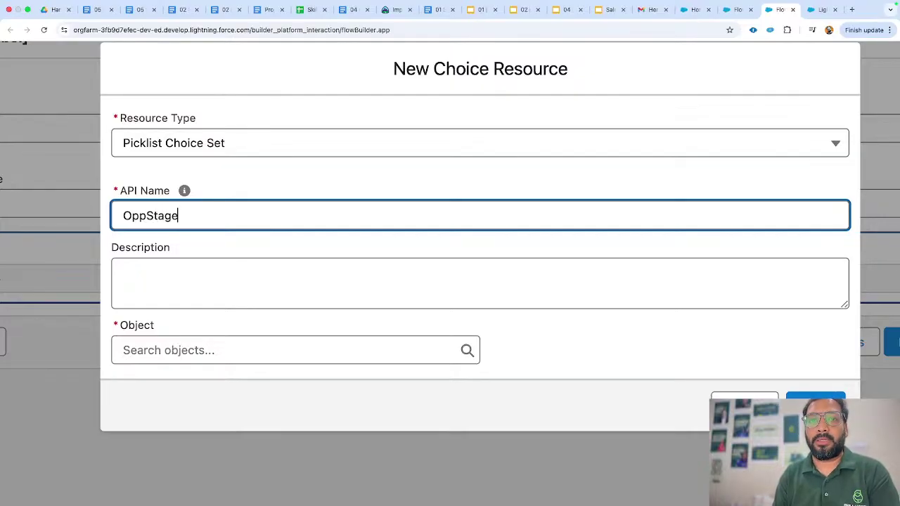
left_click(215, 256)
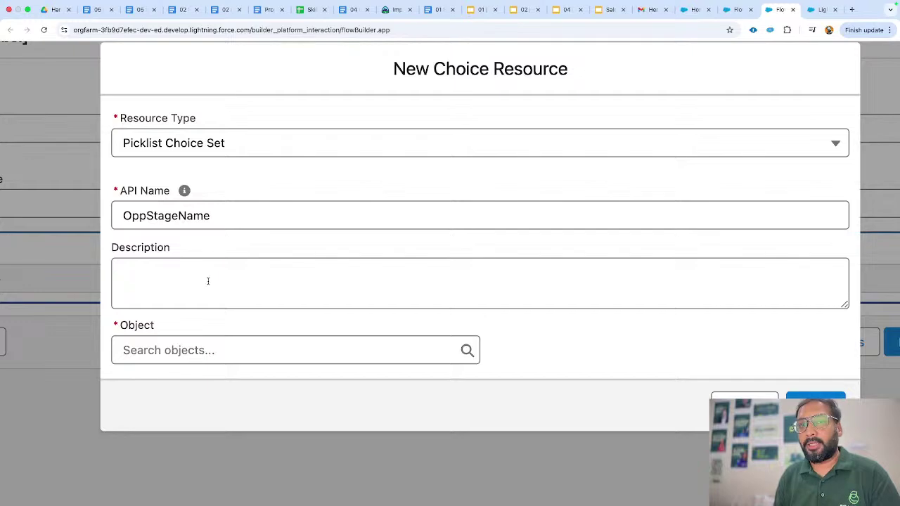
Describe the choice resource as "Stage Picklist to have values of Stages from Opportunity Object".
scroll(207, 280, "down", 3)
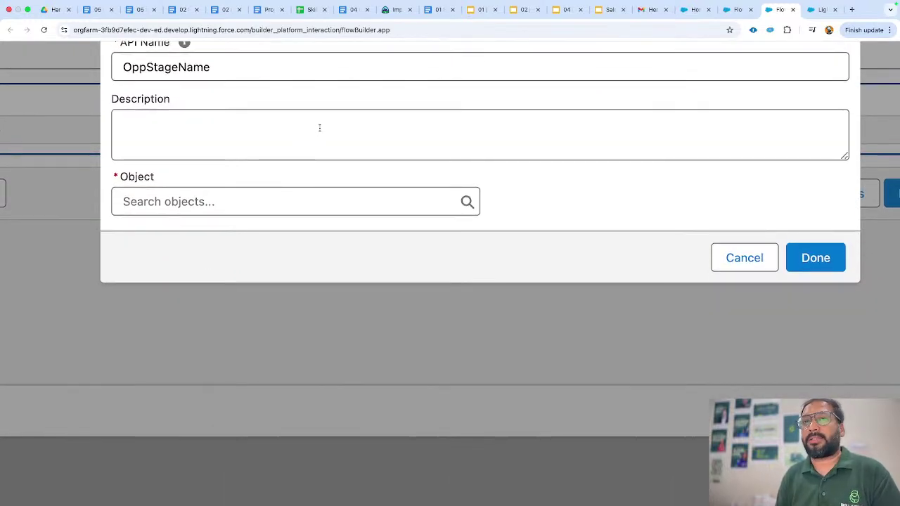
left_click(319, 127)
scroll(319, 127, "up", 1)
scroll(319, 128, "up", 2)
scroll(319, 128, "down", 1)
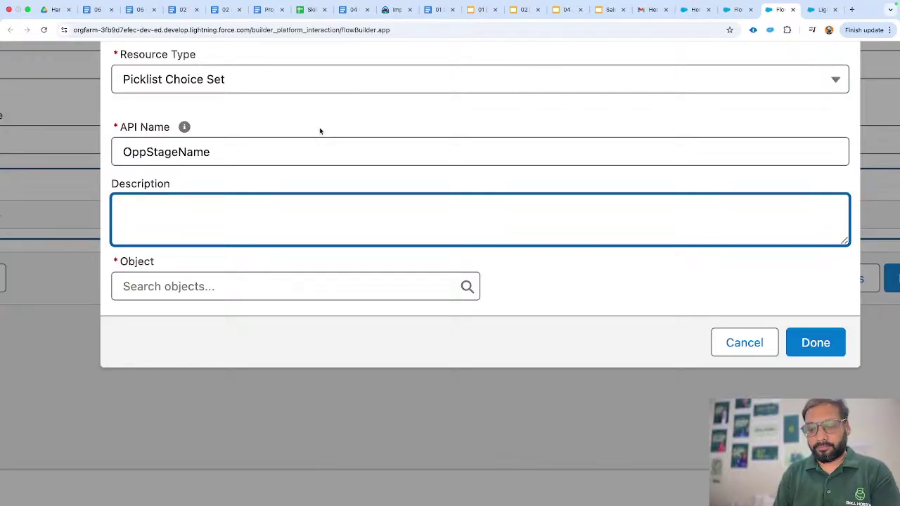
type("Stage Pick")
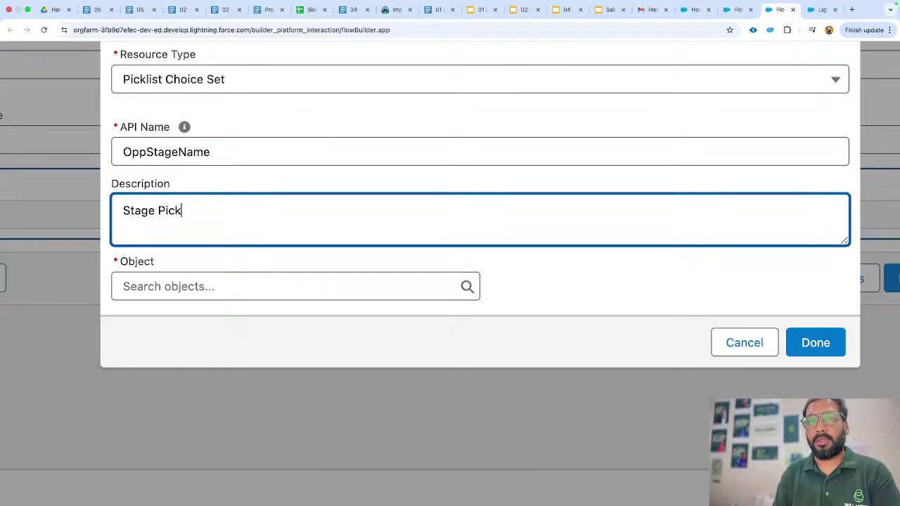
type("list to have ")
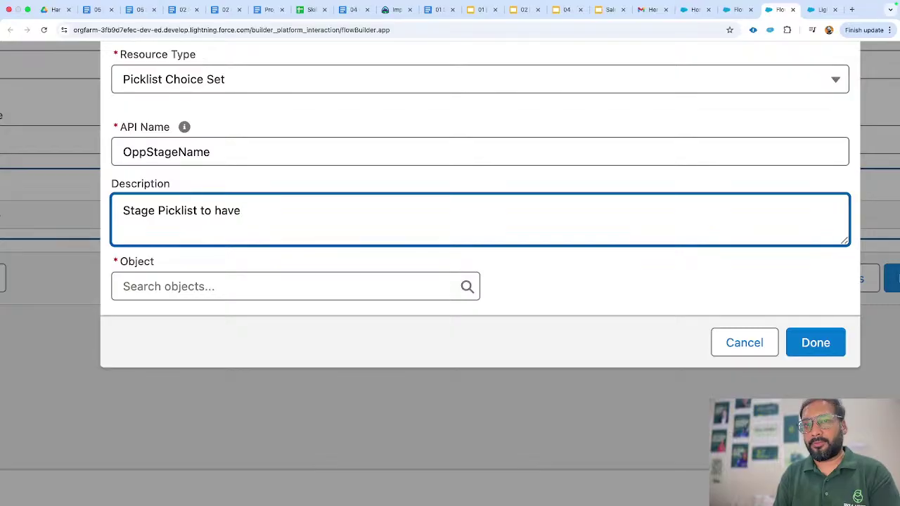
type("values ")
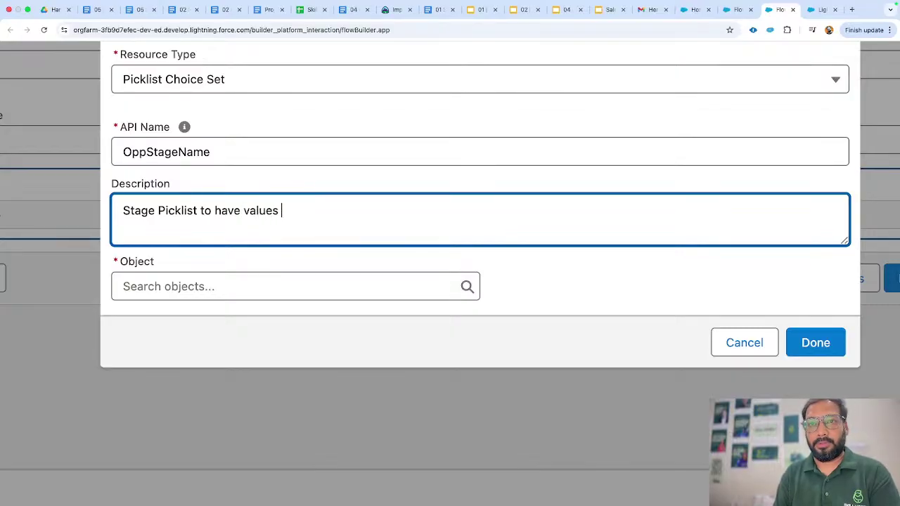
type("of Sta")
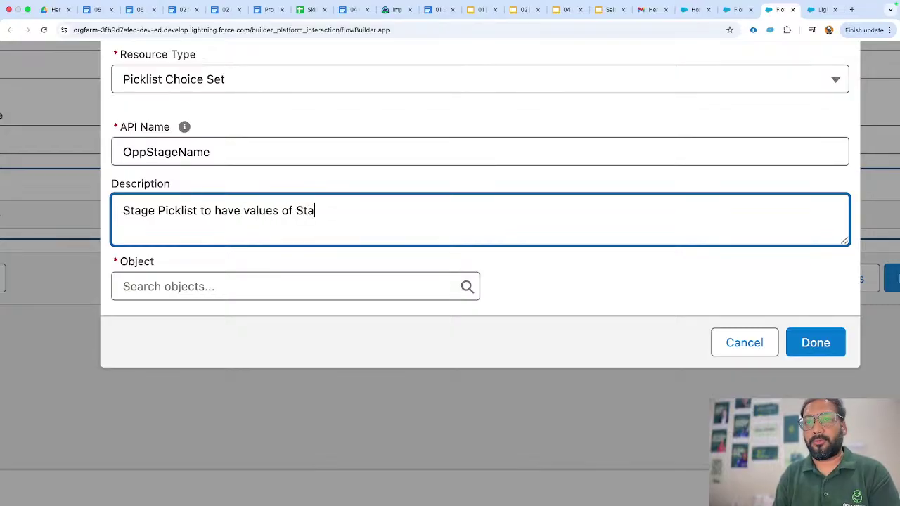
type("ges from Oppo")
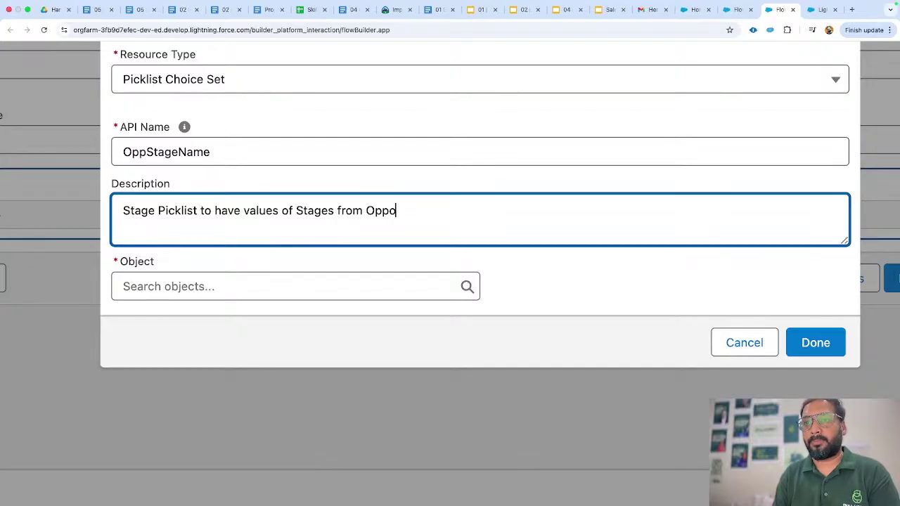
type("rtunity Object")
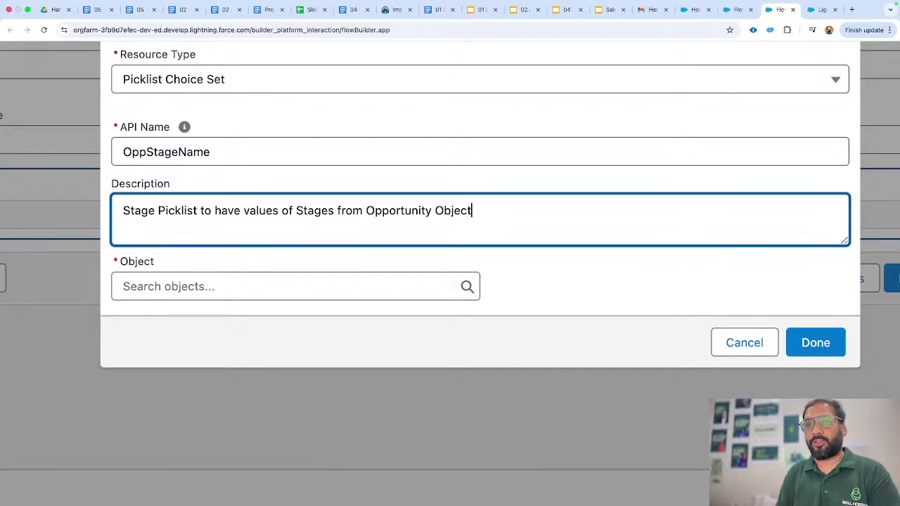
left_click(510, 276)
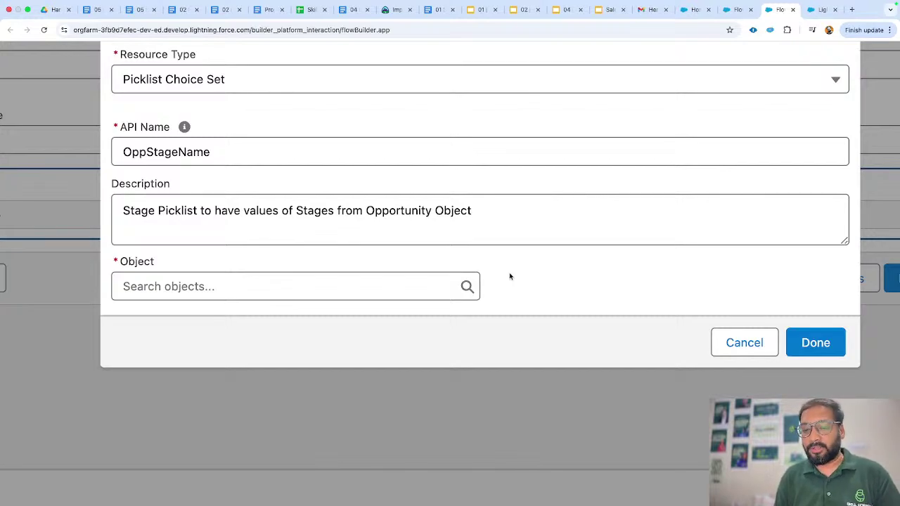
Set the choice set's object to Opportunity and its data type to Picklist.
left_click(264, 294)
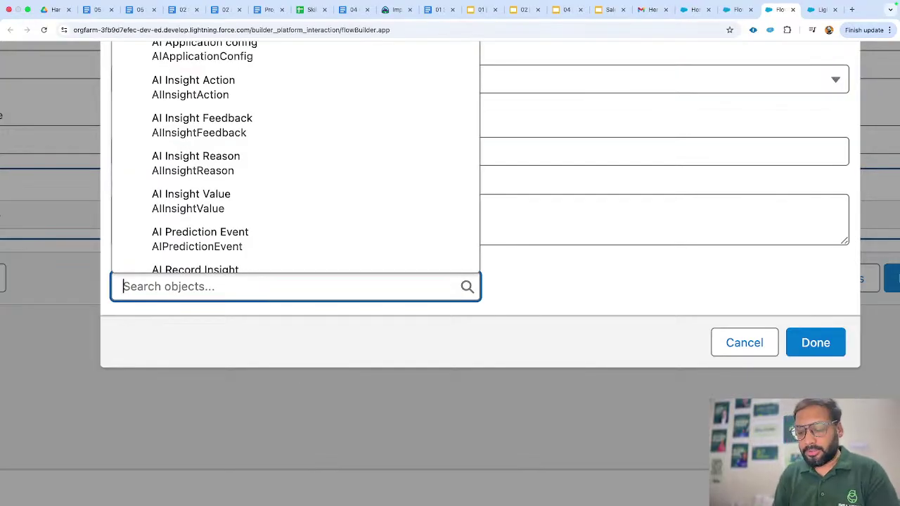
type("opp")
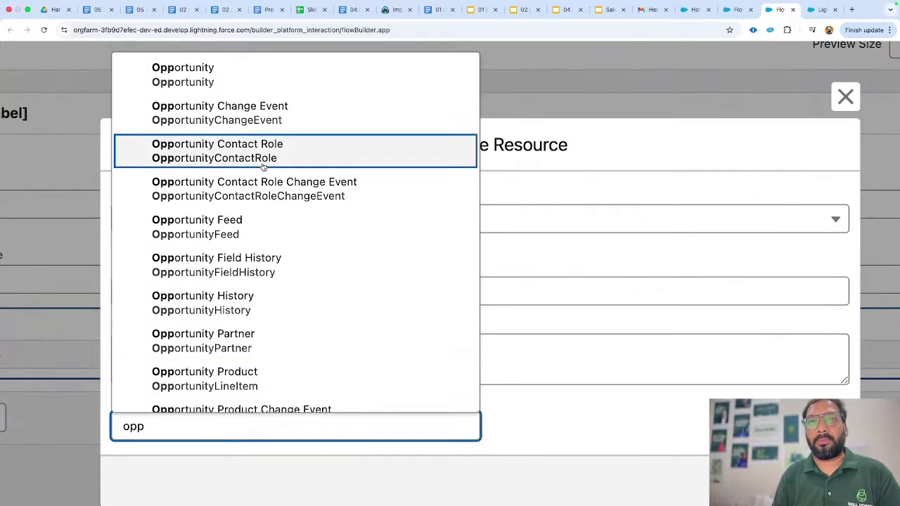
left_click(249, 80)
scroll(492, 369, "down", 2)
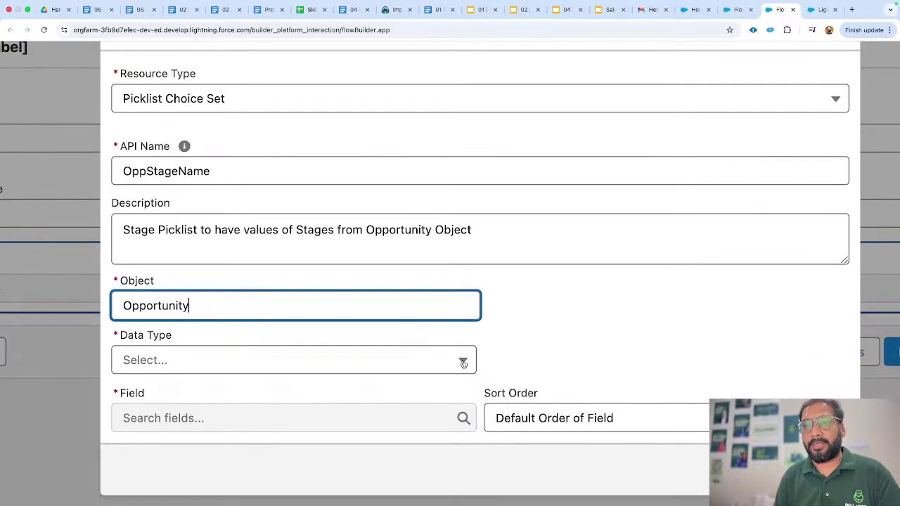
left_click(411, 360)
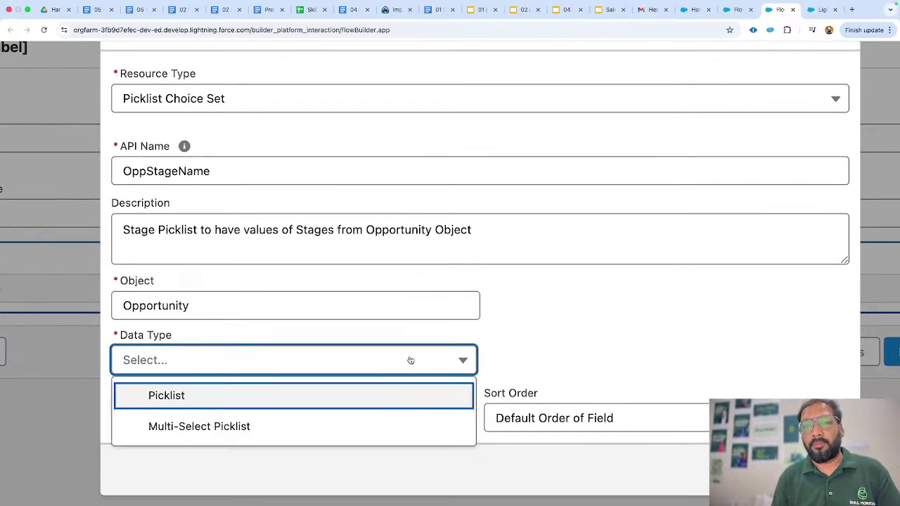
left_click(318, 396)
scroll(394, 353, "down", 2)
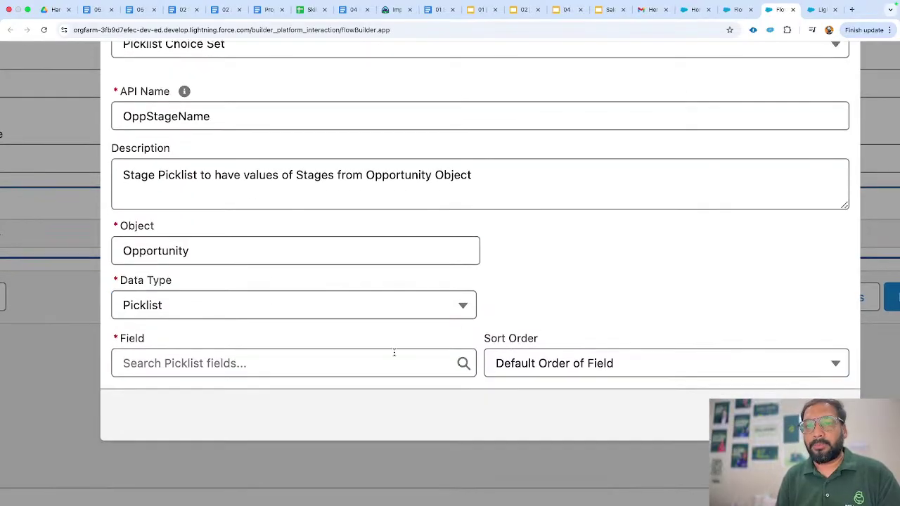
Choose StageName as the choice set's field, keep the default sort order, and finish creating the resource.
left_click(395, 358)
type("sta")
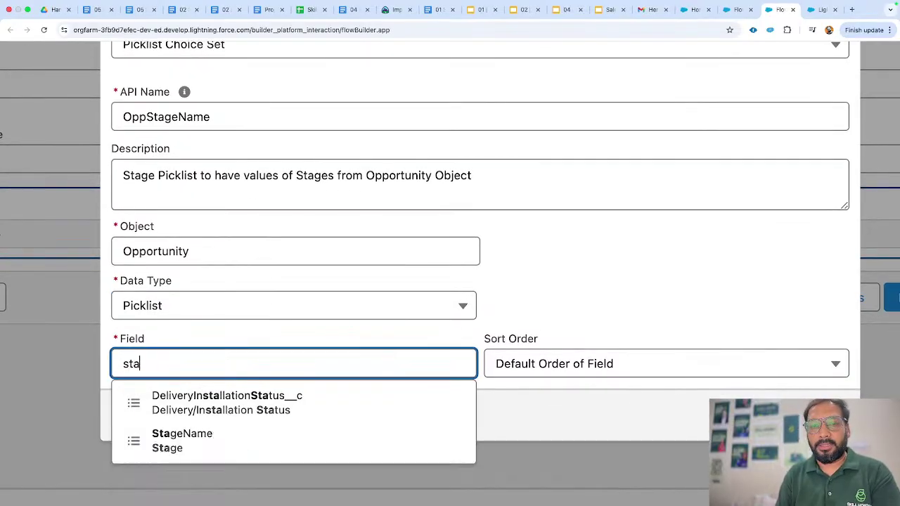
type("ge")
left_click(334, 406)
left_click(584, 327)
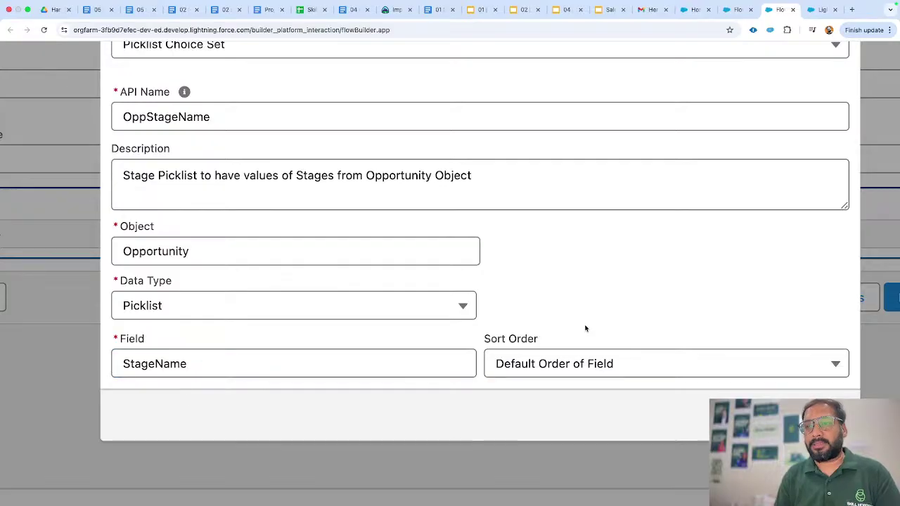
scroll(585, 329, "up", 2)
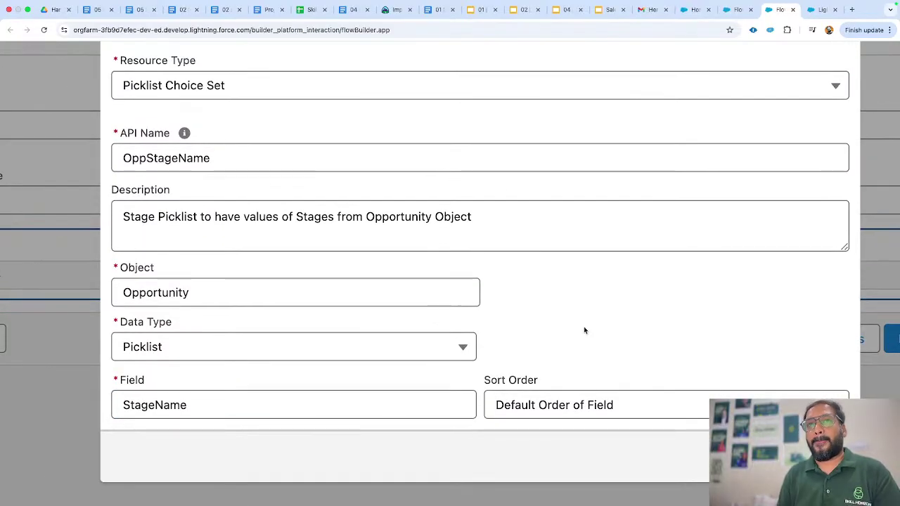
key("ctrl+minus")
scroll(573, 349, "up", 1)
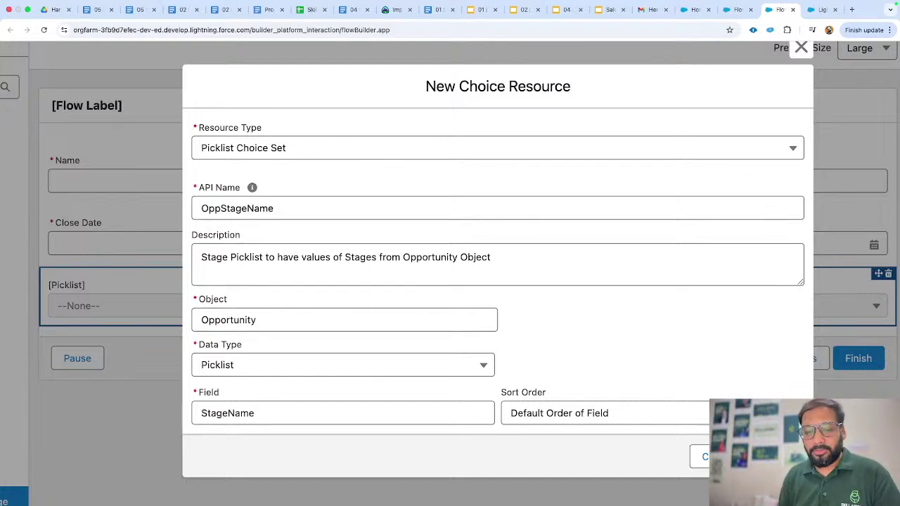
left_click(773, 457)
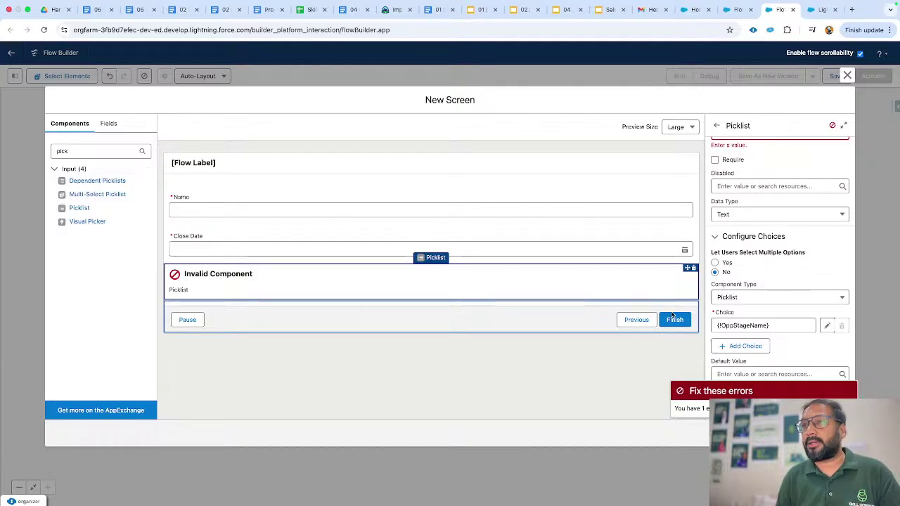
Label the picklist component Stage Name and let its API name fill in from the label.
scroll(766, 281, "up", 2)
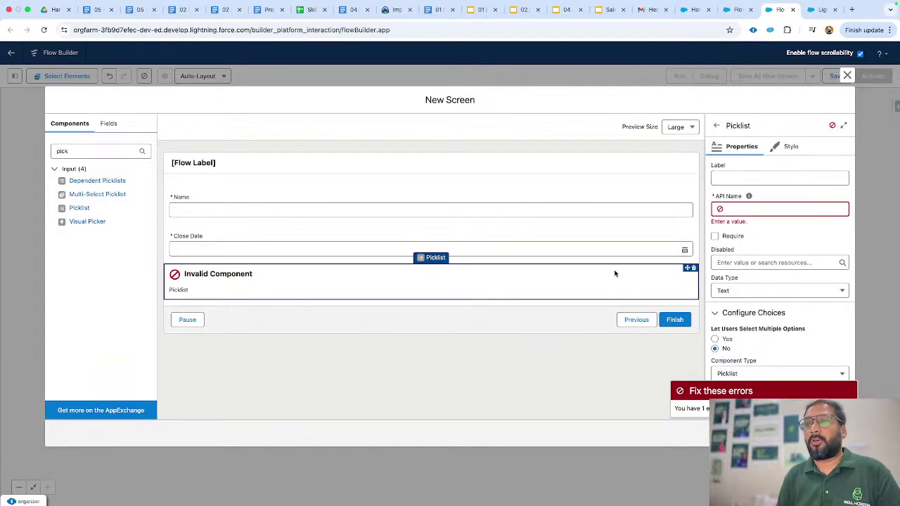
left_click(759, 175)
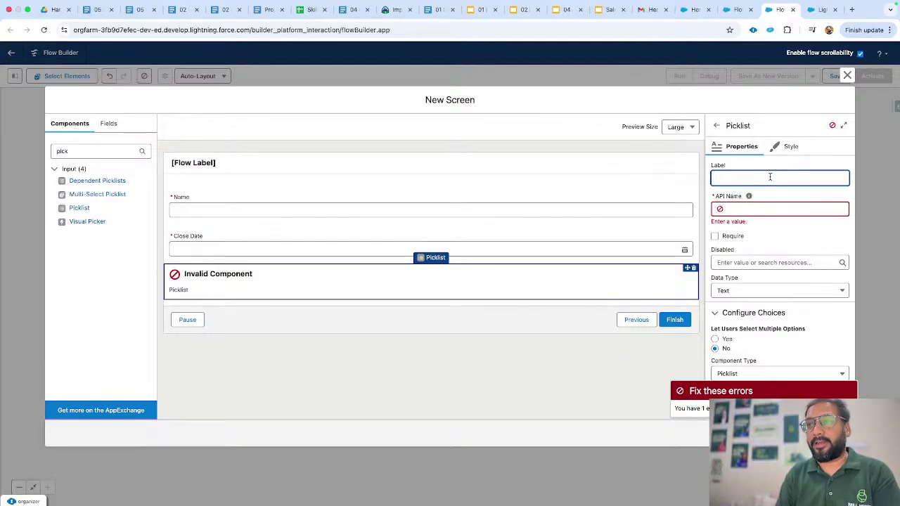
type("Stage")
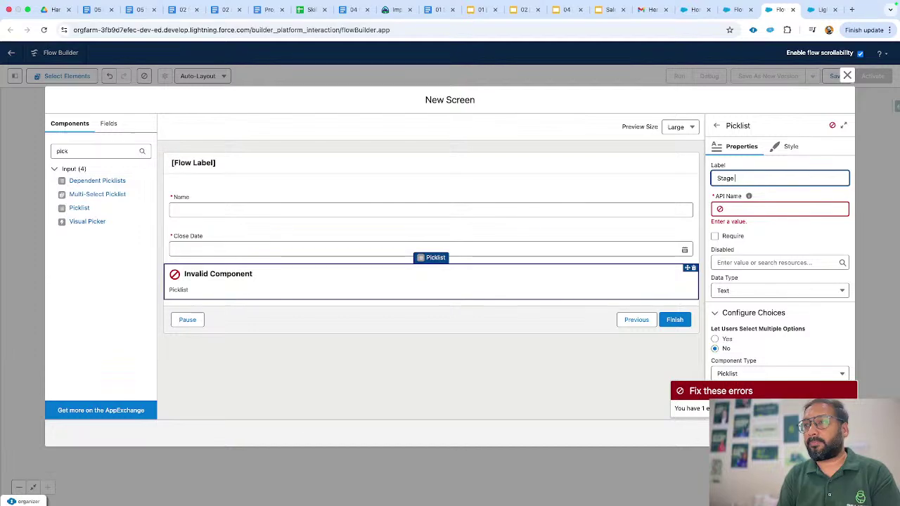
type(" Name")
left_click(790, 231)
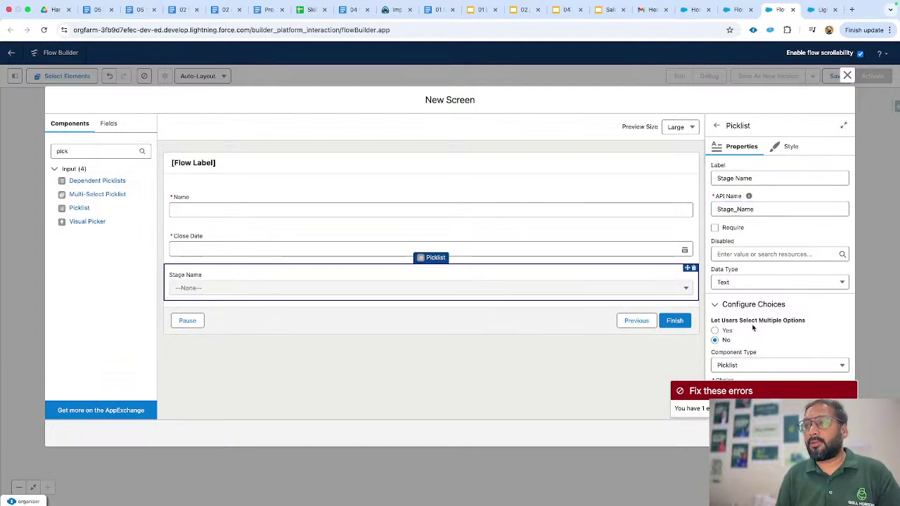
Finish the Opportunity Information 1 screen and review the challenge slide's requirements.
left_click(831, 433)
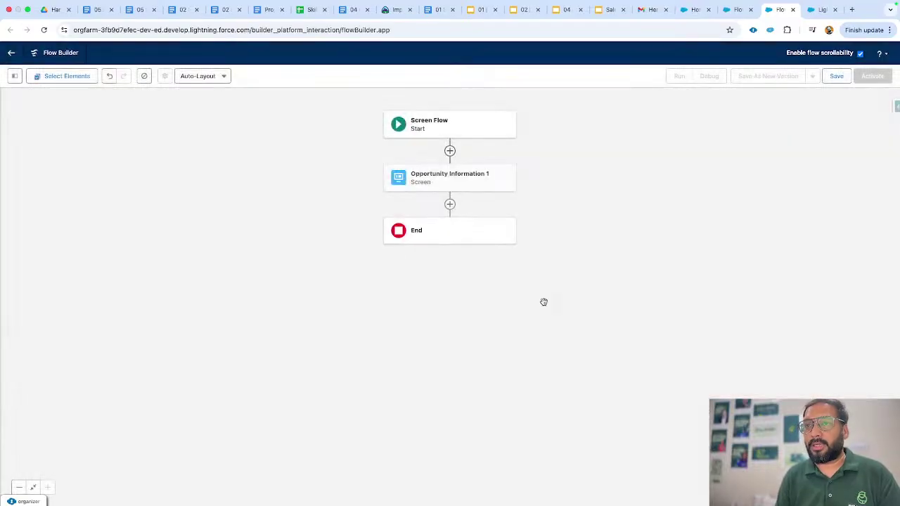
left_click_drag(560, 177, 560, 233)
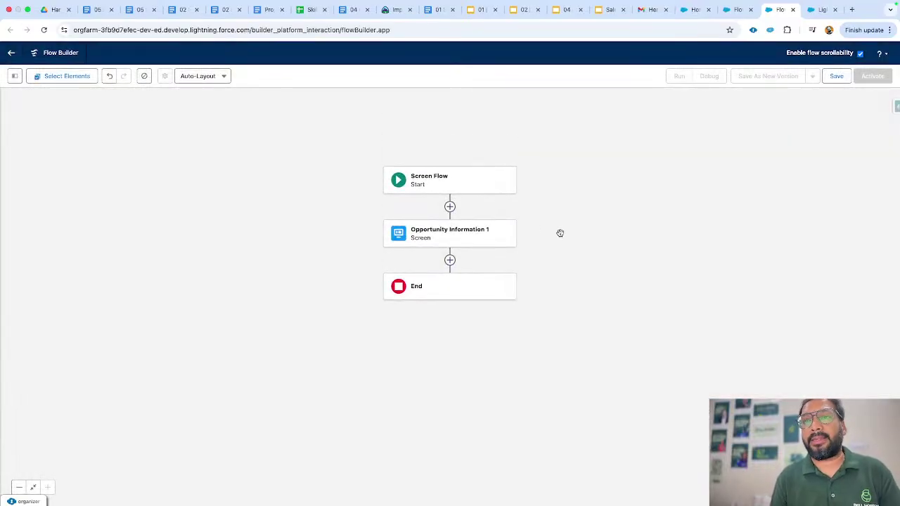
mouse_move(471, 243)
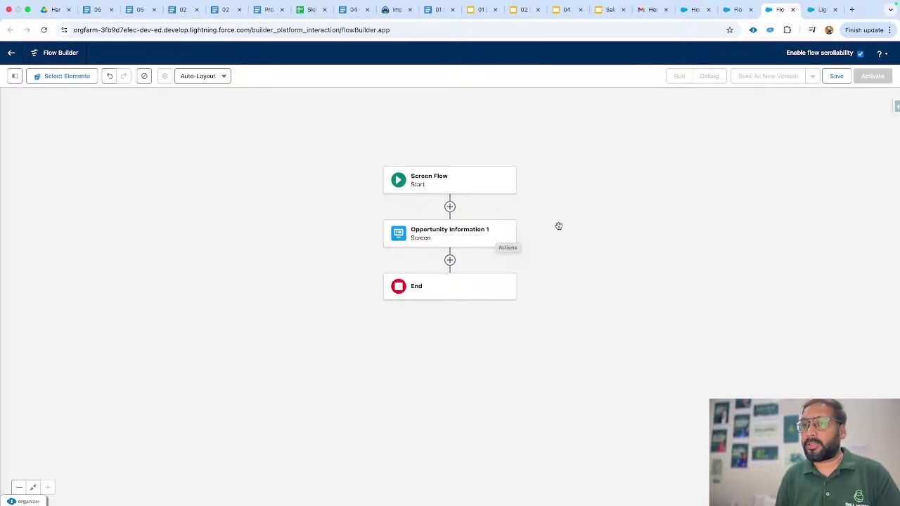
key("ctrl+Left")
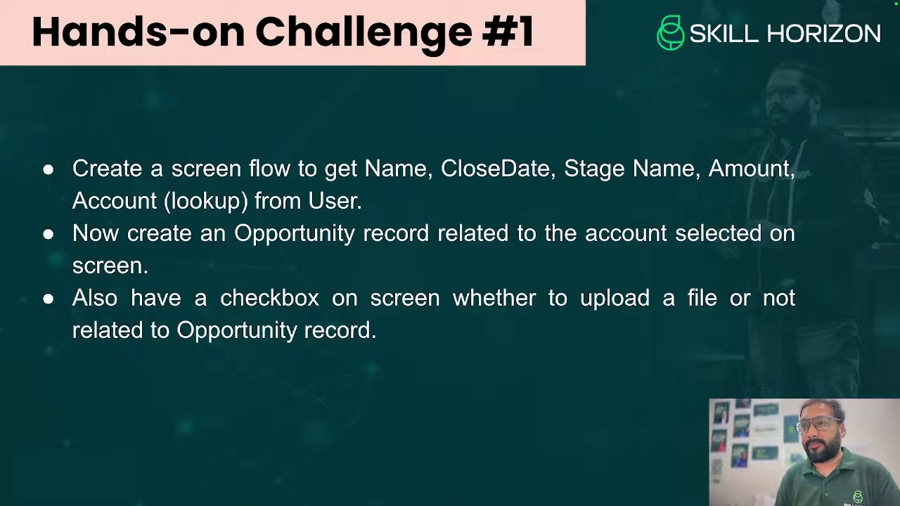
key("ctrl+Right")
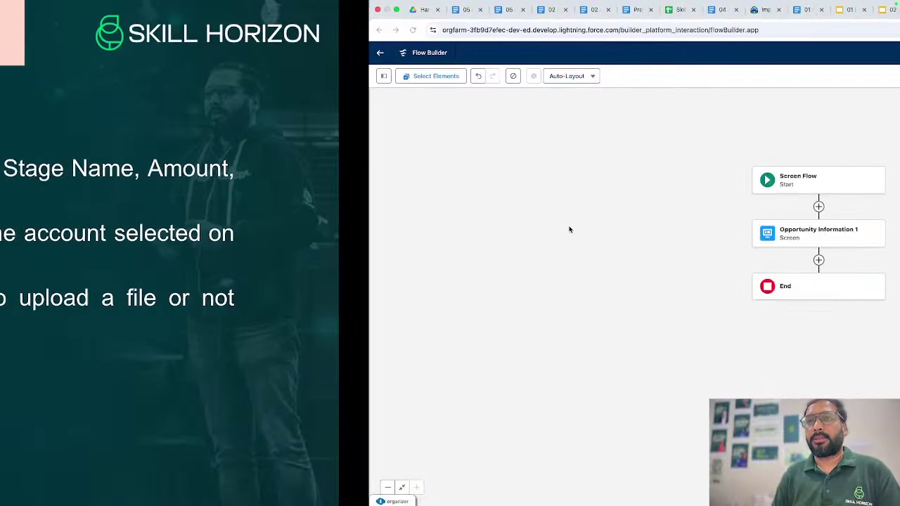
Add a second screen after Opportunity Information 1, labelled Opportunity Information 2 with the API name filled in from the label.
left_click(450, 261)
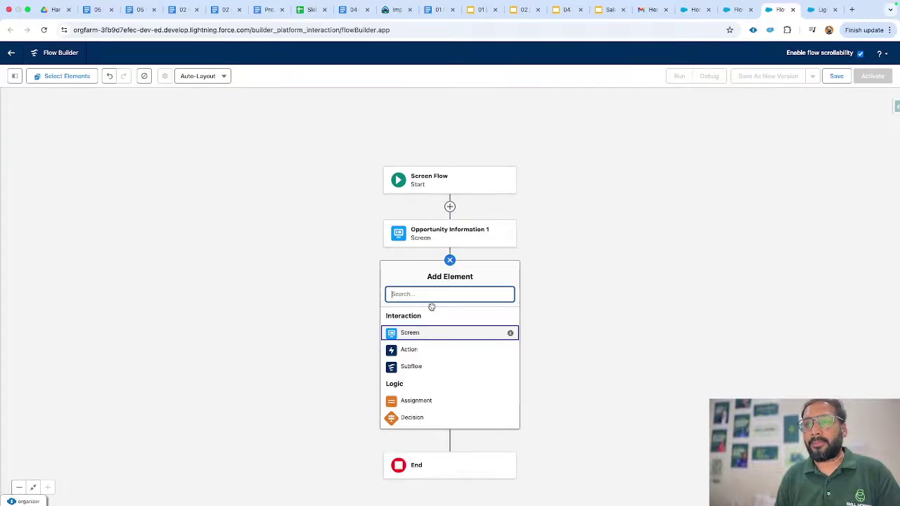
left_click(420, 332)
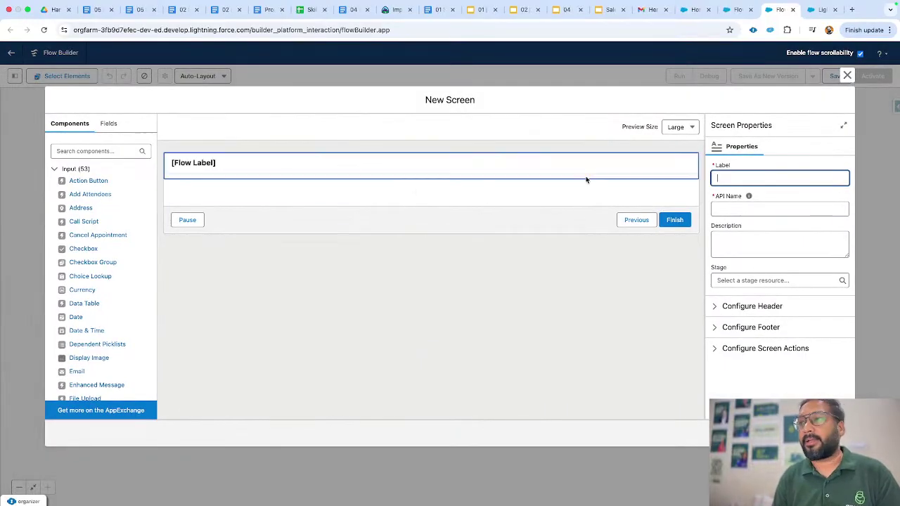
type("Oppor")
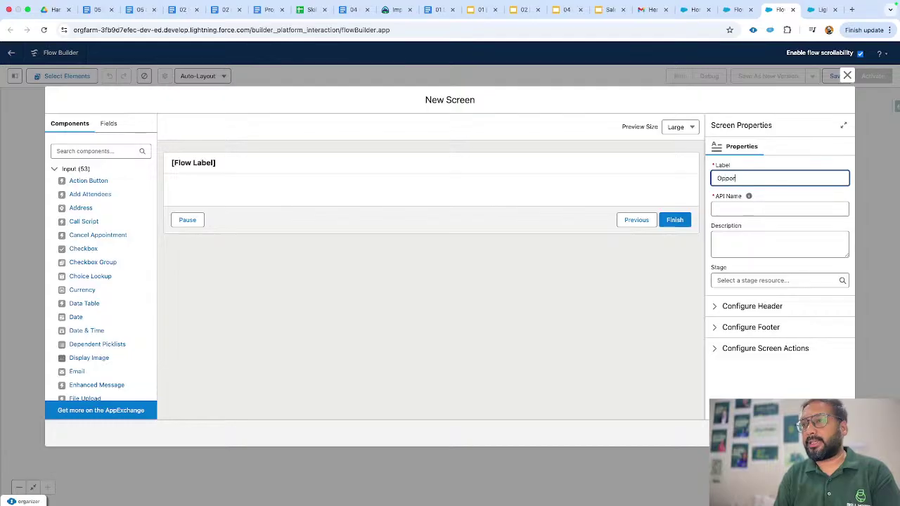
type("tunity Information 2")
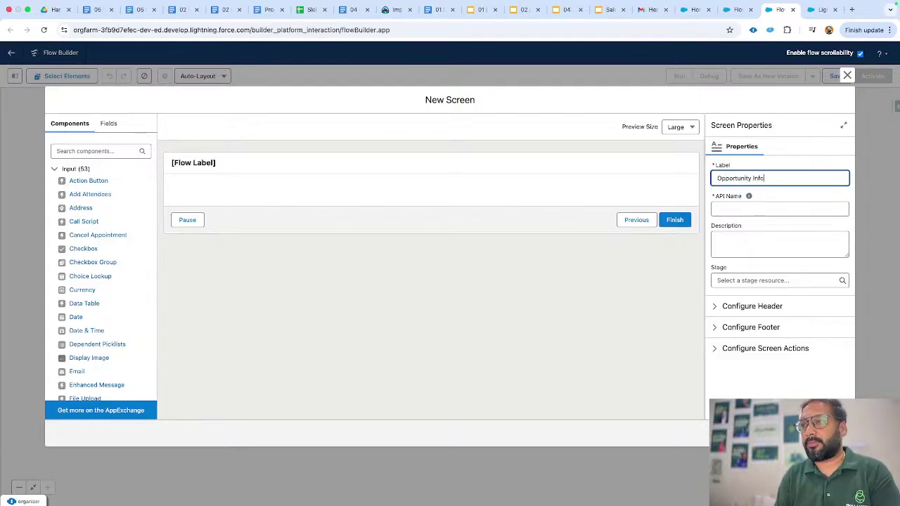
left_click(798, 202)
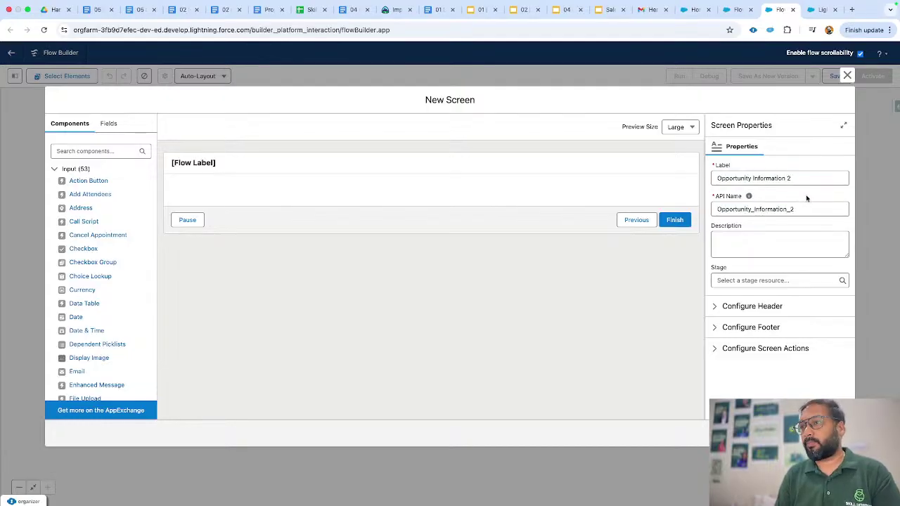
Add a Number component to the new screen, labelled Amount with a matching API name.
left_click(99, 149)
type("num")
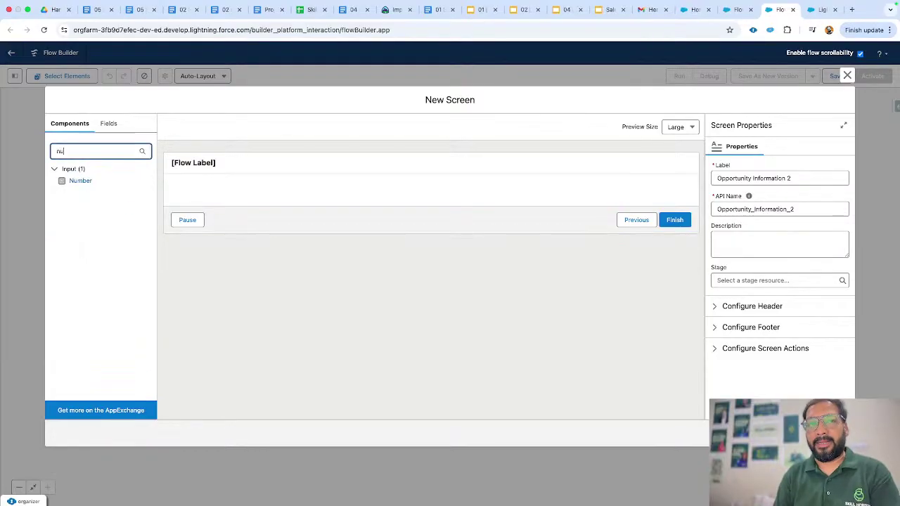
left_click(80, 181)
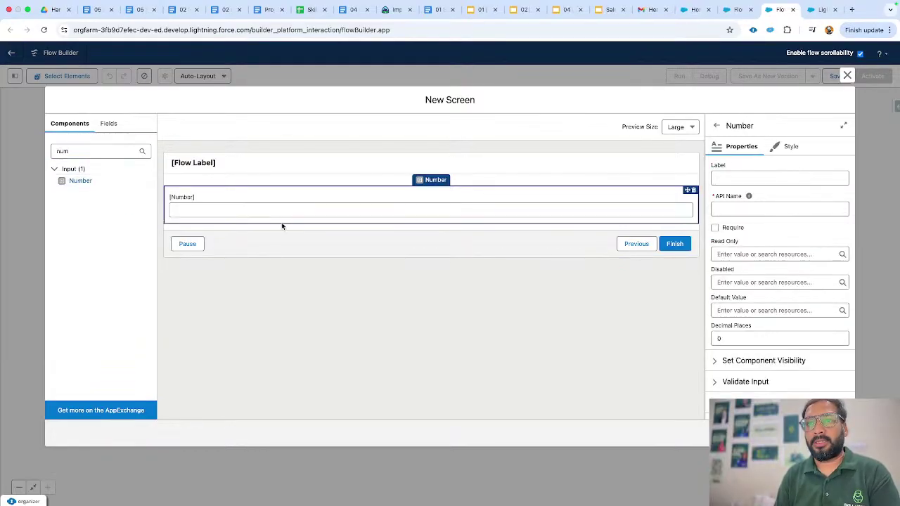
left_click(778, 178)
type("Amount")
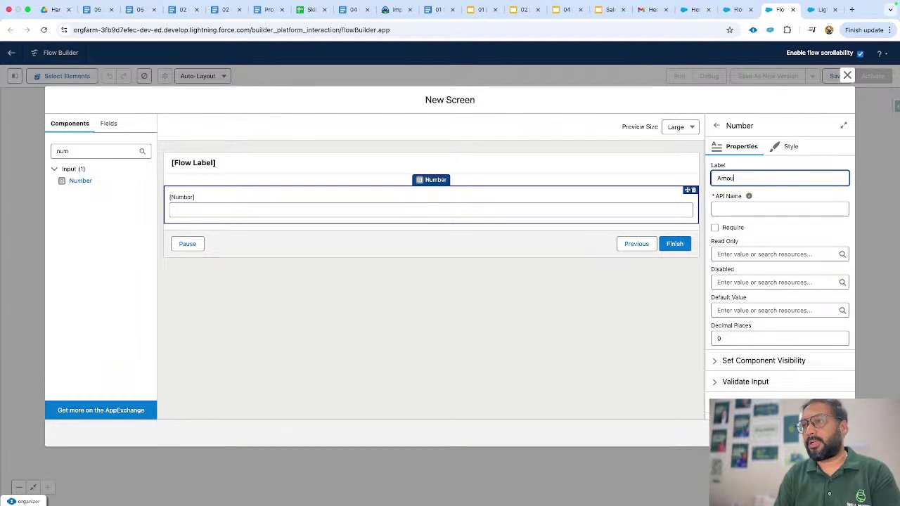
left_click(776, 196)
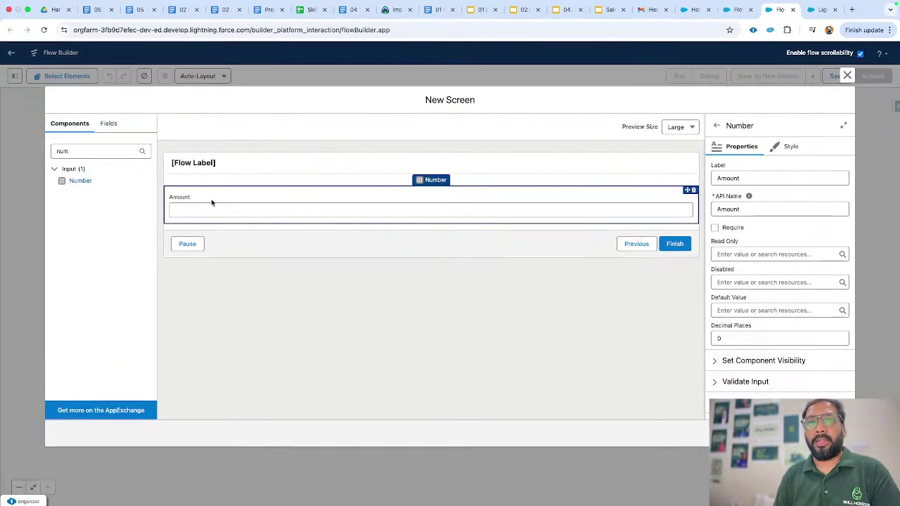
Add a Lookup component below Amount and set its API name to AccountLookup.
double_click(92, 151)
type("look")
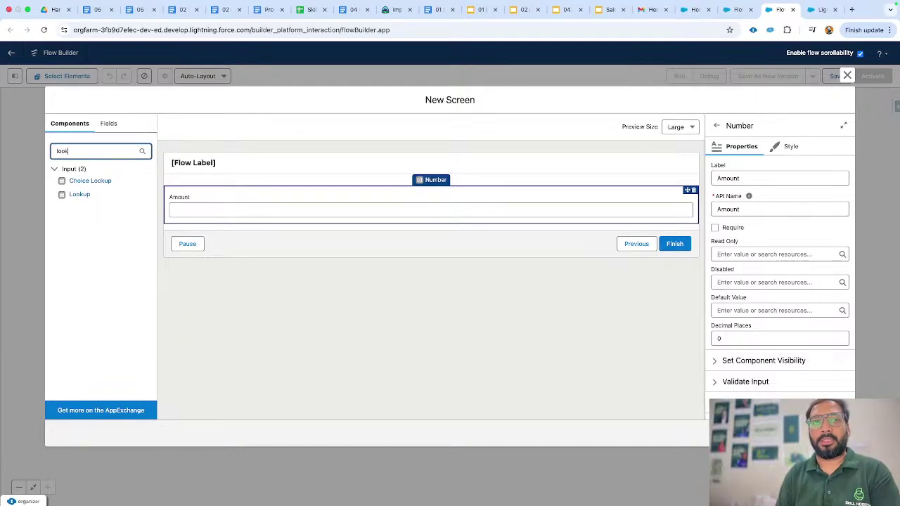
left_click(82, 195)
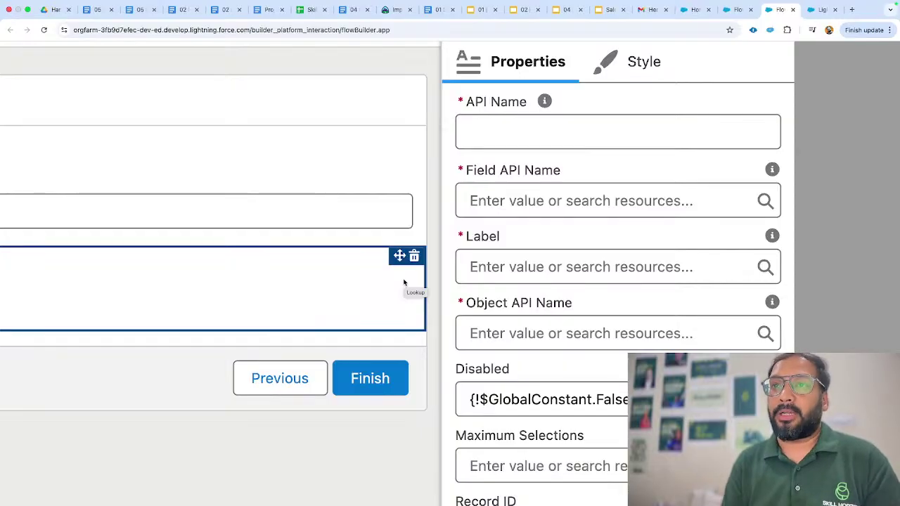
left_click(550, 140)
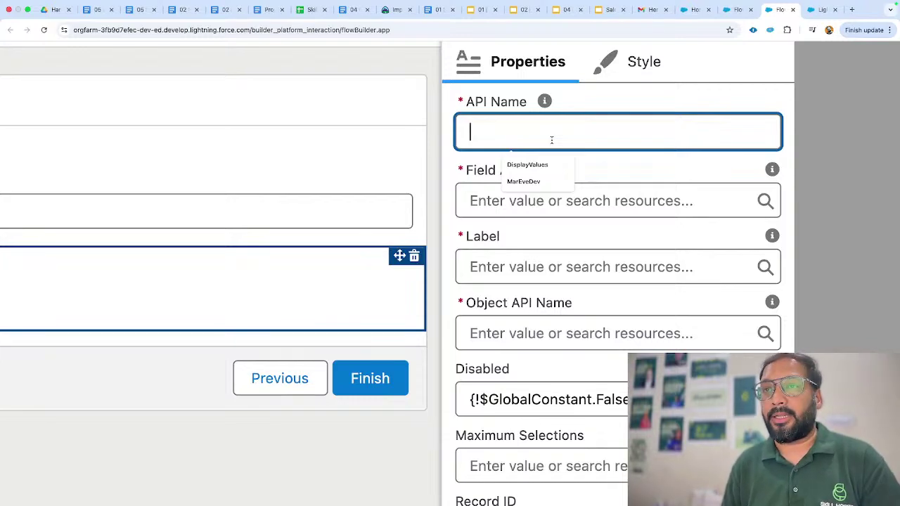
type("Account")
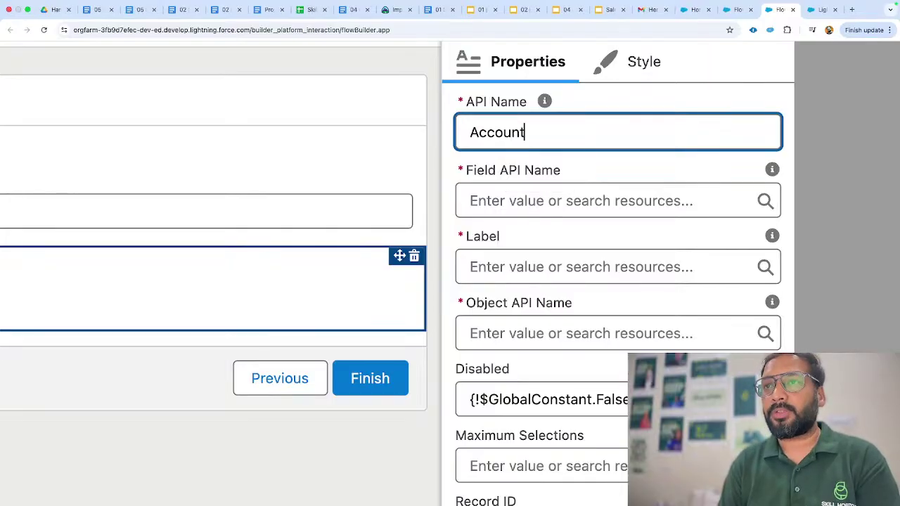
type("Lookup")
key("BackSpace")
type("kup")
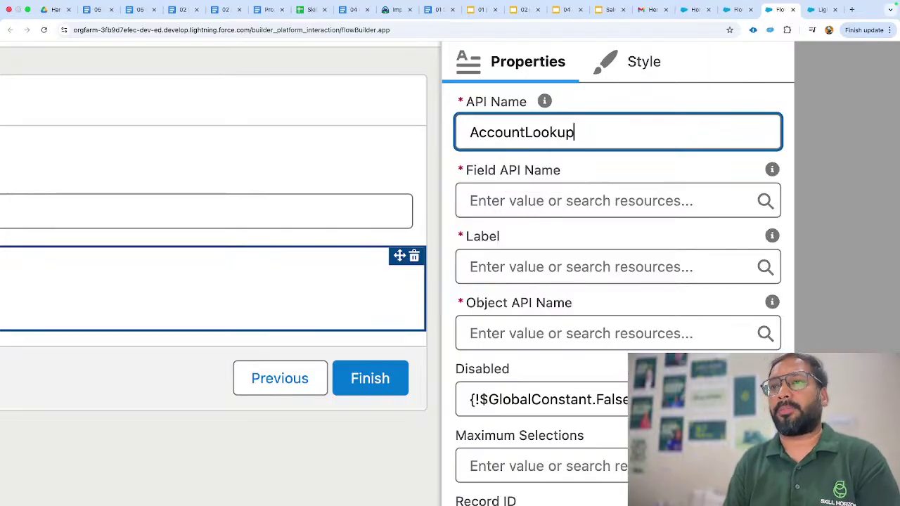
double_click(526, 132)
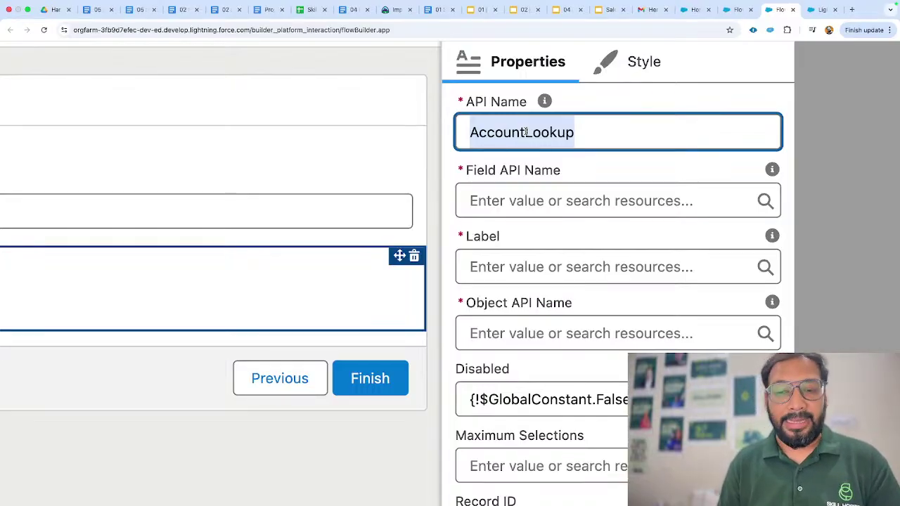
left_click(567, 167)
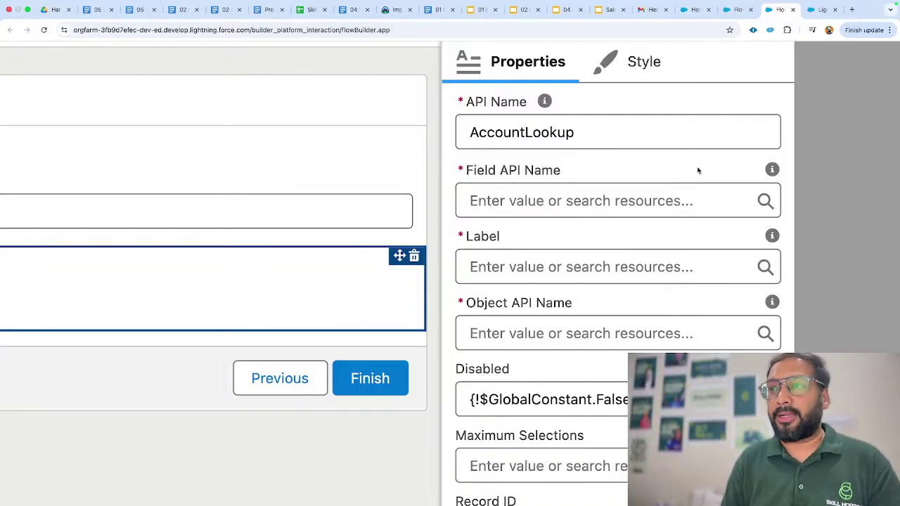
Open the Opportunity object's Fields & Relationships list in the Setup Object Manager.
mouse_move(771, 171)
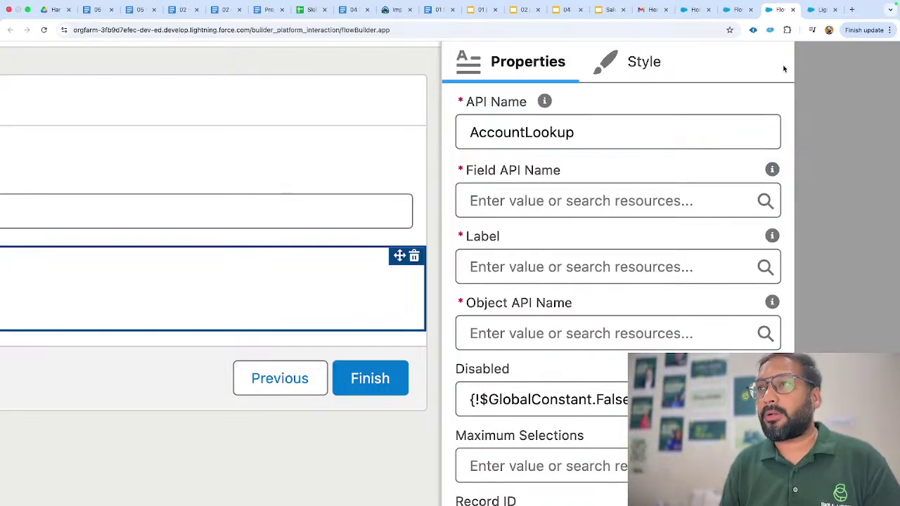
left_click(731, 10)
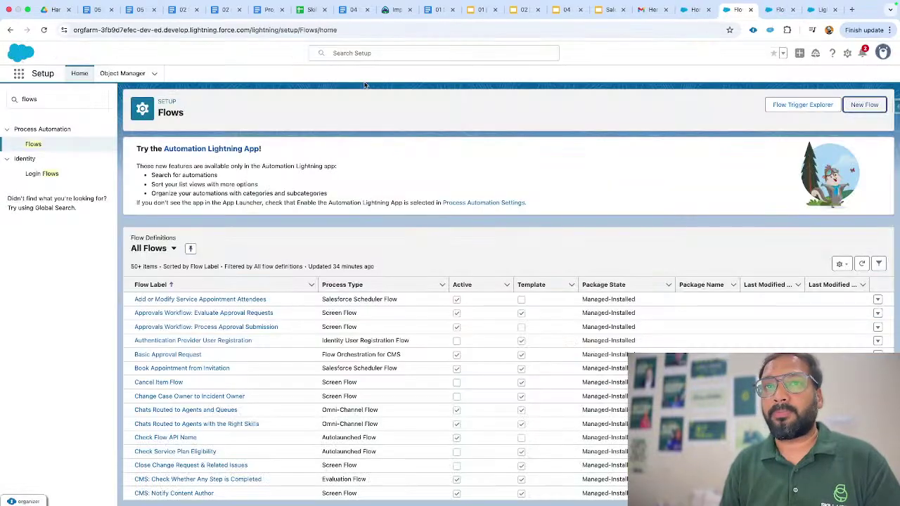
left_click(115, 73)
left_click(710, 104)
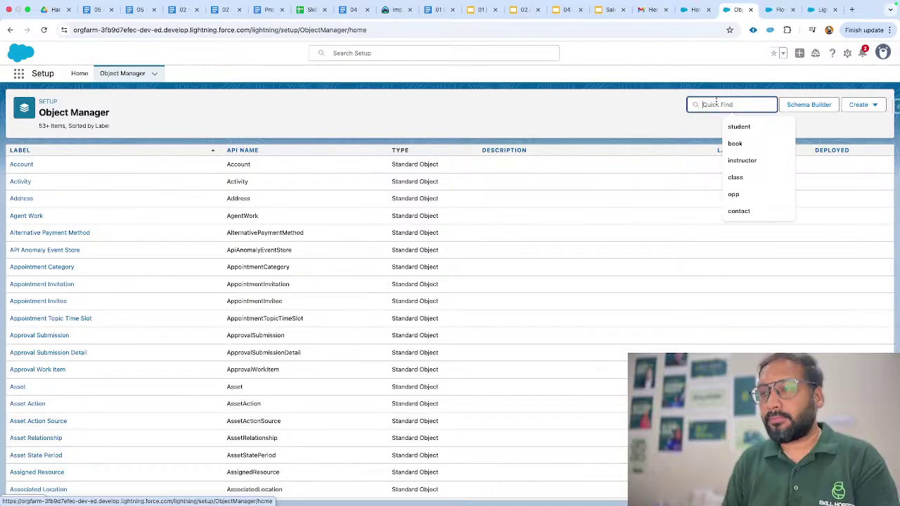
type("opp")
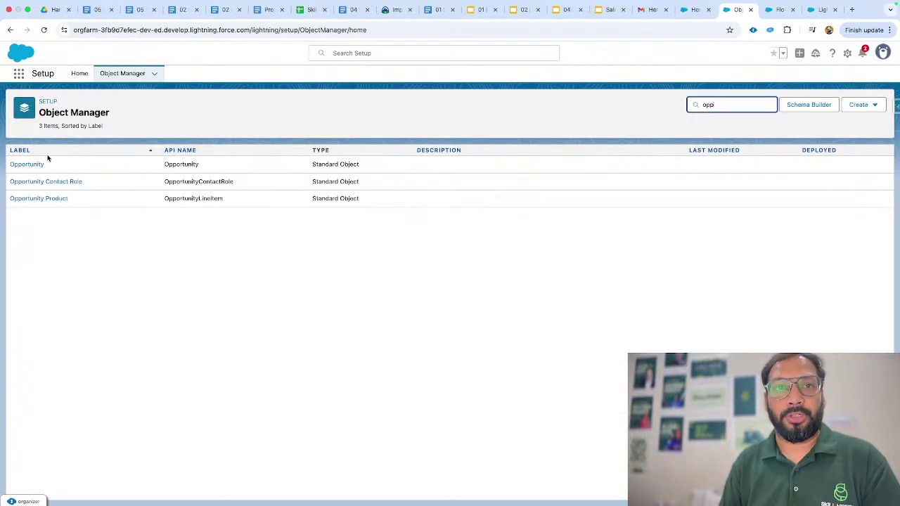
left_click(38, 164)
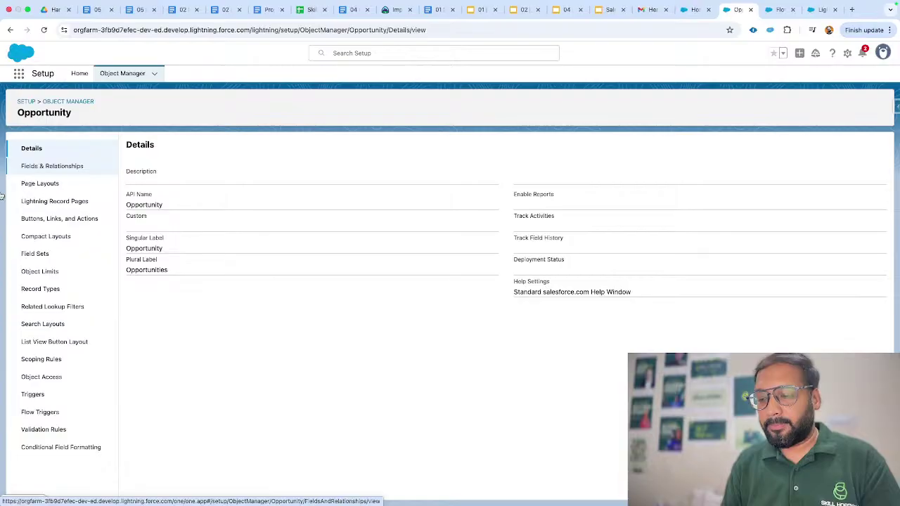
left_click(52, 167)
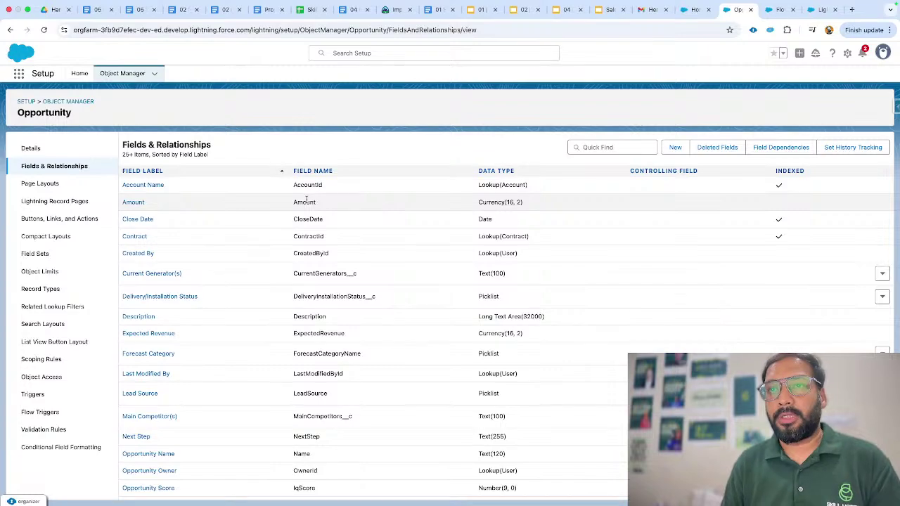
Copy the Account Name field's API name, AccountId, and enter it as the lookup component's Field API Name.
scroll(114, 202, "up", 3)
scroll(187, 195, "up", 3)
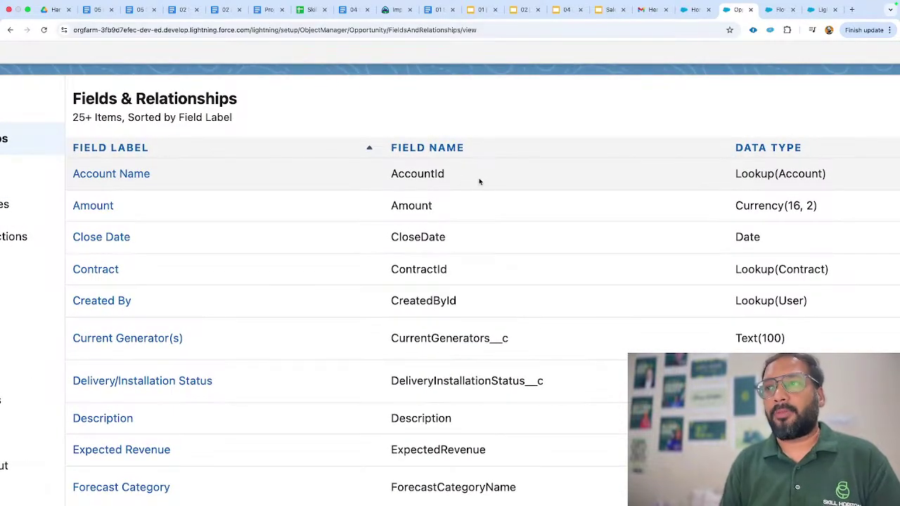
double_click(423, 174)
key("ctrl+c")
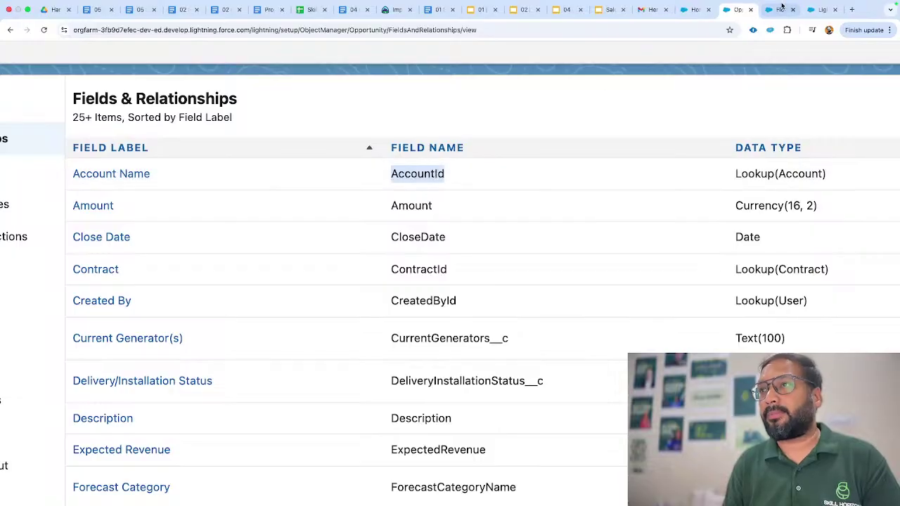
key("ctrl+Tab")
left_click(533, 201)
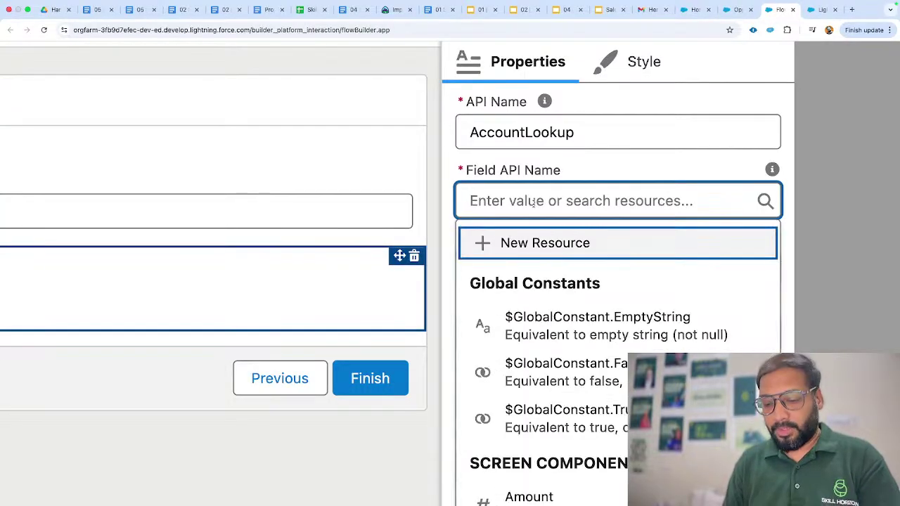
key("ctrl+v")
left_click(584, 177)
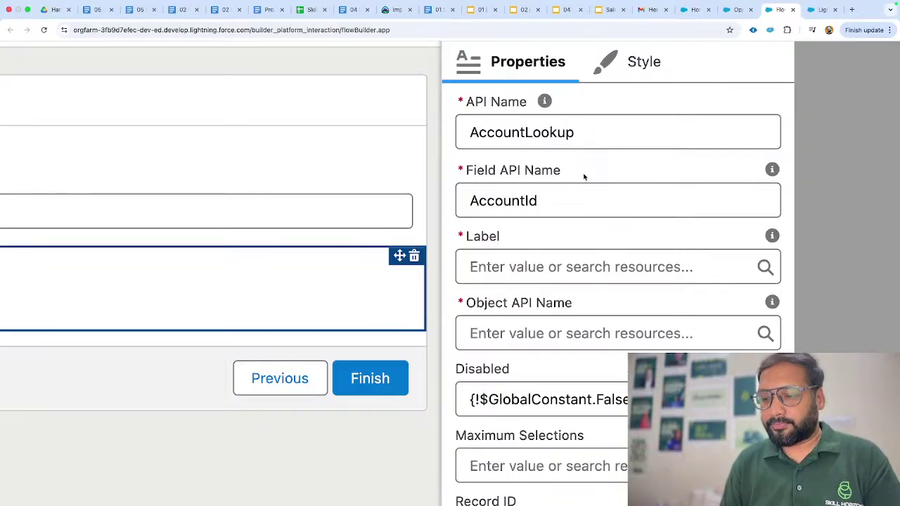
Set the lookup component's label to Account Name.
scroll(551, 238, "down", 1)
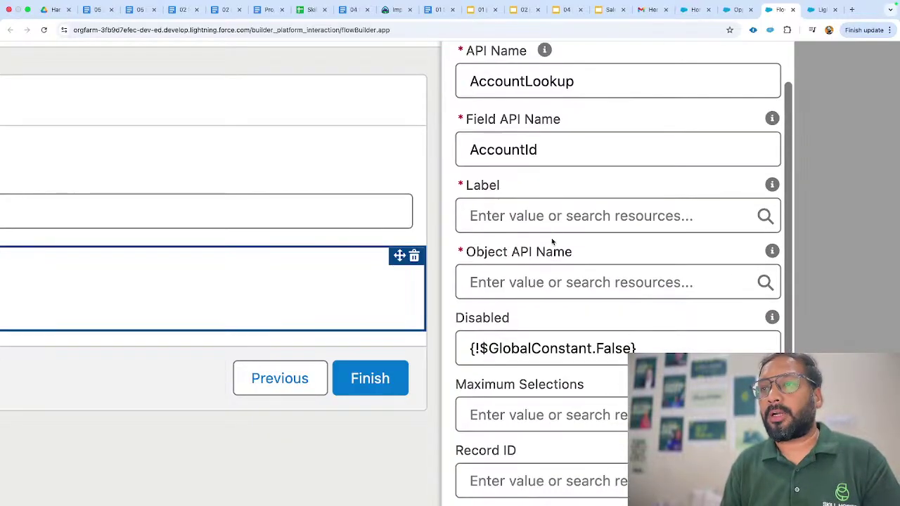
scroll(551, 238, "down", 1)
left_click(511, 199)
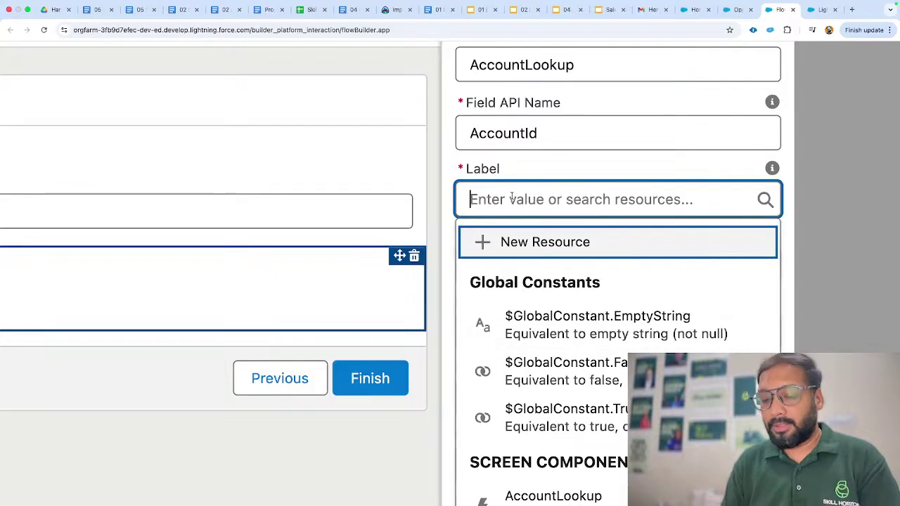
type("Account Name")
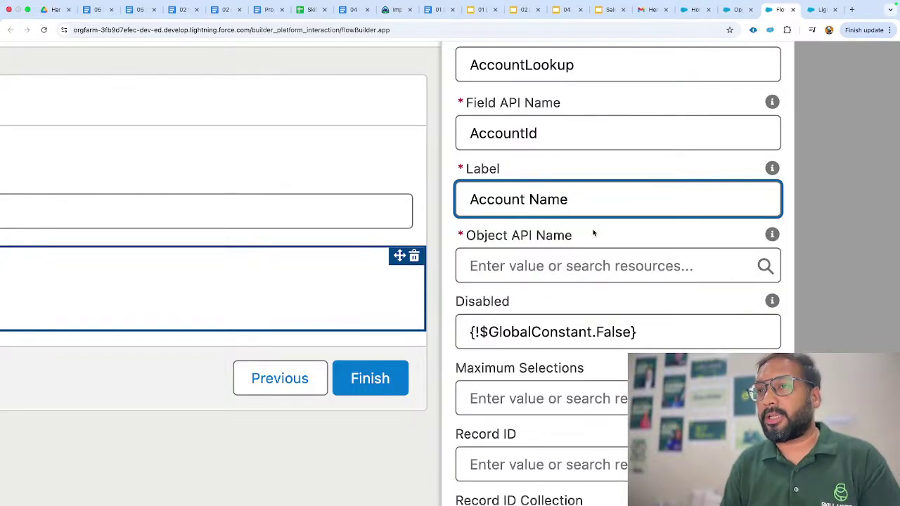
left_click(594, 234)
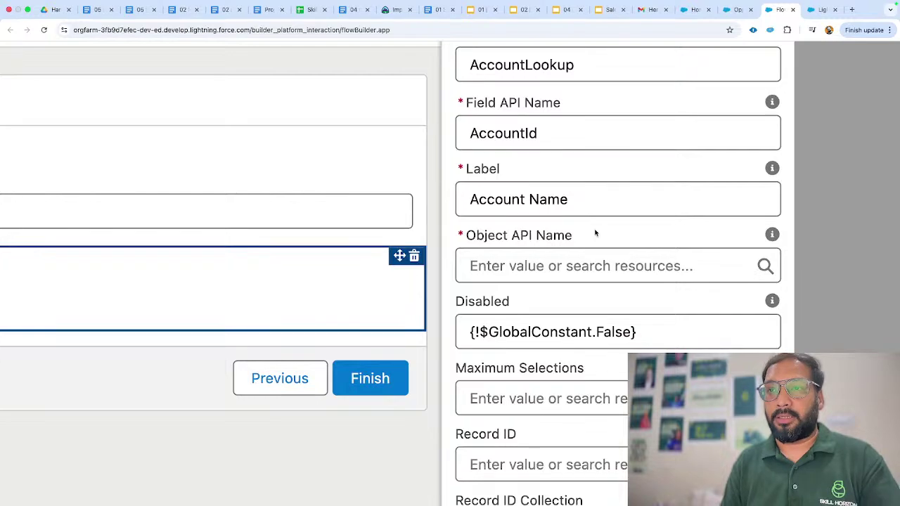
Review the Account Name lookup's preview and settings, and read the help text for its Object API Name.
scroll(587, 256, "down", 5)
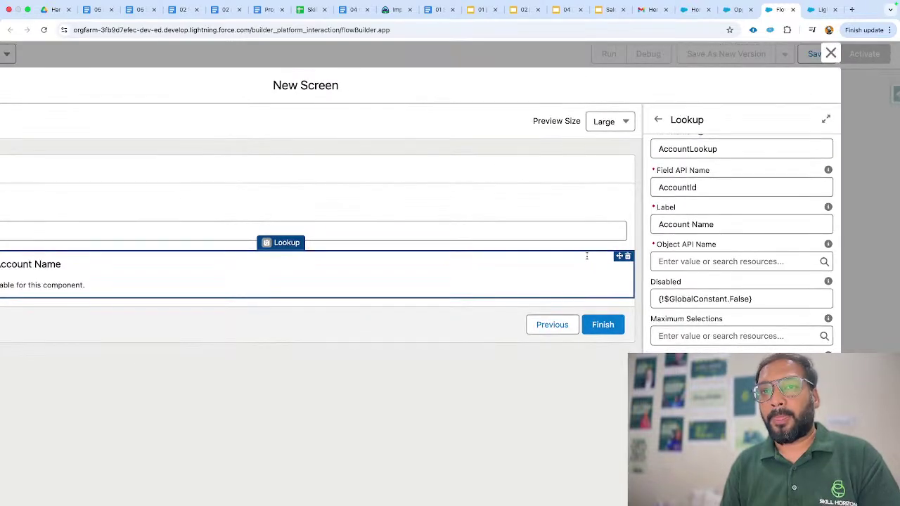
scroll(587, 256, "down", 5)
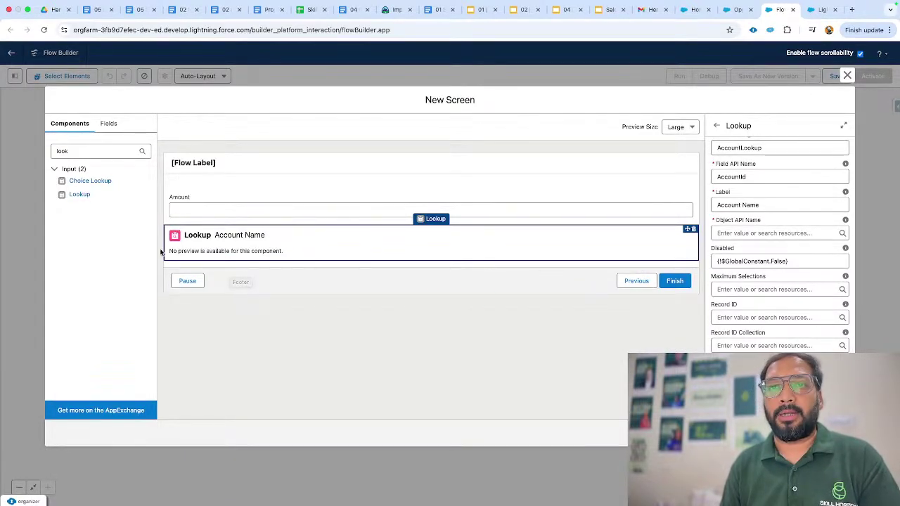
scroll(214, 225, "up", 5)
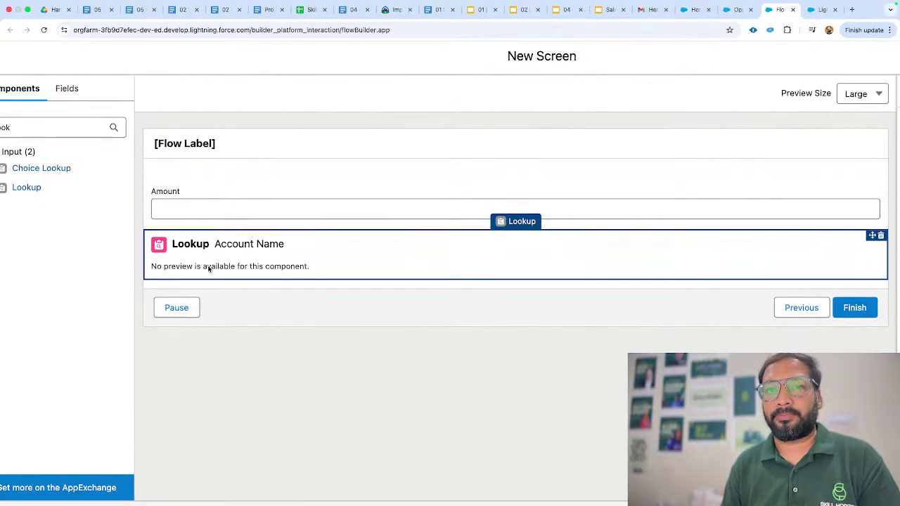
scroll(208, 269, "up", 3)
scroll(211, 267, "down", 8)
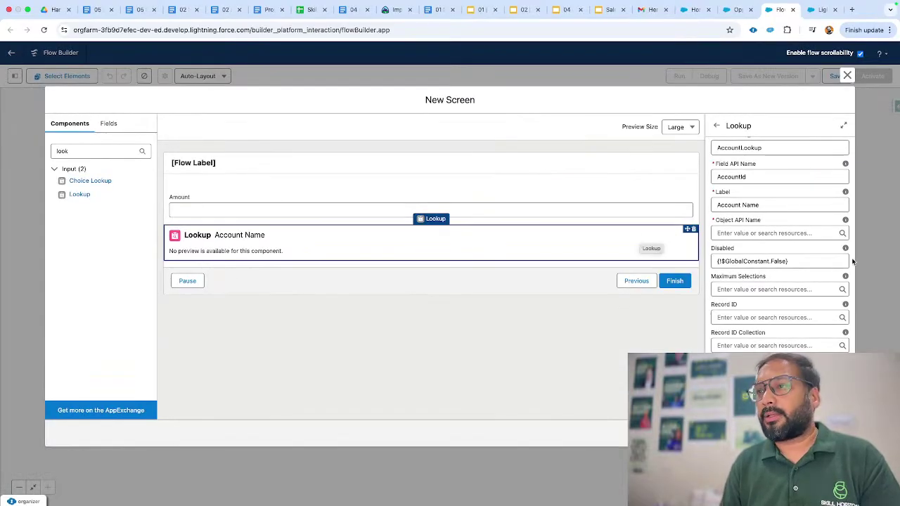
scroll(852, 261, "up", 5)
scroll(852, 261, "up", 2)
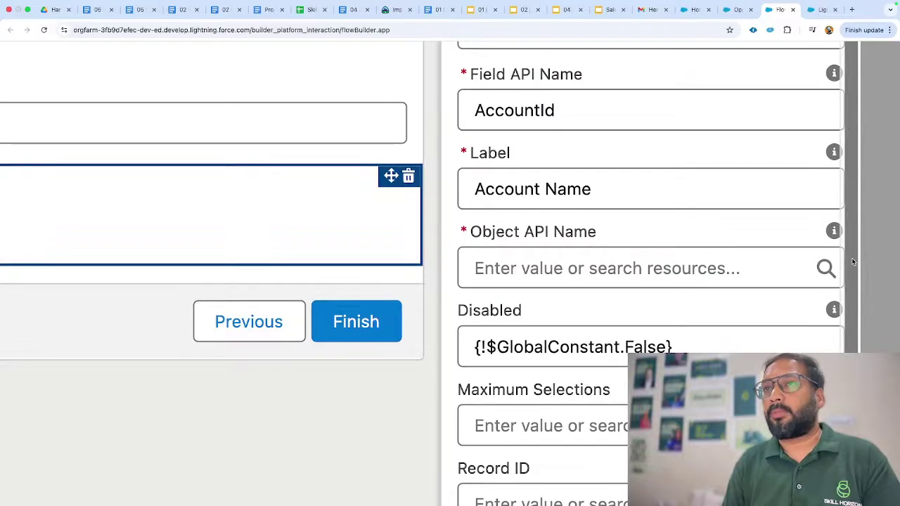
mouse_move(832, 232)
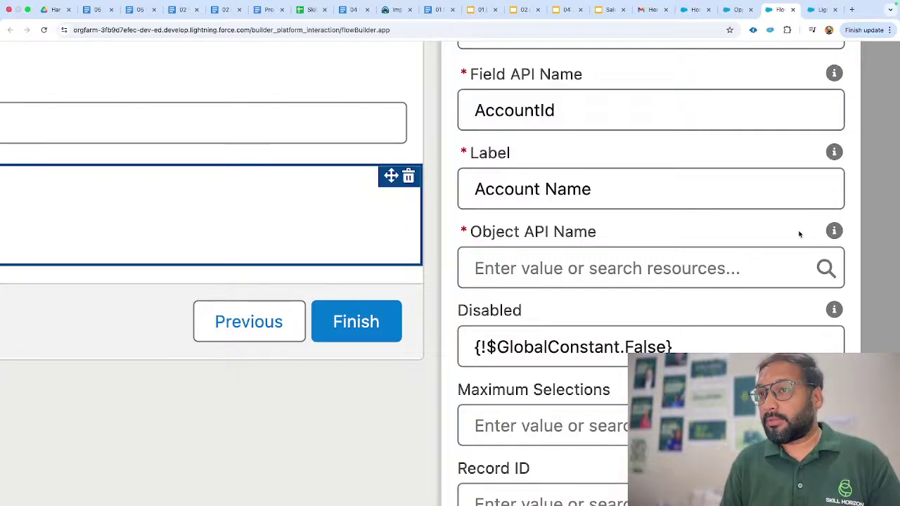
mouse_move(833, 232)
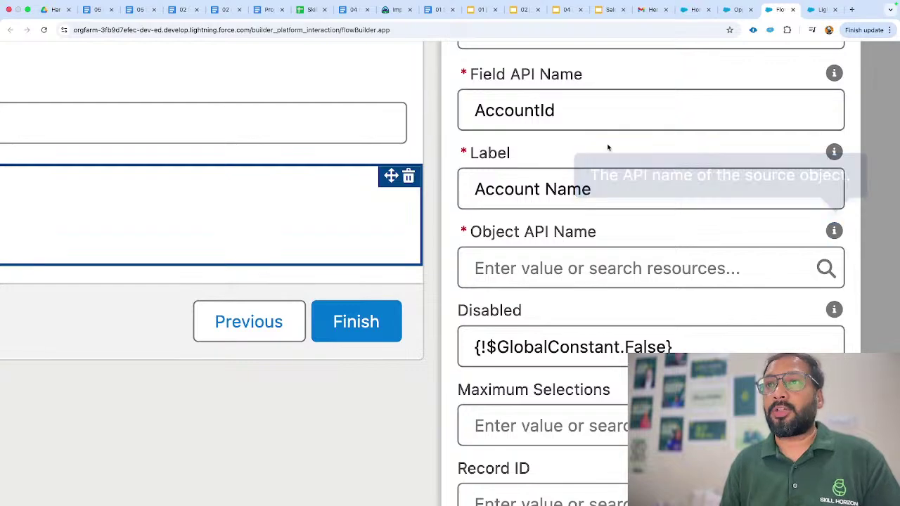
Set the Account Name lookup component's Object API Name to Opportunity.
left_click(545, 110)
left_click_drag(555, 110, 440, 110)
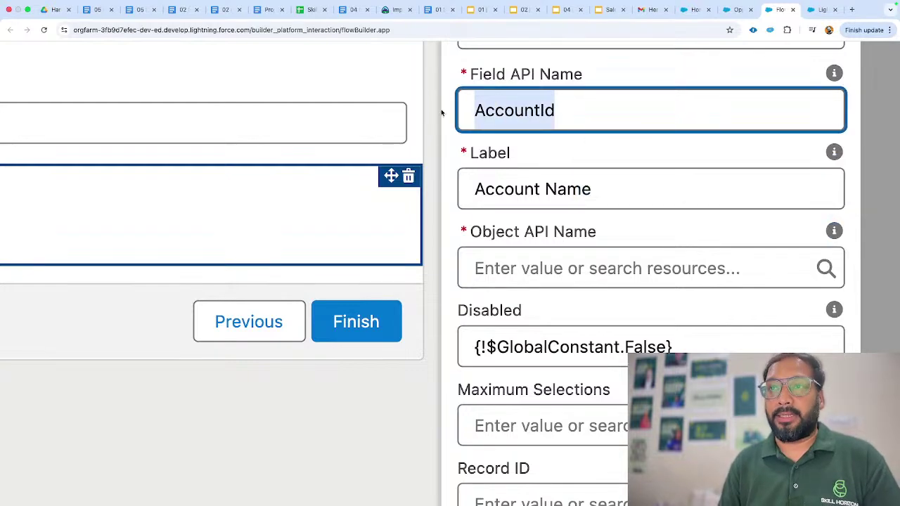
left_click(604, 77)
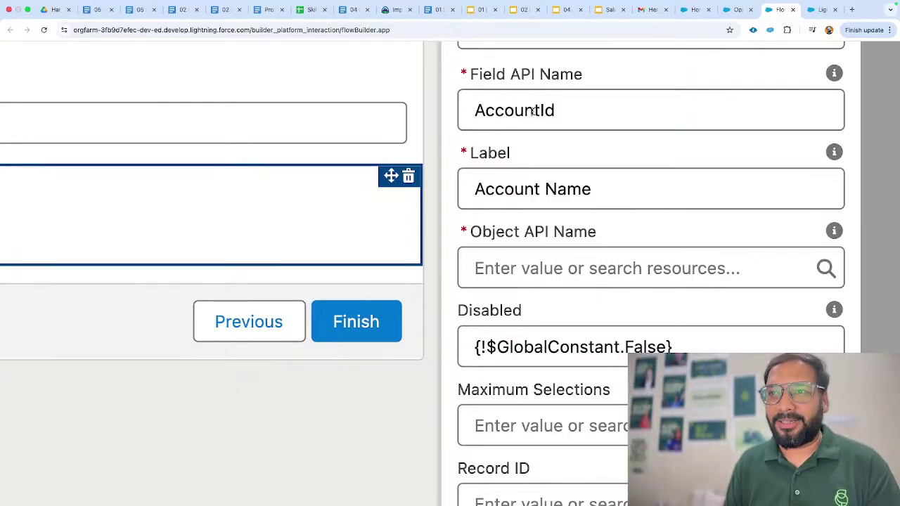
left_click(517, 258)
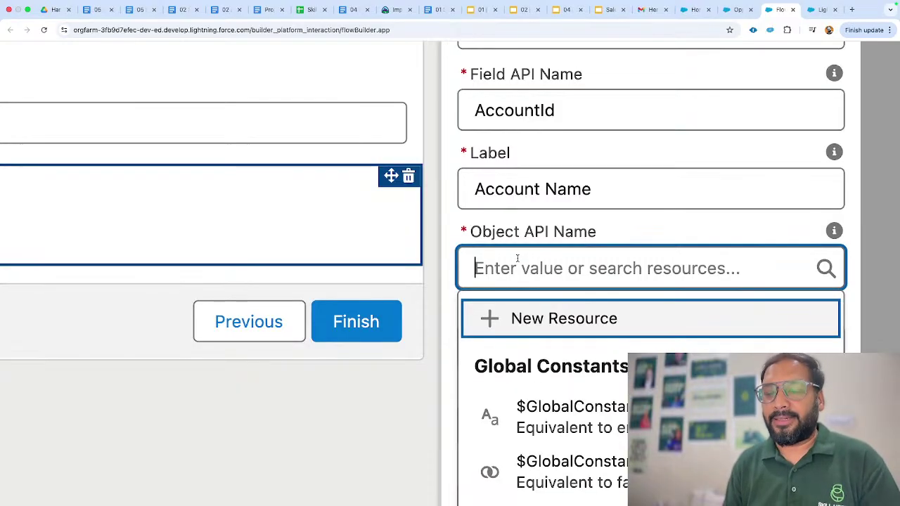
type("Opportunity")
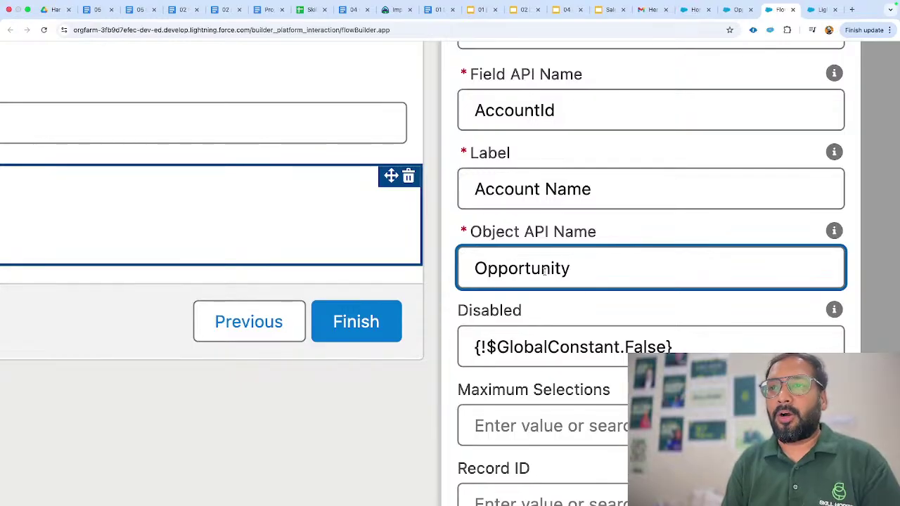
left_click(600, 300)
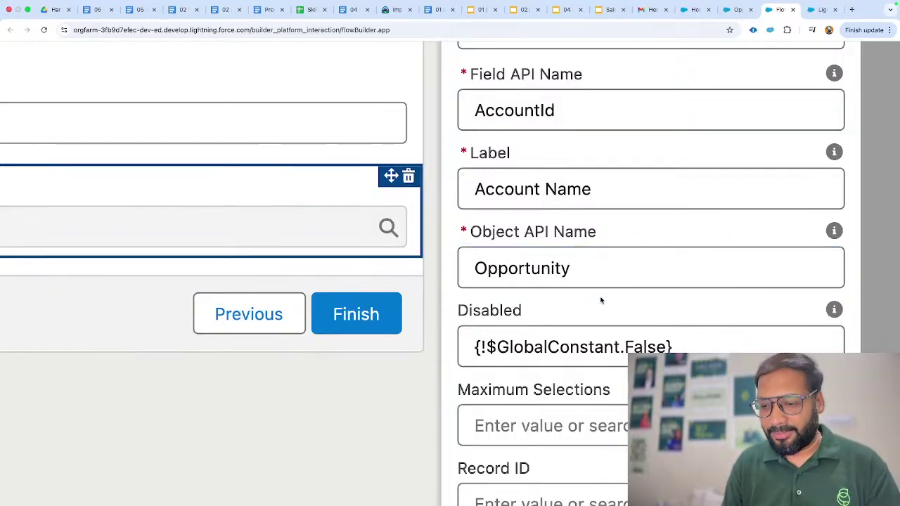
Finish the Opportunity Information 2 screen with its account lookup and return to the flow canvas.
key("super+minus")
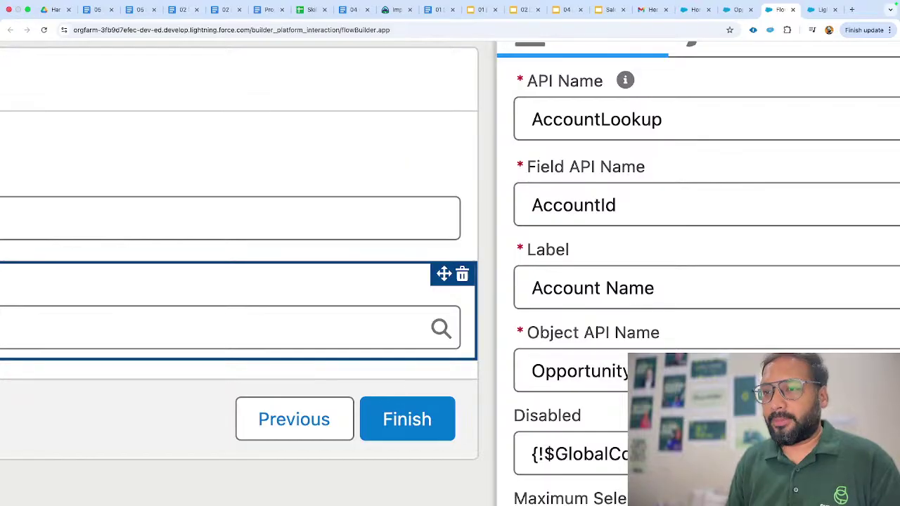
scroll(674, 281, "down", 8)
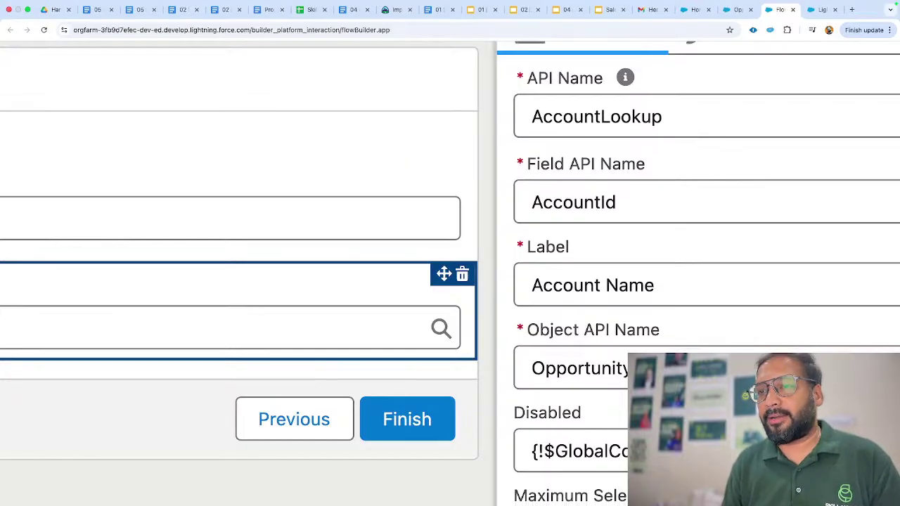
scroll(674, 281, "down", 5)
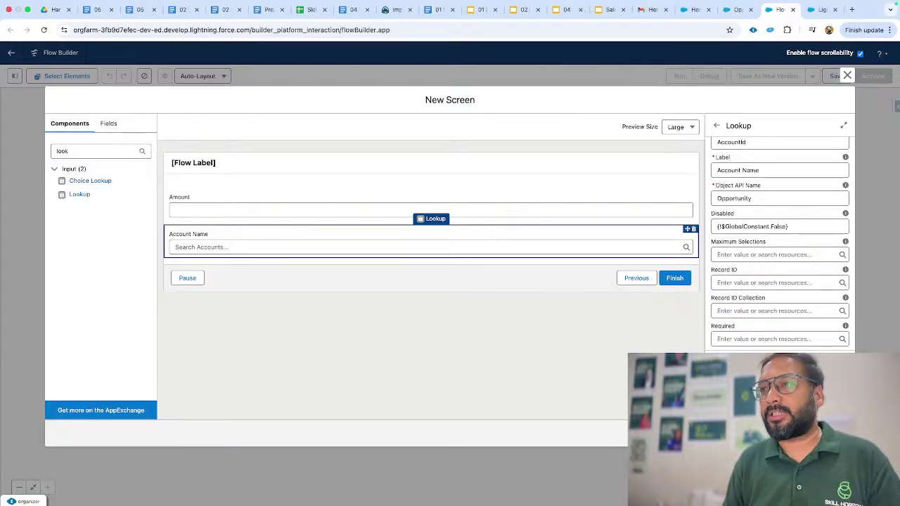
left_click(847, 75)
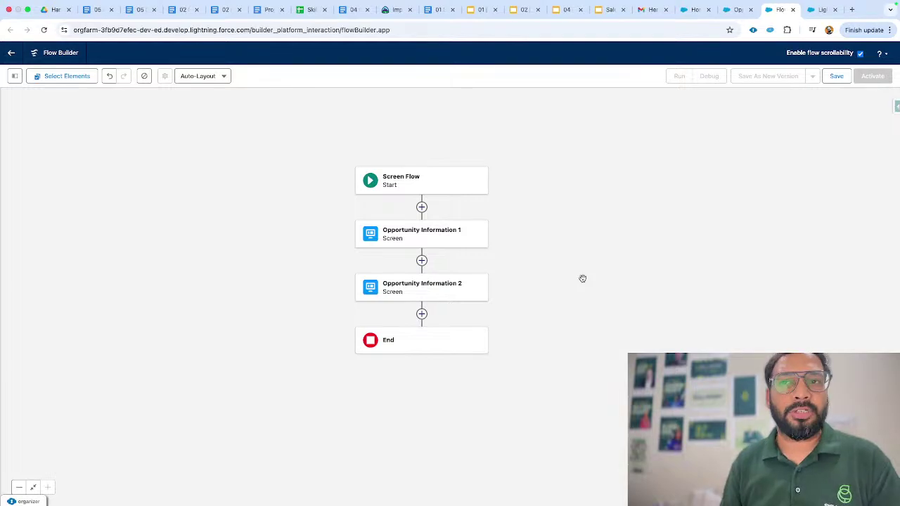
Save the flow with the label Create Opportunity on Account.
left_click_drag(546, 273, 527, 254)
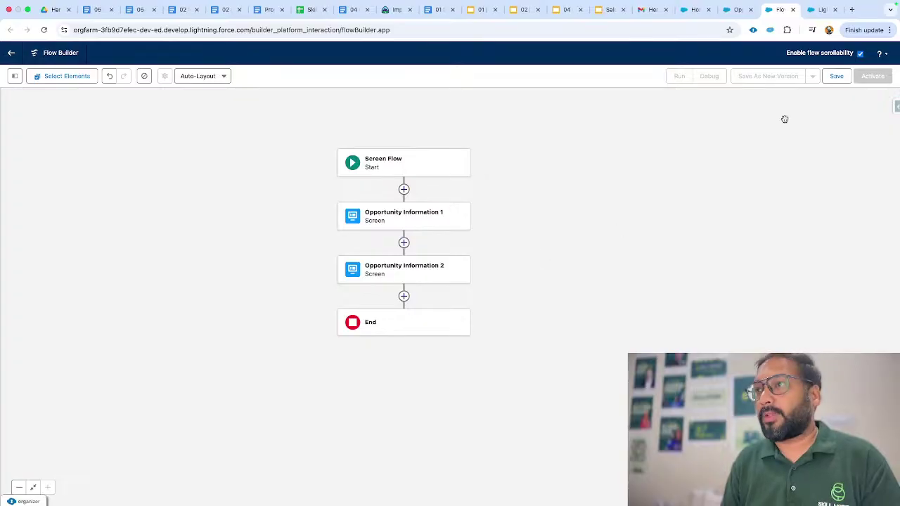
left_click(837, 77)
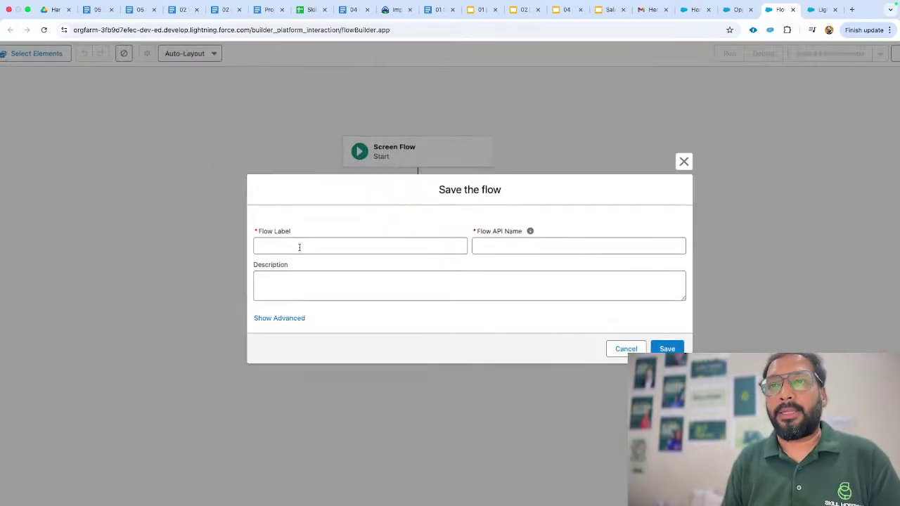
left_click(383, 246)
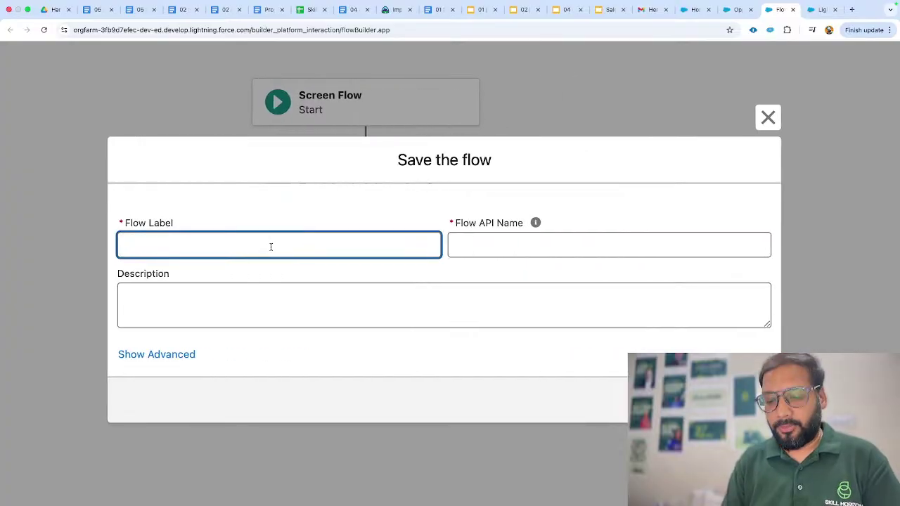
type("Create ")
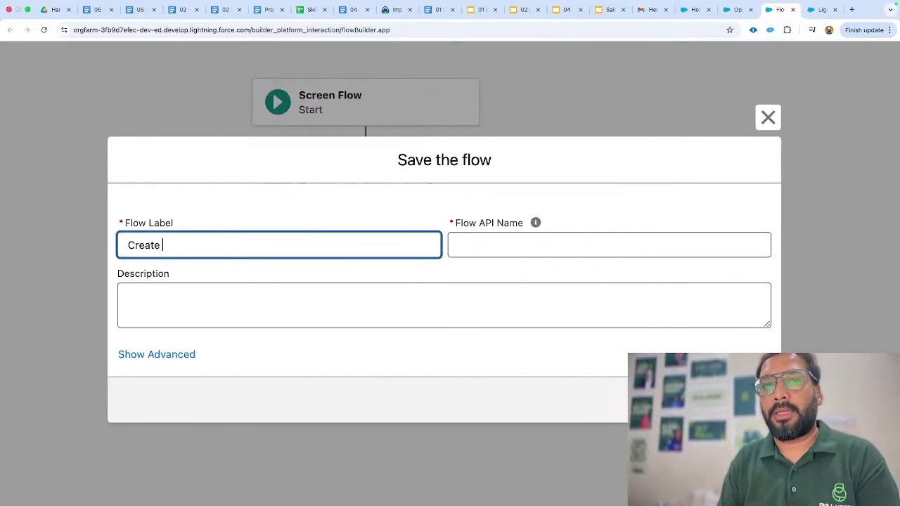
type("Opportunity on A")
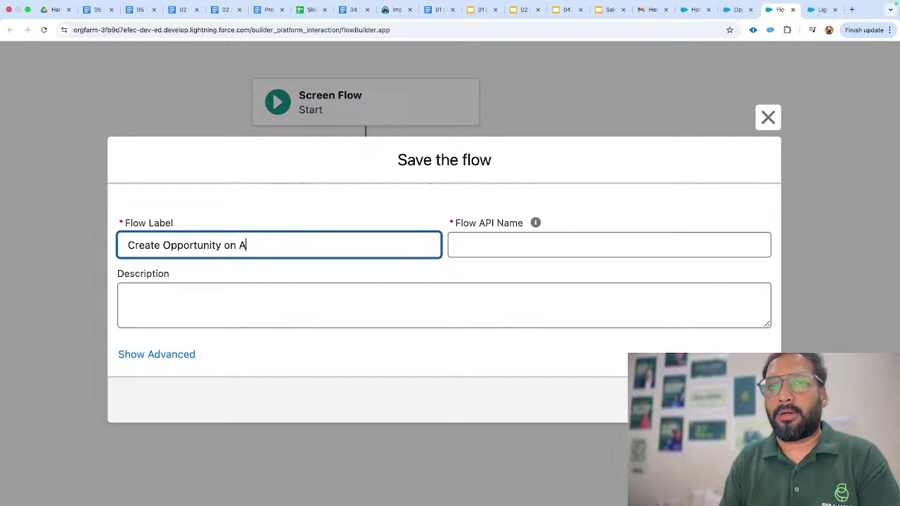
type("ccount")
left_click(454, 281)
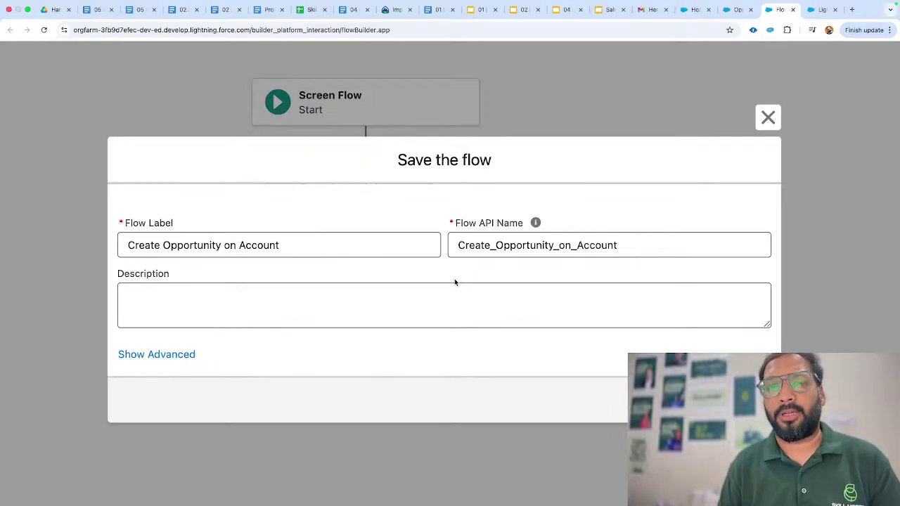
left_click(745, 399)
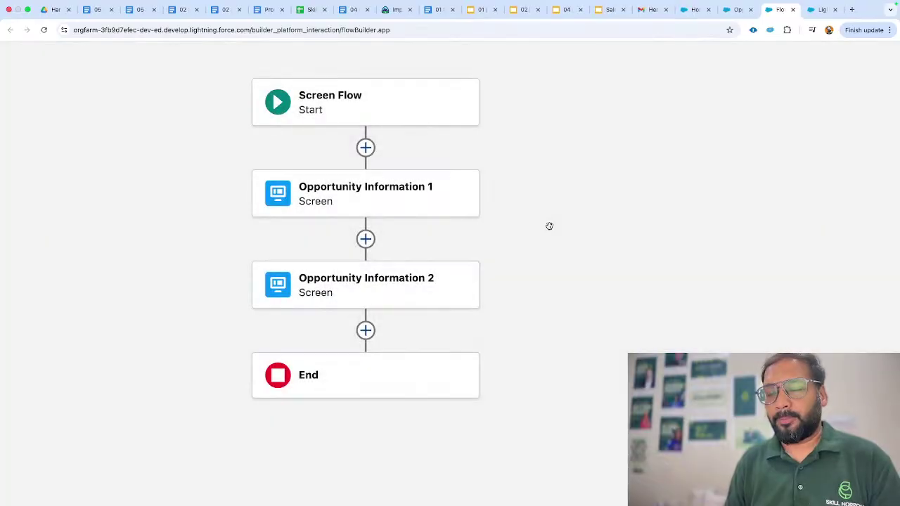
scroll(549, 225, "down", 5)
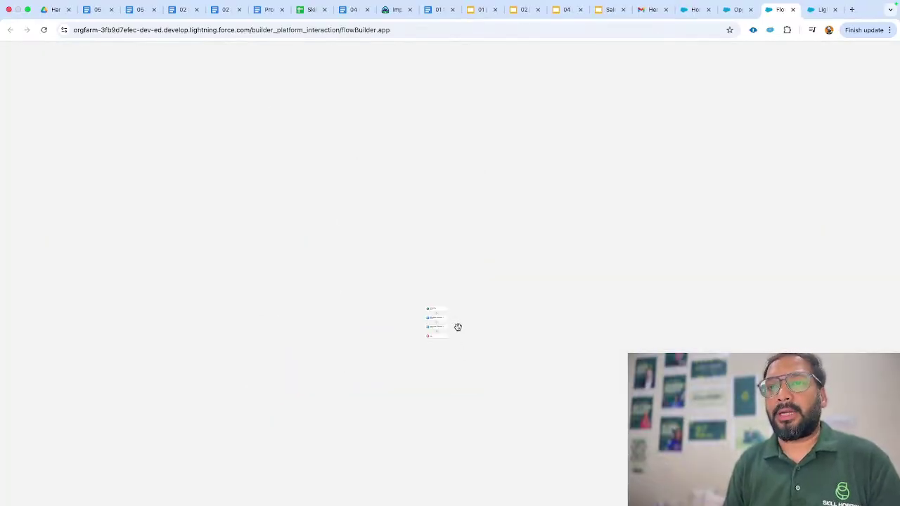
scroll(410, 351, "up", 1)
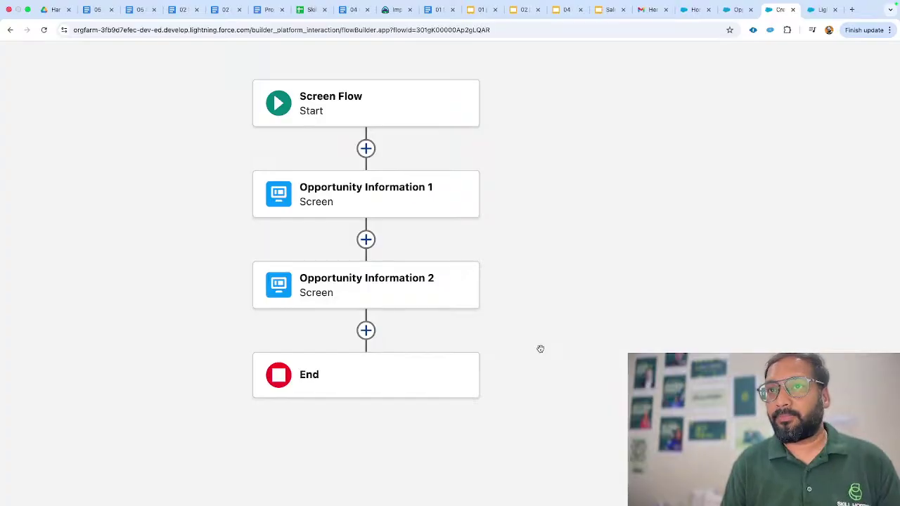
scroll(540, 349, "down", 1)
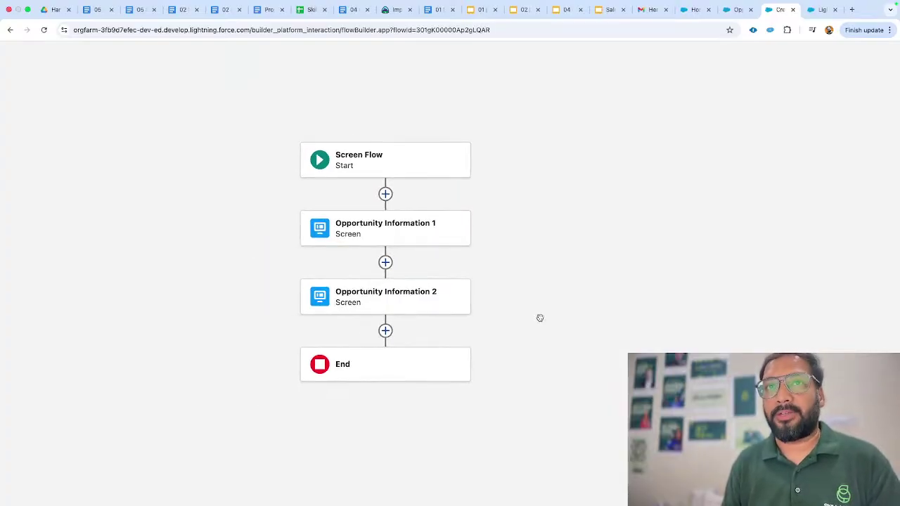
left_click_drag(540, 318, 612, 267)
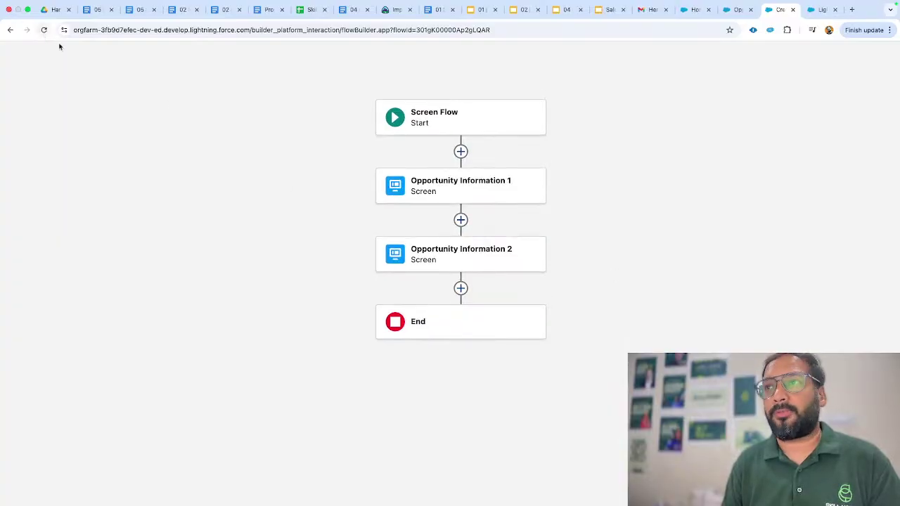
scroll(212, 152, "down", 10)
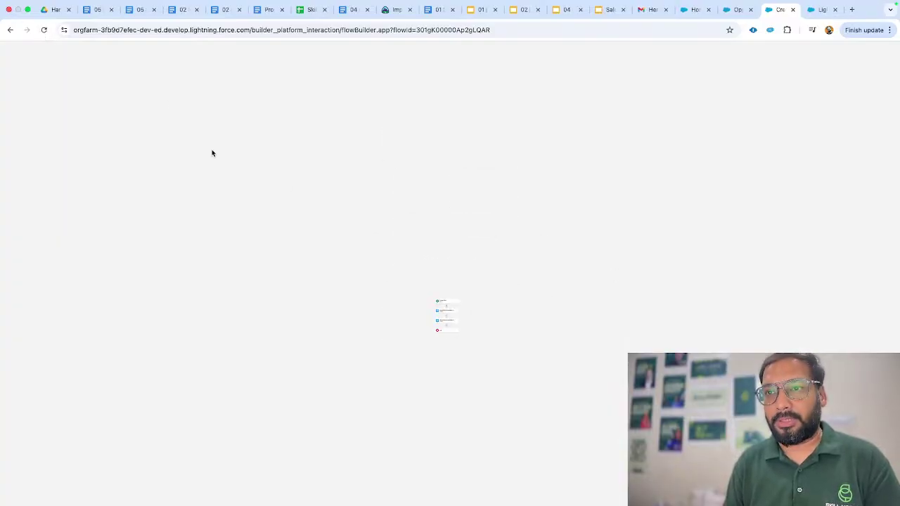
scroll(212, 153, "up", 10)
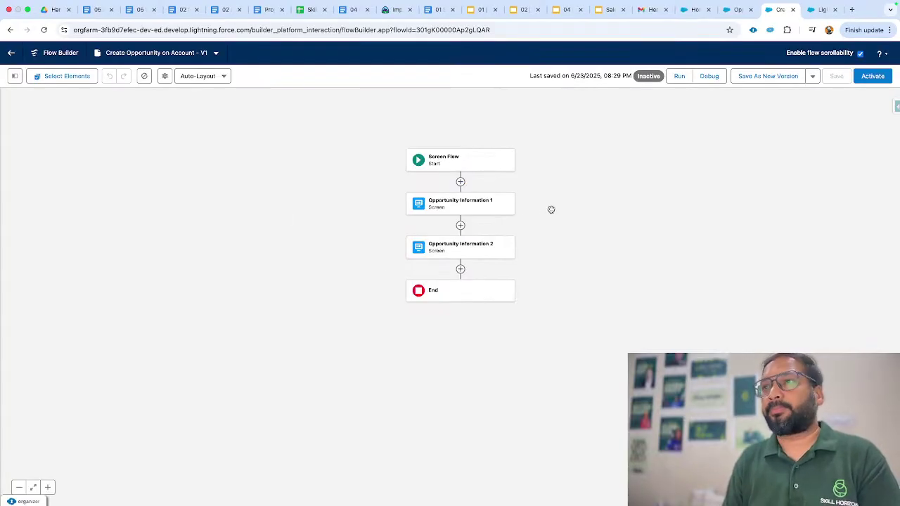
left_click_drag(550, 208, 514, 210)
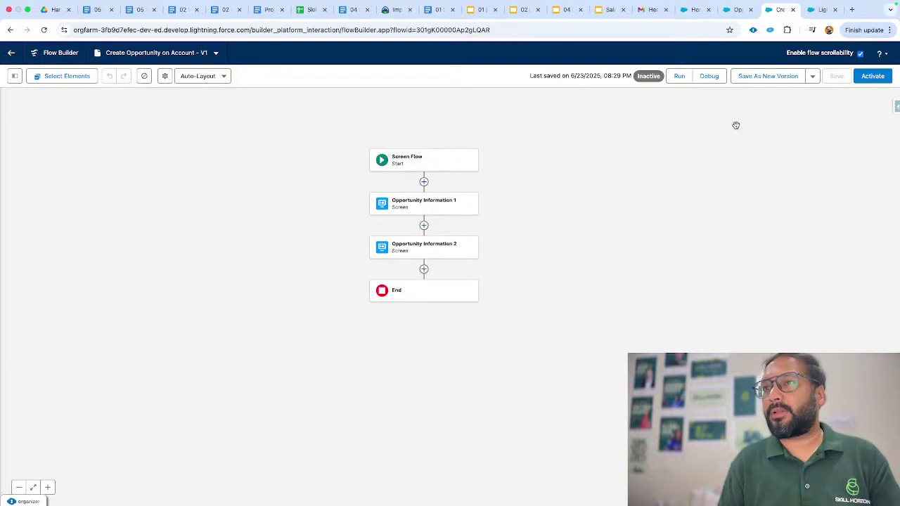
Start a debug run of the saved flow with the default debug options.
scroll(828, 57, "up", 5)
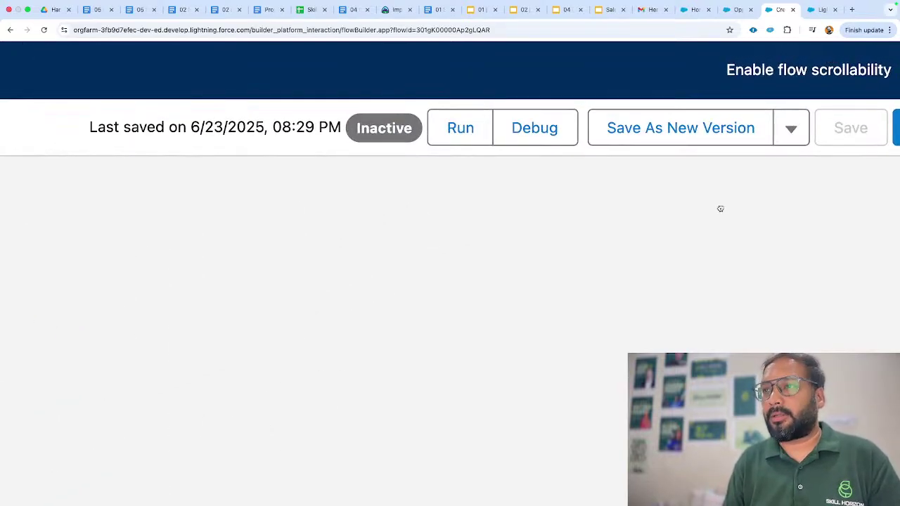
scroll(654, 92, "right", 3)
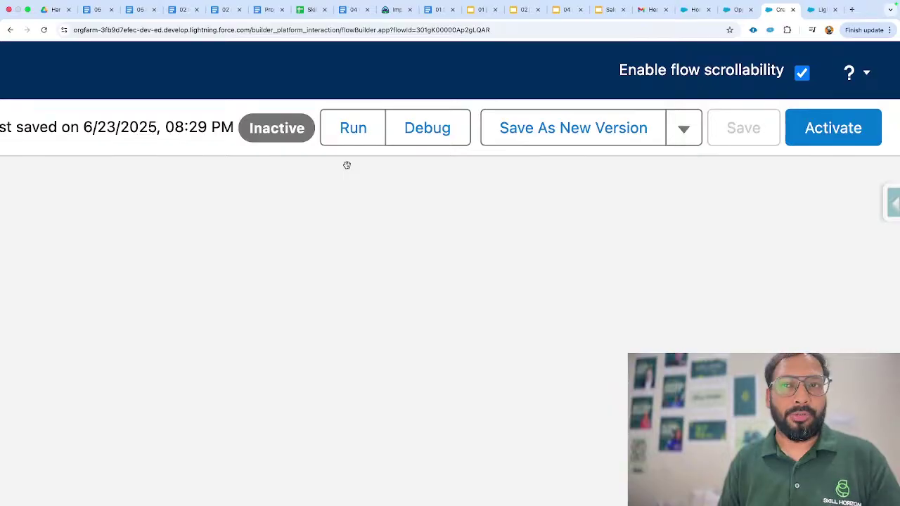
left_click(427, 138)
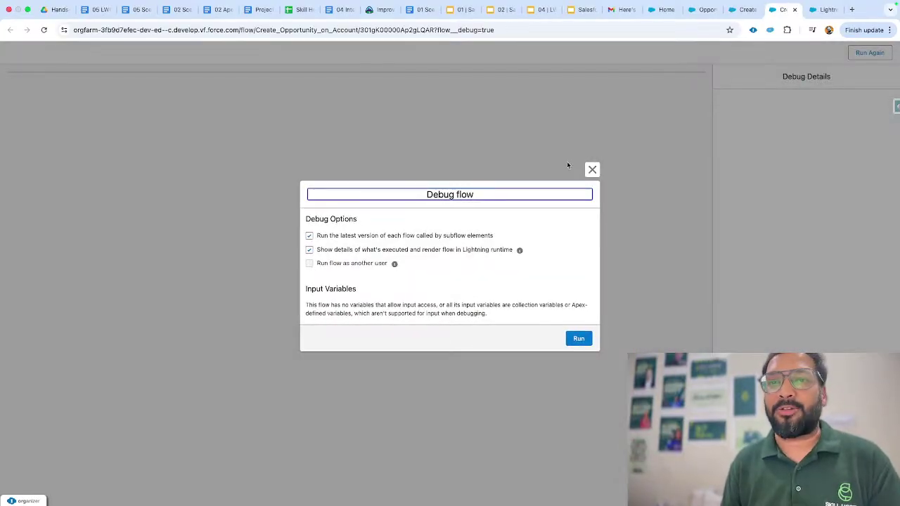
left_click(578, 339)
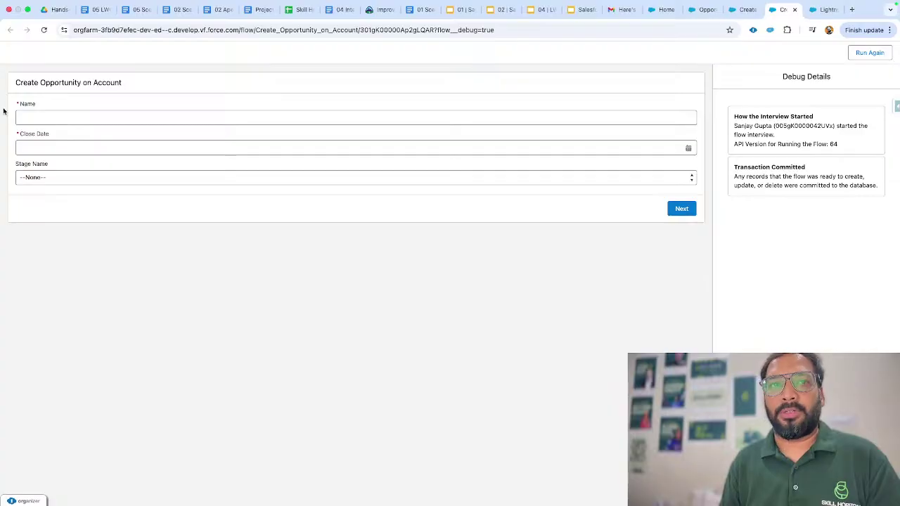
scroll(3, 111, "up", 5)
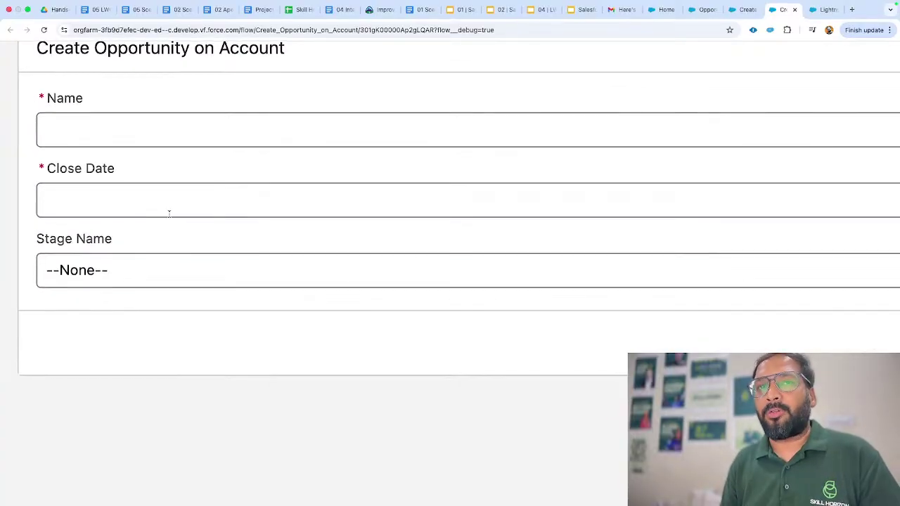
Fill in the Name field with a suggested person's name and set the Close Date to Jun 30, 2025.
scroll(169, 213, "down", 1)
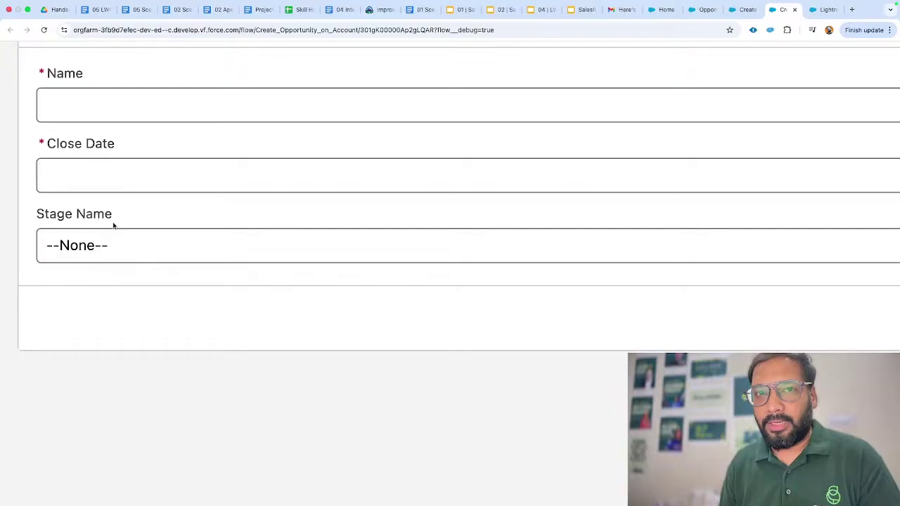
scroll(112, 224, "down", 5)
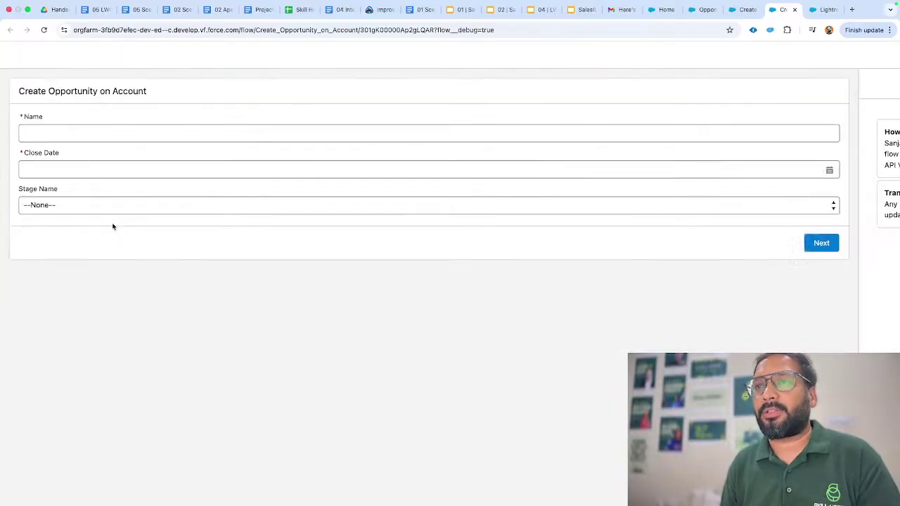
scroll(111, 228, "down", 1)
left_click(60, 123)
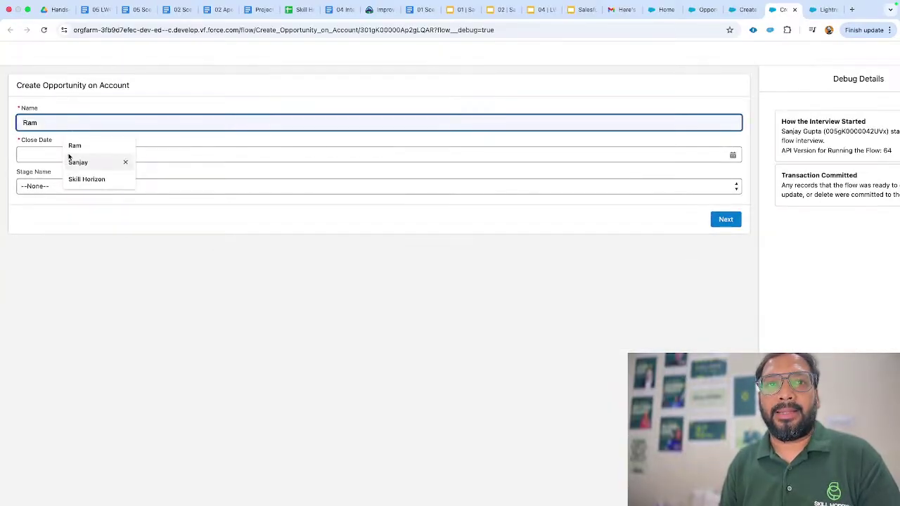
left_click(70, 156)
left_click(52, 154)
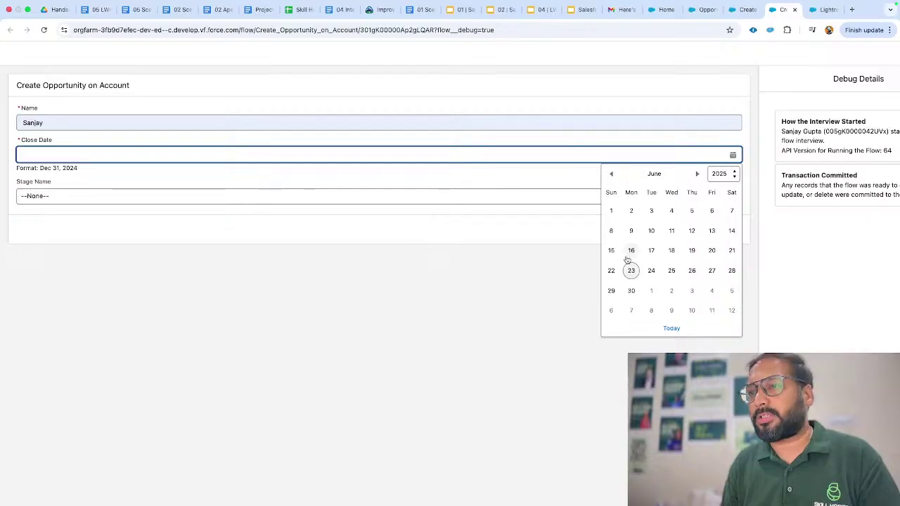
left_click(631, 291)
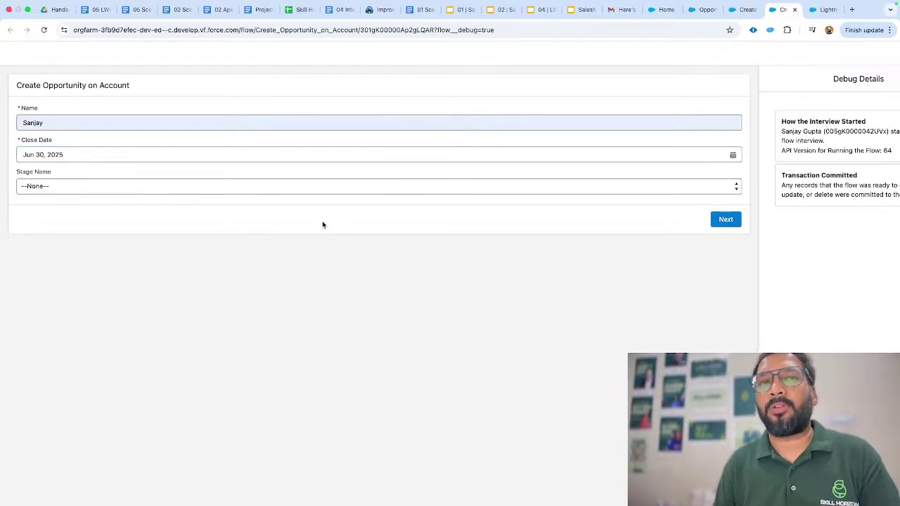
Review the Stage Name choices without picking one and advance the debug run to the second screen.
left_click(305, 187)
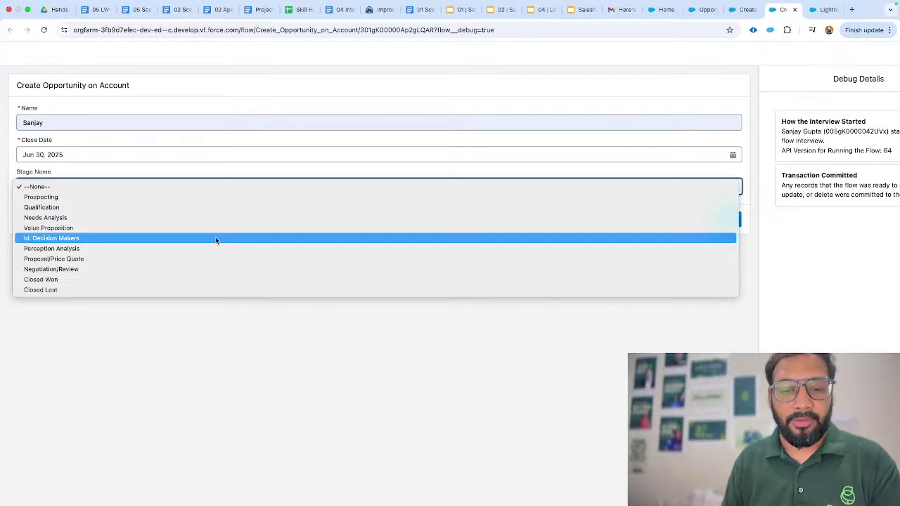
left_click(244, 329)
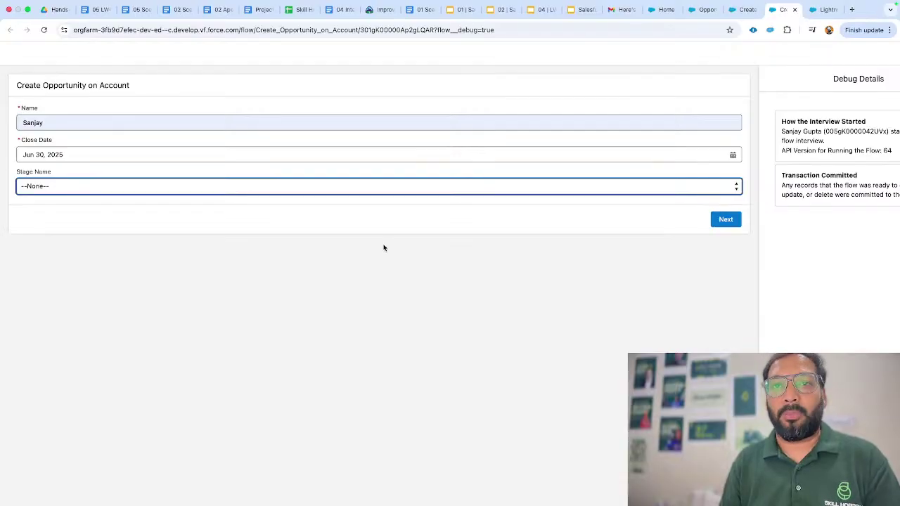
key("super+equal")
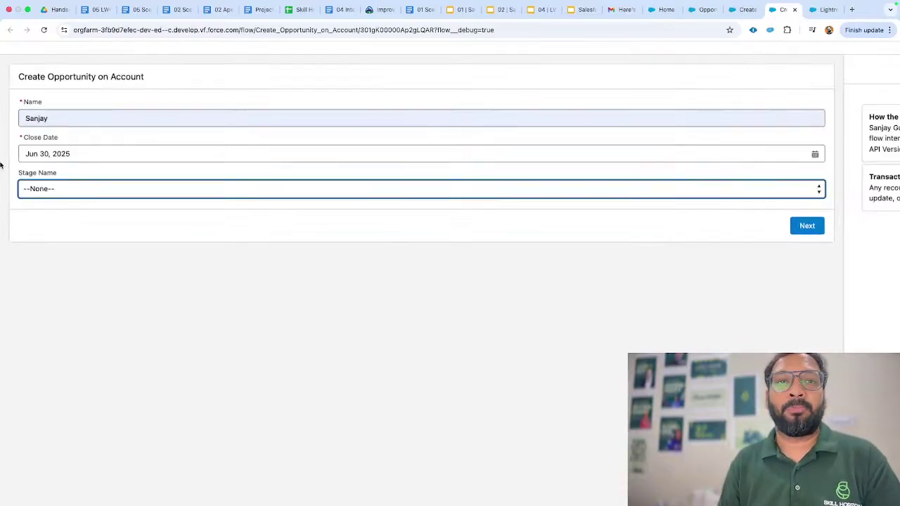
key("super+equal")
key("super+equal")
key("super+equal")
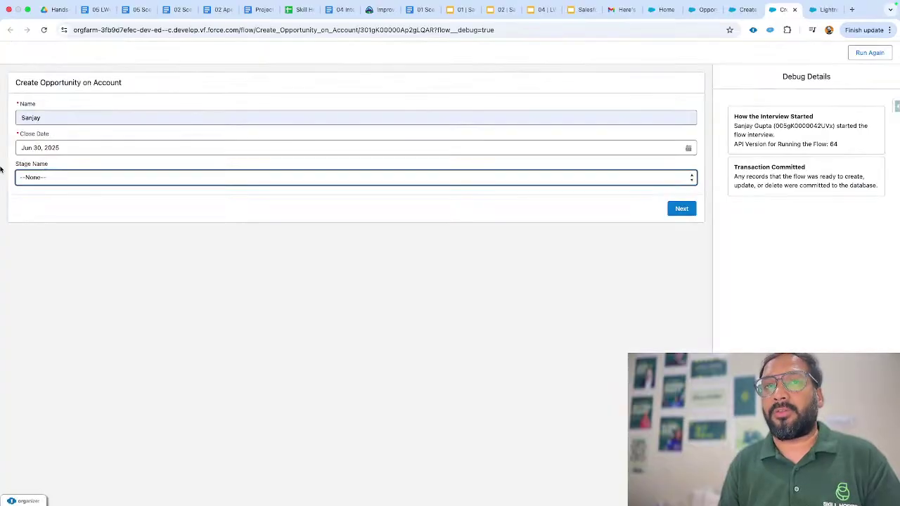
key("super+minus")
key("super+minus")
key("super+minus")
key("super+minus")
left_click(678, 207)
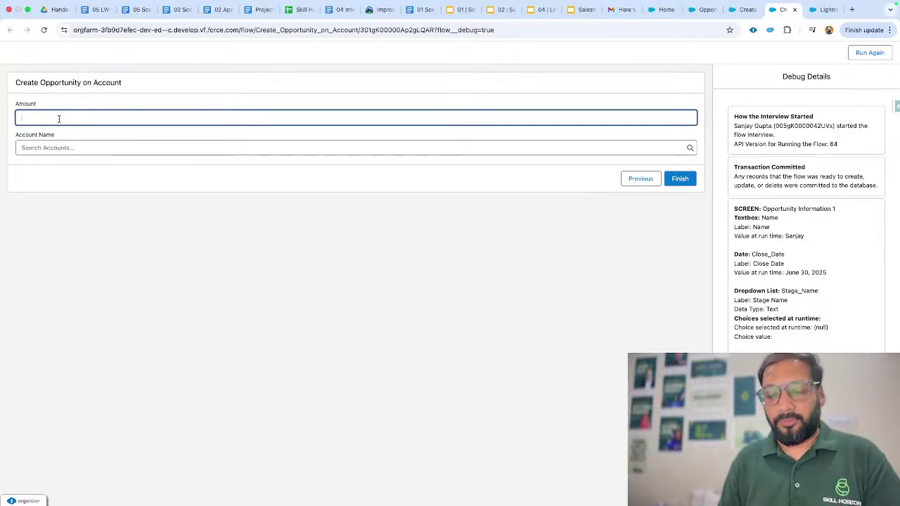
Enter 20000 as the Amount and try searching the Account Name lookup for test, clearing the search text again.
type("20000")
left_click(69, 181)
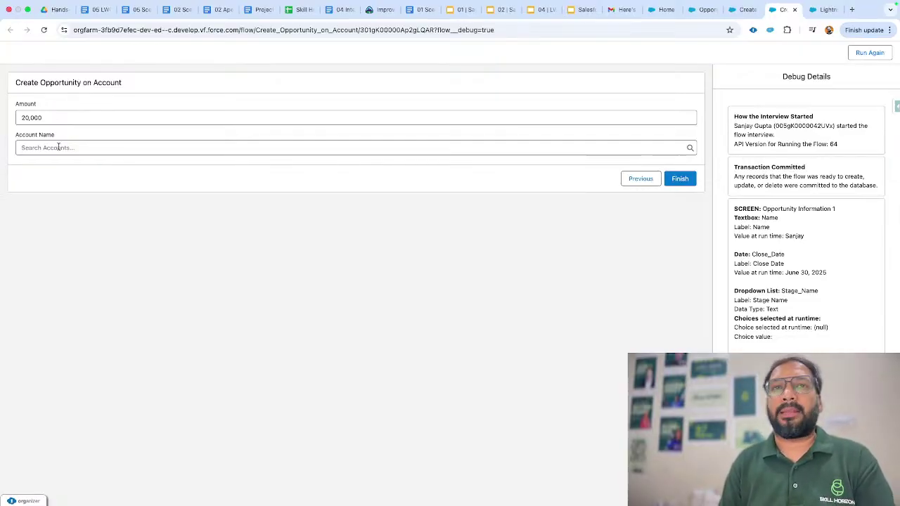
left_click(59, 147)
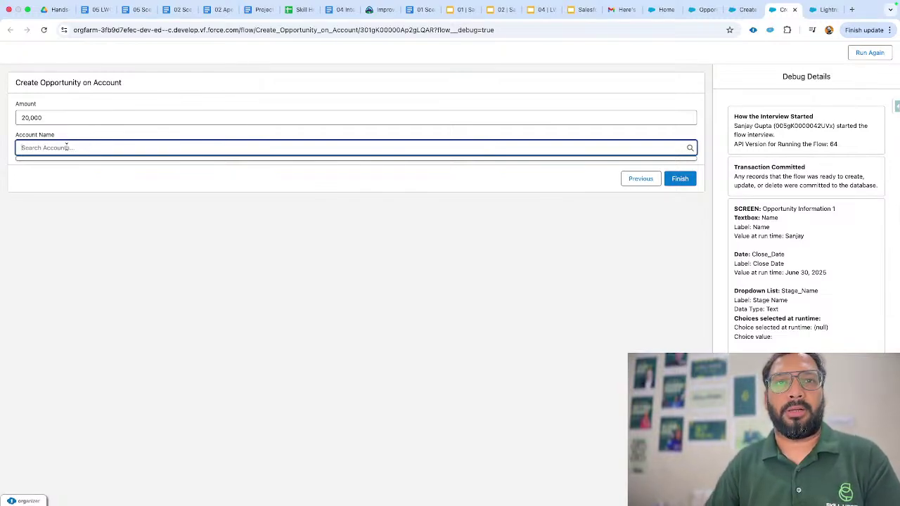
type("test")
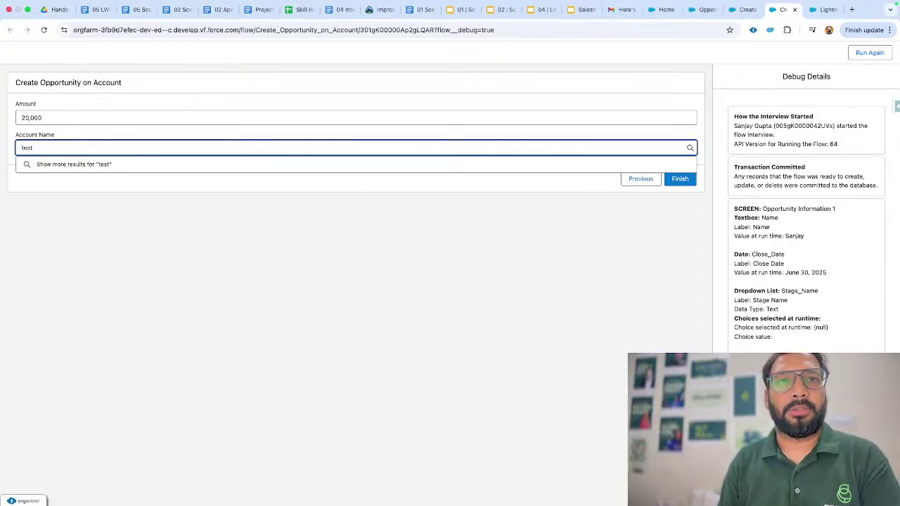
key("BackSpace")
key("BackSpace")
key("BackSpace")
key("BackSpace")
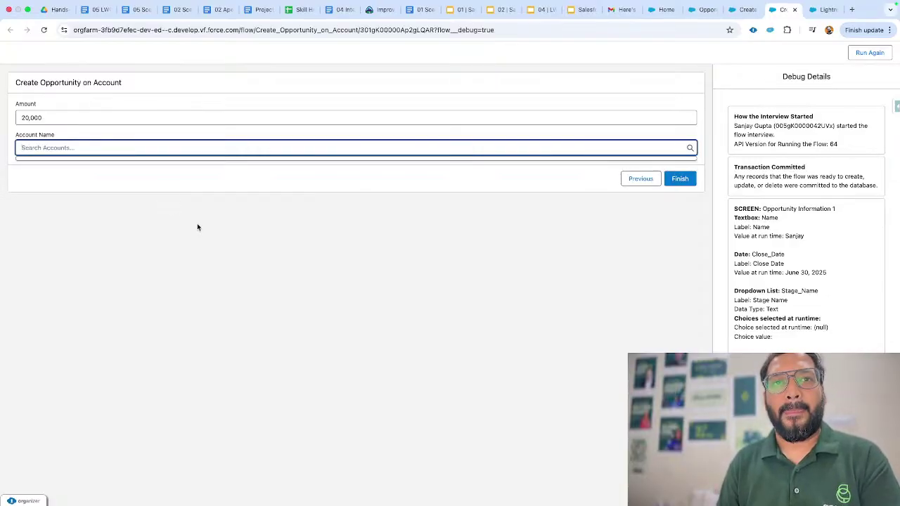
left_click(196, 223)
Open an account record from the All Accounts list in the Sales app and go back to the Accounts page.
left_click(702, 10)
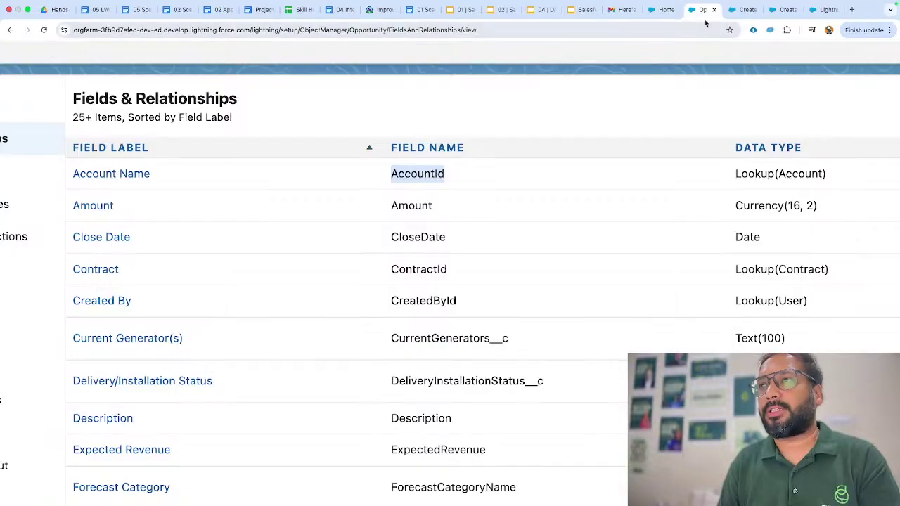
left_click(674, 14)
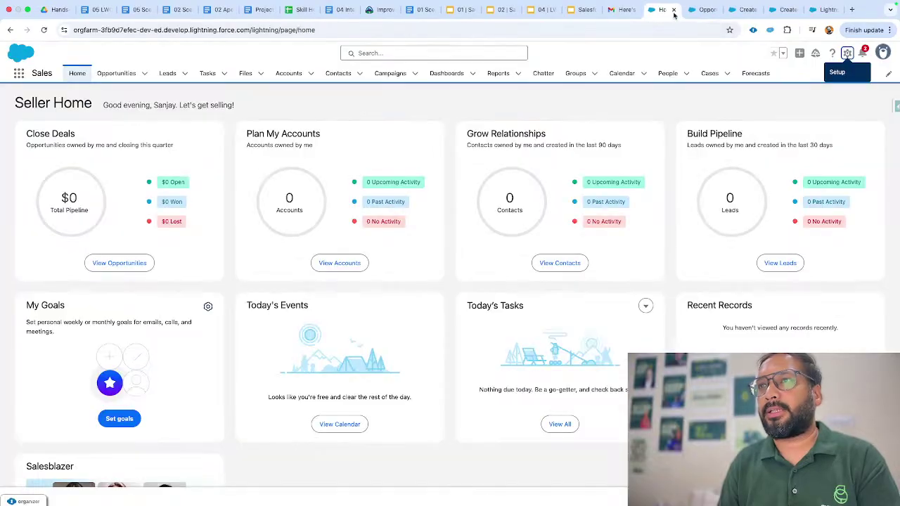
left_click(289, 75)
left_click(108, 110)
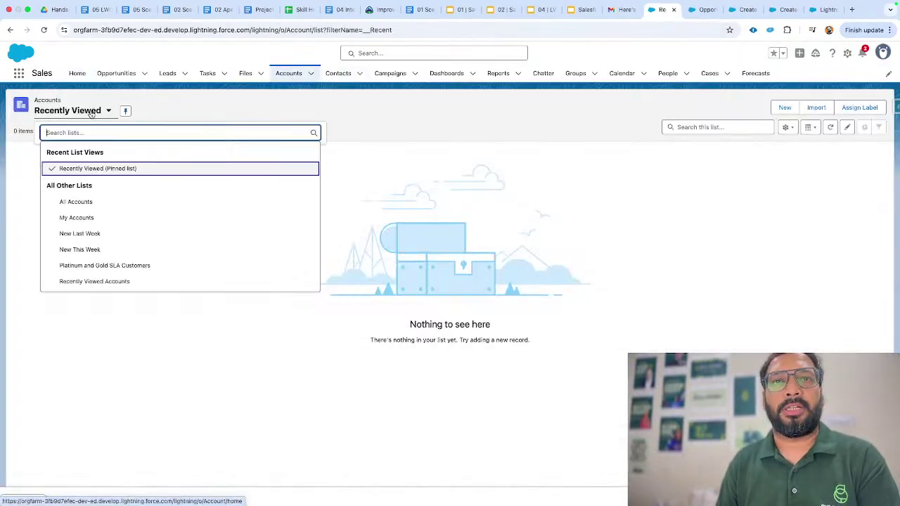
left_click(75, 202)
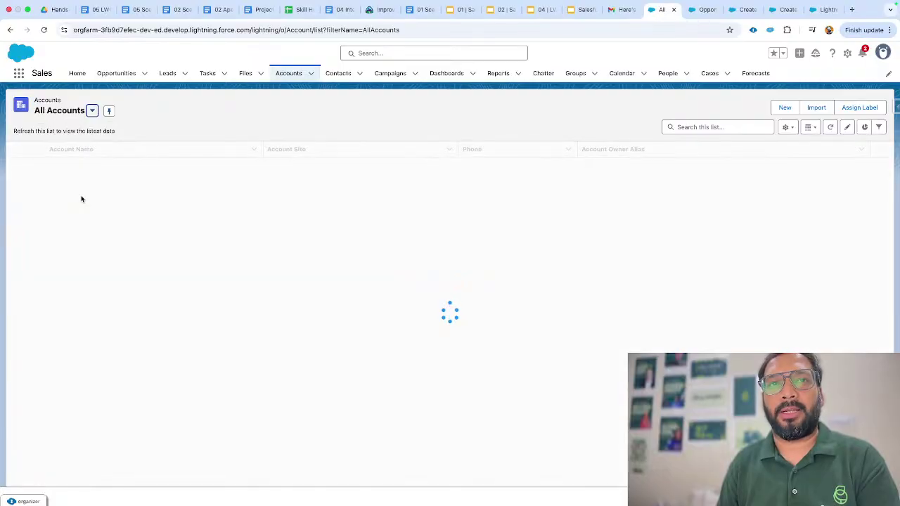
left_click(86, 165)
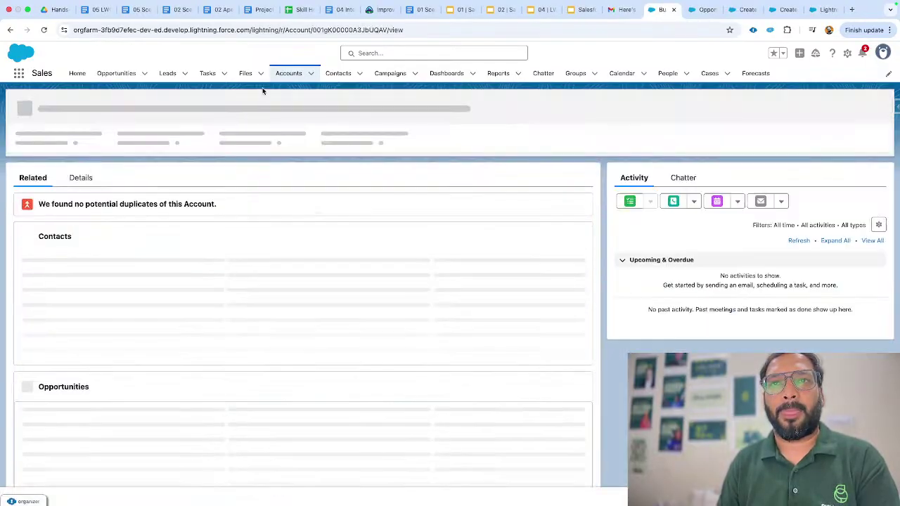
left_click(286, 74)
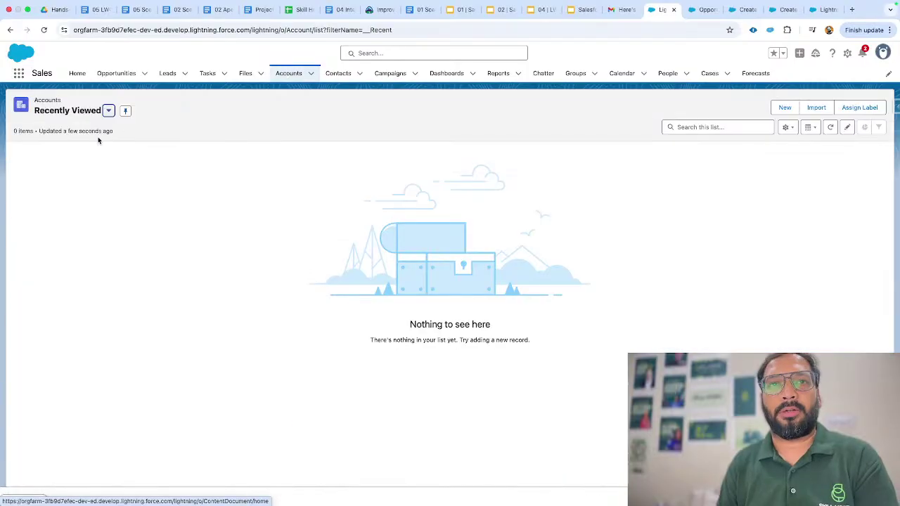
Return to the debug run and check the Account Name lookup for account suggestions.
left_click(705, 9)
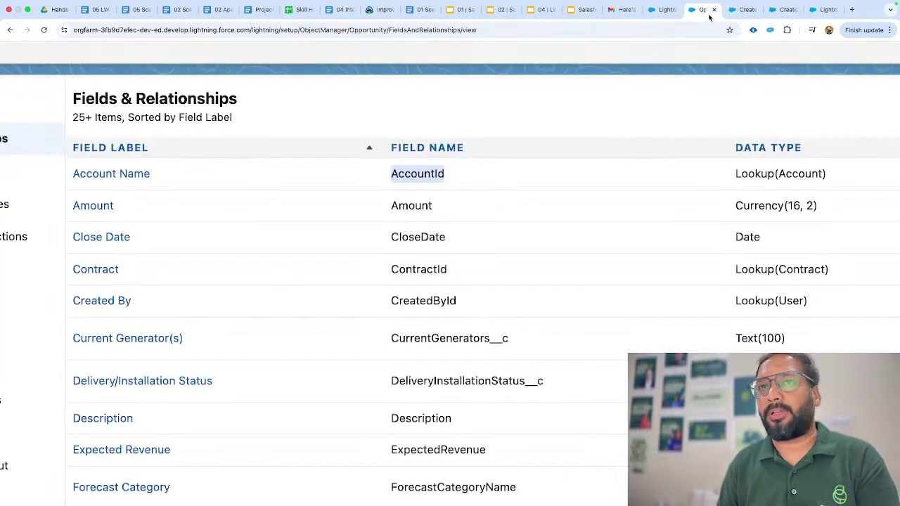
left_click(735, 10)
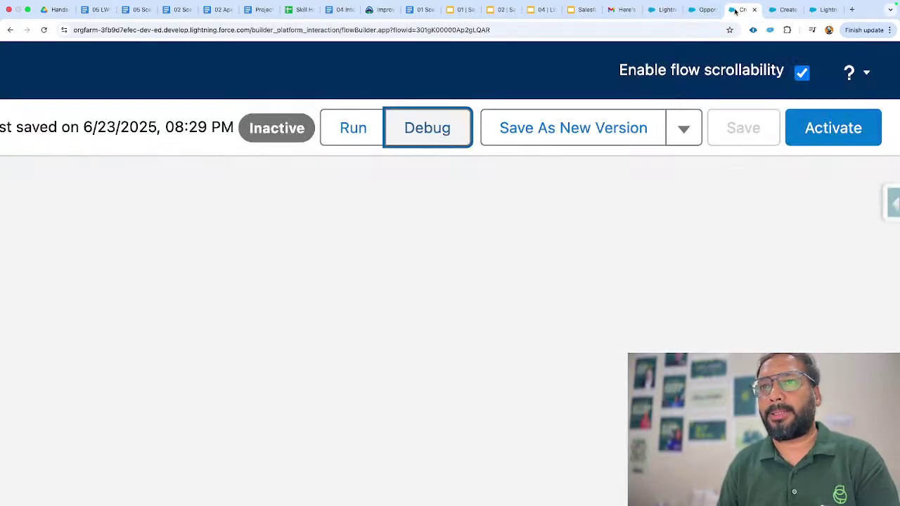
left_click(776, 13)
left_click(80, 148)
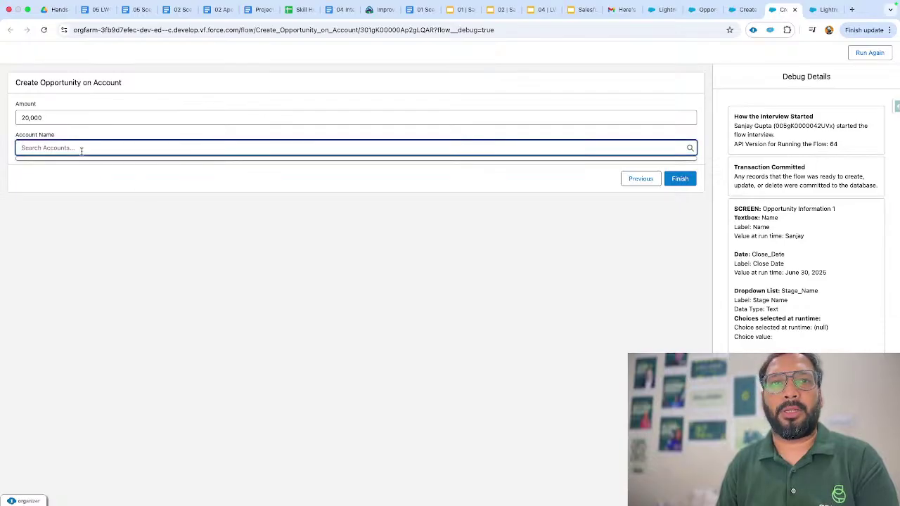
left_click(113, 184)
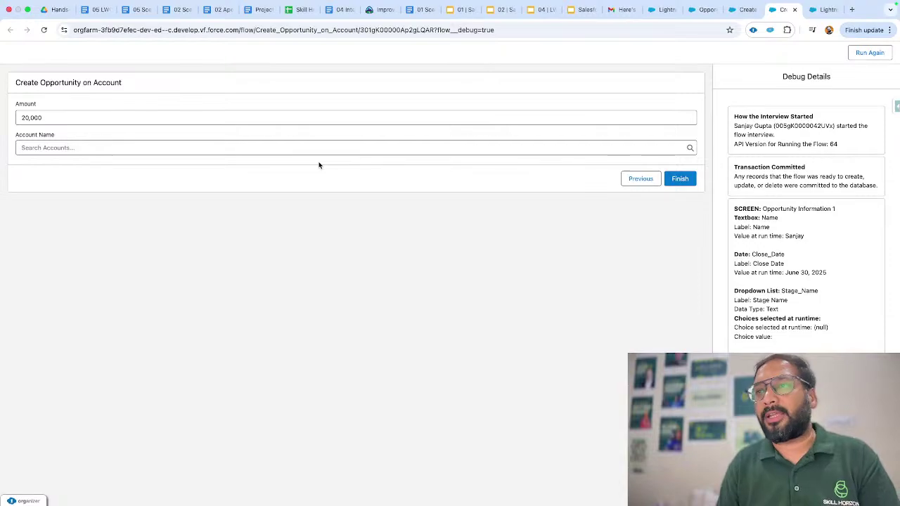
Go back to the first screen of the debug run and examine whether Stage Name is mandatory.
left_click(629, 178)
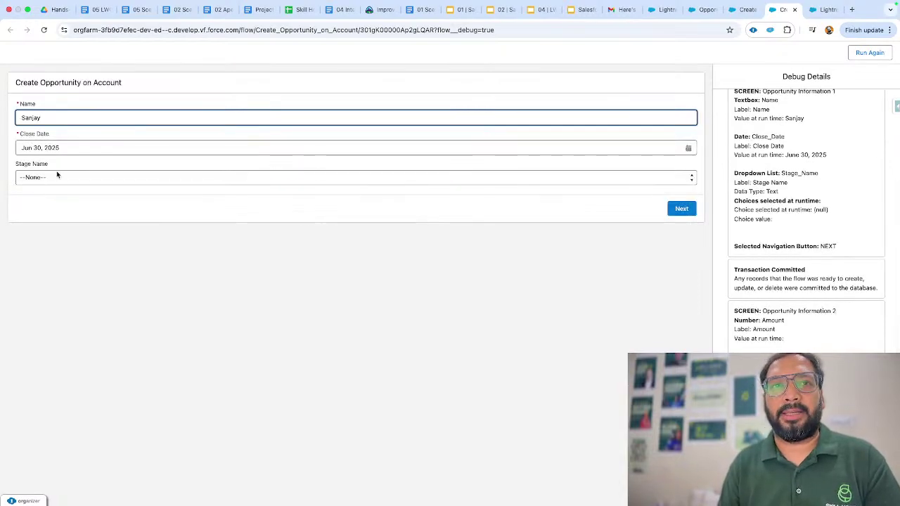
scroll(2, 161, "up", 5)
scroll(2, 162, "up", 3)
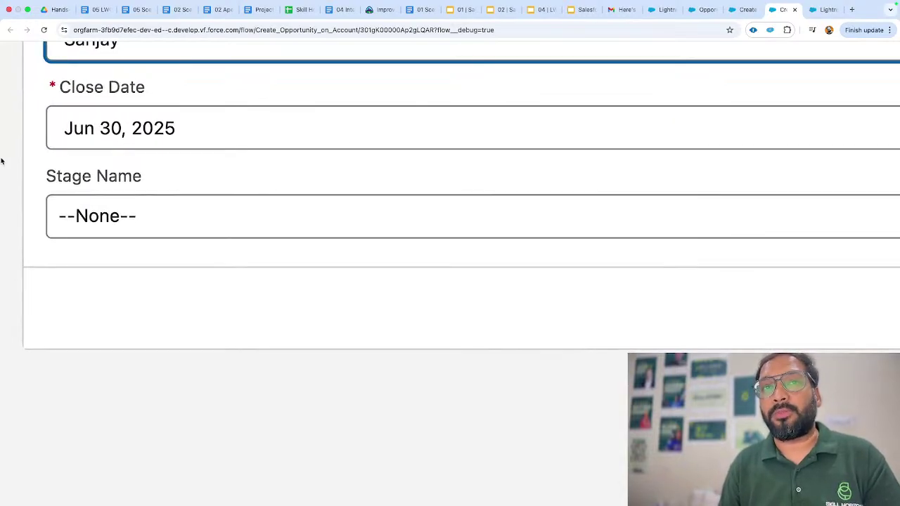
scroll(1, 162, "down", 8)
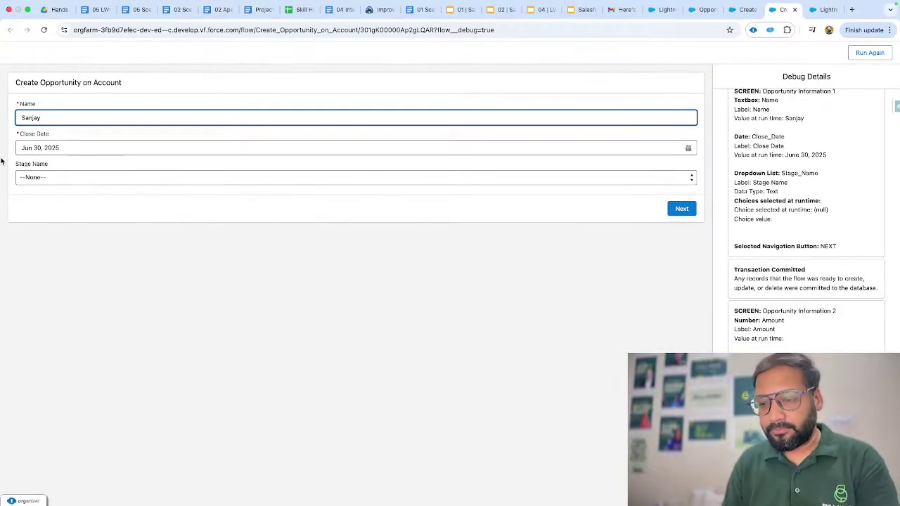
Make the Stage Name picklist required on the Opportunity Information 1 screen in Flow Builder and finish editing the screen.
left_click(699, 11)
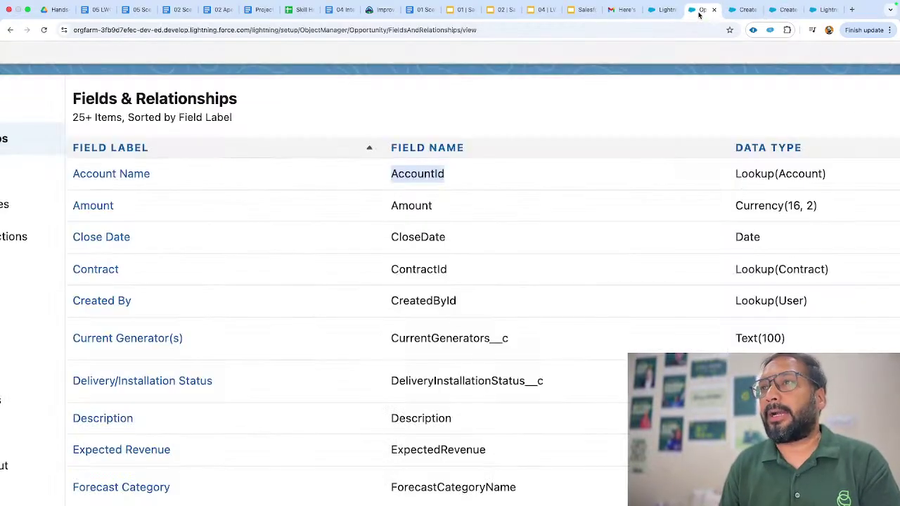
left_click(743, 9)
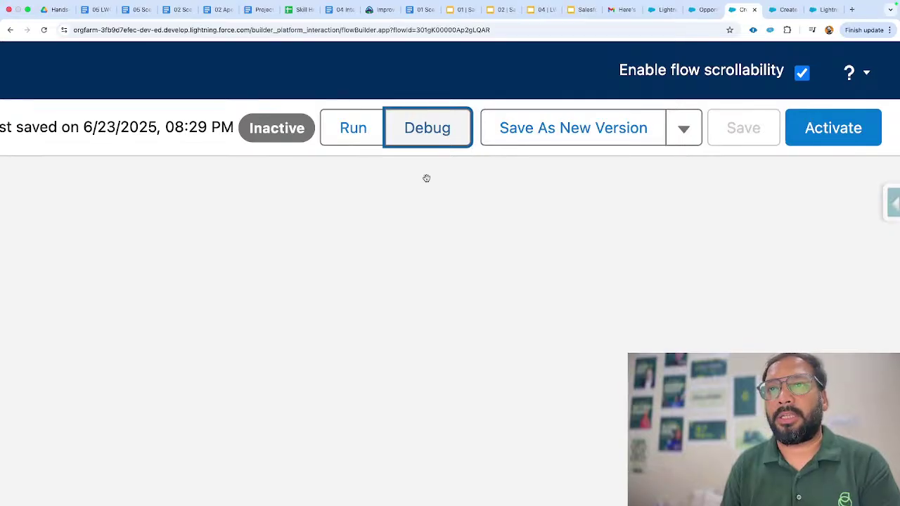
left_click(392, 174)
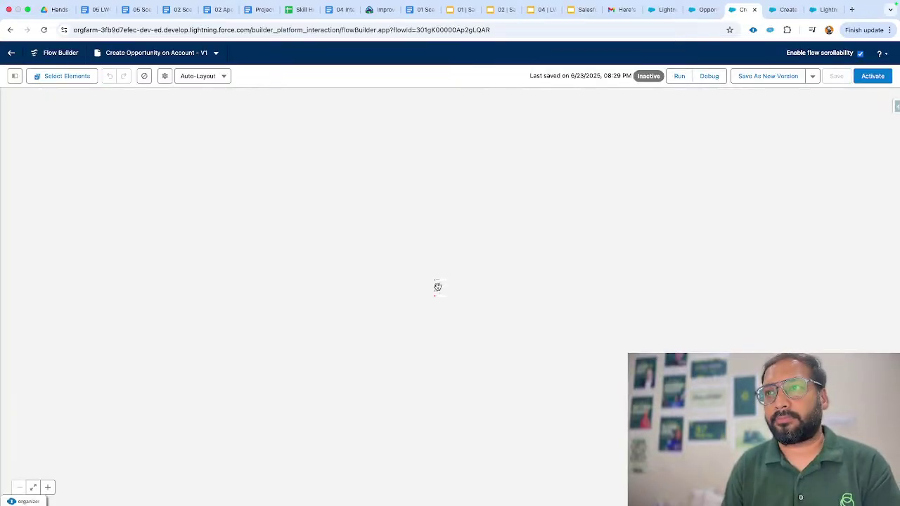
left_click_drag(412, 233, 500, 243)
left_click(492, 243)
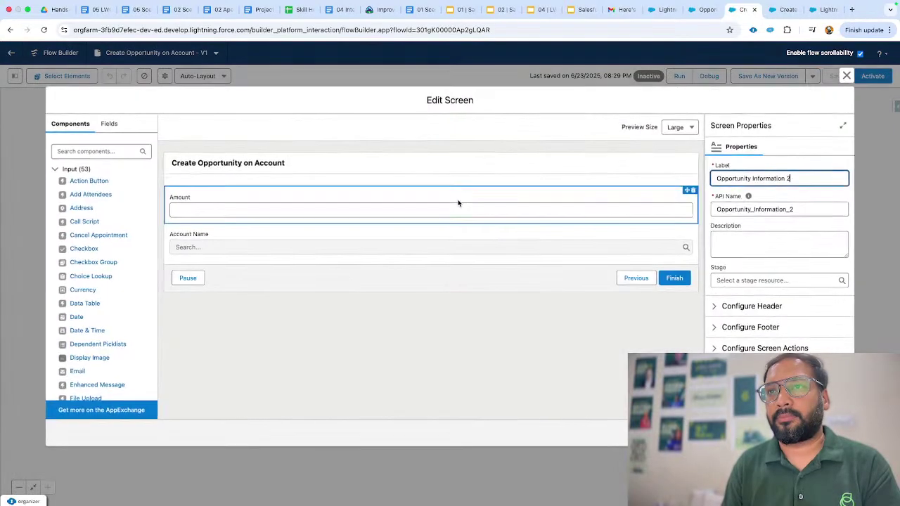
key("Escape")
double_click(465, 196)
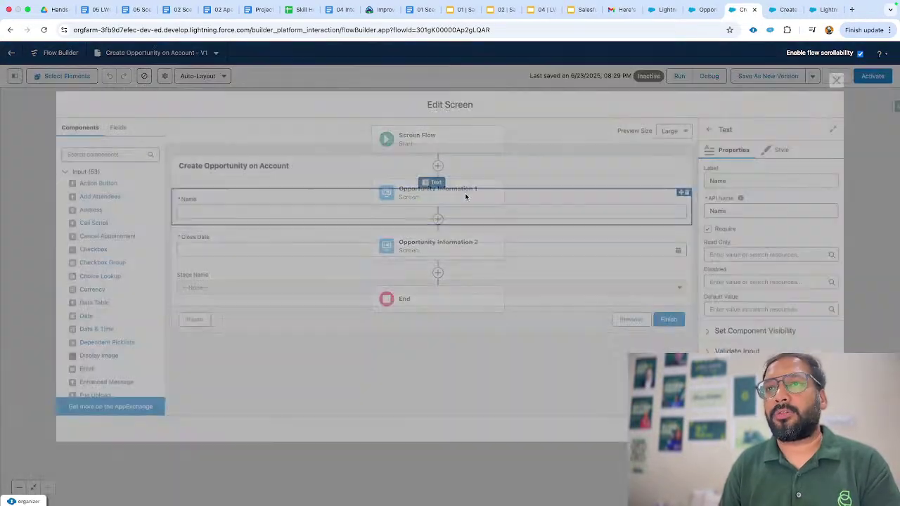
left_click(291, 274)
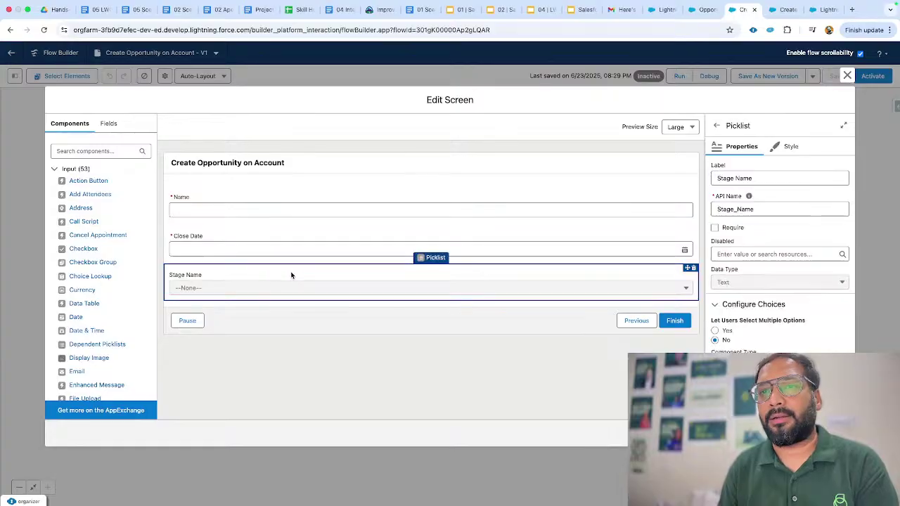
left_click(715, 227)
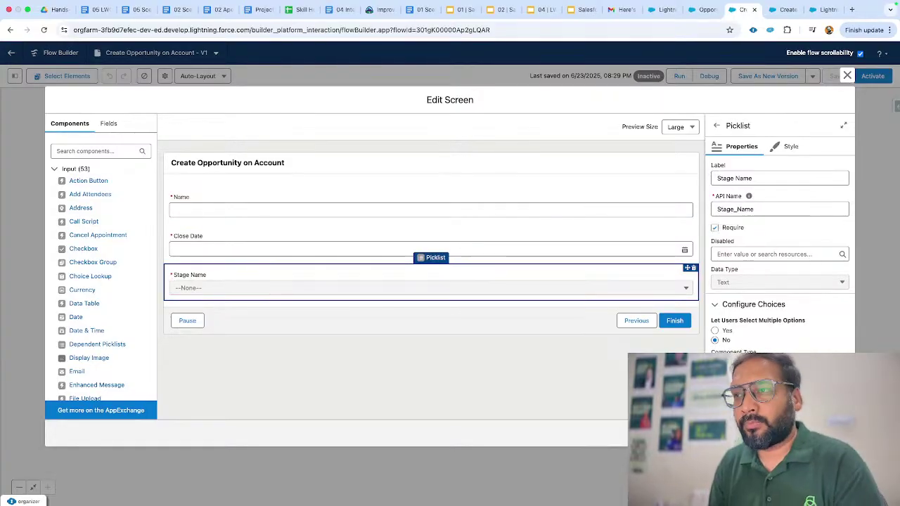
left_click(833, 434)
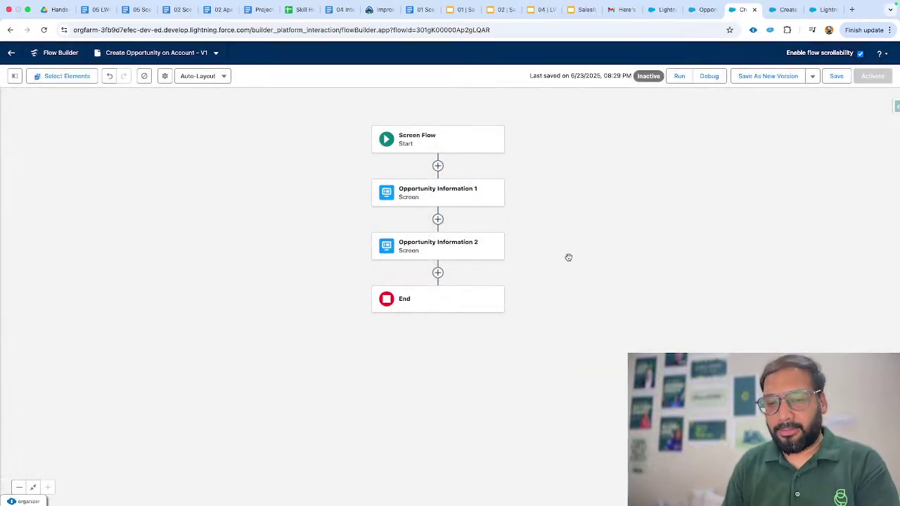
Add a Section component with two half-width columns to the Opportunity Information 1 screen.
double_click(426, 194)
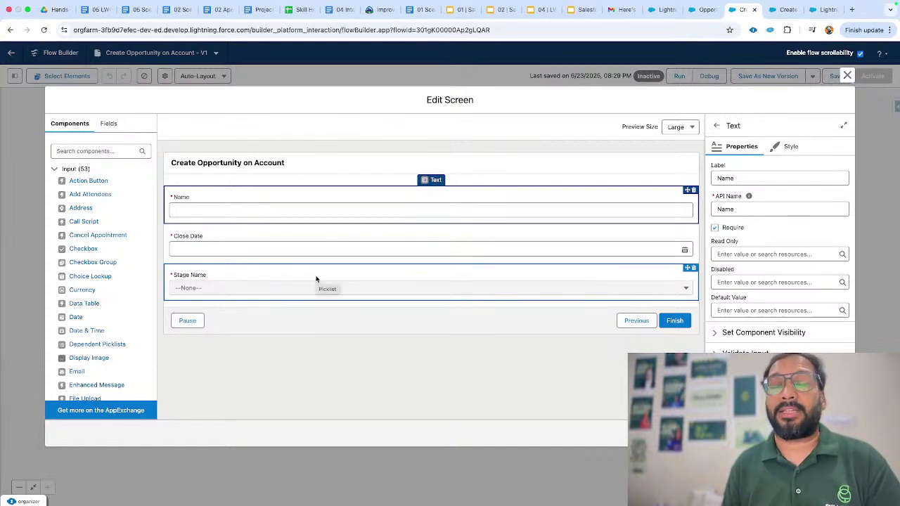
left_click(95, 151)
type("sec")
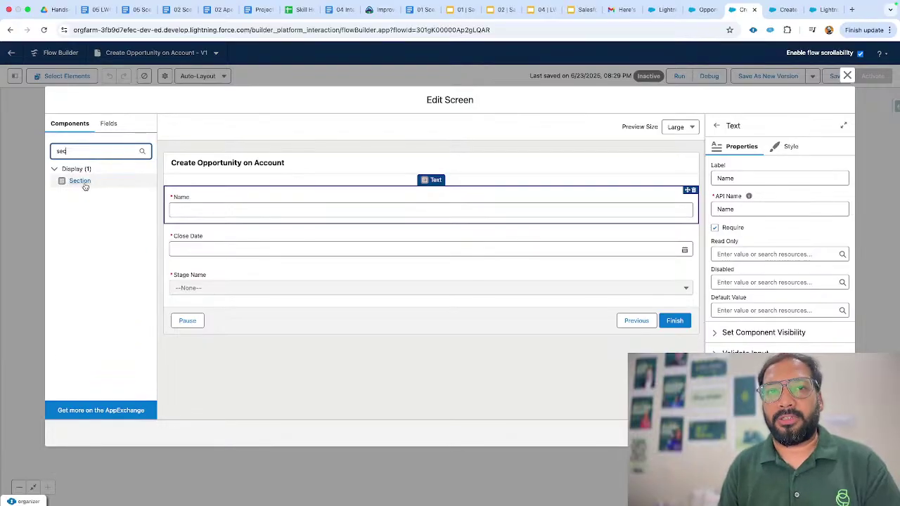
mouse_move(79, 182)
left_mouse_down()
mouse_move(341, 181)
mouse_move(358, 294)
left_mouse_up()
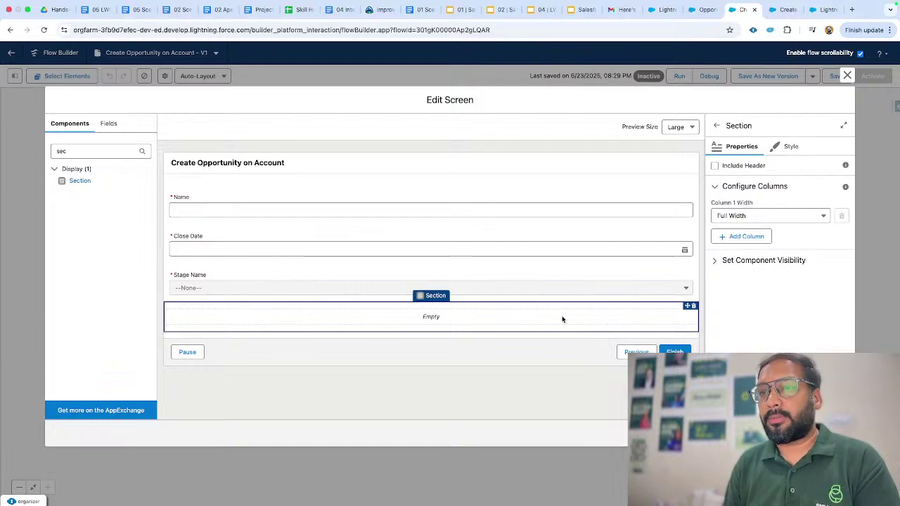
left_click(751, 217)
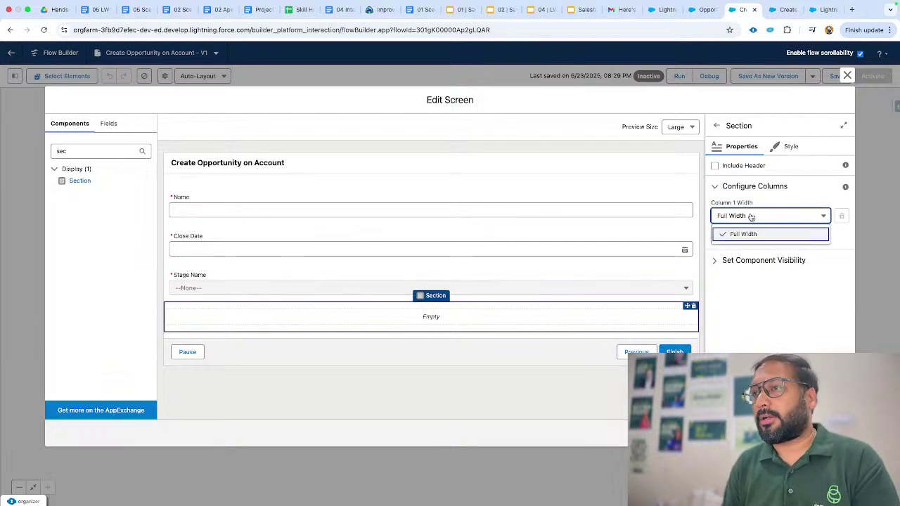
left_click(772, 240)
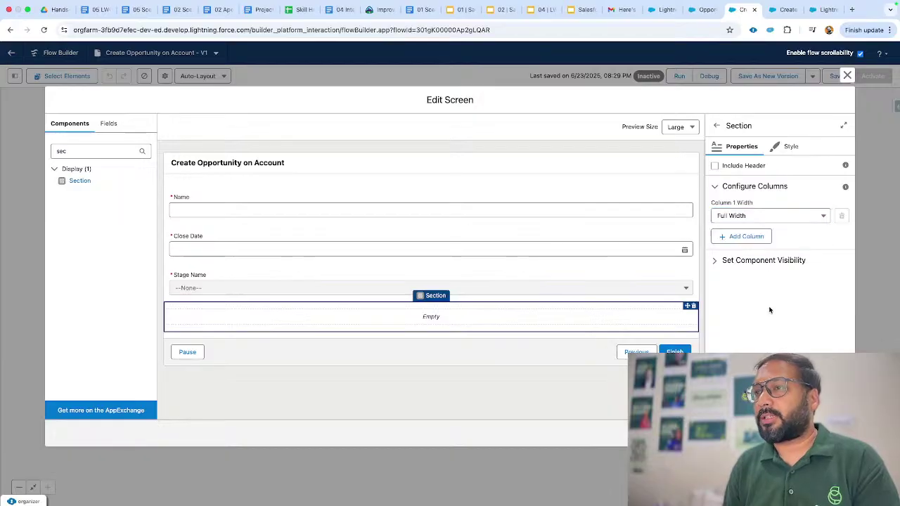
left_click(746, 238)
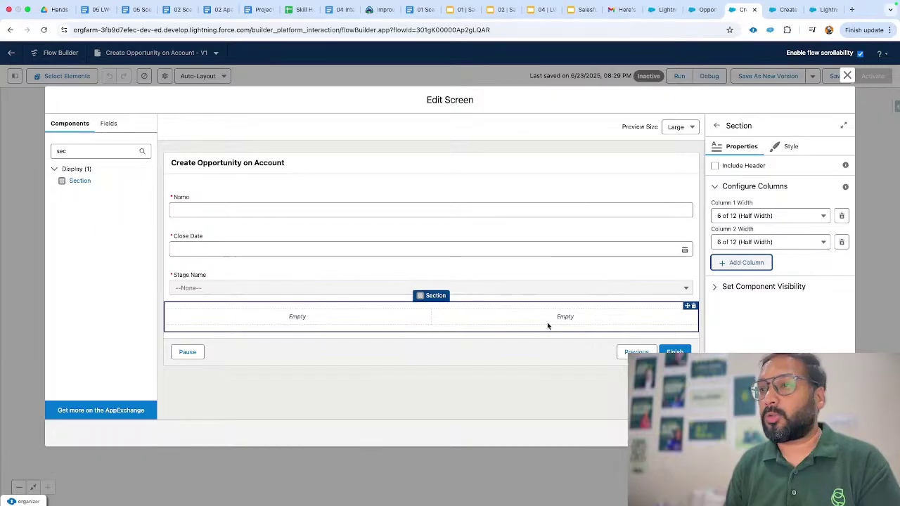
left_click(661, 313)
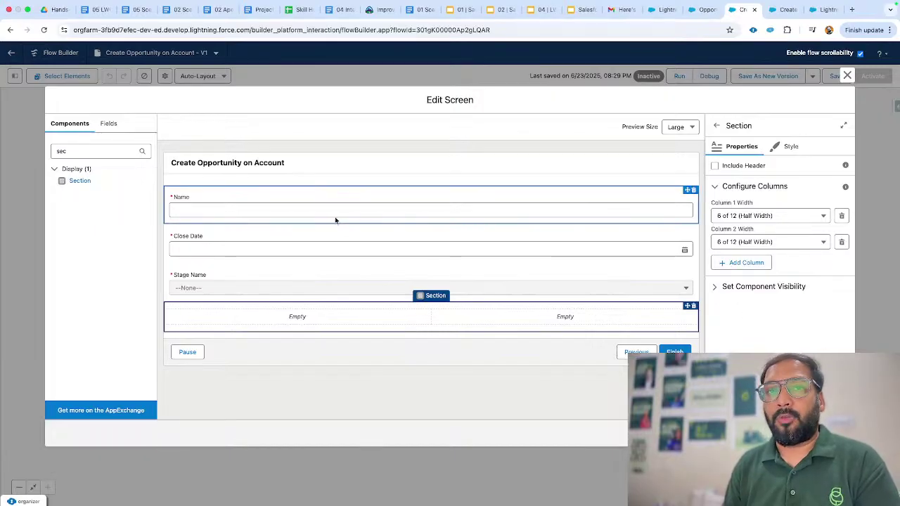
Move the section above the fields, place Name in its first column and Close Date in its second, and finish editing the screen.
left_click_drag(353, 321, 361, 201)
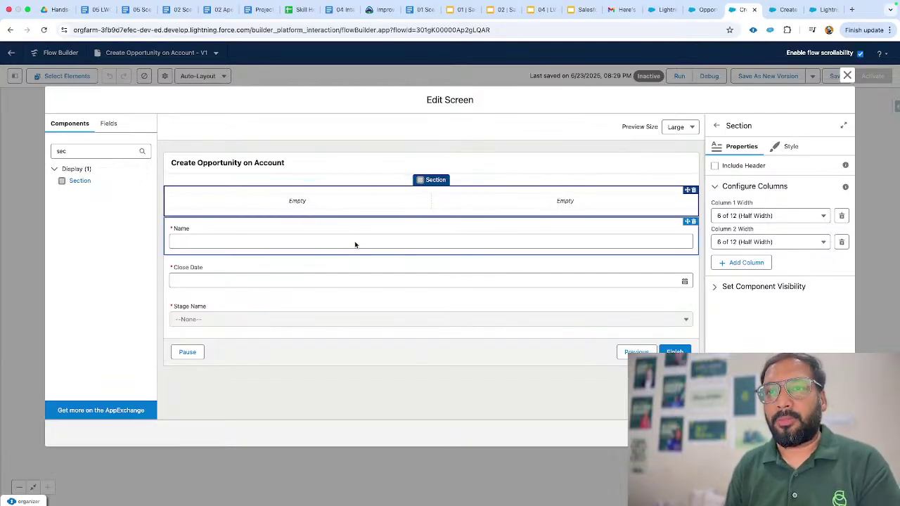
left_click_drag(355, 243, 341, 204)
left_click_drag(345, 255, 504, 232)
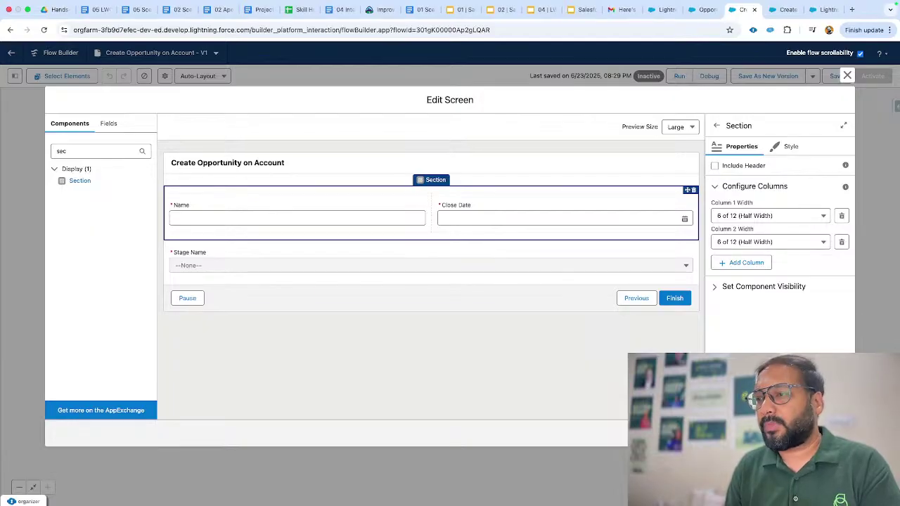
left_click(834, 432)
left_click(615, 274)
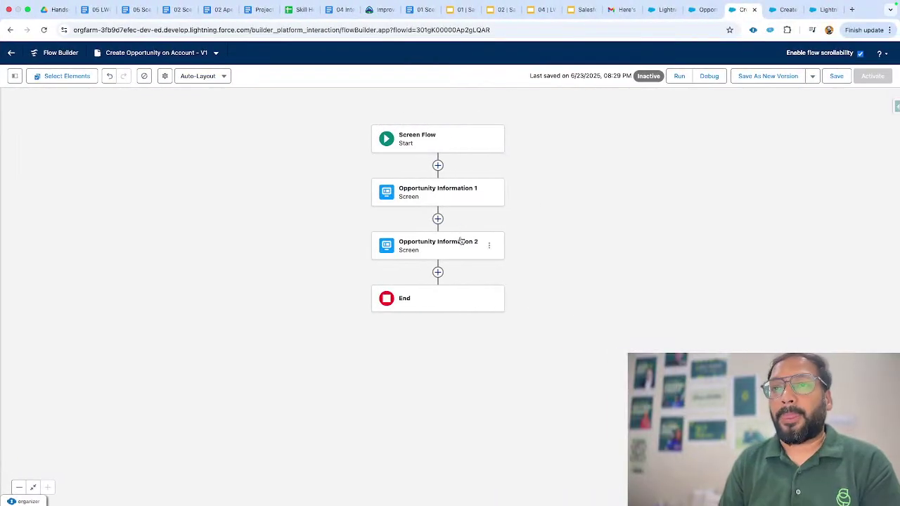
Add a Checkbox component below Account Name on the Opportunity Information 2 screen.
double_click(460, 241)
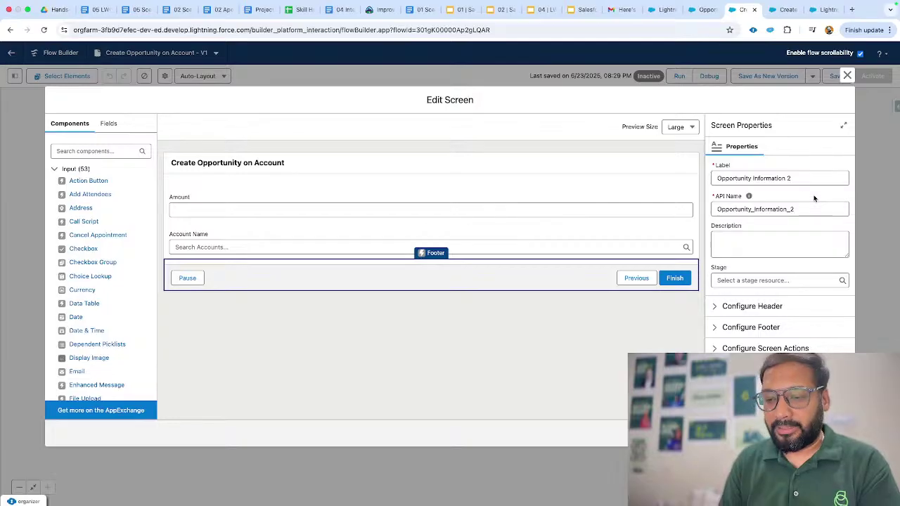
left_click(125, 150)
type("check")
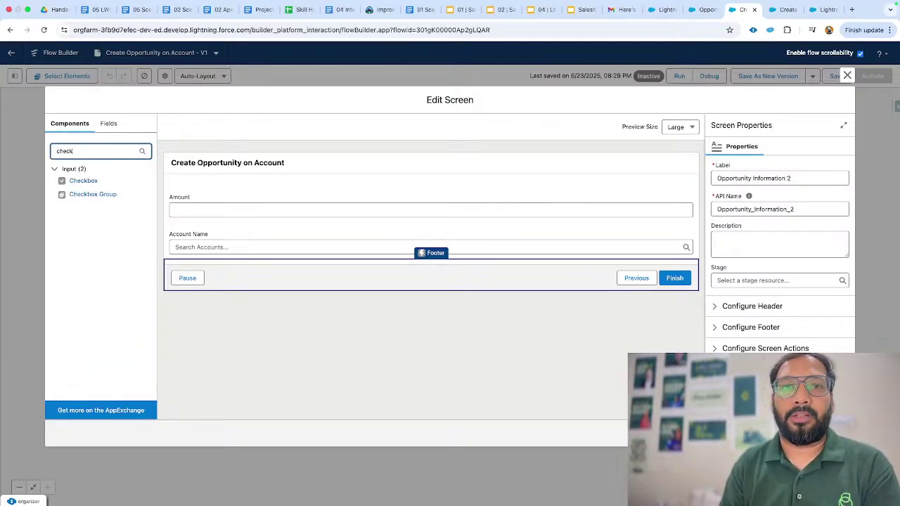
left_click(83, 181)
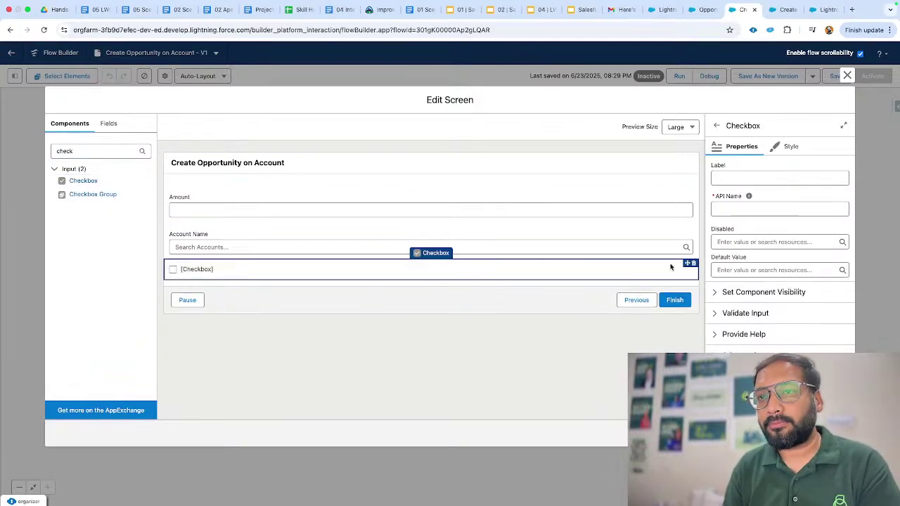
Label the checkbox "Do you want to upload a file?" with API name Do_you_want_to_upload_a_file, and finish editing the screen.
left_click(747, 176)
type("Do you")
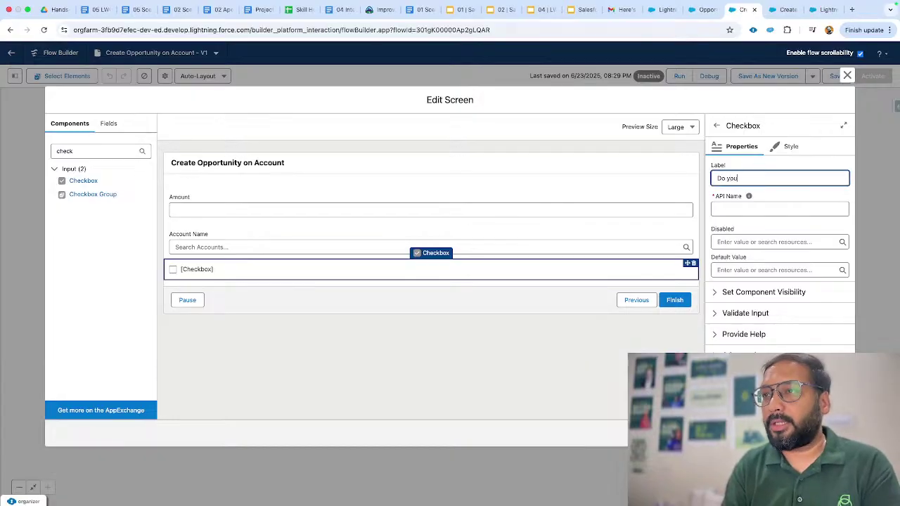
type(" want to upload a file?")
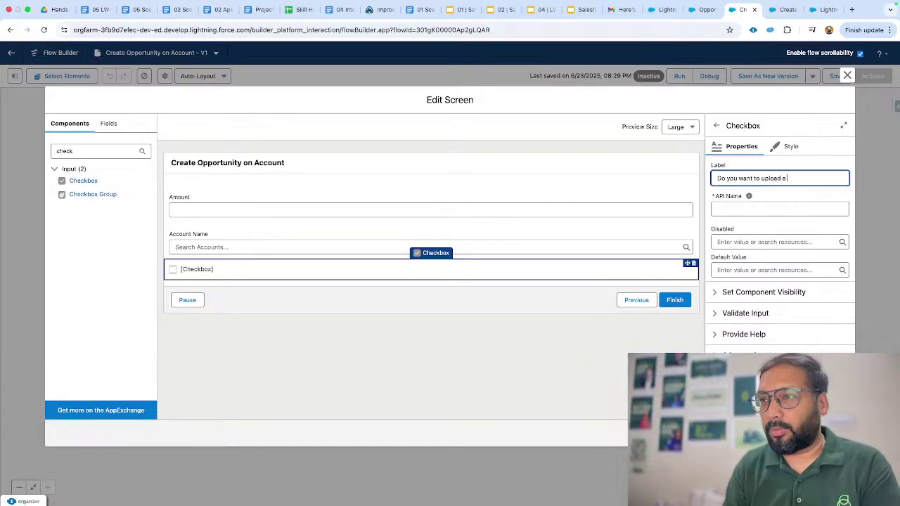
left_click(788, 188)
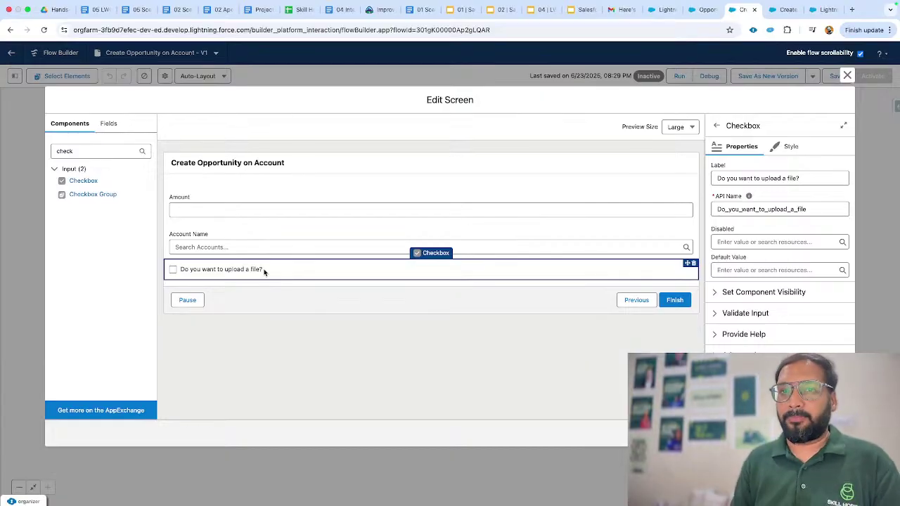
left_click(834, 433)
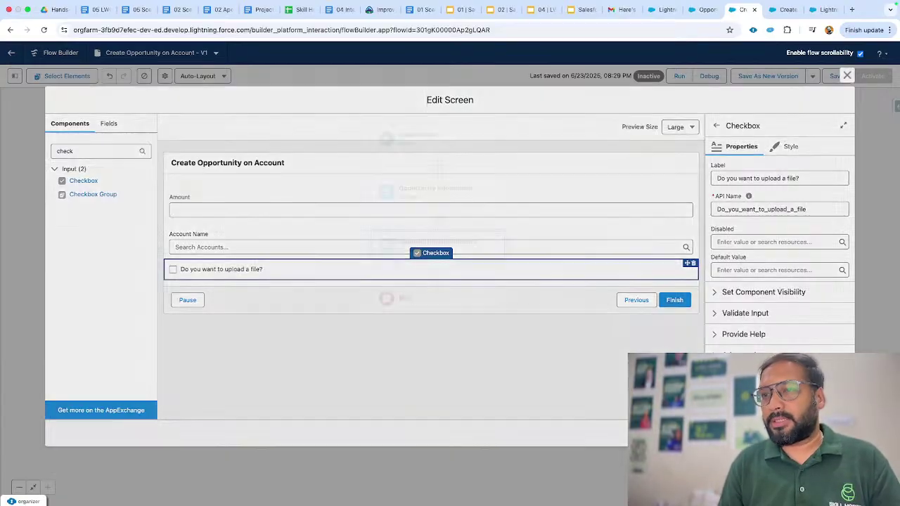
left_click(565, 276)
left_click_drag(564, 275, 577, 271)
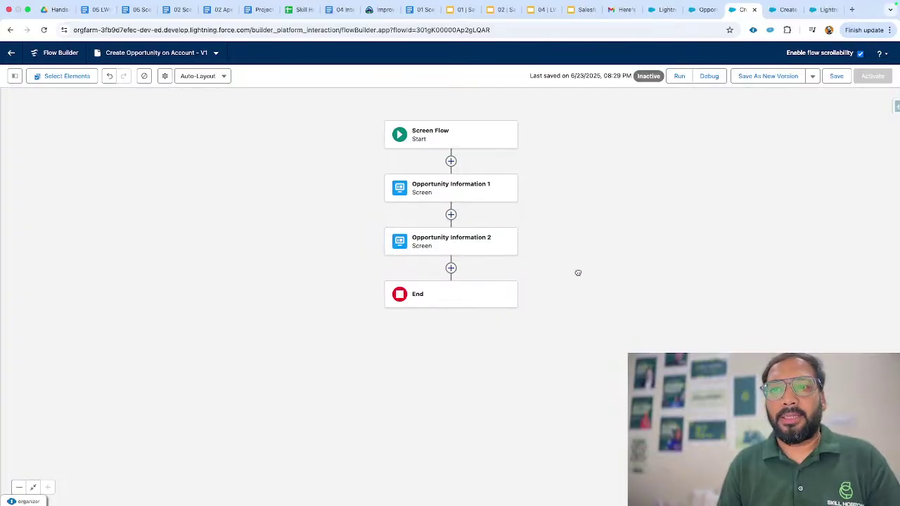
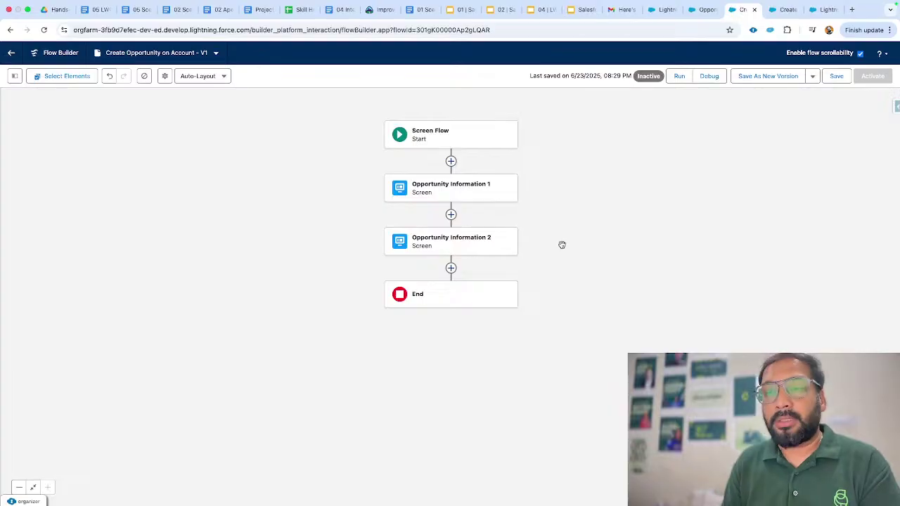
Search for a create element to add between the Opportunity Information 2 screen and the End element.
left_click(450, 268)
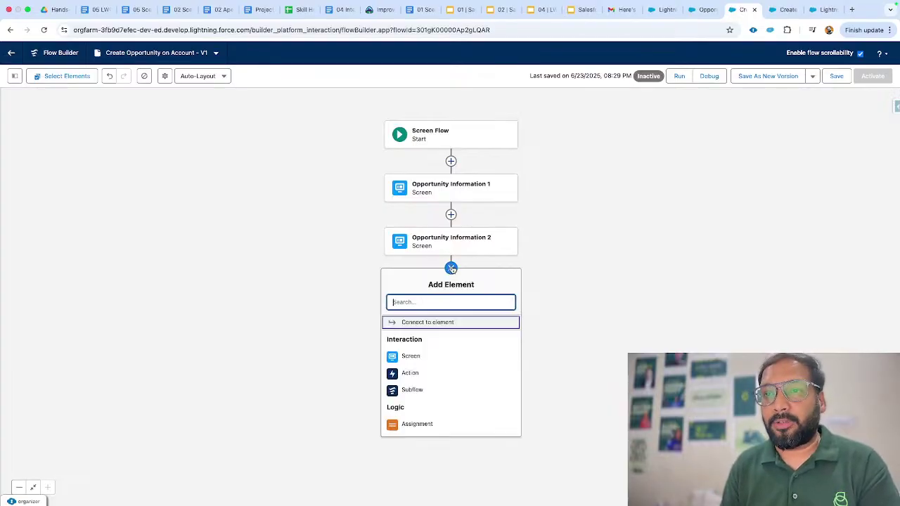
type("create")
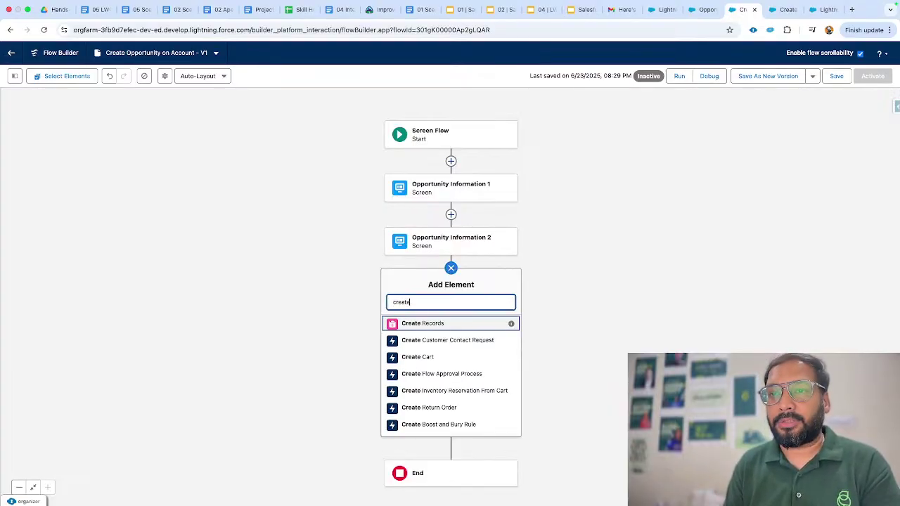
key("BackSpace")
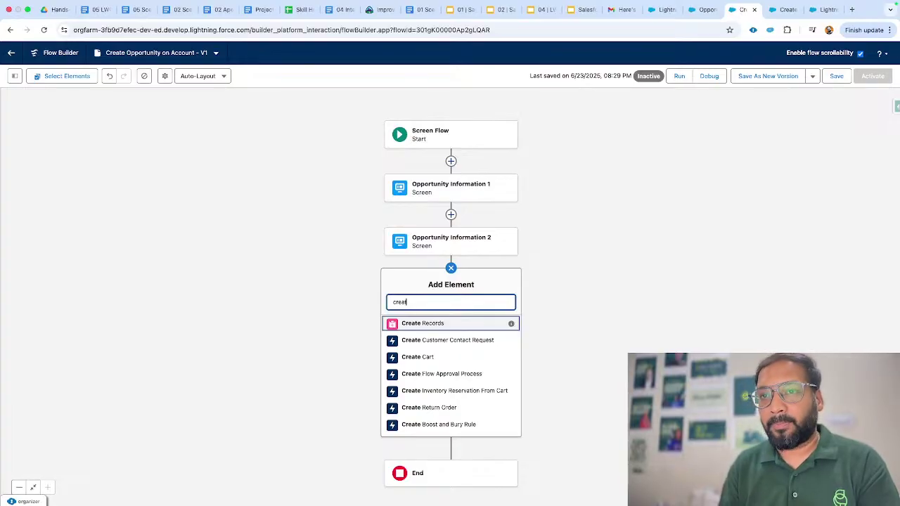
Add a Create Records element to the flow directly after the Opportunity Information 2 screen.
key("BackSpace")
key("BackSpace")
key("BackSpace")
key("BackSpace")
key("BackSpace")
scroll(457, 388, "down", 1)
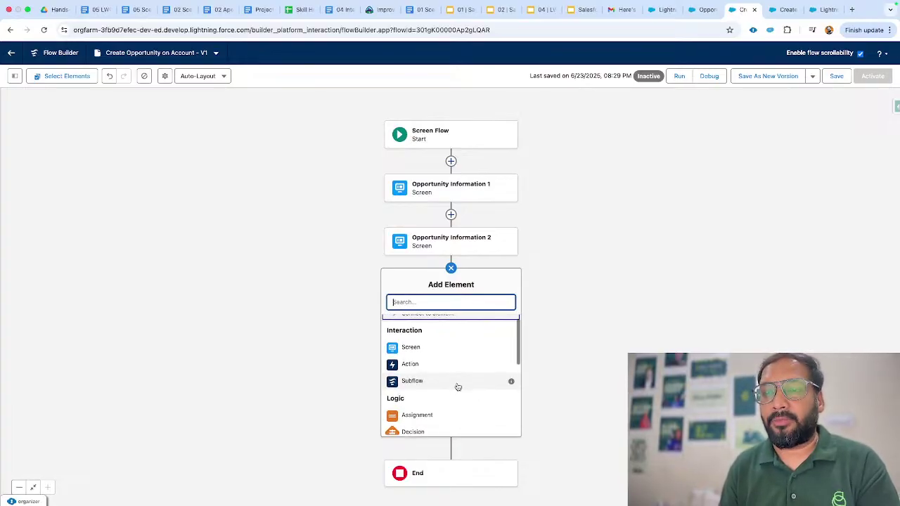
scroll(454, 380, "down", 1)
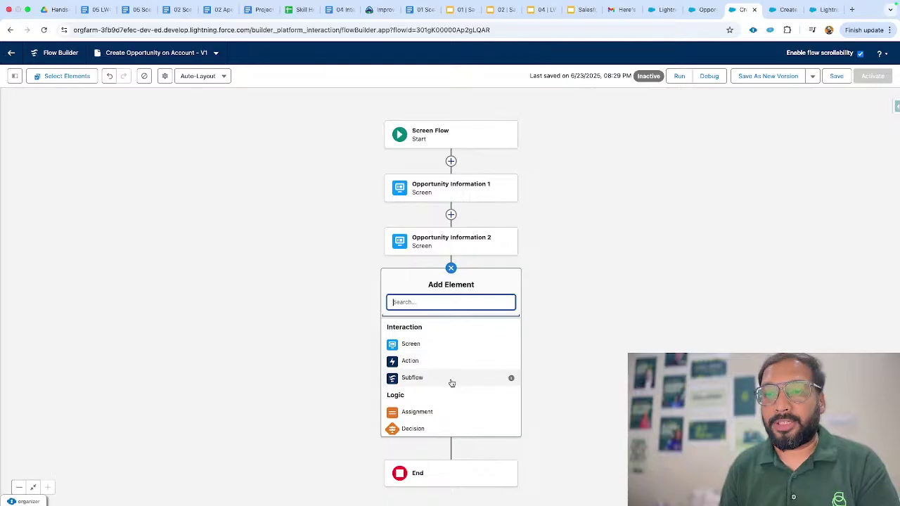
scroll(450, 381, "down", 5)
scroll(452, 383, "down", 1)
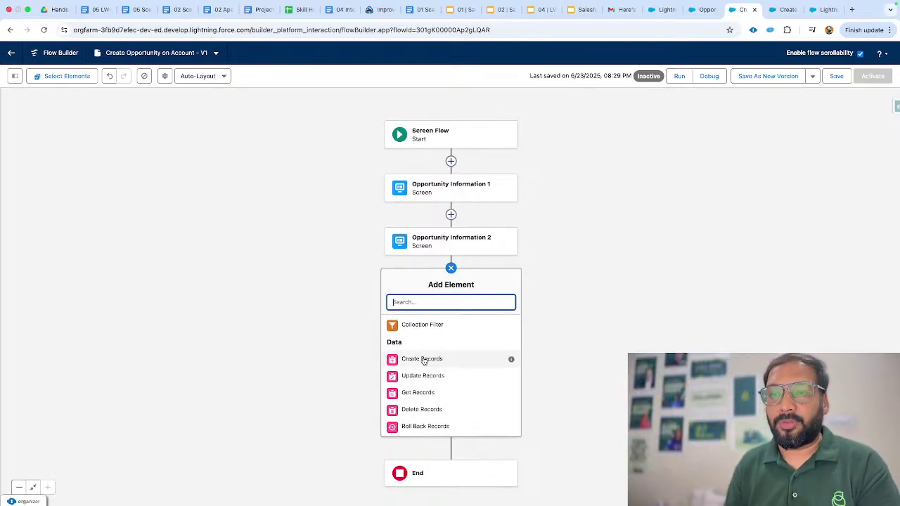
left_click(422, 359)
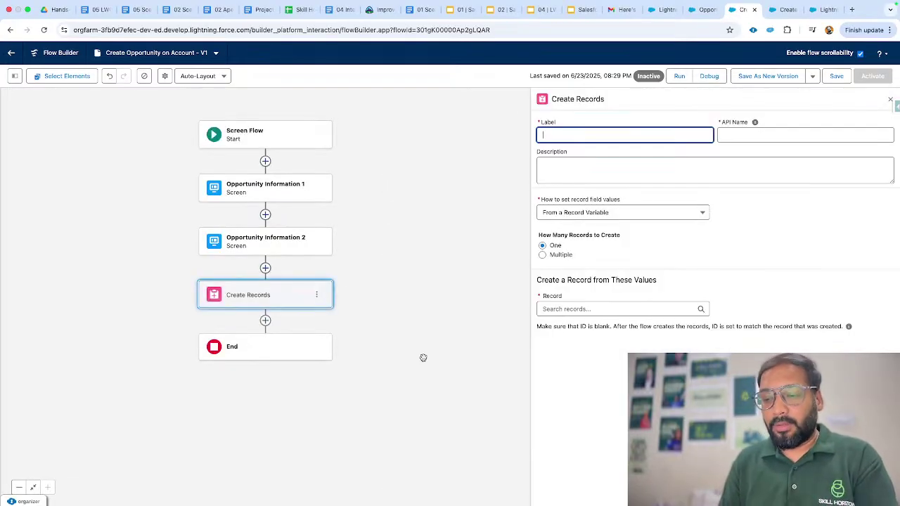
Label the new element Create Opportunity and choose to set its record field values manually.
left_click(634, 124)
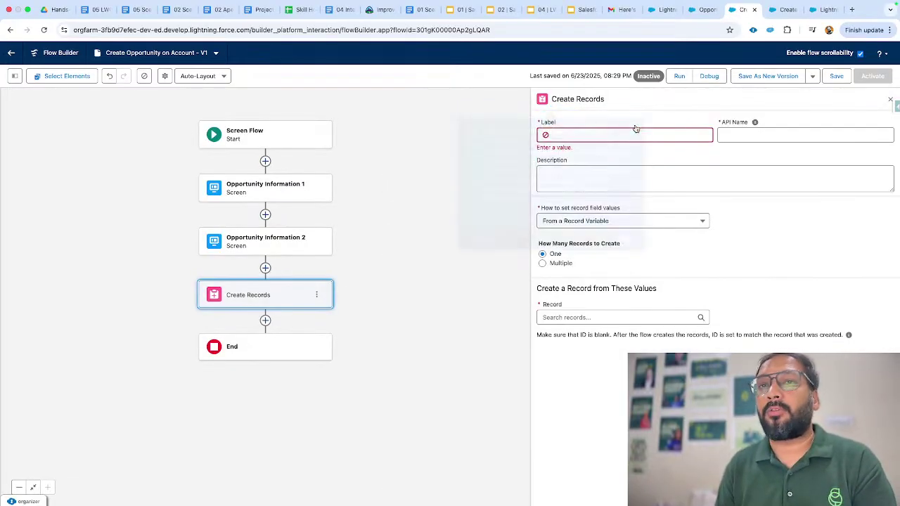
type("Create Opportunity")
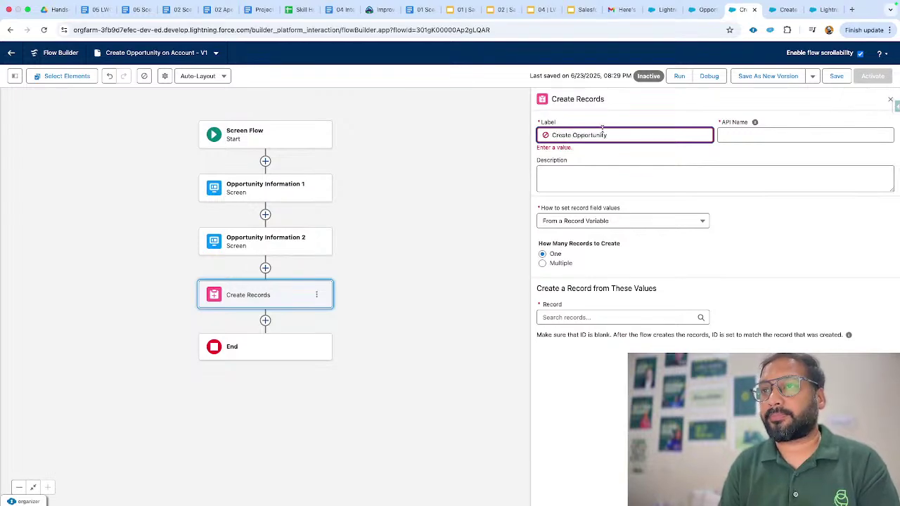
left_click(631, 155)
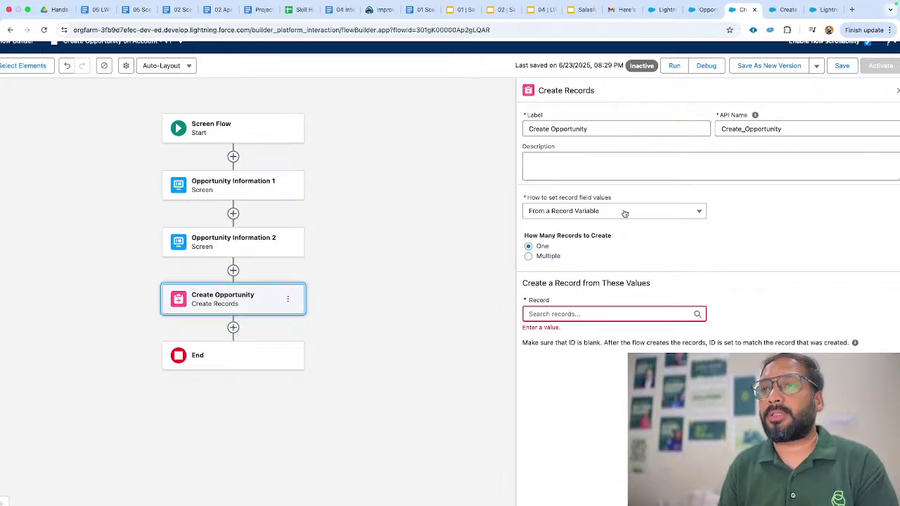
left_click(624, 212)
left_click(570, 241)
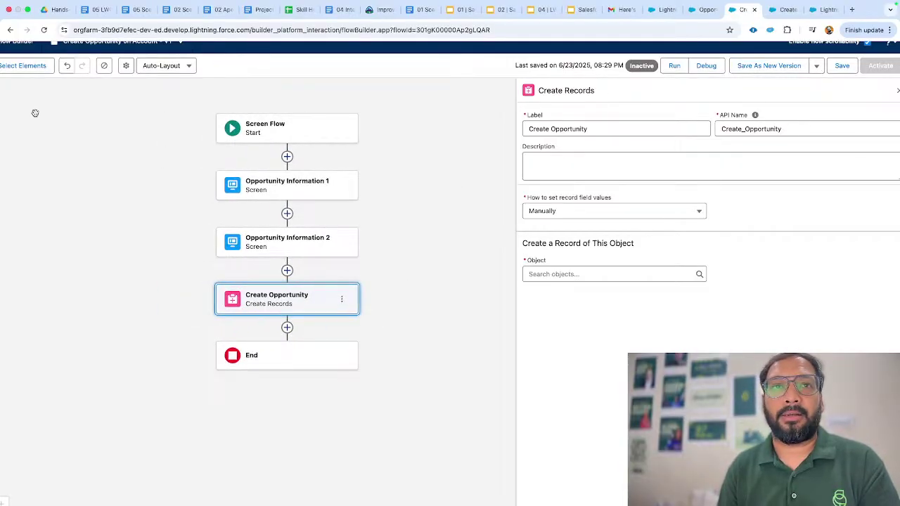
Show the flow's Toolbox and choose Opportunity as the object of the record to create.
scroll(230, 66, "left", 3)
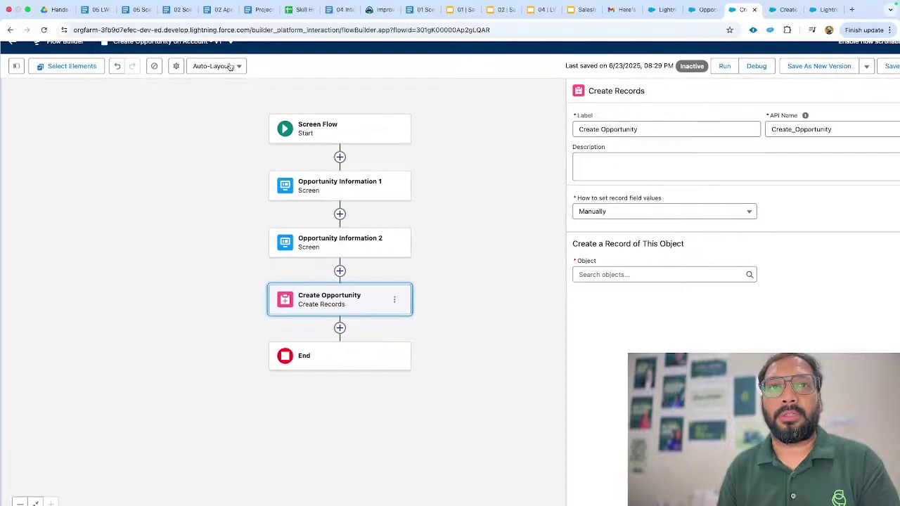
scroll(22, 78, "up", 1)
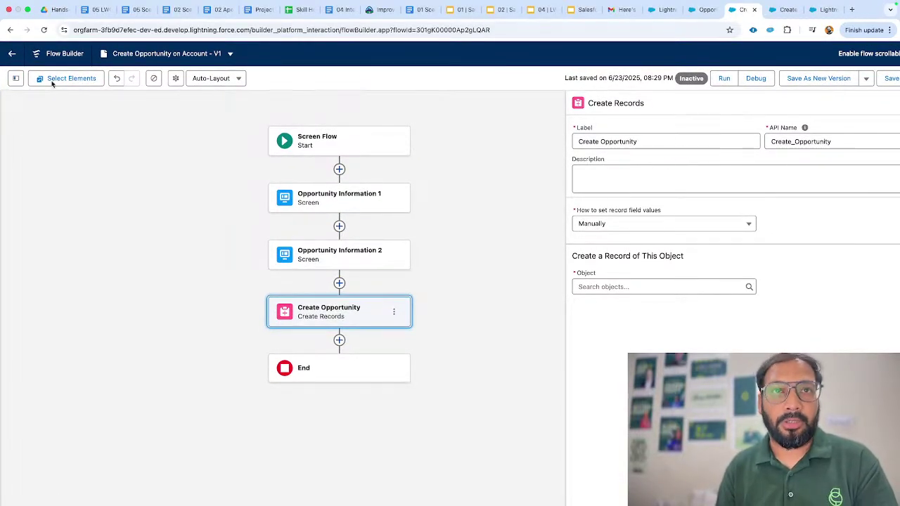
left_click(15, 78)
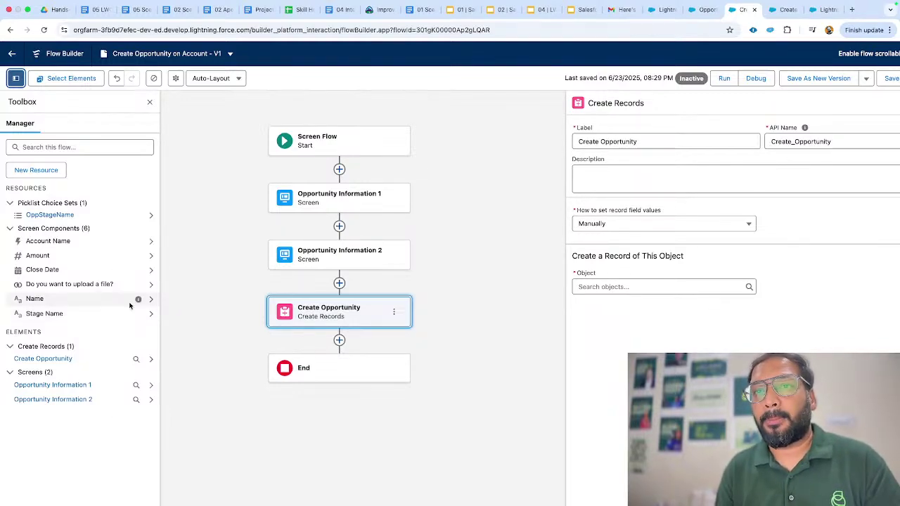
left_click(597, 286)
type("opp")
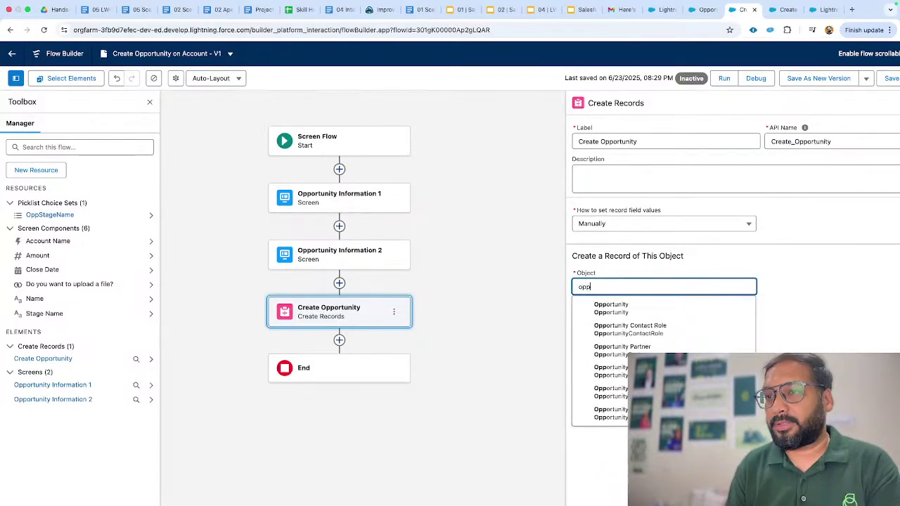
left_click(604, 308)
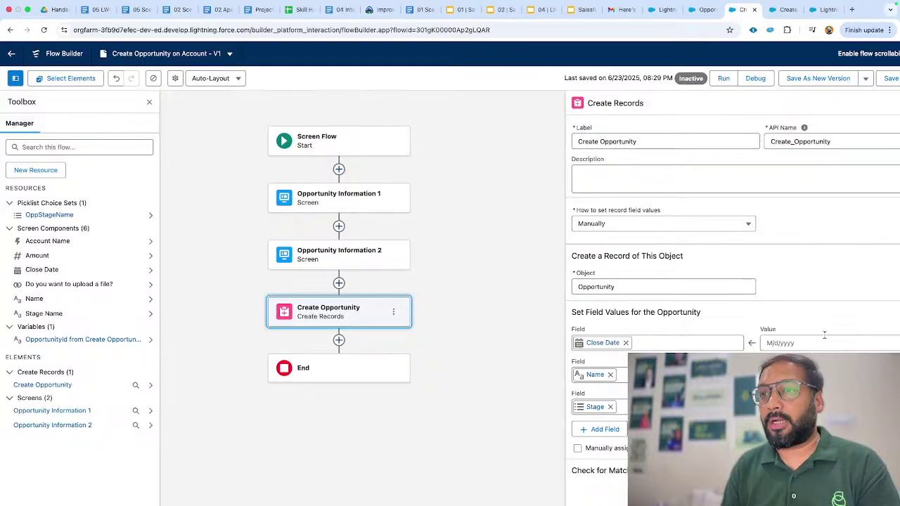
Assign the Close Date screen component from Opportunity Information 1 to the opportunity's Close Date field.
scroll(823, 330, "right", 2)
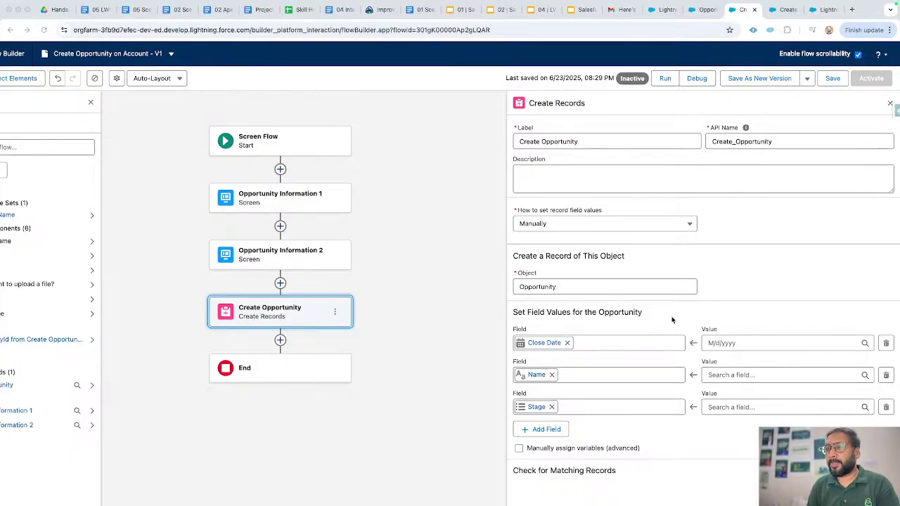
scroll(703, 316, "down", 1)
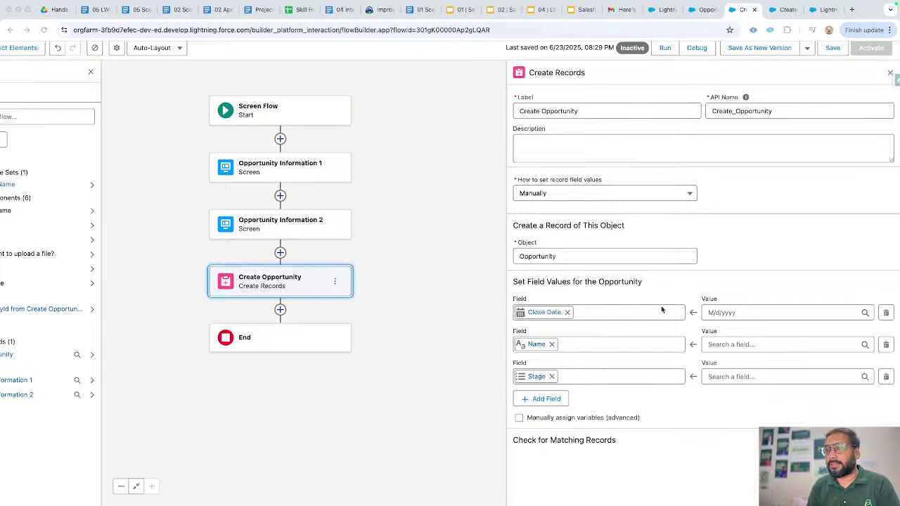
left_click(718, 310)
type("close")
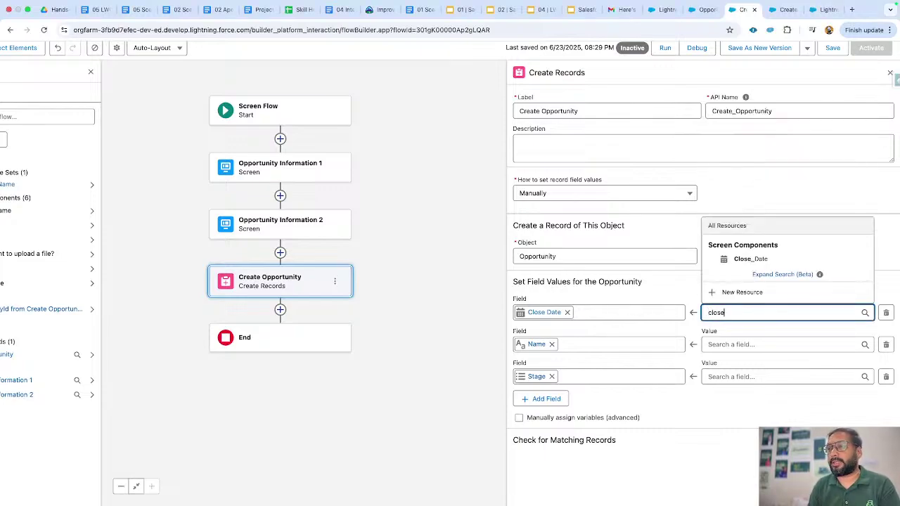
left_click(772, 260)
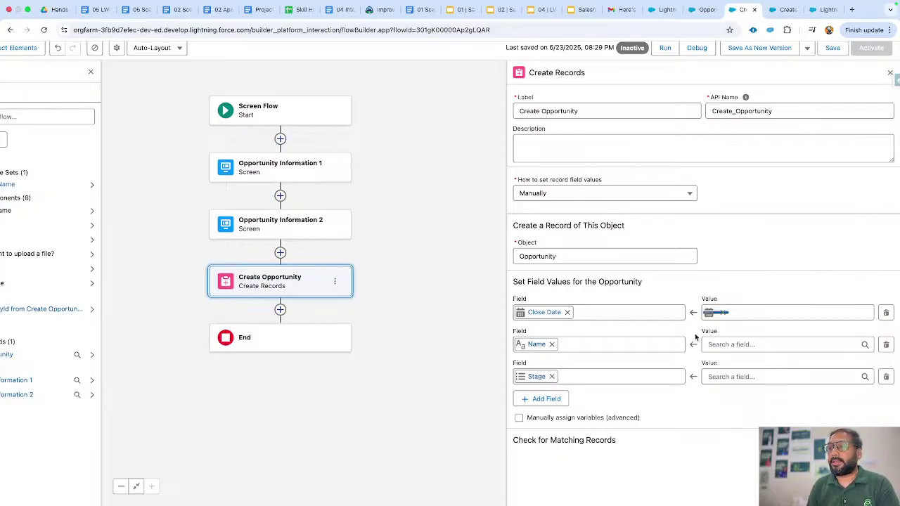
Assign the Name and Stage Name components from Opportunity Information 1 to the opportunity's Name and Stage fields.
left_click(650, 345)
left_click(719, 342)
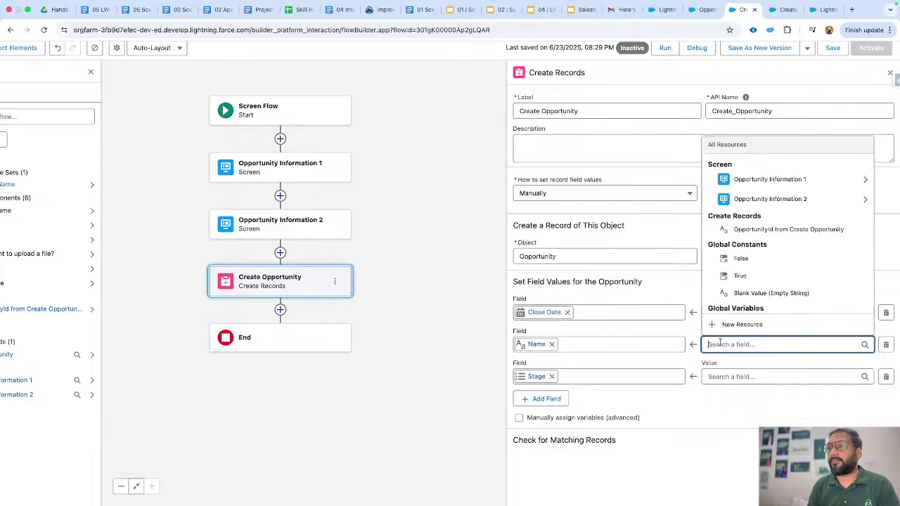
type("name")
left_click(756, 272)
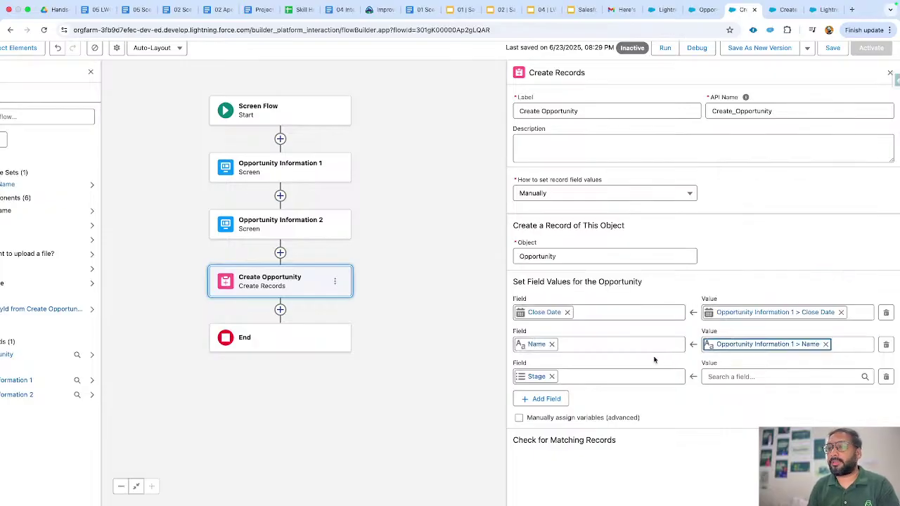
left_click(736, 375)
type("stage")
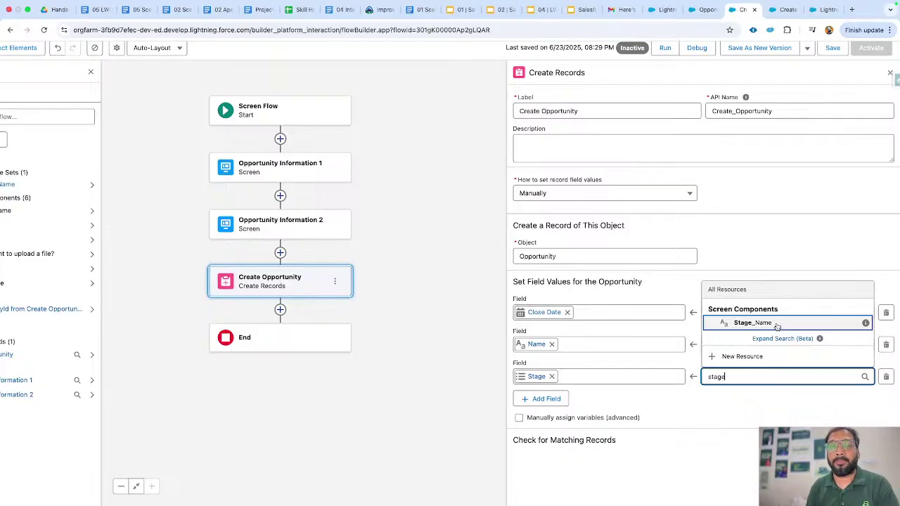
left_click(777, 324)
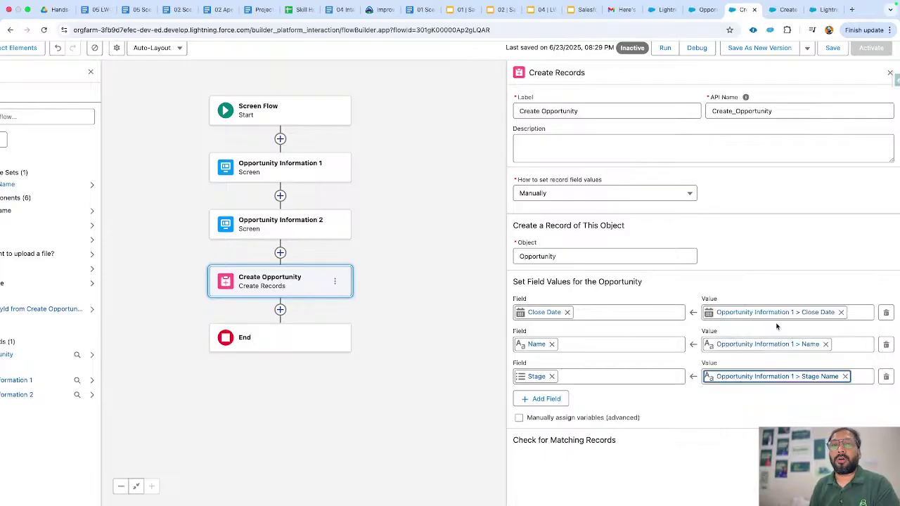
Add an Amount field assignment that takes its value from the Amount component on Opportunity Information 2.
left_click(539, 399)
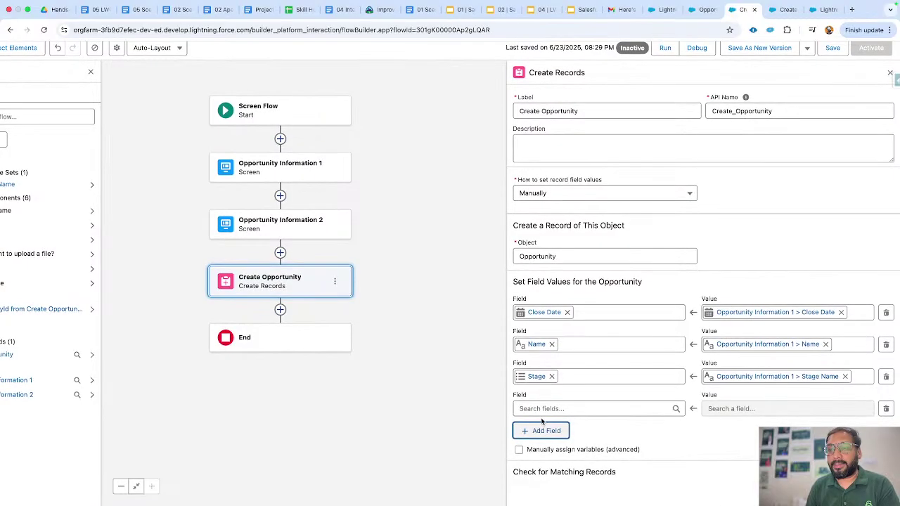
left_click(542, 408)
type("a")
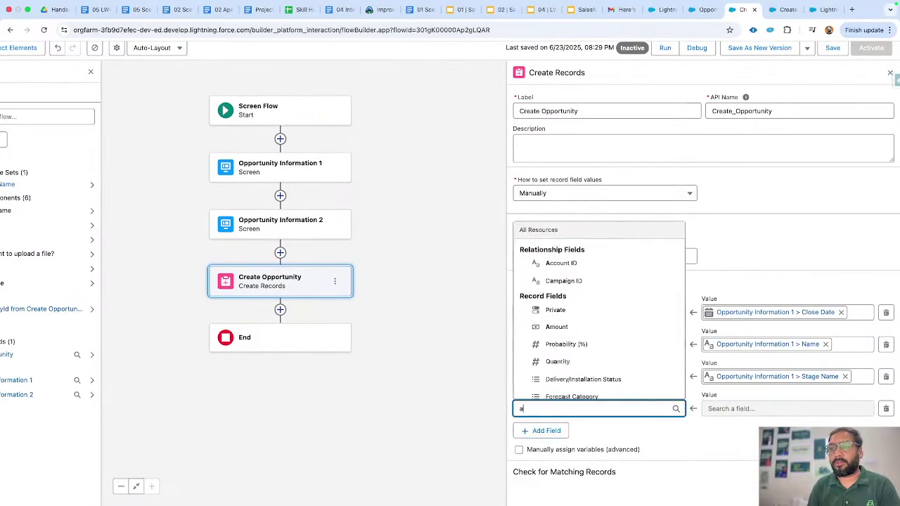
type("m")
left_click(557, 373)
left_click(729, 409)
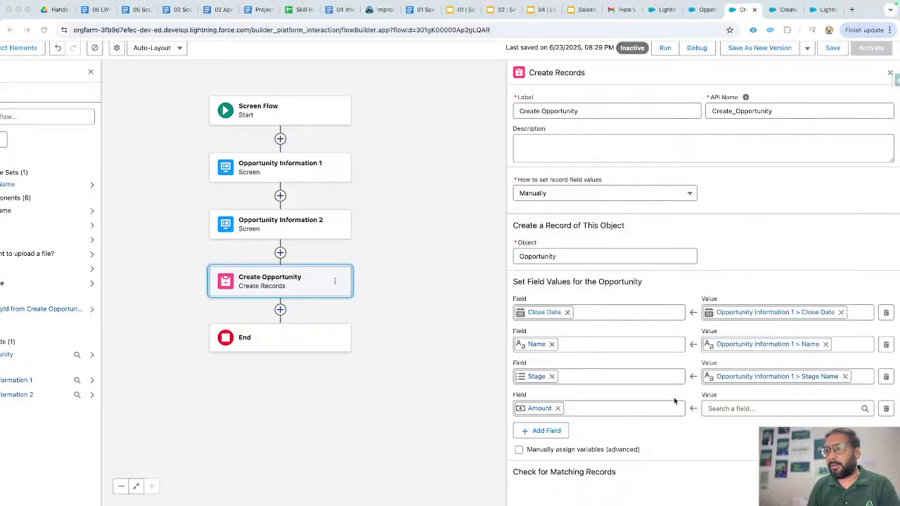
left_click(719, 409)
type("amou")
type("n")
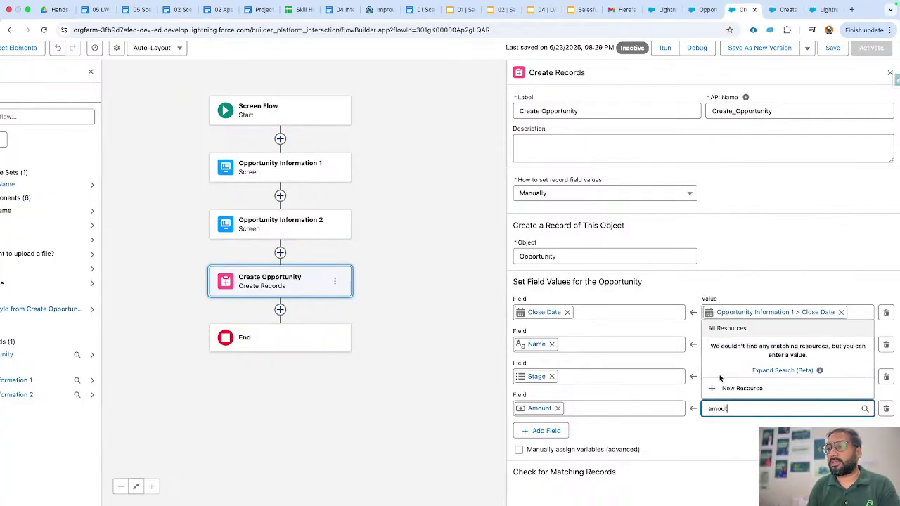
left_click(742, 355)
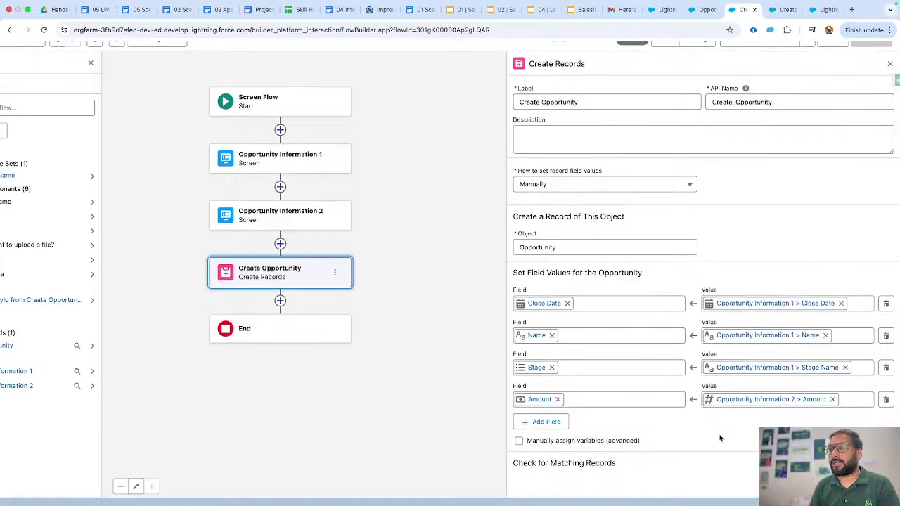
Add an Account ID field assignment using the AccountLookup component's Record ID, and close the Create Opportunity element's properties.
left_click(546, 430)
left_click(549, 428)
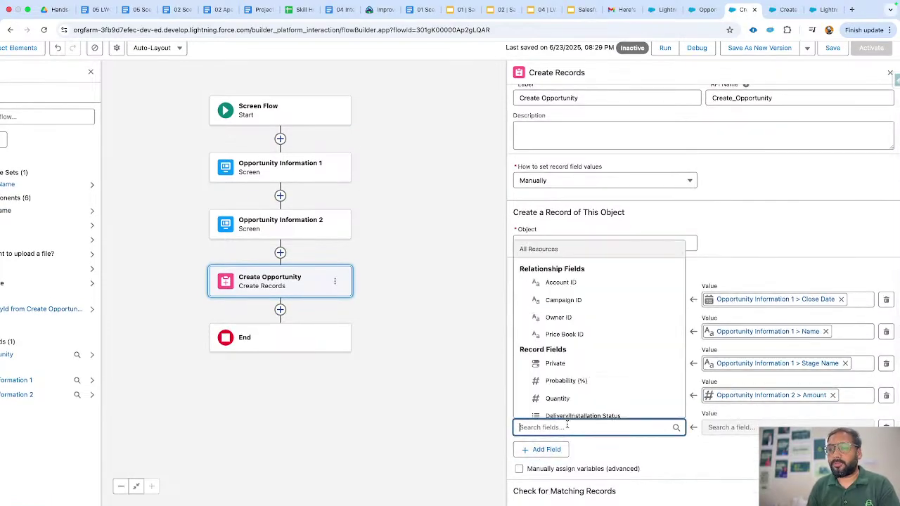
type("acc")
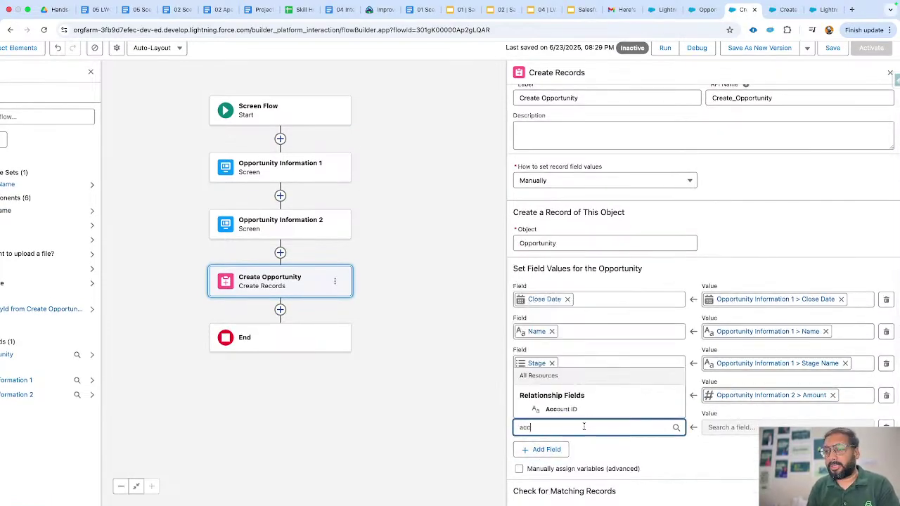
left_click(570, 410)
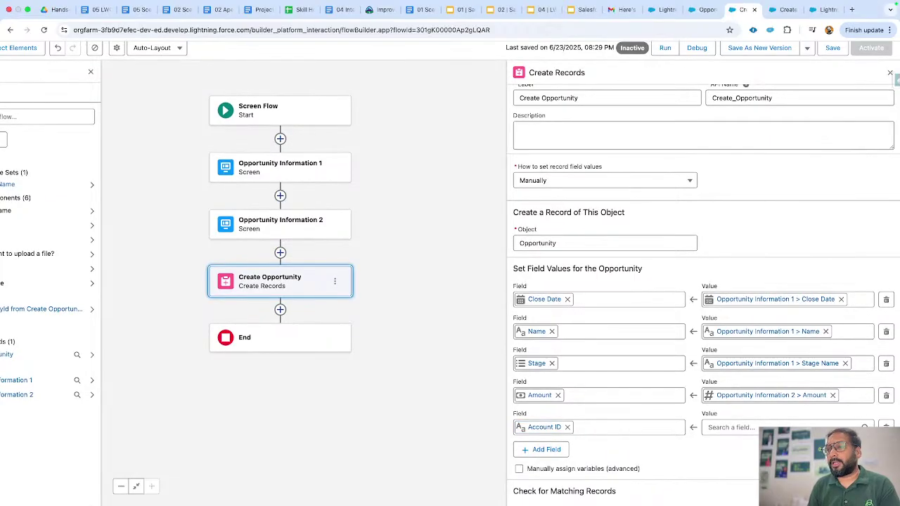
scroll(744, 461, "up", 5)
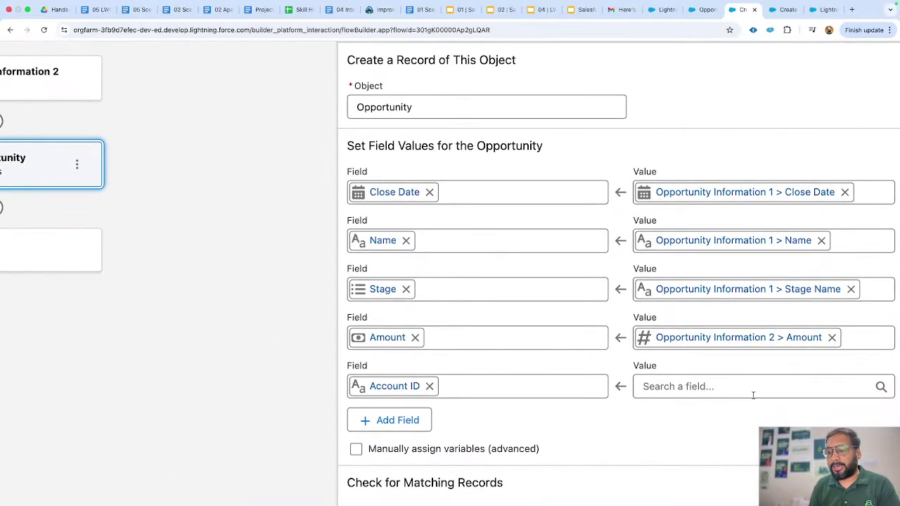
left_click(703, 386)
type("acc")
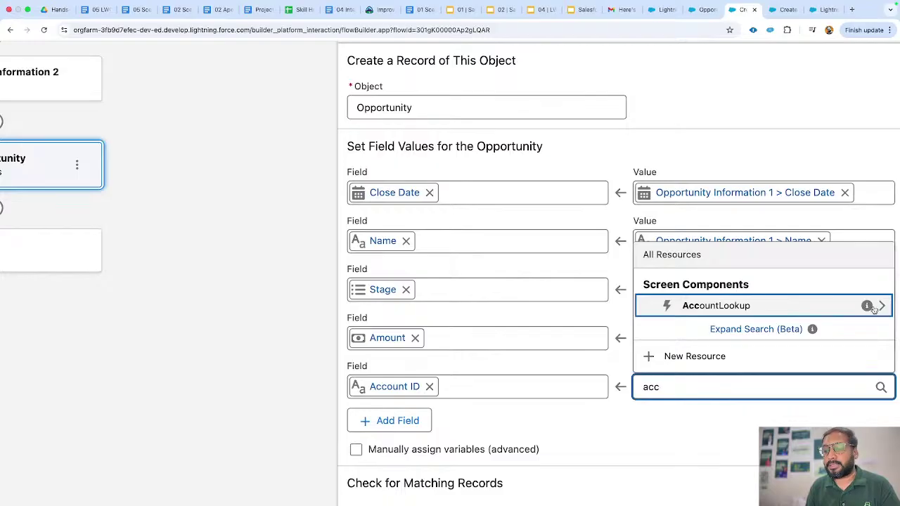
left_click(787, 310)
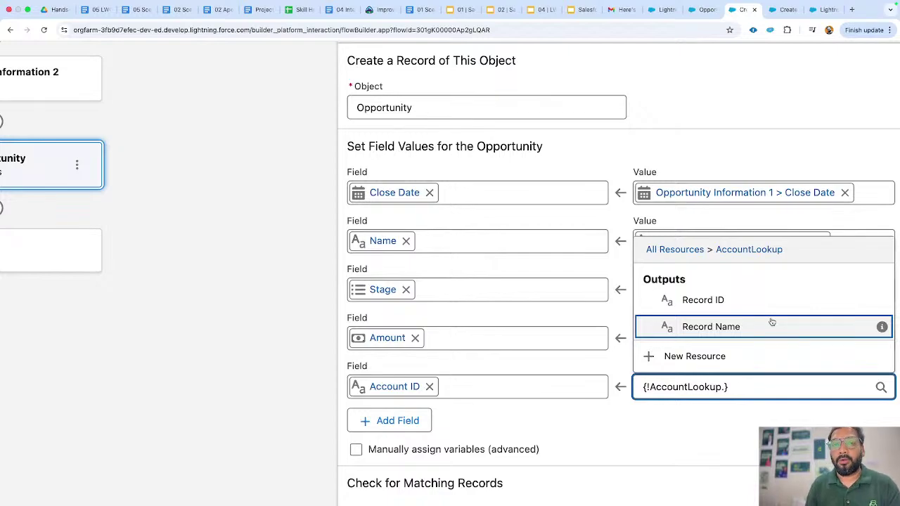
left_click(719, 302)
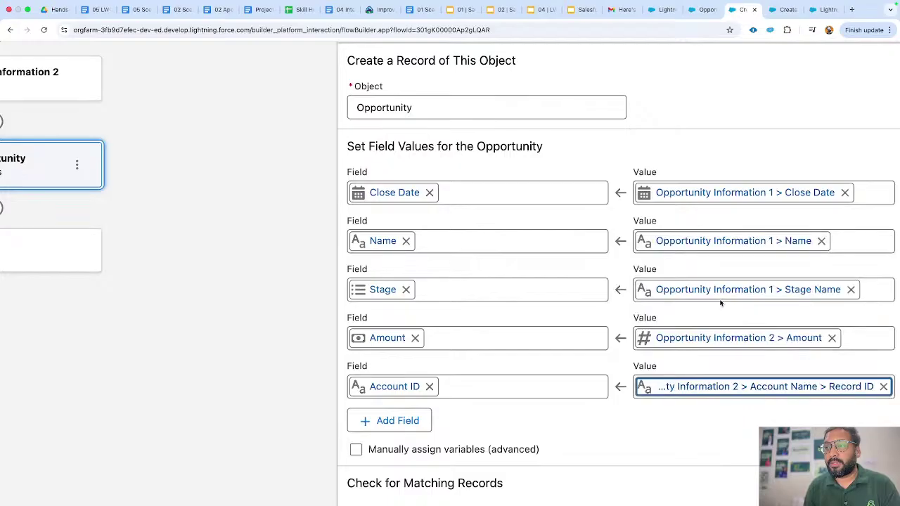
left_click(748, 408)
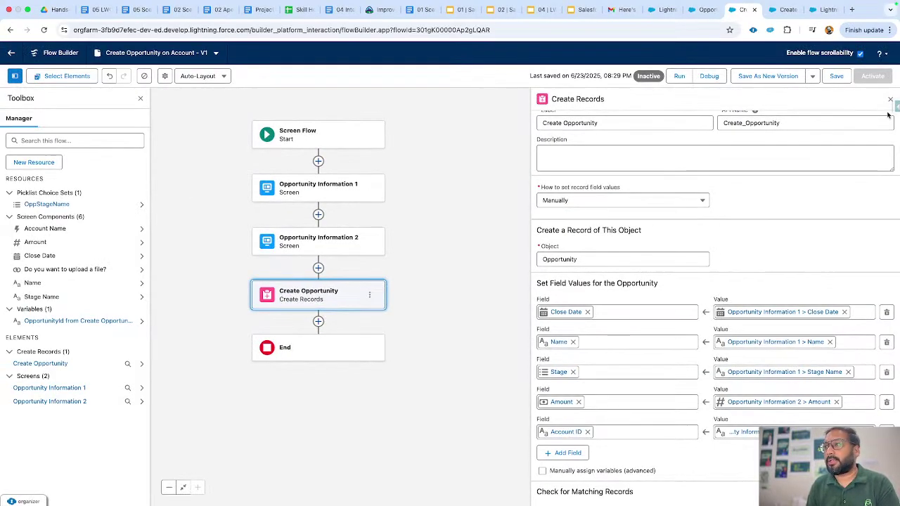
left_click(890, 100)
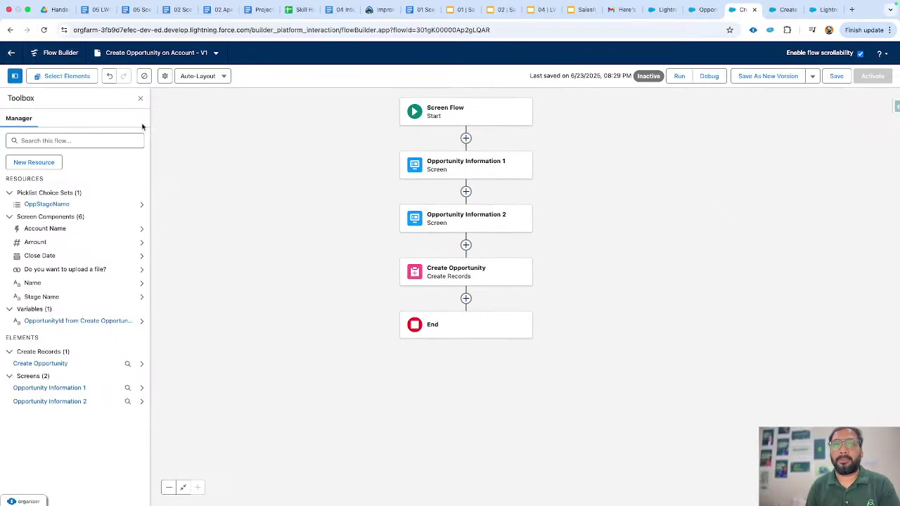
Close the Toolbox and add a Decision element between Create Opportunity and the end of the flow.
left_click(140, 99)
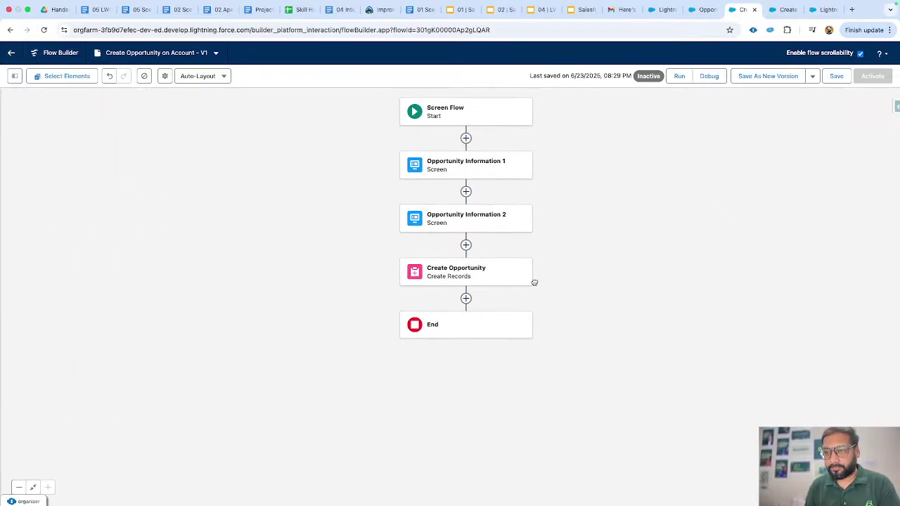
mouse_move(534, 283)
left_mouse_down()
mouse_move(488, 252)
mouse_move(546, 273)
left_mouse_up()
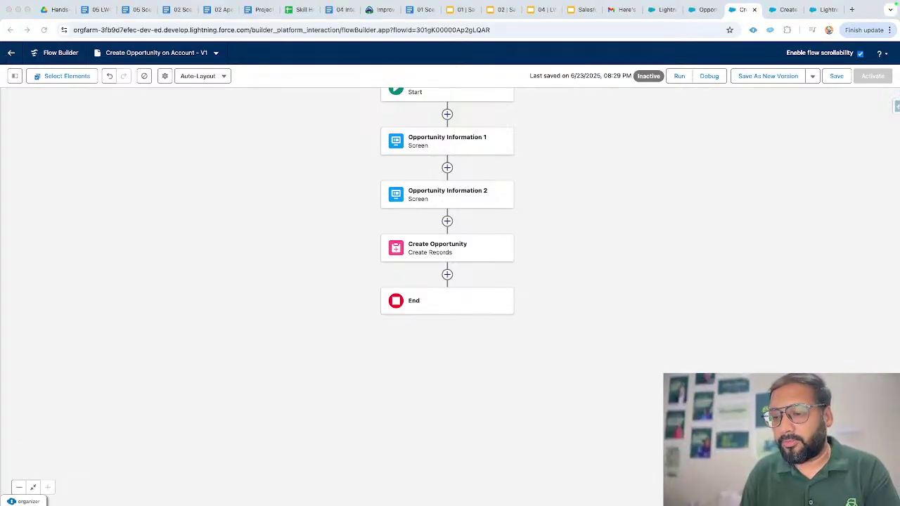
left_click(537, 271)
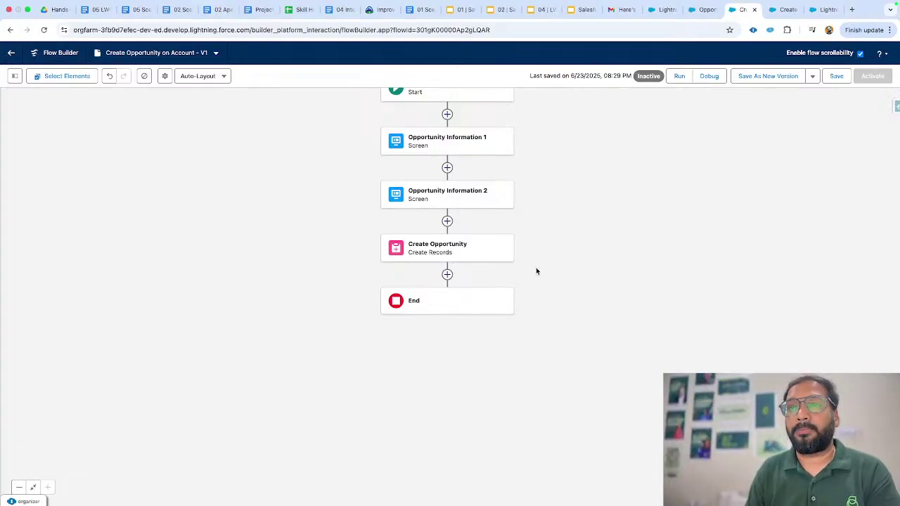
left_click(447, 275)
type("dec")
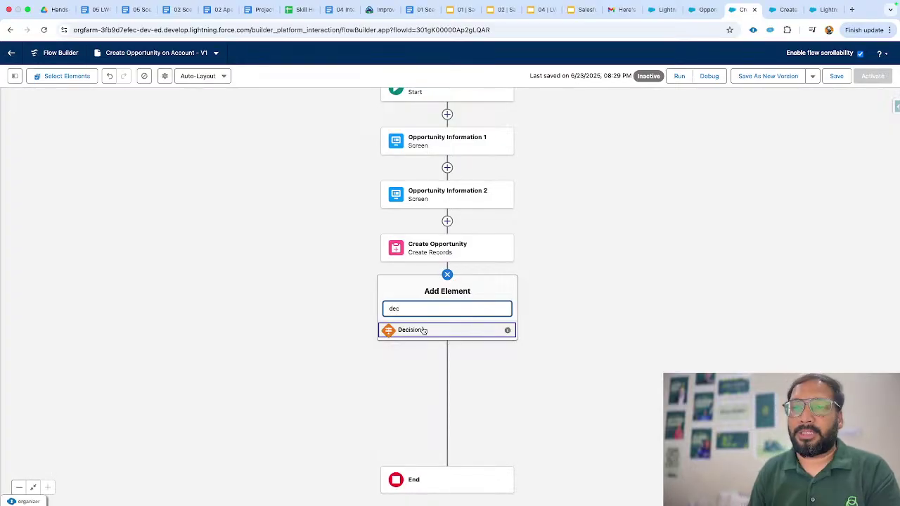
left_click(424, 330)
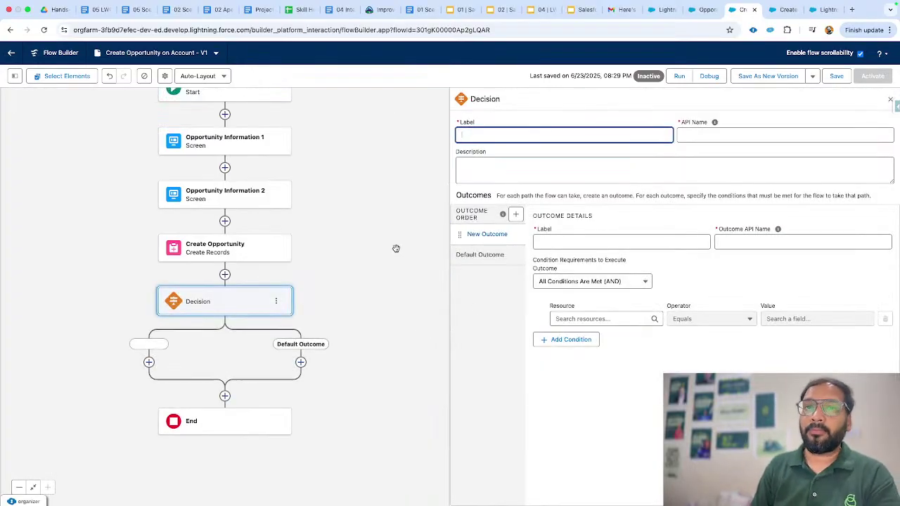
Label the new decision "Check File Upload Option" and let its API name fill in from the label.
left_click_drag(396, 248, 400, 279)
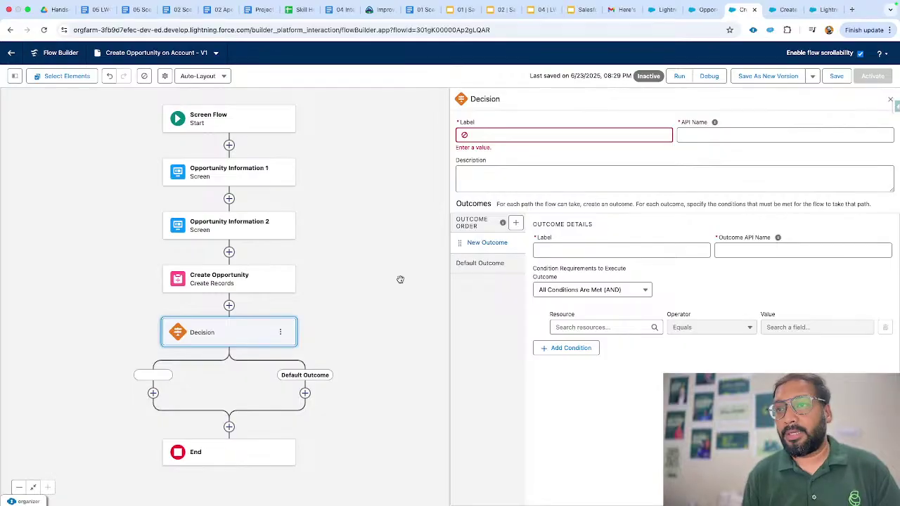
left_click(497, 134)
type("Chec")
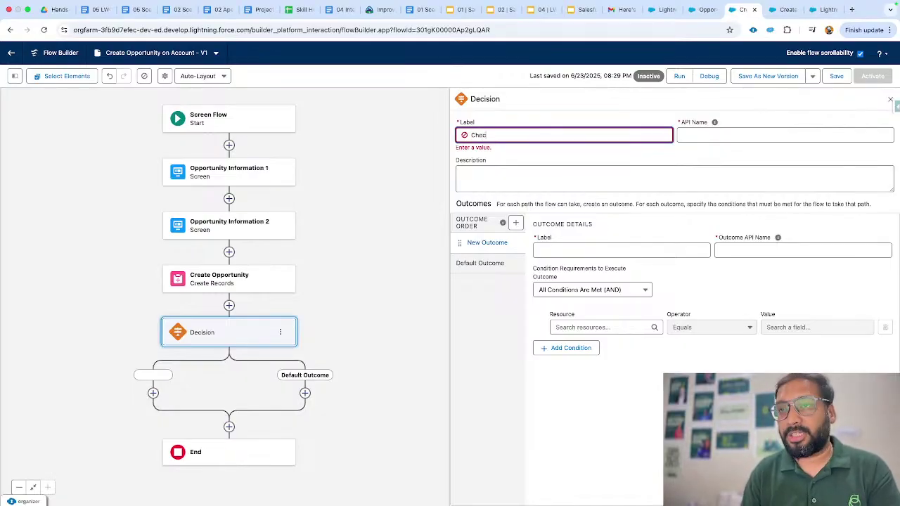
type("k File Up")
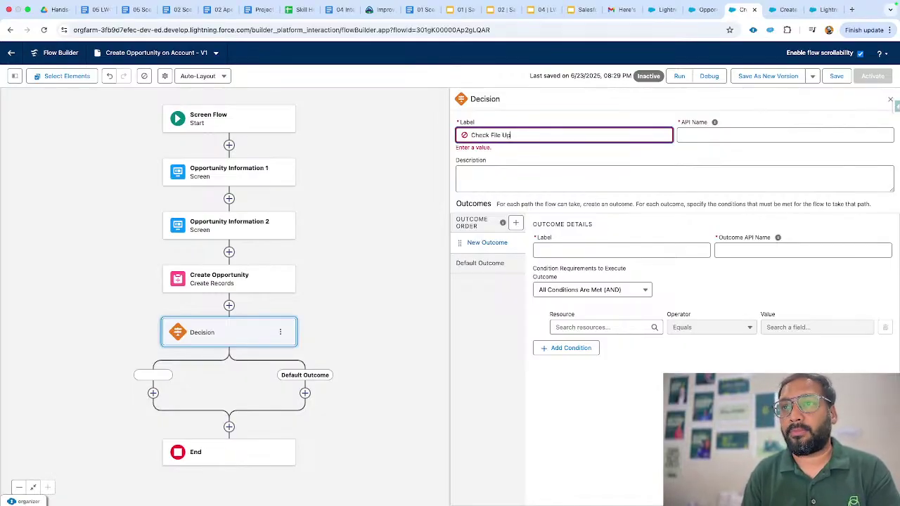
type("load Option")
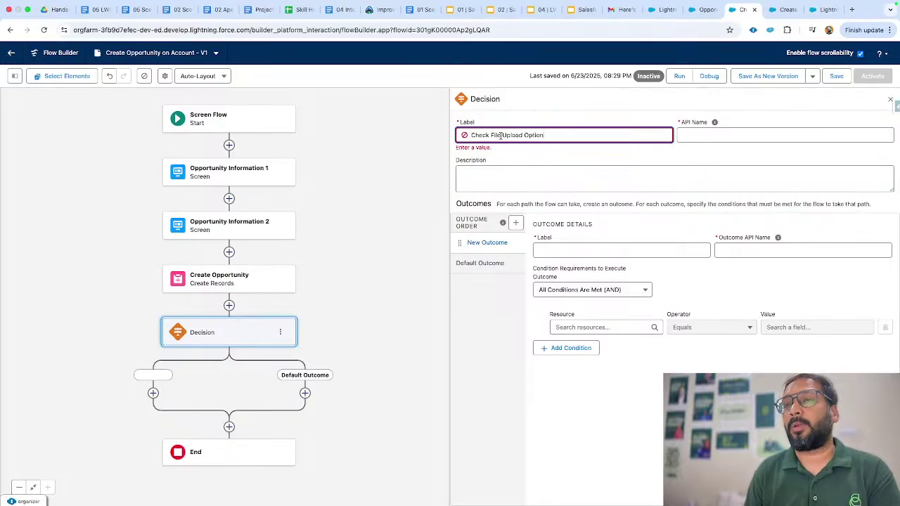
left_click(573, 151)
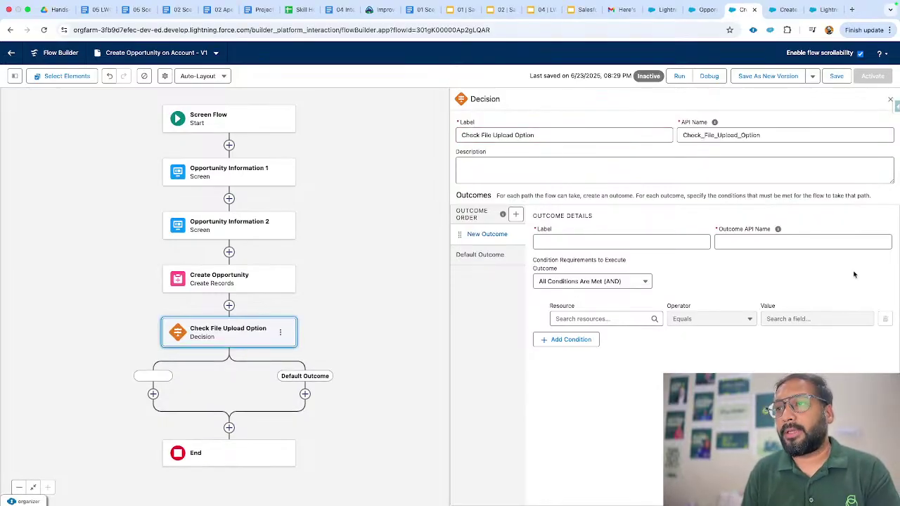
Label the decision's first outcome "Yes" and let its outcome API name fill in.
scroll(837, 261, "up", 5)
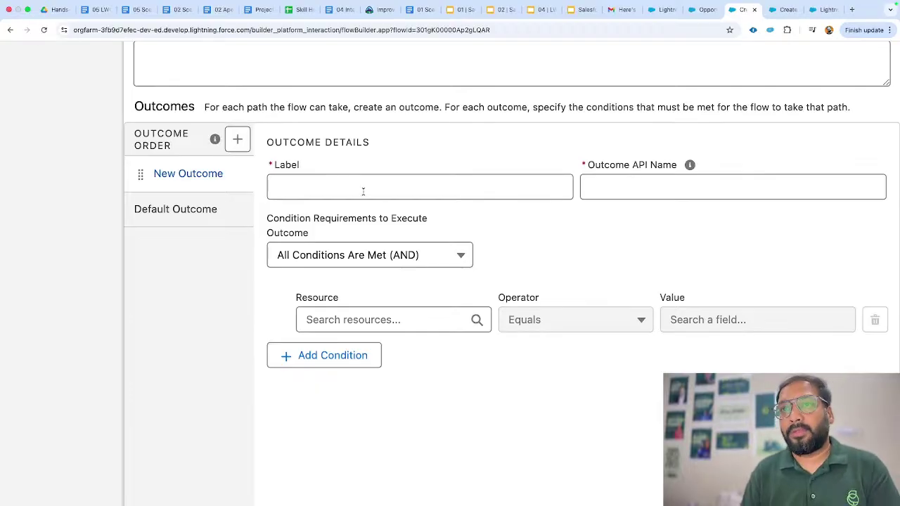
left_click(361, 190)
type("Yes")
left_click(551, 251)
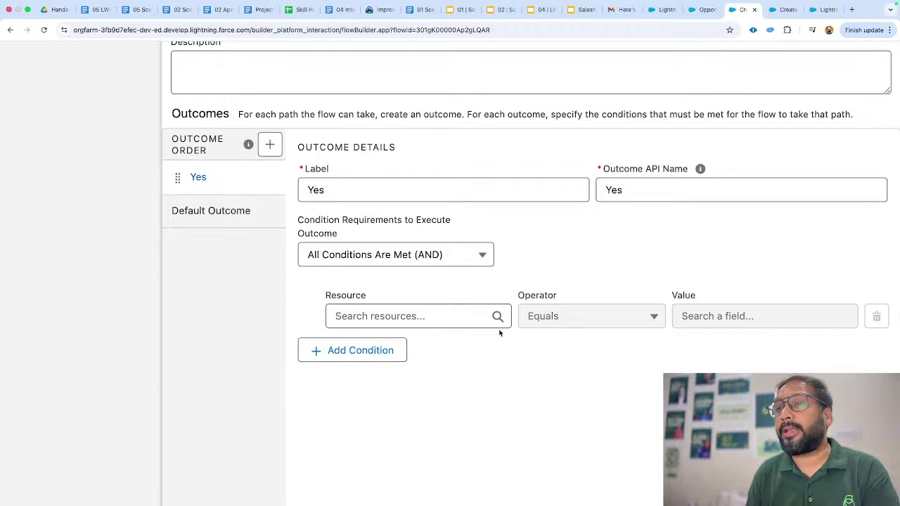
Set the Yes outcome's condition so that the "Do you want to upload a file" component equals True.
scroll(501, 331, "down", 1)
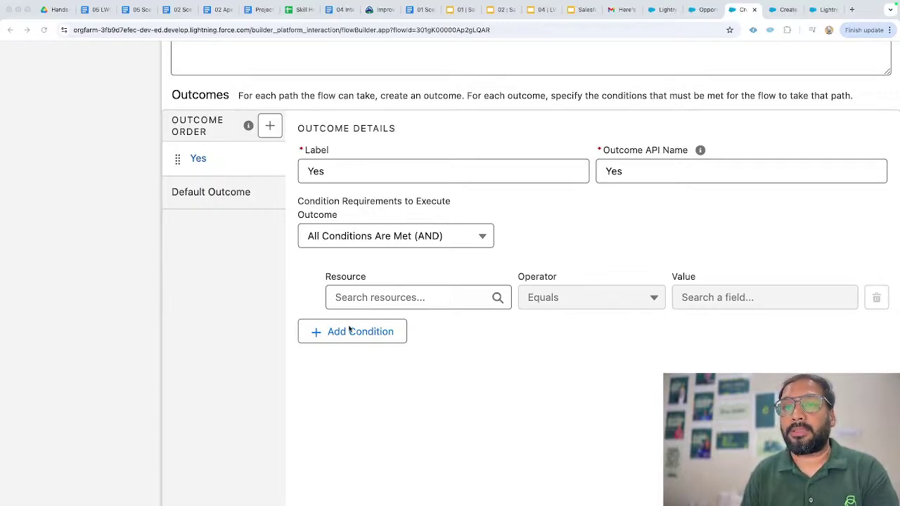
left_click(370, 305)
type("do")
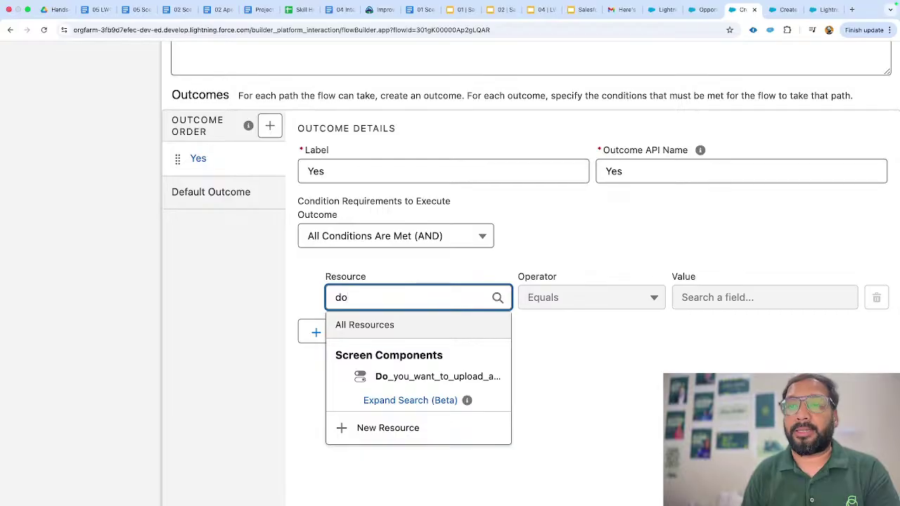
left_click(417, 377)
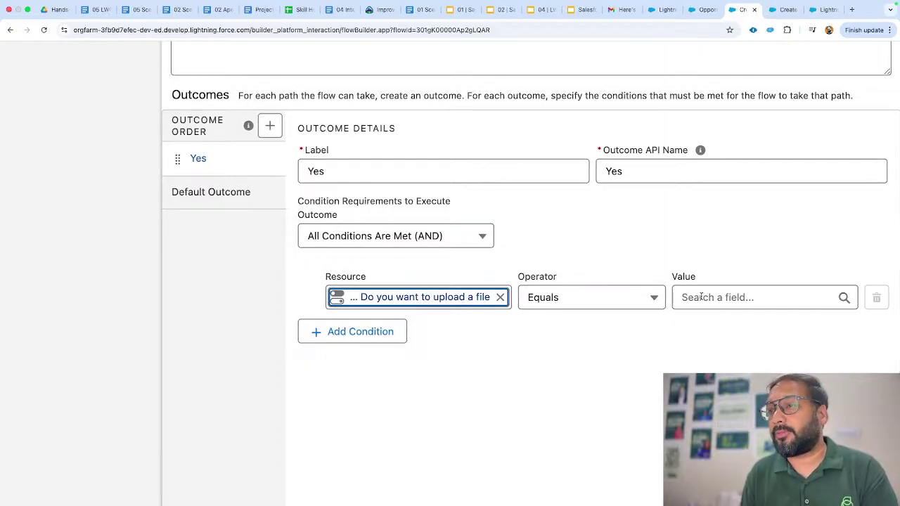
left_click(679, 301)
type("true")
key("Return")
left_click(672, 354)
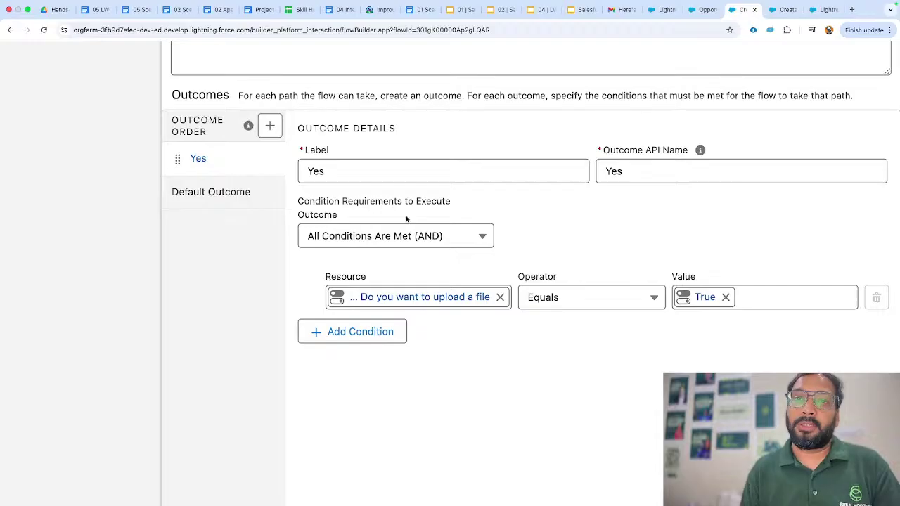
Rename the decision's default outcome to "No" and close the decision's properties.
left_click(208, 191)
triple_click(397, 171)
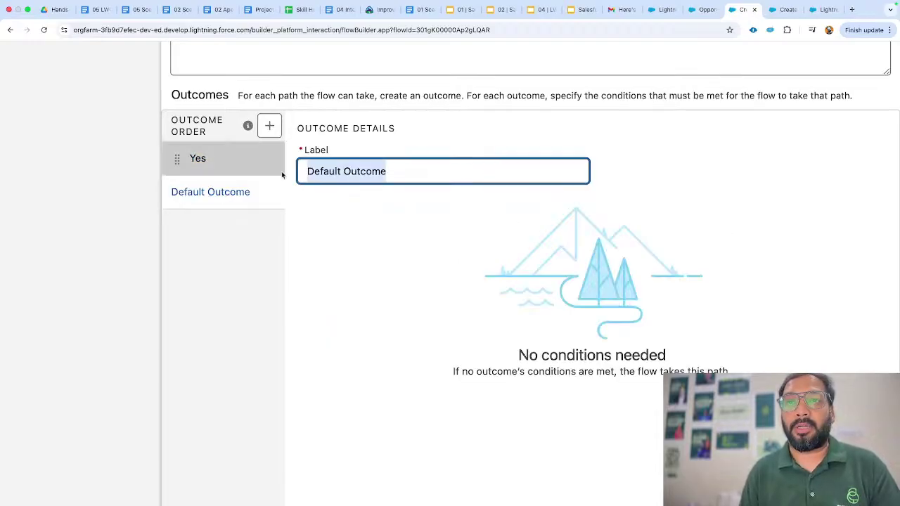
type("No")
left_click(393, 260)
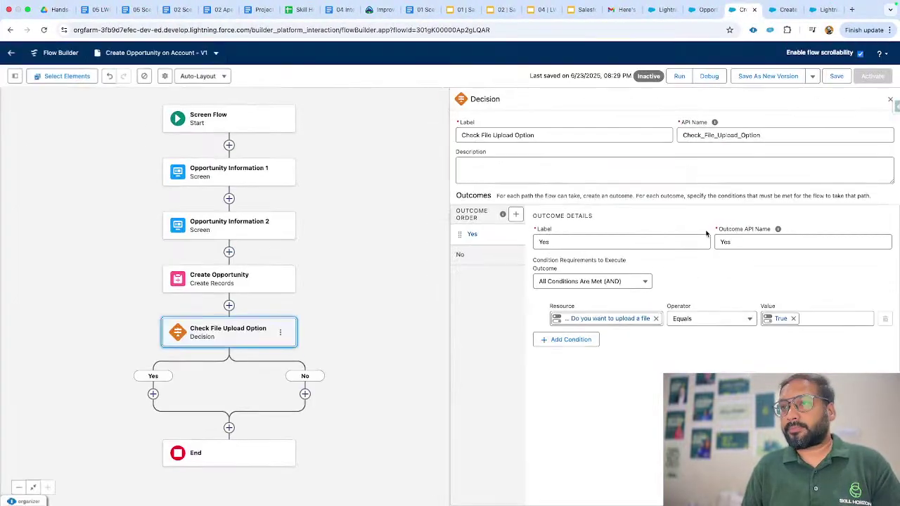
left_click(890, 99)
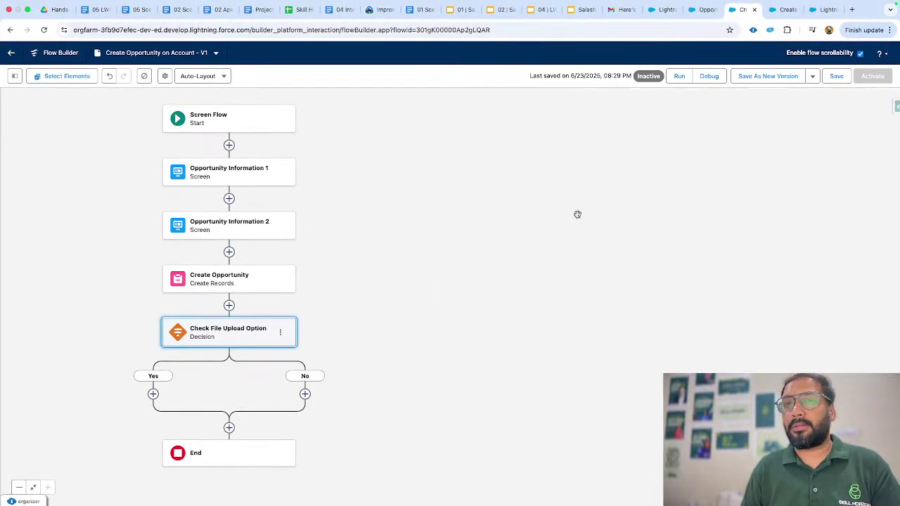
Add a Screen element on the decision's Yes path and label it "File Upload".
scroll(693, 232, "down", 3)
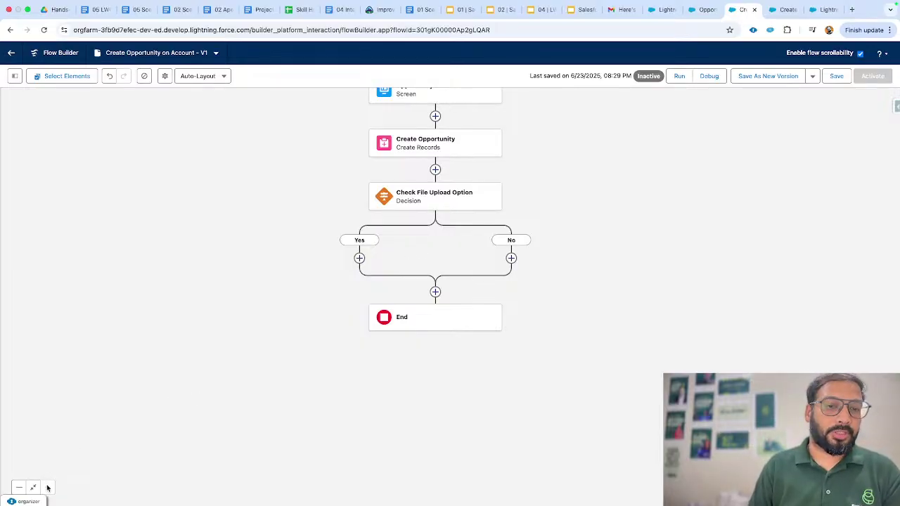
left_click(359, 258)
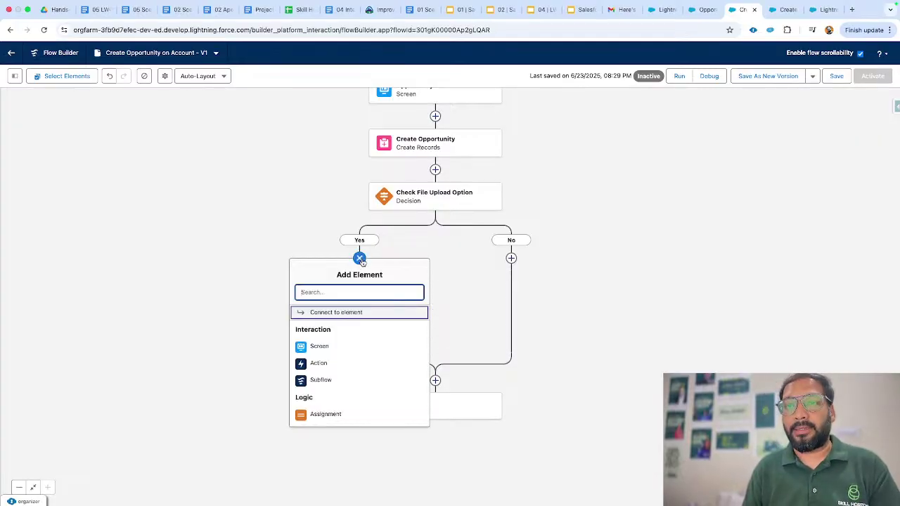
left_click(336, 349)
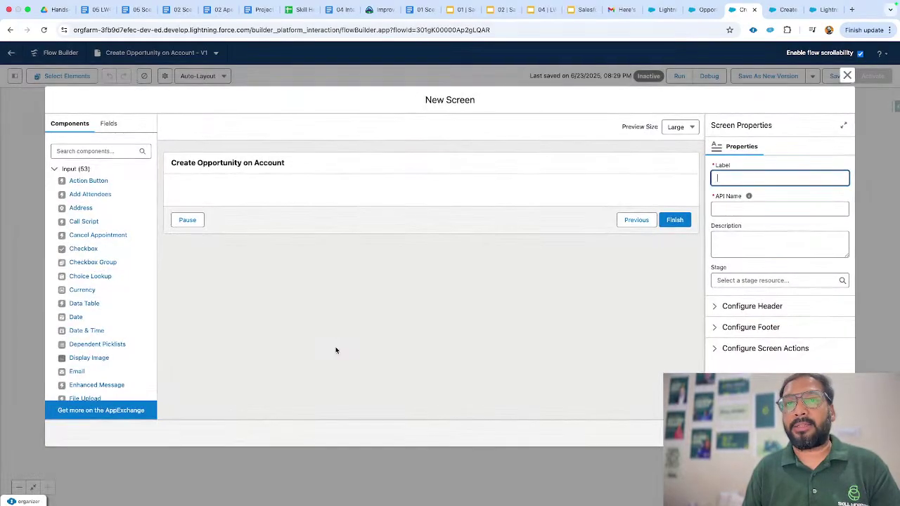
type("File Upload")
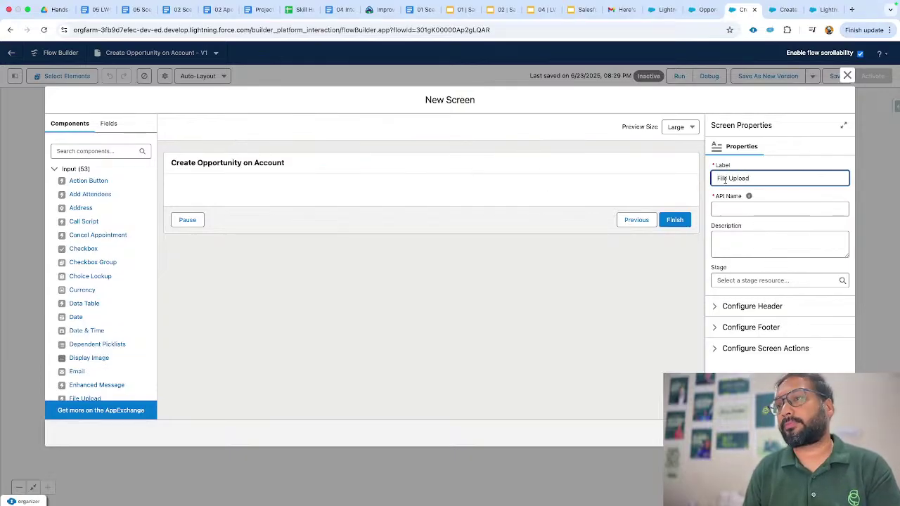
left_click(768, 198)
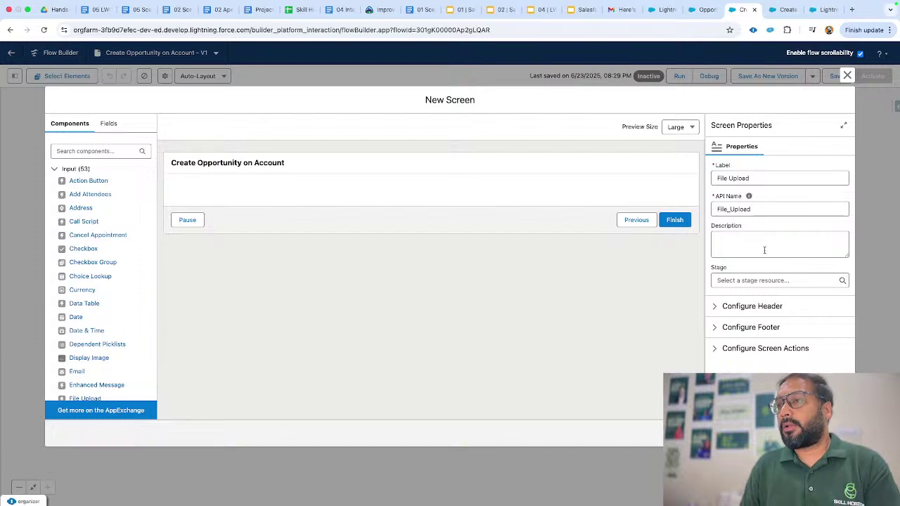
Find the File Upload component with "file" and add it to the new screen.
left_click(77, 152)
type("file")
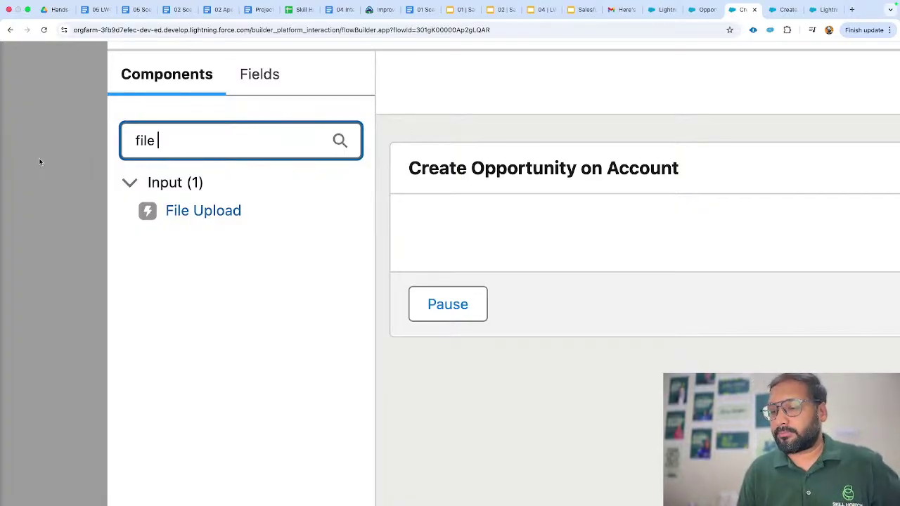
left_click(199, 211)
scroll(500, 213, "down", 3)
scroll(500, 214, "down", 3)
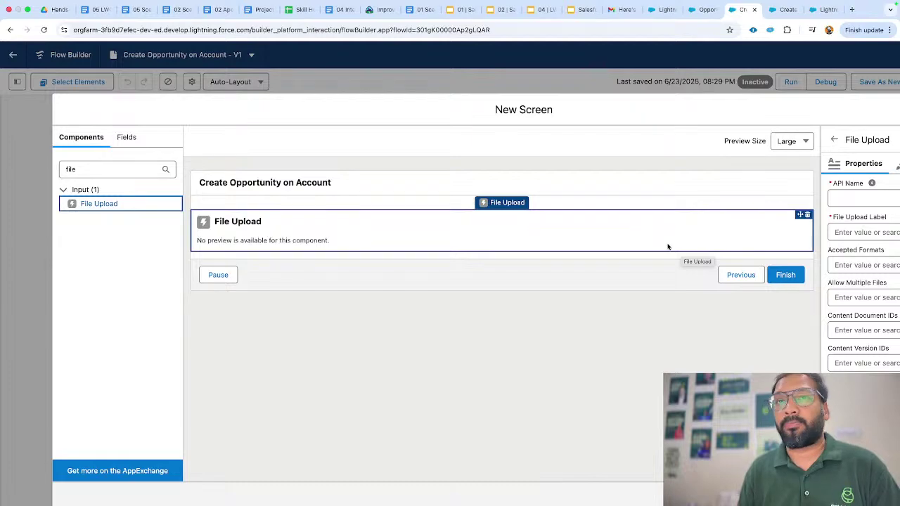
left_click(566, 248)
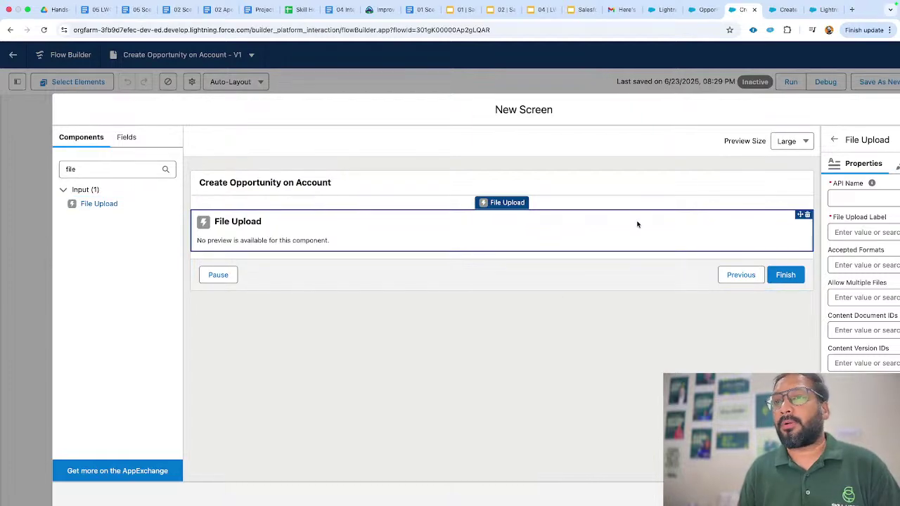
Set the File Upload component's API name to UploadFile.
scroll(636, 224, "right", 5)
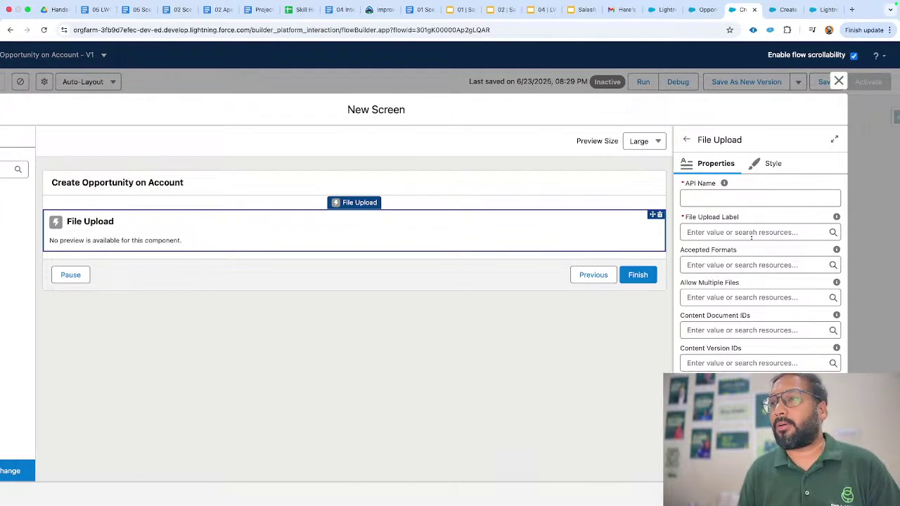
left_click(799, 196)
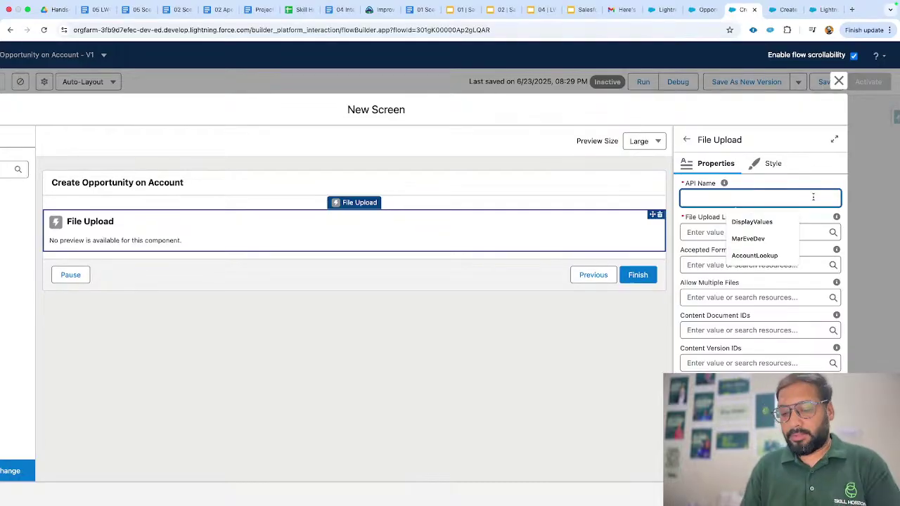
type("Upload")
key("BackSpace")
key("BackSpace")
key("BackSpace")
key("BackSpace")
key("BackSpace")
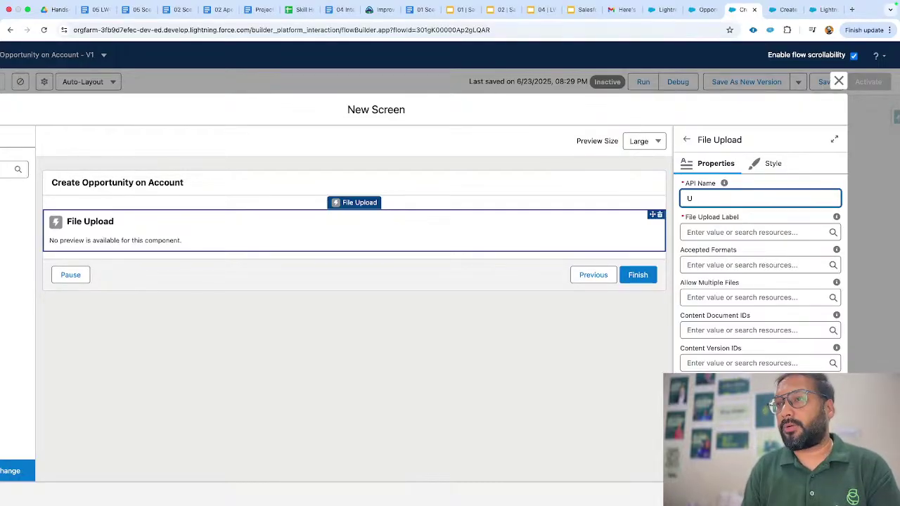
type("ploadFile")
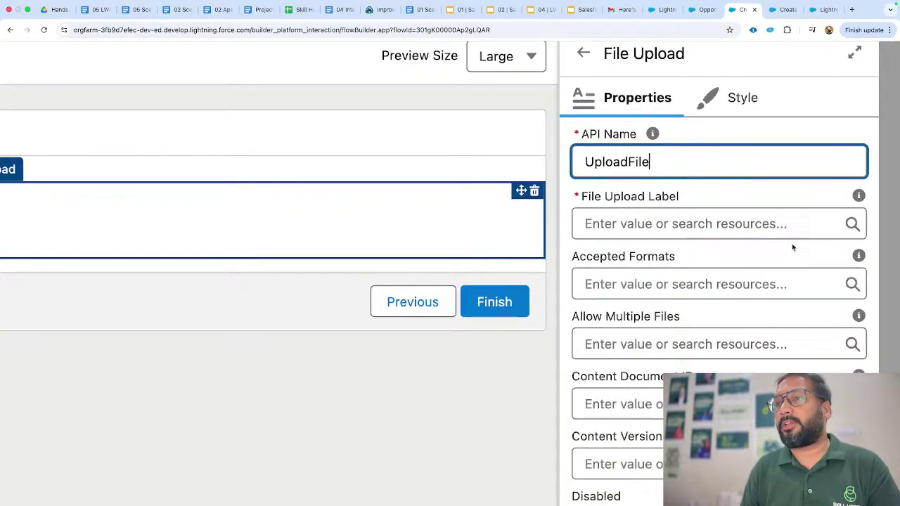
Set the component's File Upload Label to "Upload a file" and bring its remaining properties into view.
left_click(797, 234)
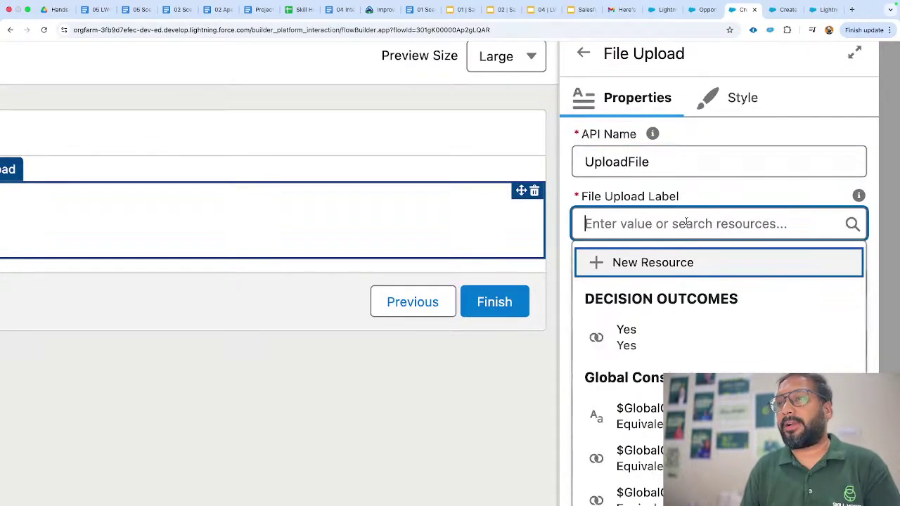
type("Upload a file")
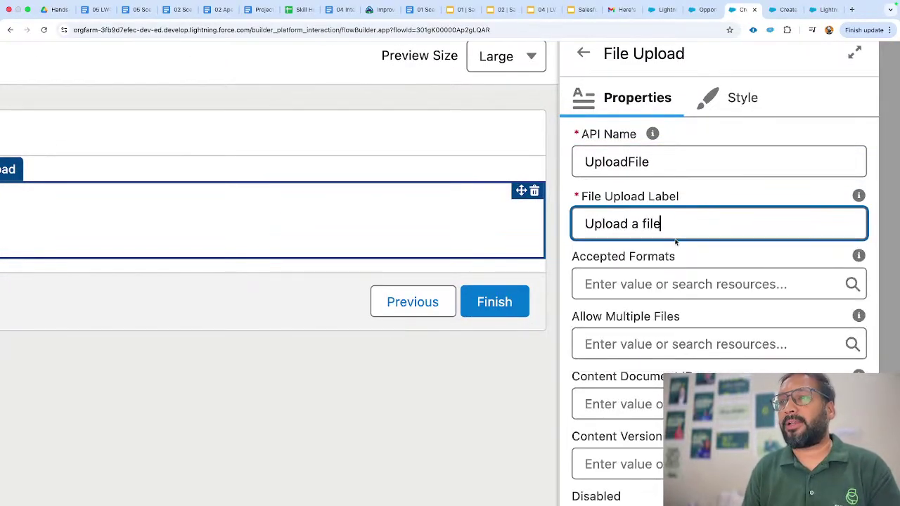
left_click(692, 251)
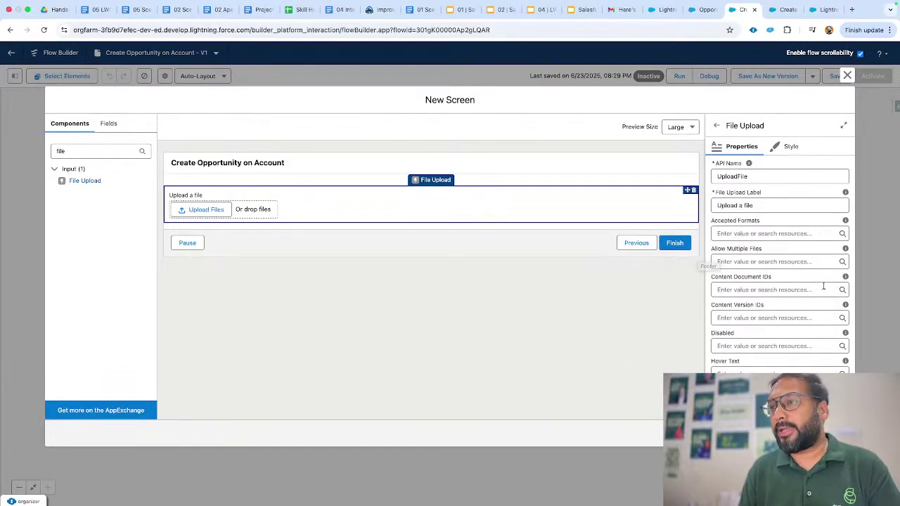
scroll(823, 286, "down", 3)
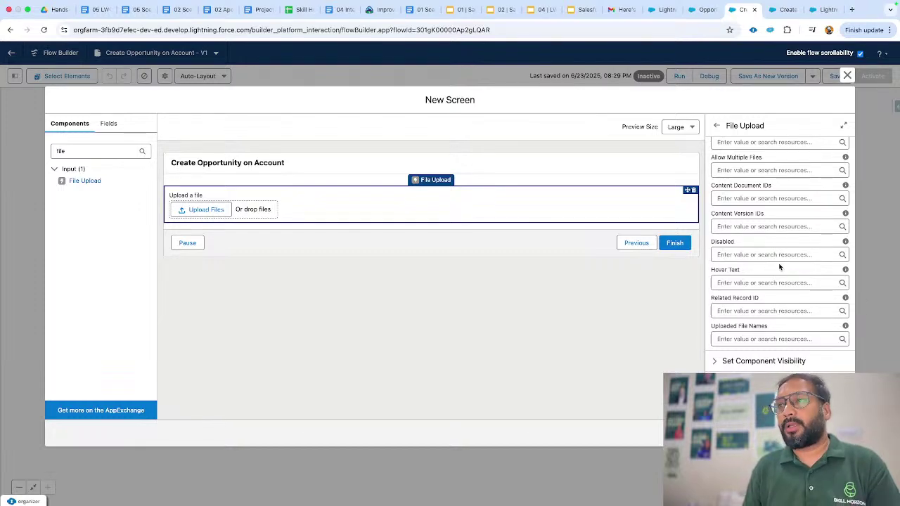
Set the File Upload component's Related Record ID to OpportunityId from Create_Opportunity, found by searching "creat".
scroll(763, 244, "up", 3)
scroll(785, 177, "up", 5)
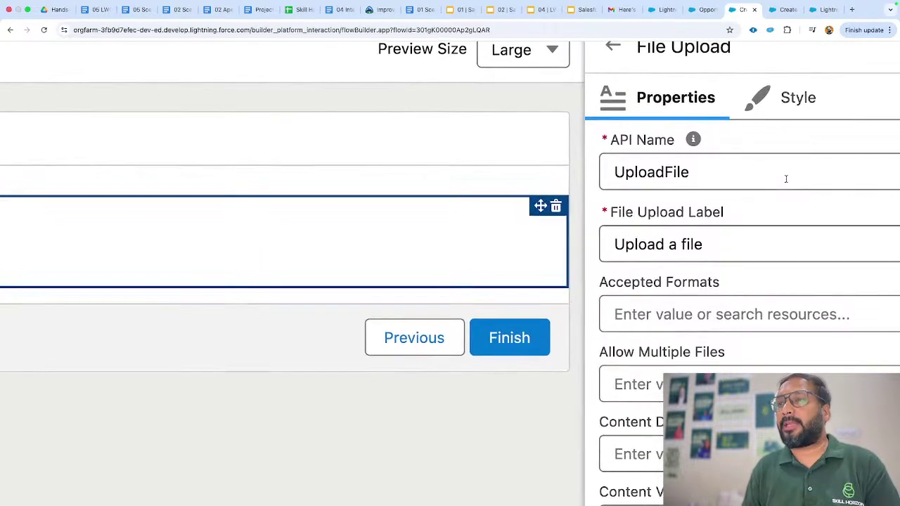
scroll(785, 178, "down", 5)
scroll(823, 300, "down", 5)
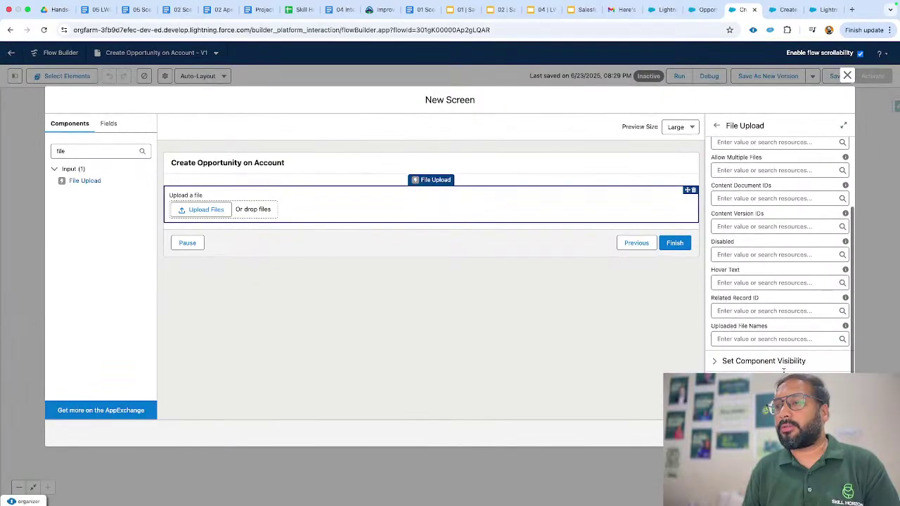
scroll(823, 300, "up", 5)
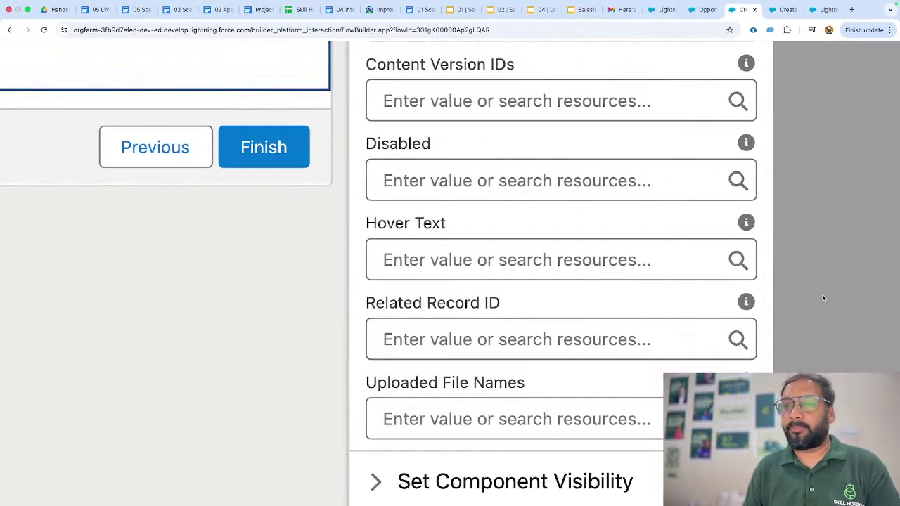
mouse_move(746, 301)
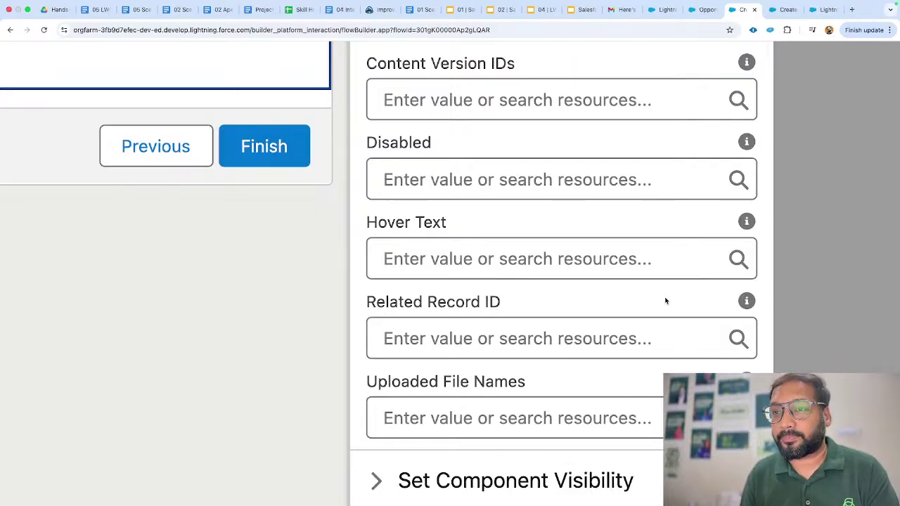
left_click(632, 338)
type("create")
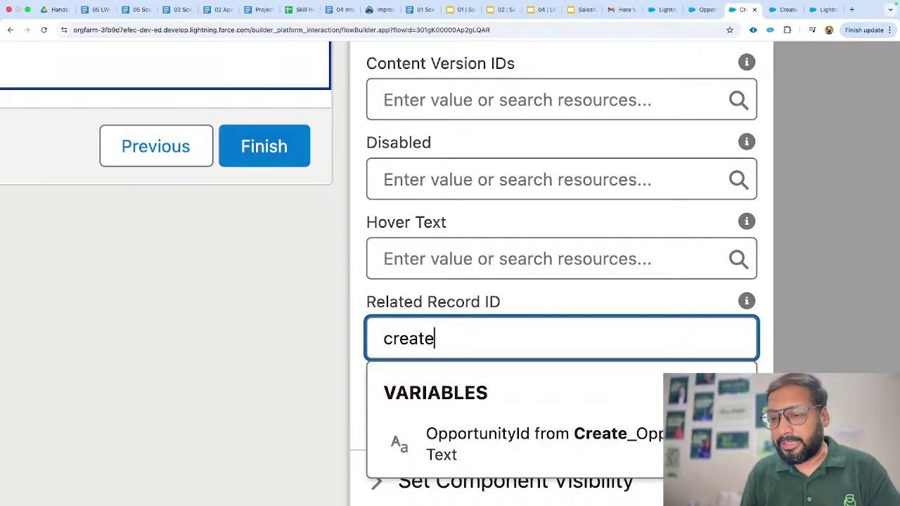
key("super+Tab")
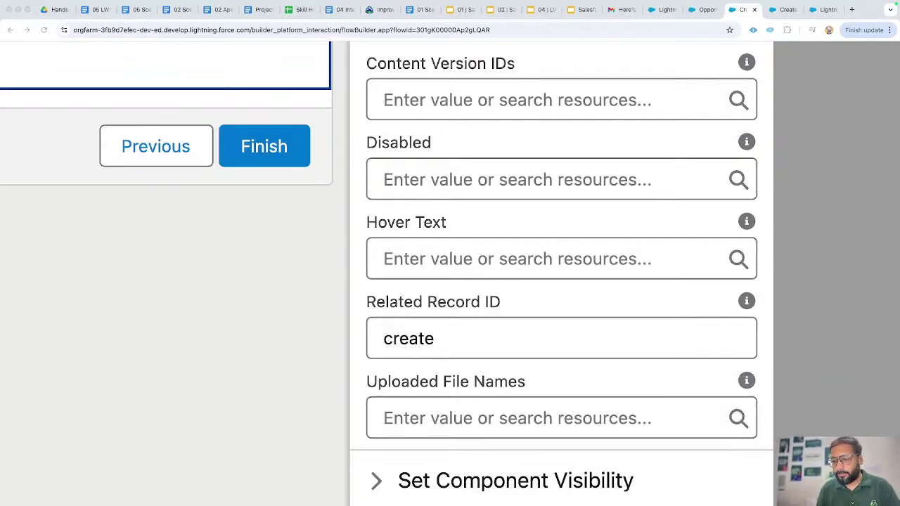
left_click(464, 332)
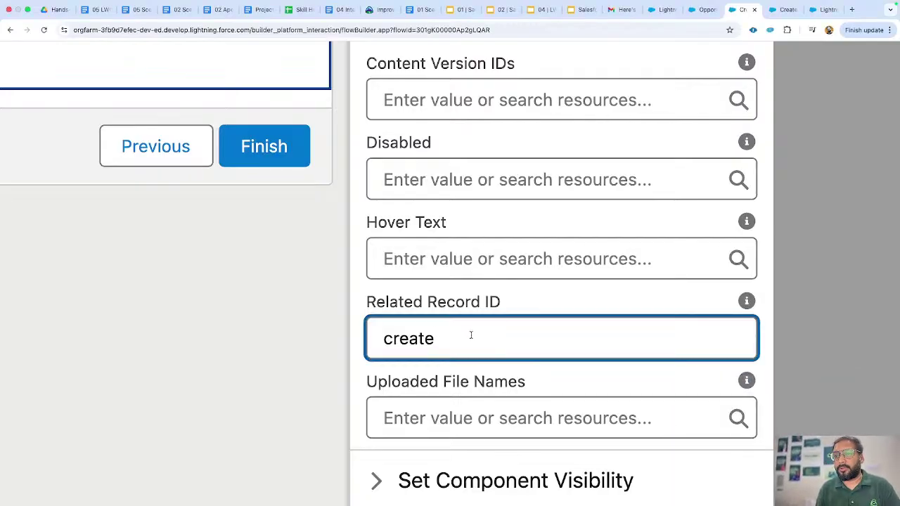
key("BackSpace")
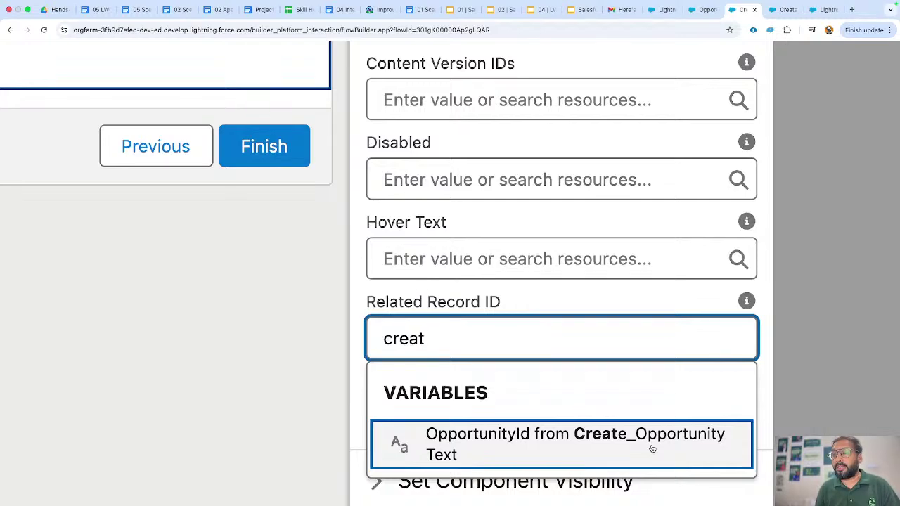
left_click(601, 442)
left_click(569, 302)
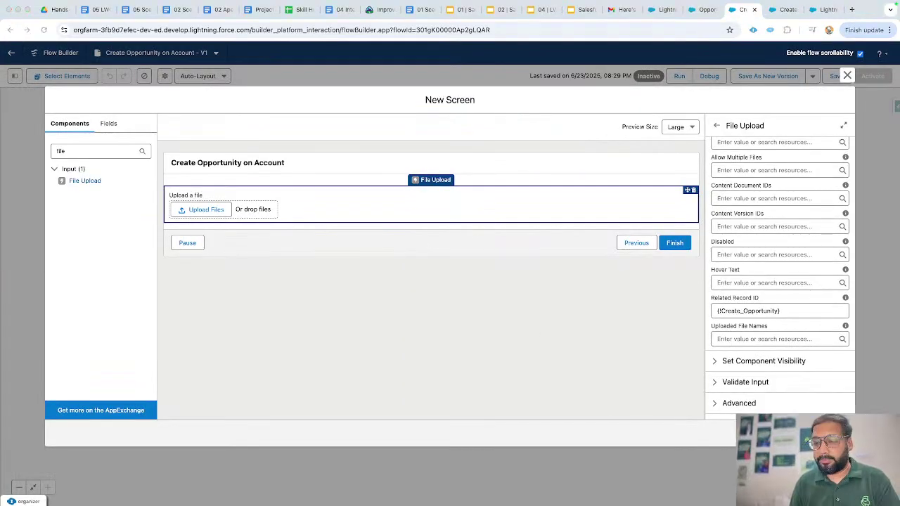
Finish configuring the File Upload screen and save the flow.
left_click(630, 293)
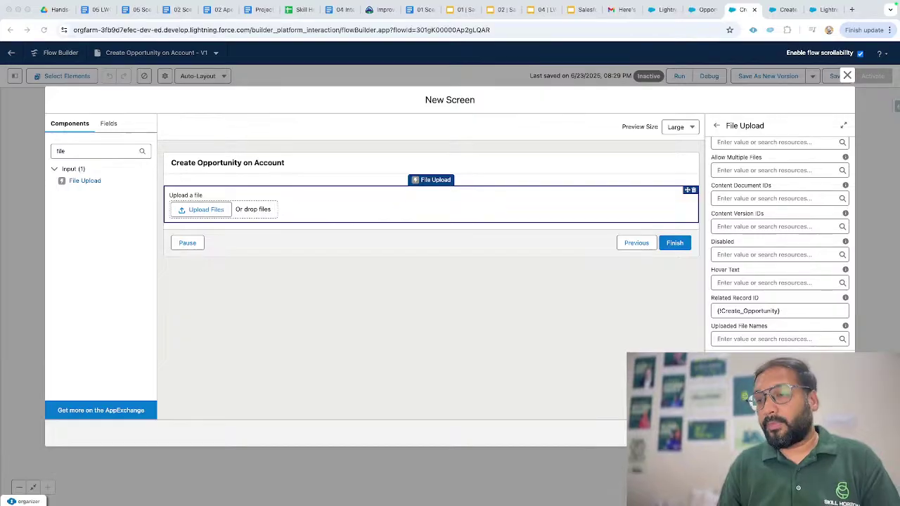
left_click(621, 363)
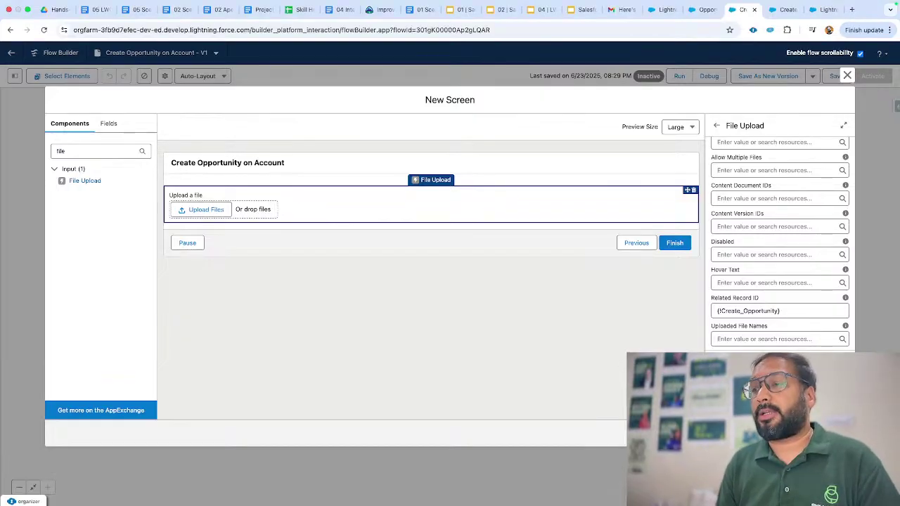
left_click(834, 433)
left_click_drag(593, 210, 584, 313)
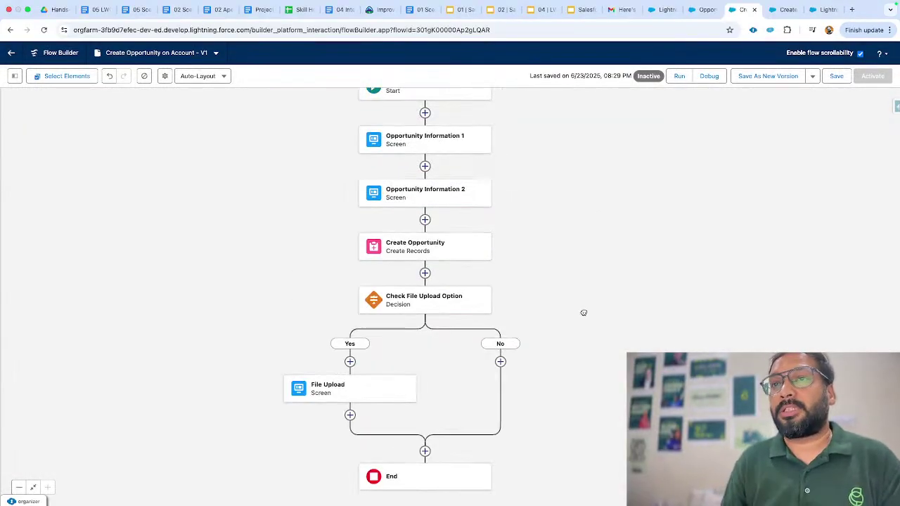
left_click_drag(586, 246, 588, 265)
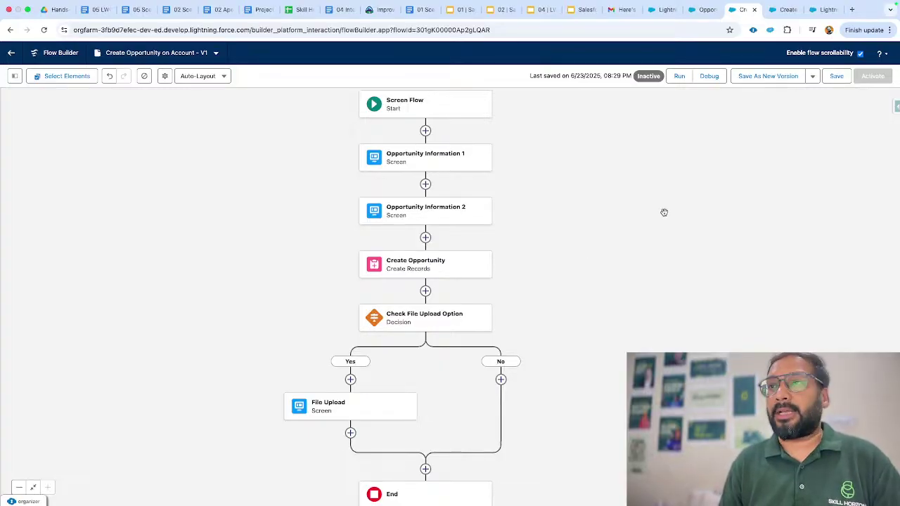
left_click(836, 76)
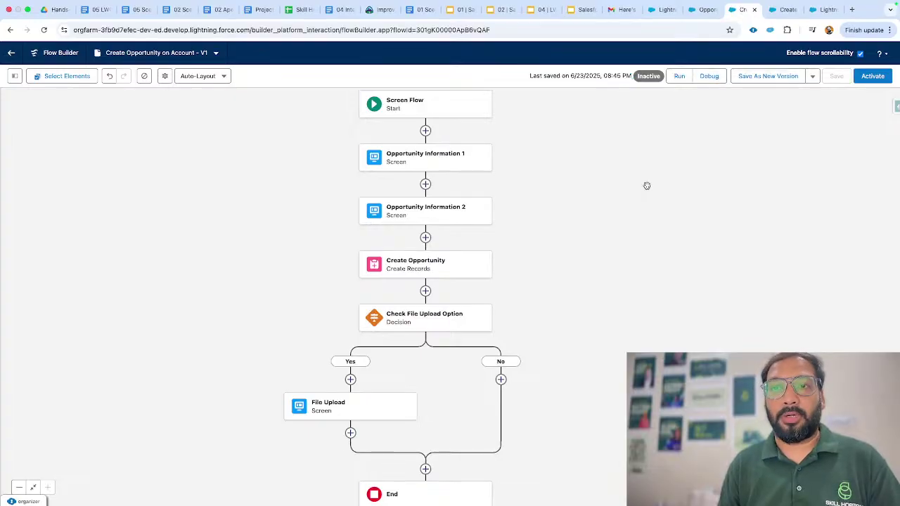
Activate the Create Opportunity on Account flow.
left_click_drag(686, 166, 664, 173)
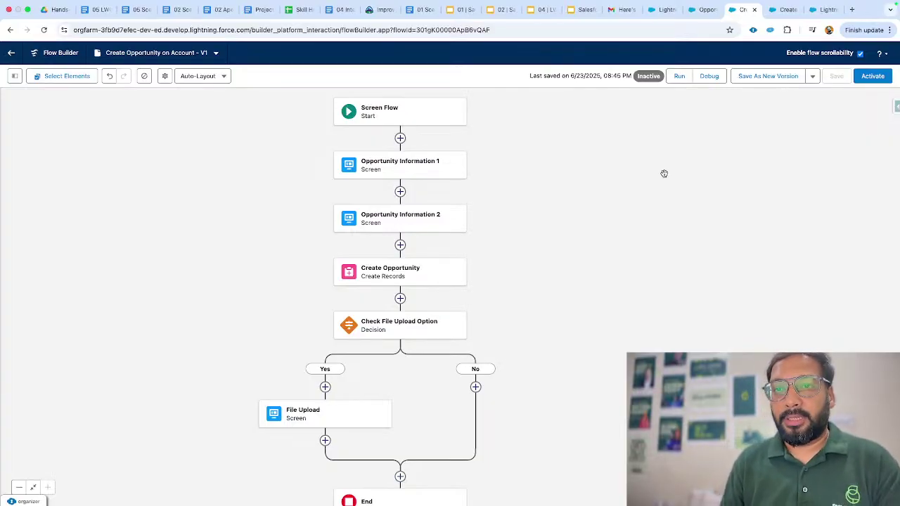
left_click_drag(655, 174, 671, 175)
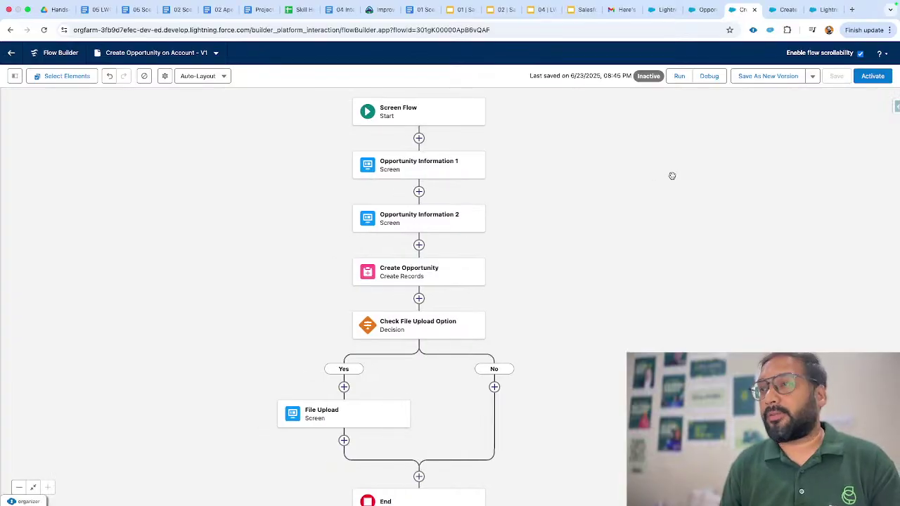
left_click(872, 76)
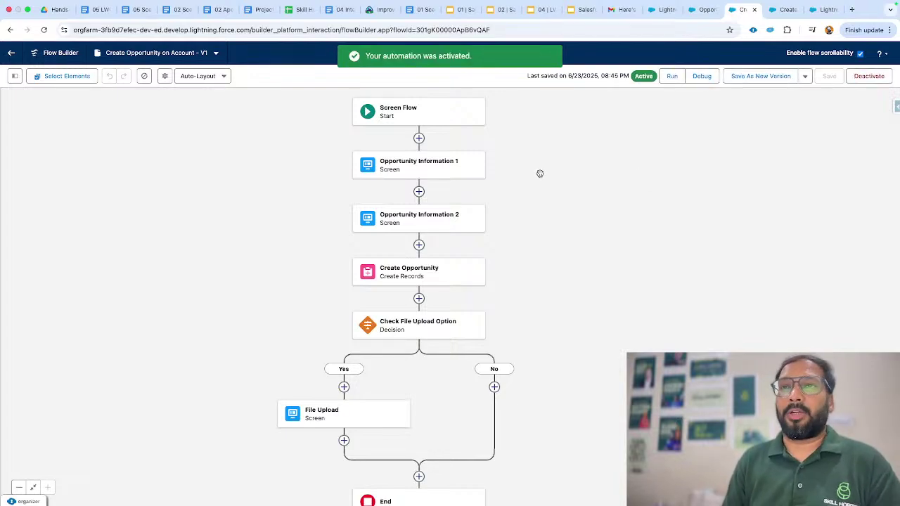
left_click_drag(540, 174, 512, 173)
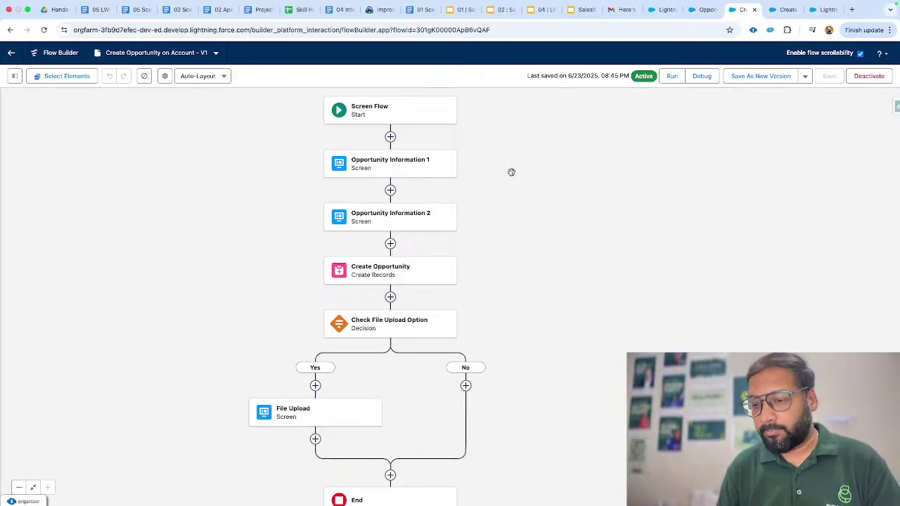
Return to the Sales app, find the Service Console app with "service" and switch to it.
left_click(699, 11)
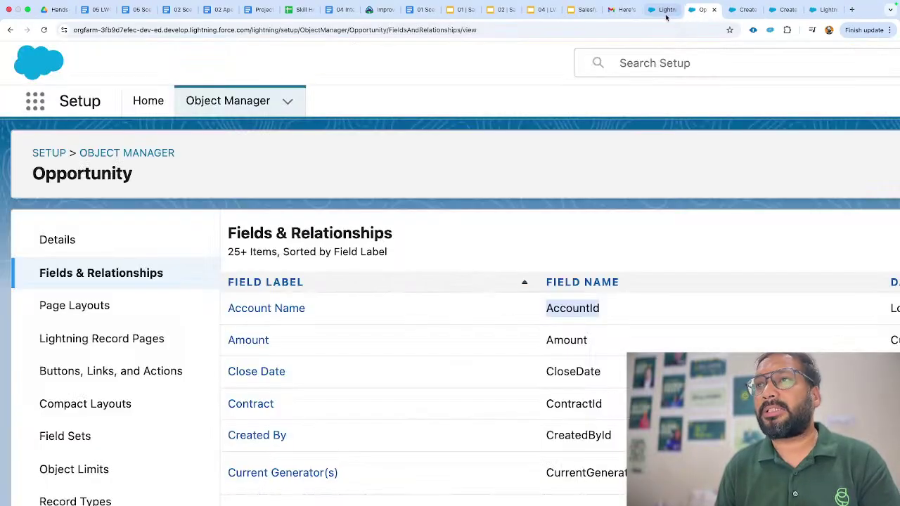
left_click(660, 12)
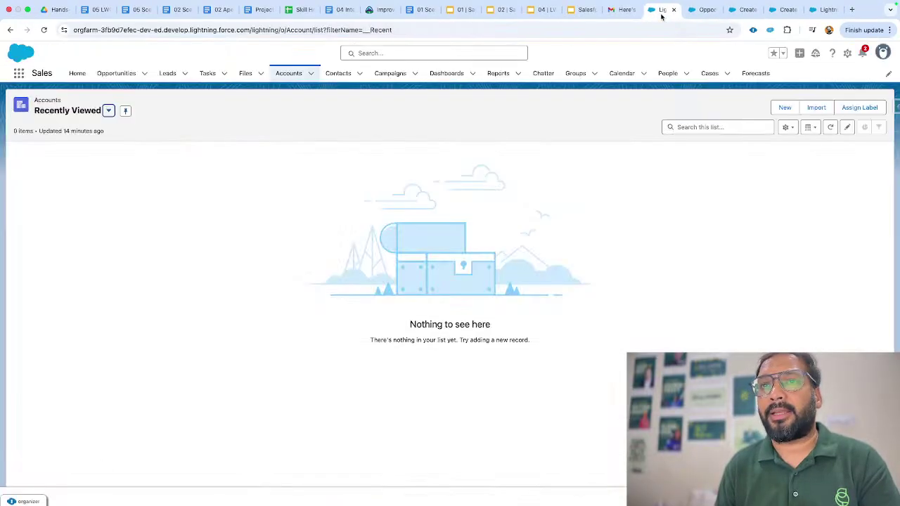
left_click(76, 75)
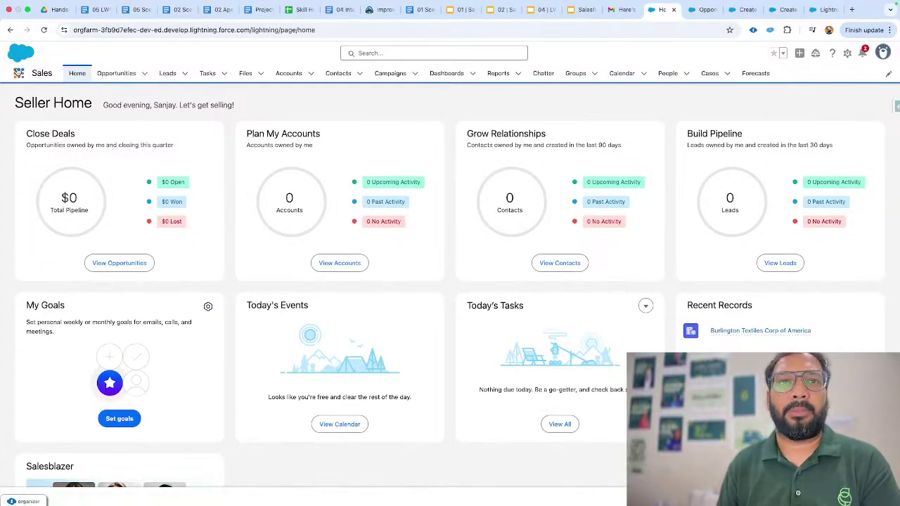
left_click(18, 73)
type("service")
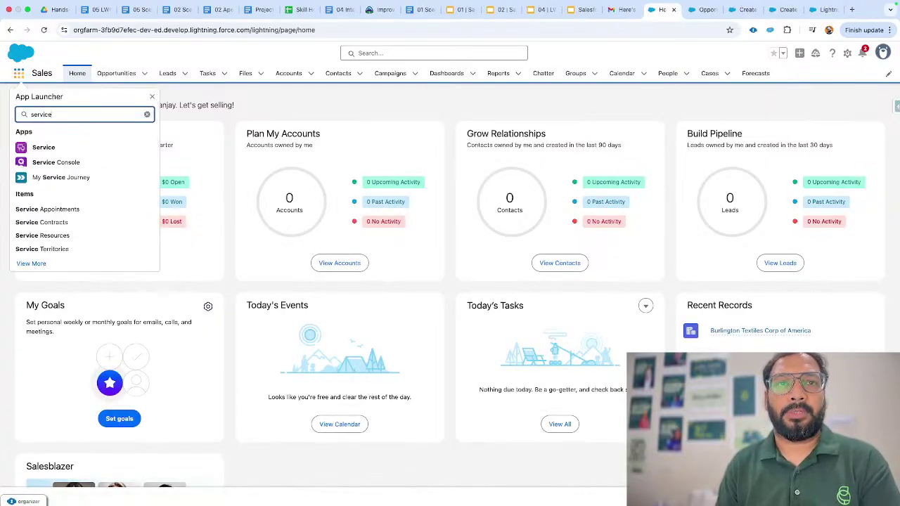
left_click(47, 163)
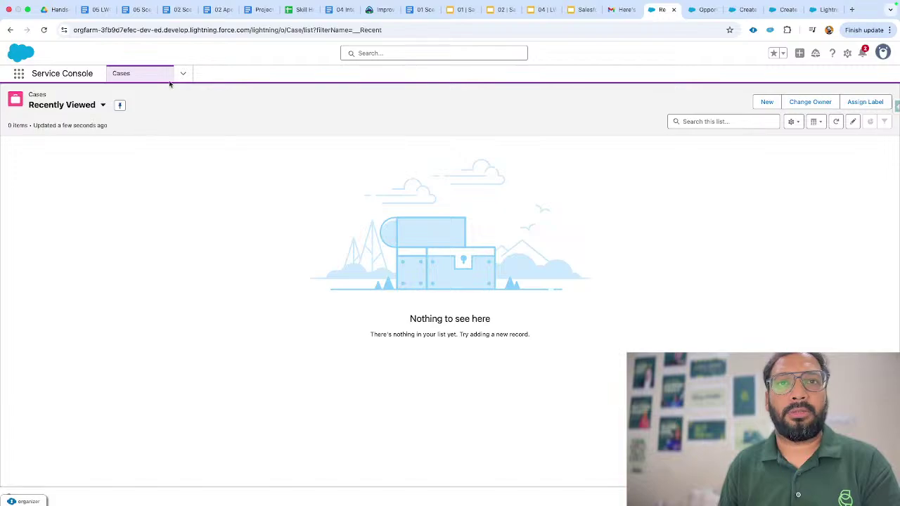
Go to the Service Console's Home page and open that page for editing in the Lightning App Builder.
left_click(182, 74)
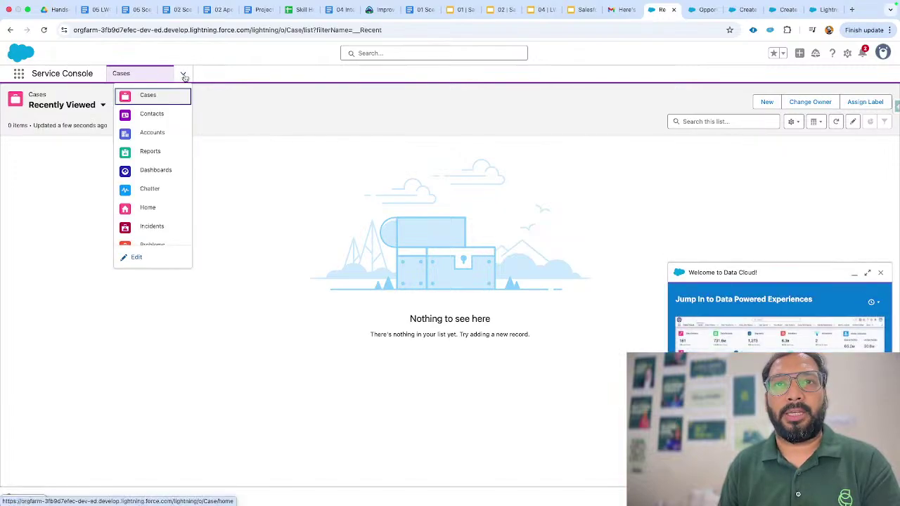
left_click(151, 207)
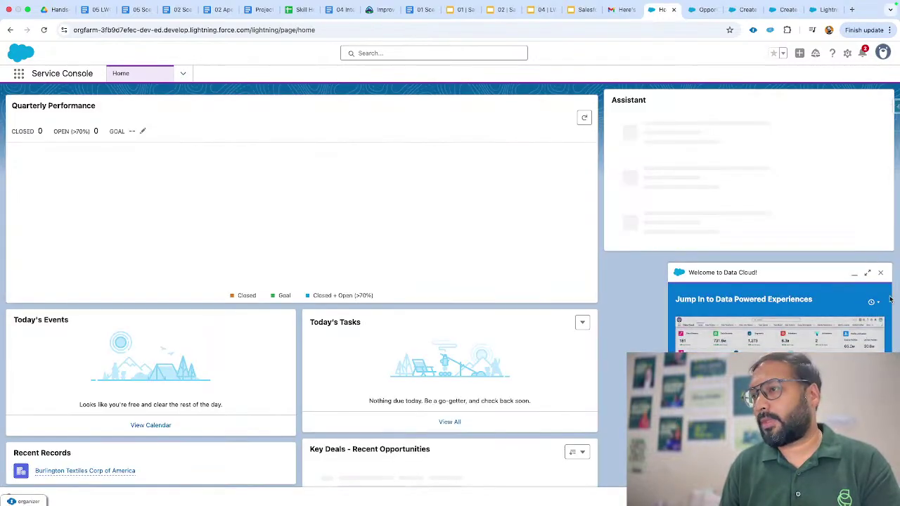
left_click(880, 272)
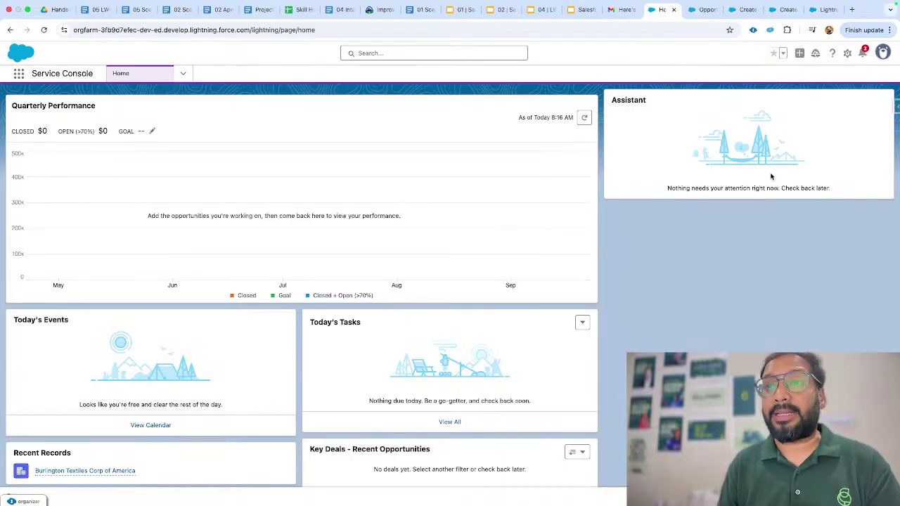
left_click(847, 54)
left_click(771, 209)
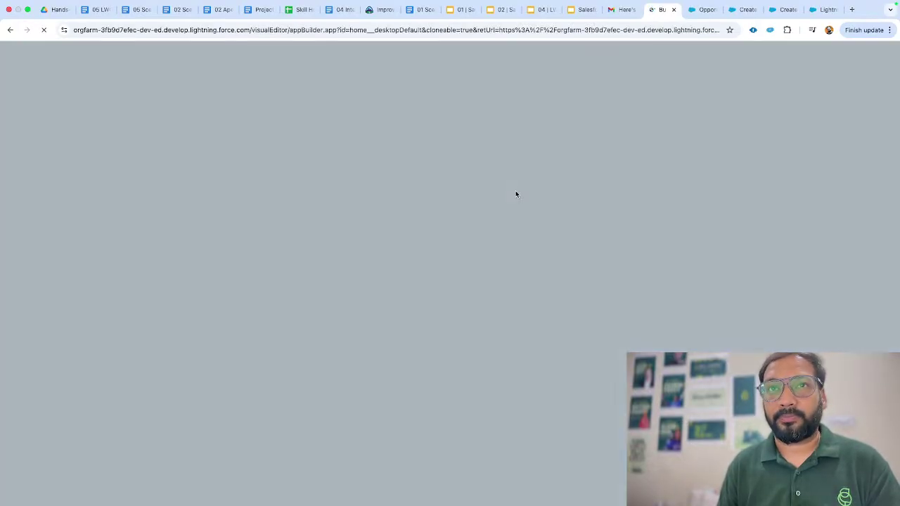
Find the Flow component with "flow" and place it below the Assistant component on the Home page.
scroll(76, 257, "down", 1)
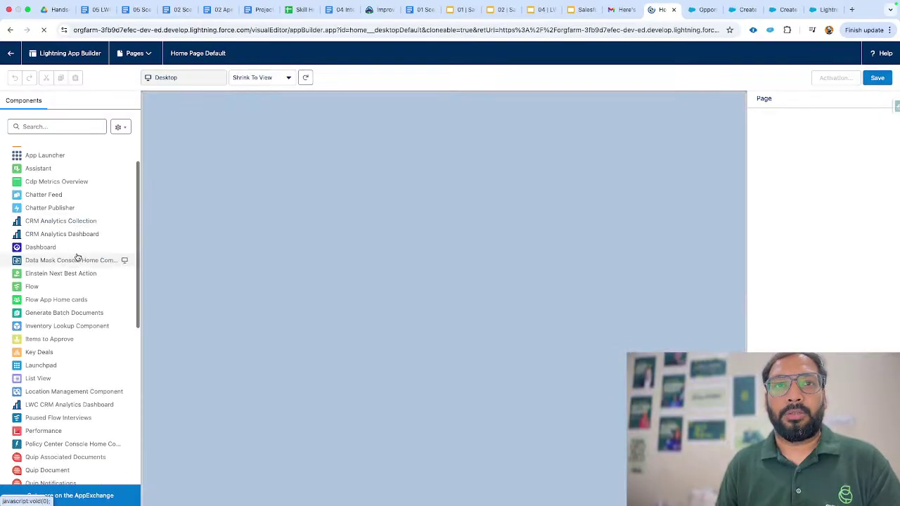
left_click(67, 127)
type("flow")
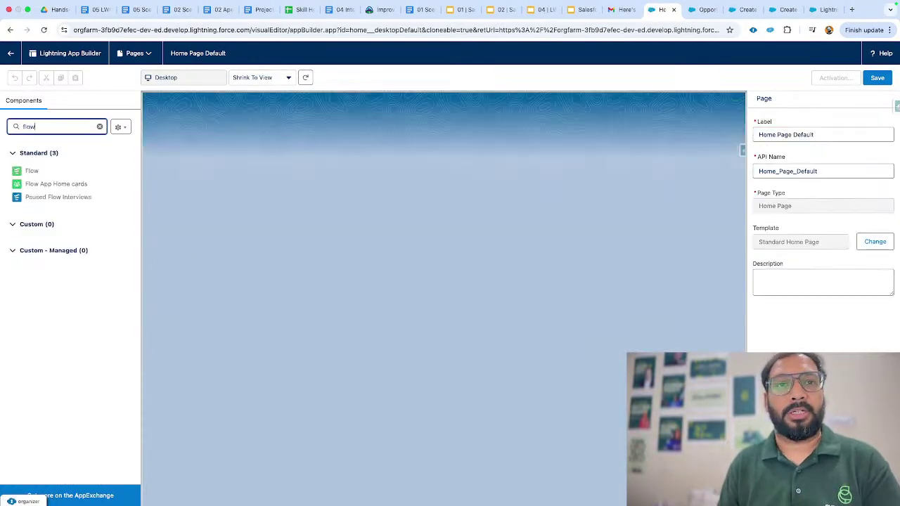
left_click(41, 175)
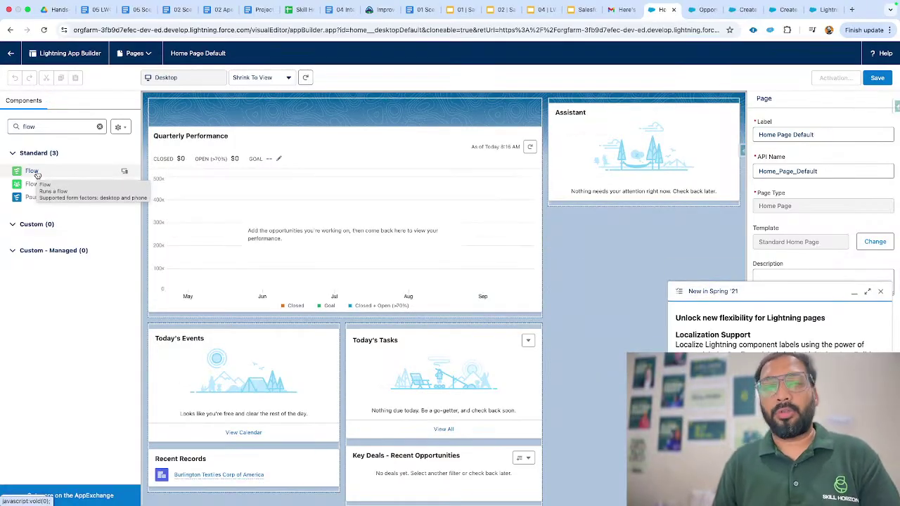
left_click_drag(37, 174, 596, 193)
left_click(880, 291)
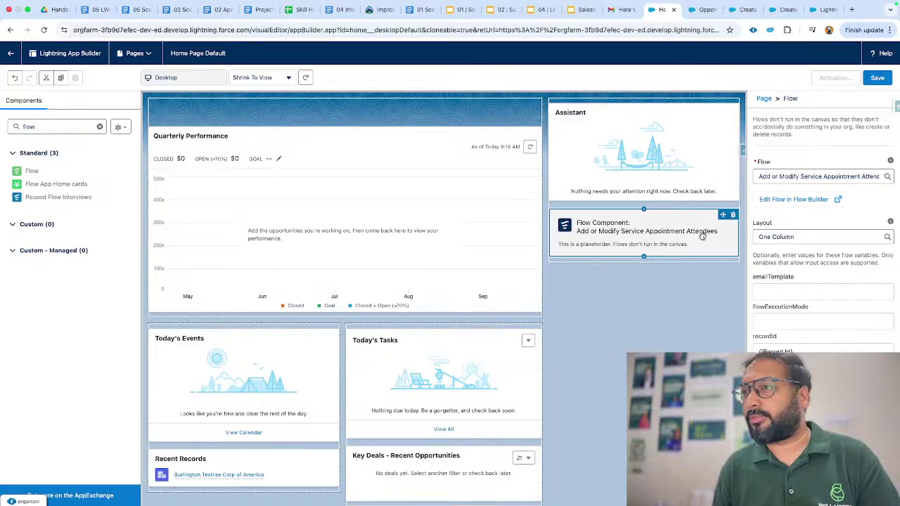
Set the Flow component on the Home page to run the Create Opportunity on Account flow.
left_click(804, 176)
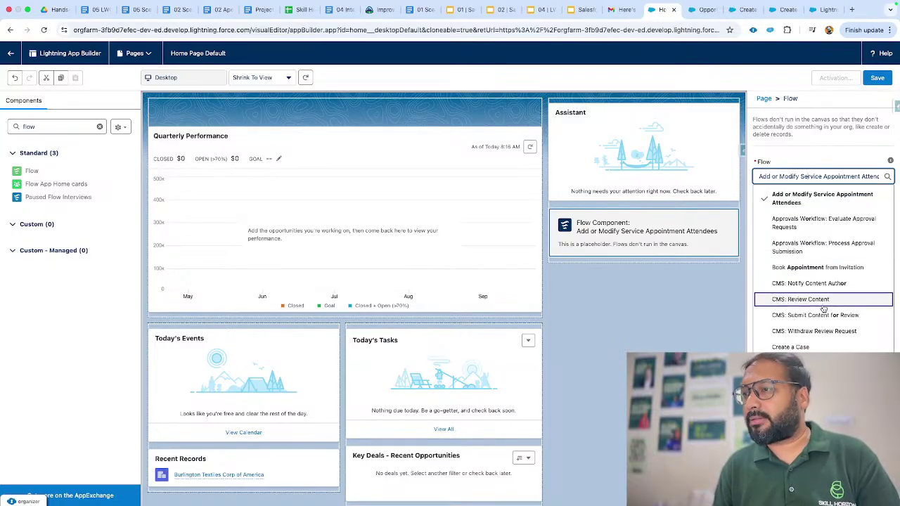
scroll(822, 306, "down", 2)
scroll(823, 307, "down", 2)
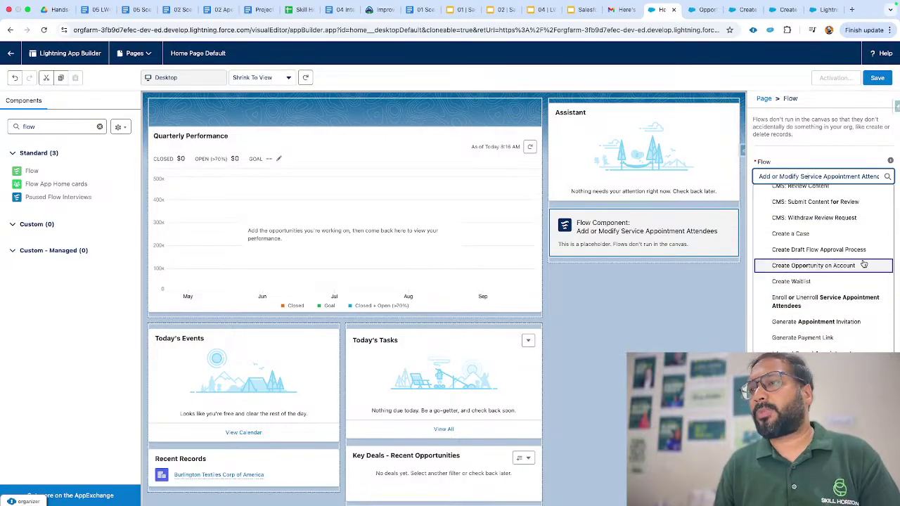
scroll(869, 273, "up", 5)
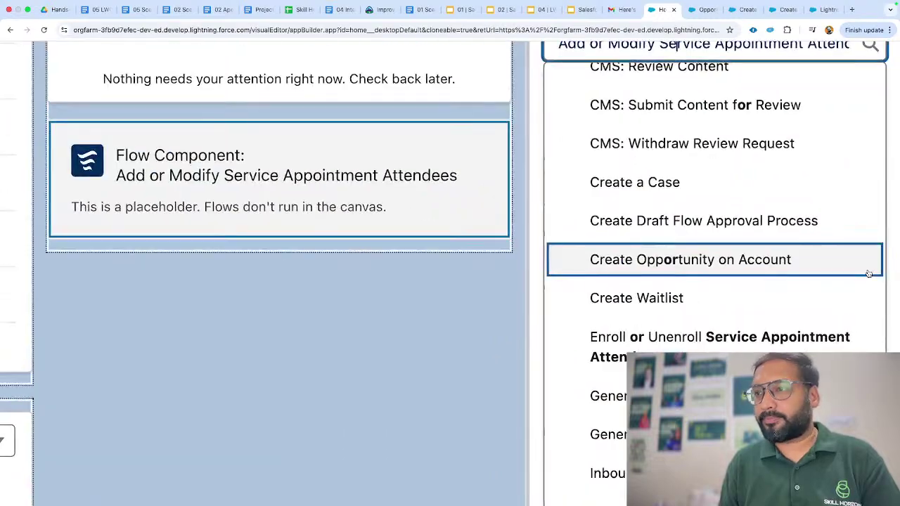
left_click(682, 260)
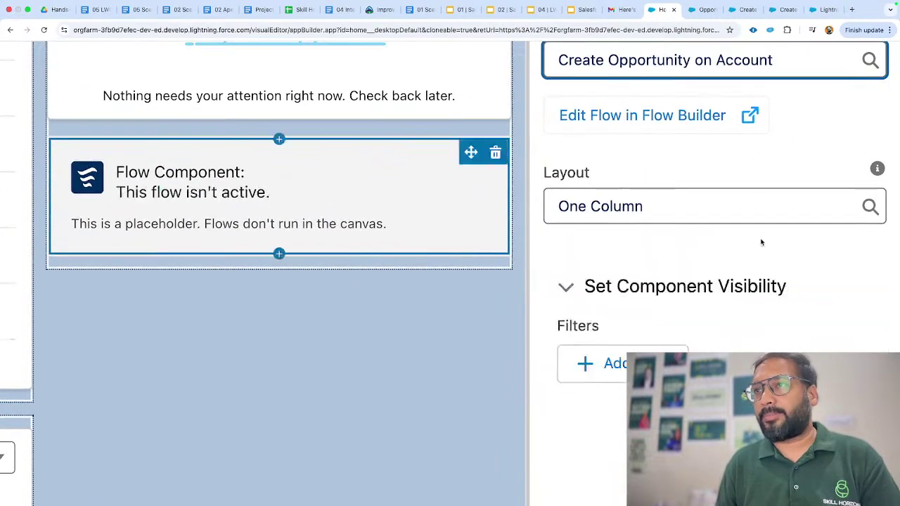
Save the Home page with its Flow component and activate it as the app default for the Service Console app.
scroll(761, 241, "down", 5)
scroll(816, 204, "down", 5)
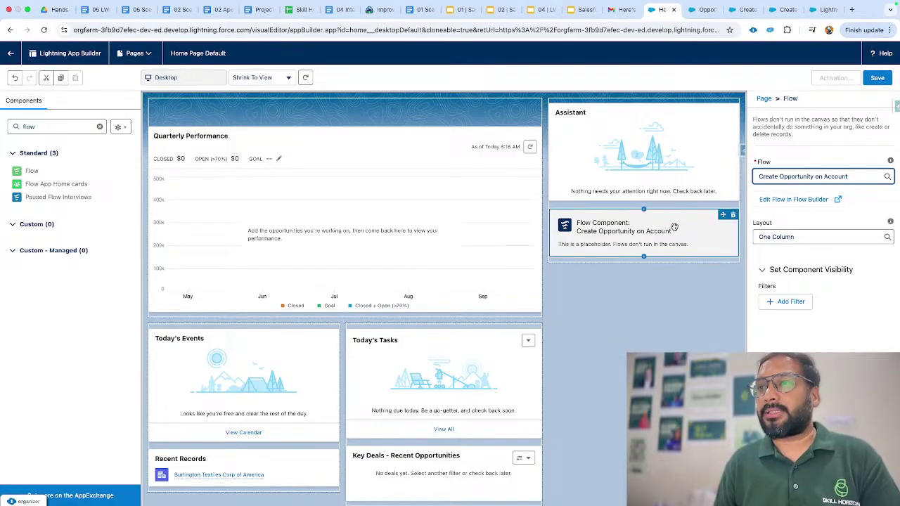
left_click(877, 78)
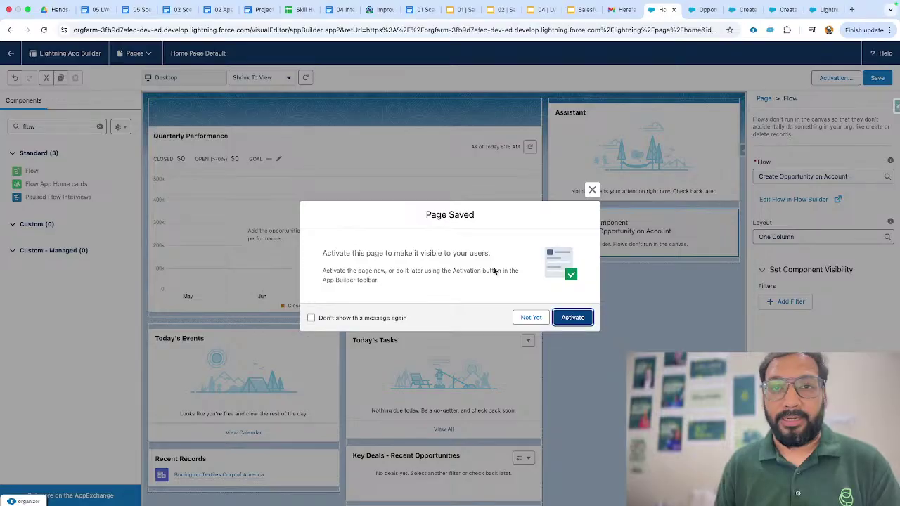
left_click(578, 317)
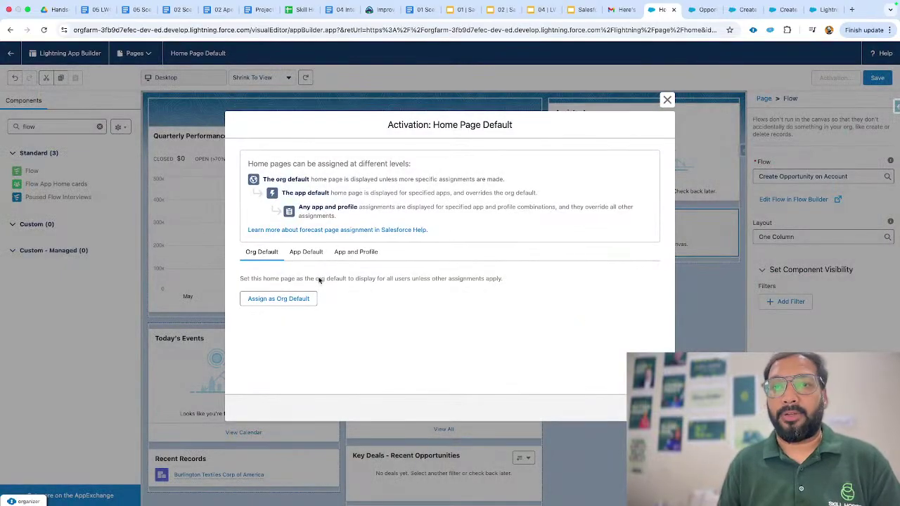
left_click(308, 254)
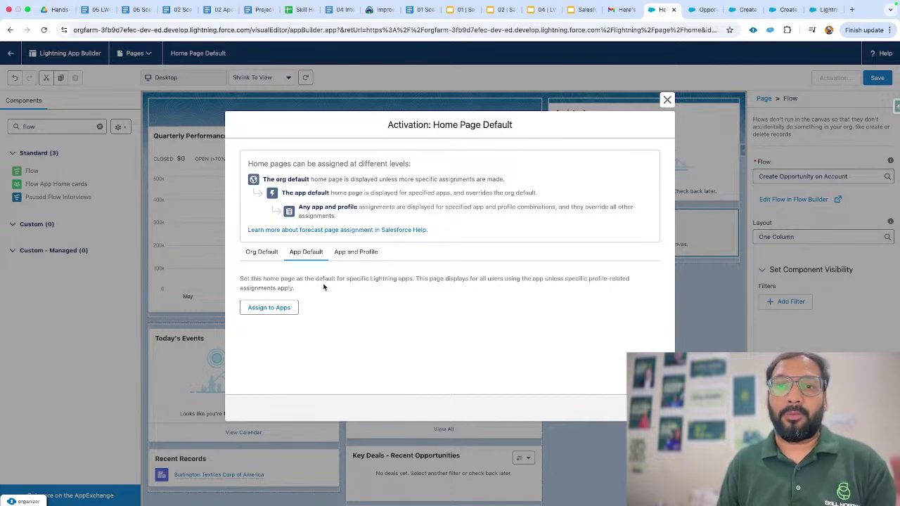
left_click(275, 307)
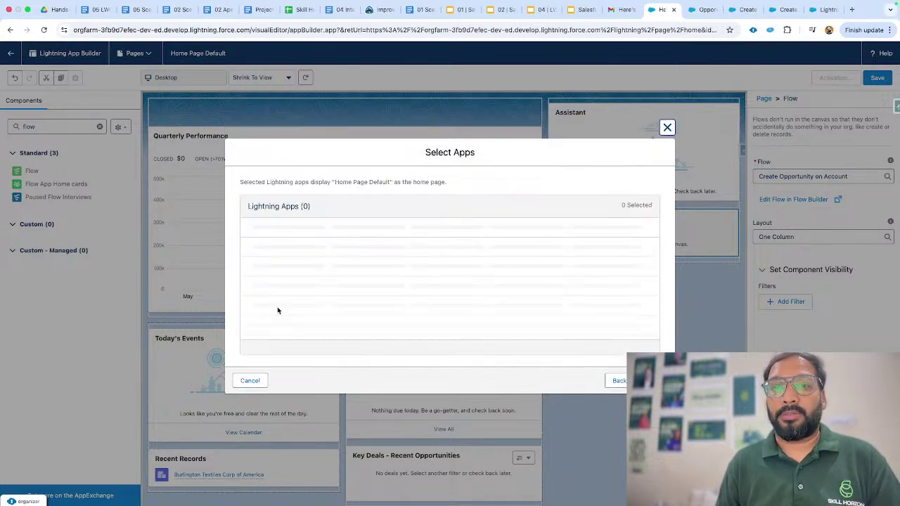
scroll(278, 306, "down", 5)
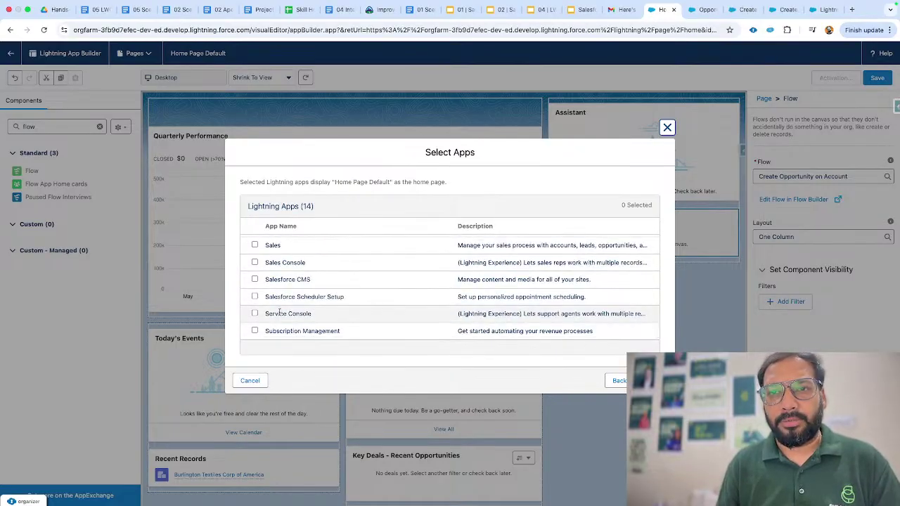
left_click(254, 314)
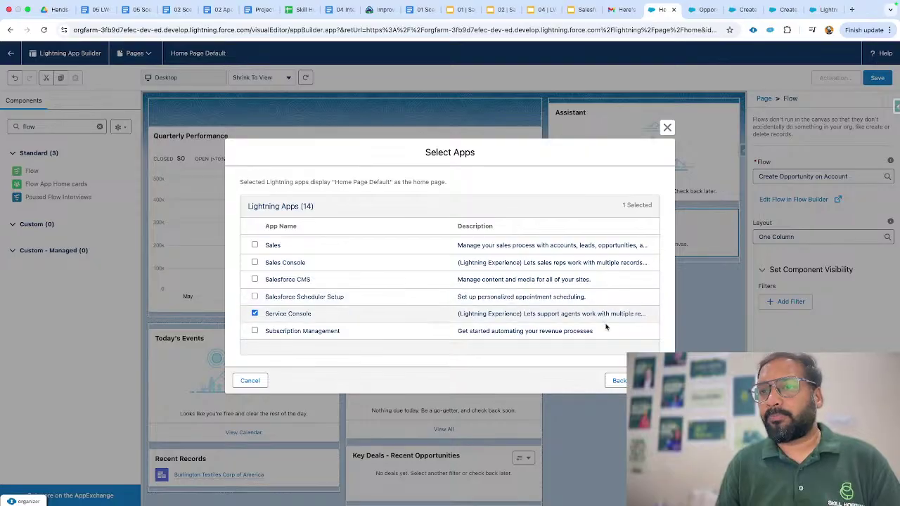
left_click(650, 381)
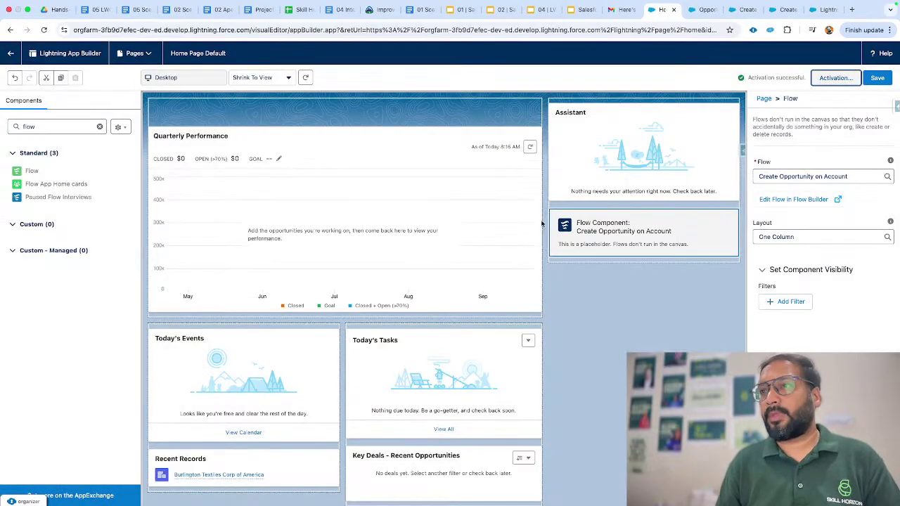
Leave the Lightning App Builder and check the Service Console Home page for the flow.
left_click(10, 59)
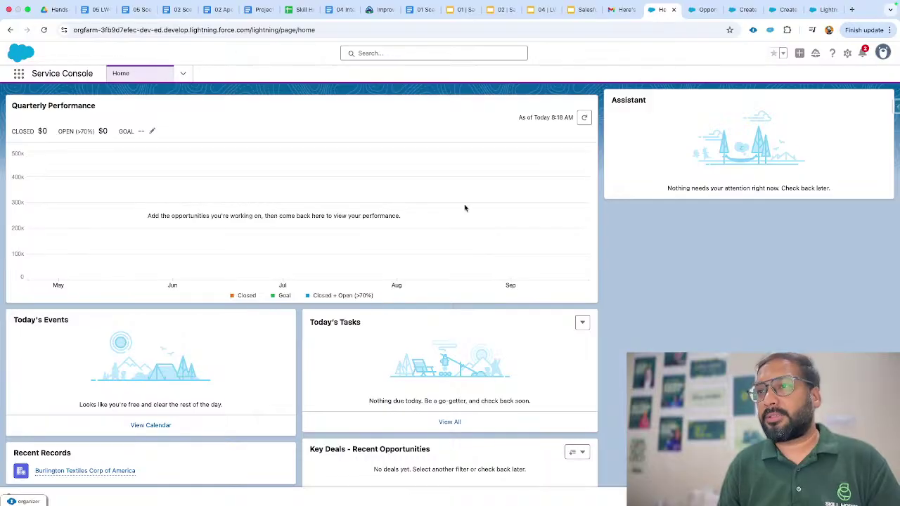
scroll(497, 281, "down", 2)
scroll(498, 281, "up", 2)
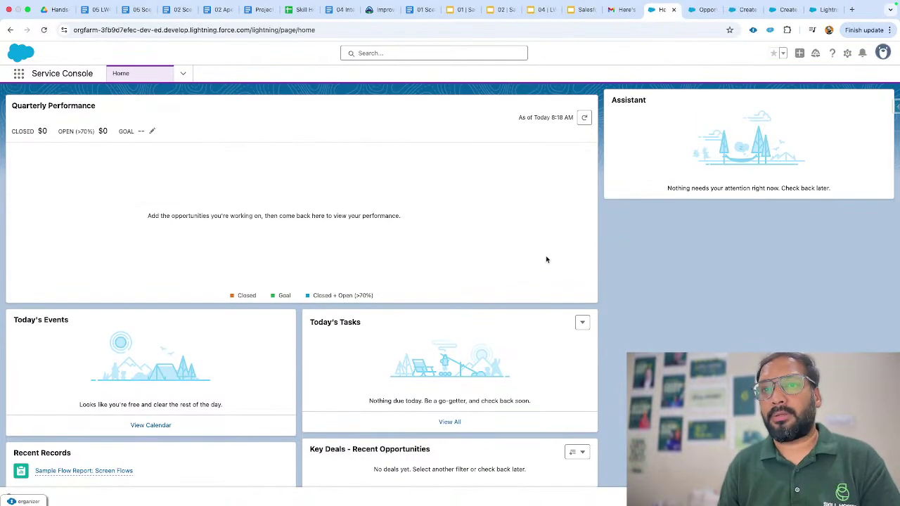
scroll(546, 258, "down", 2)
scroll(546, 258, "up", 2)
Review the full list of available apps in the App Launcher.
left_click(846, 53)
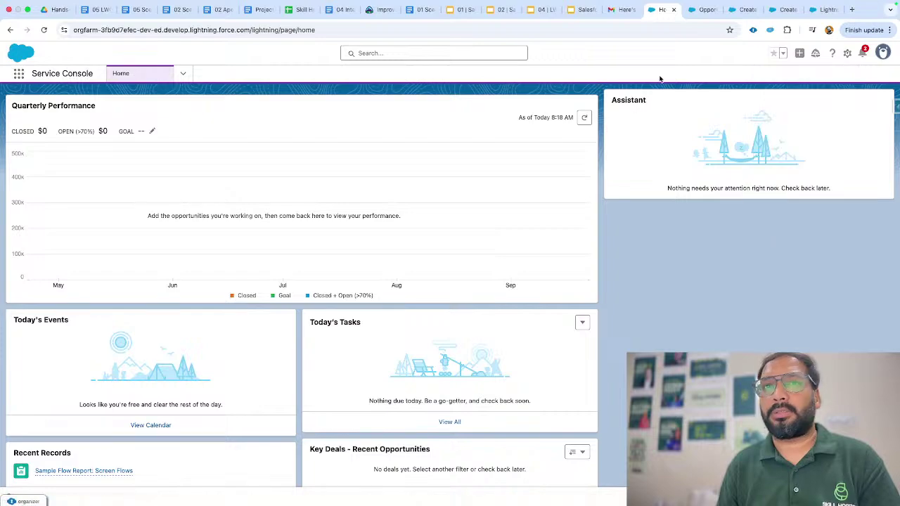
left_click(19, 74)
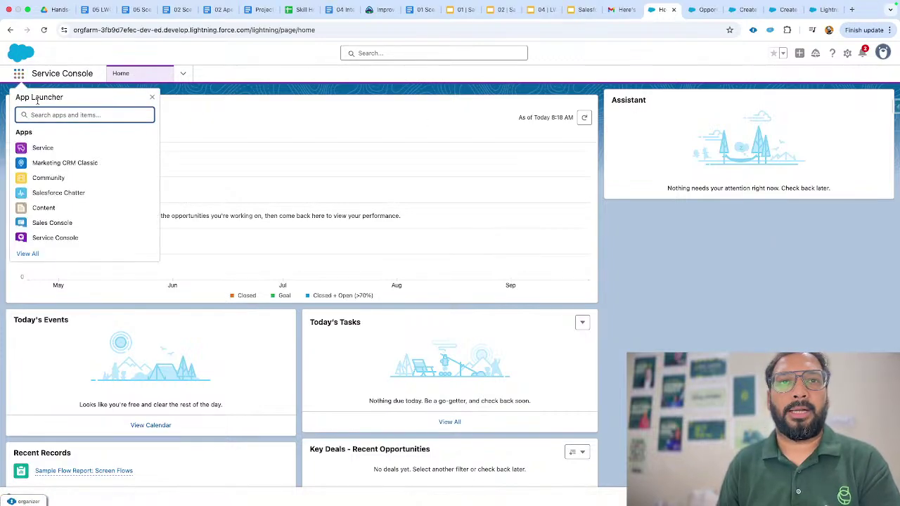
left_click(153, 99)
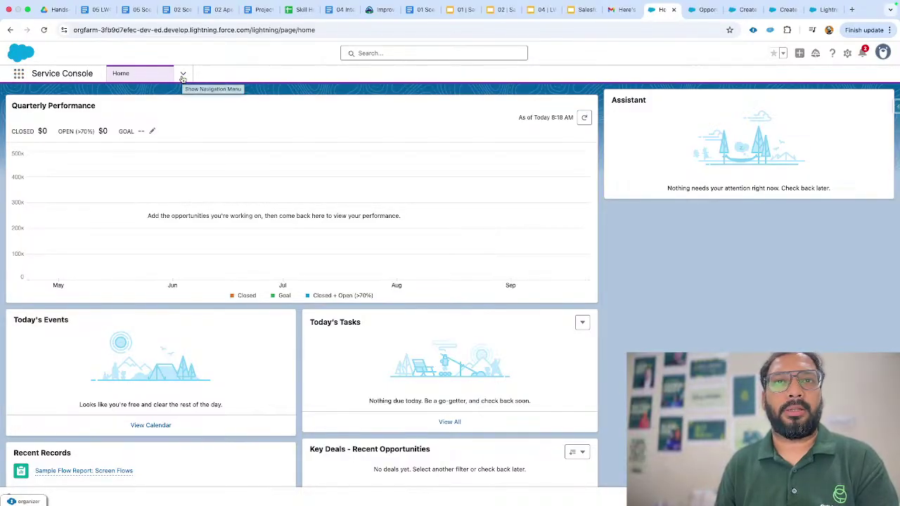
left_click(19, 73)
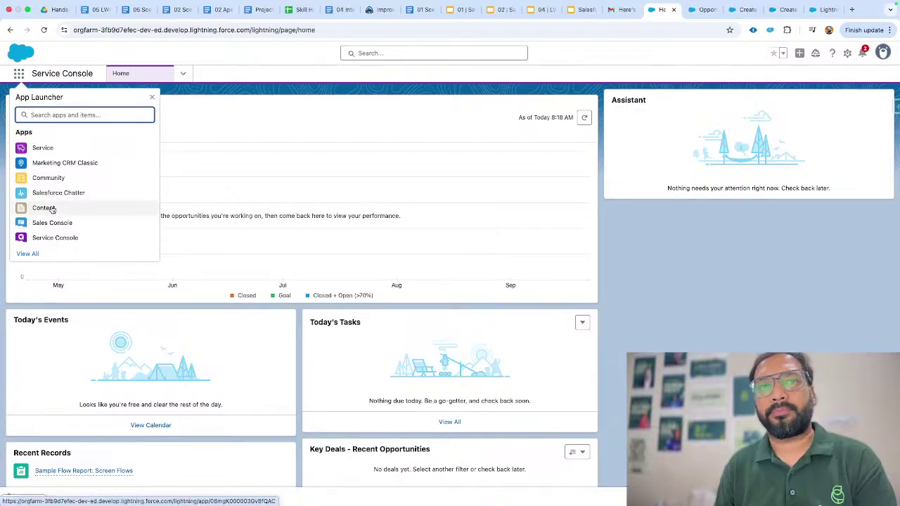
left_click(32, 253)
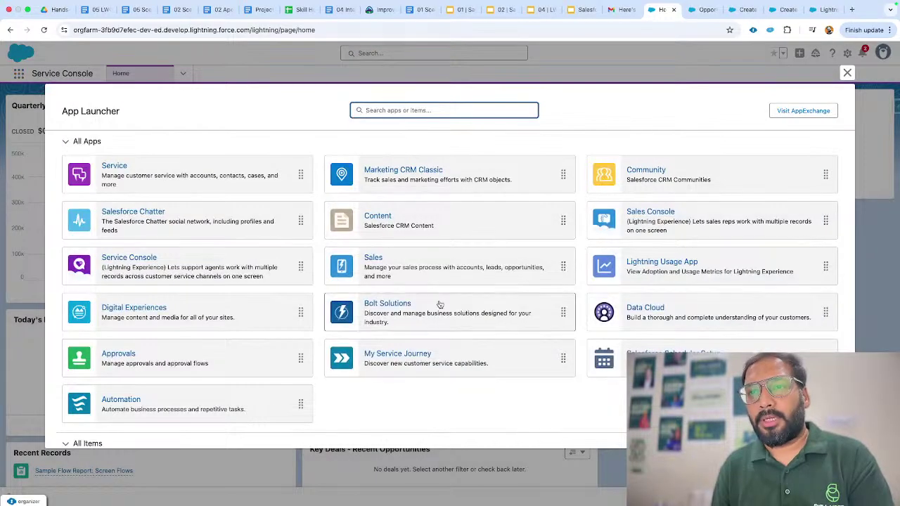
scroll(438, 305, "down", 2)
scroll(438, 303, "up", 2)
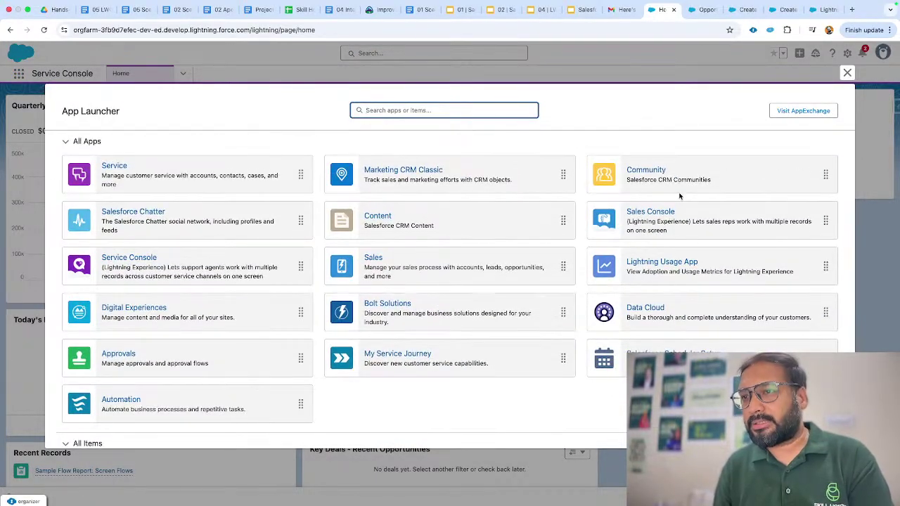
left_click(847, 72)
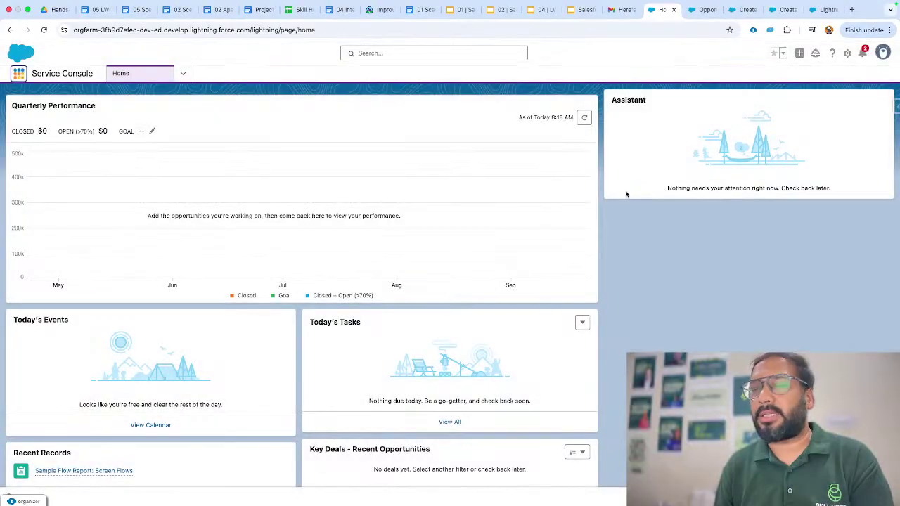
Reopen the Home page for editing, find the Flow component with "flow" and place it below the Assistant component.
left_click(847, 53)
left_click(788, 212)
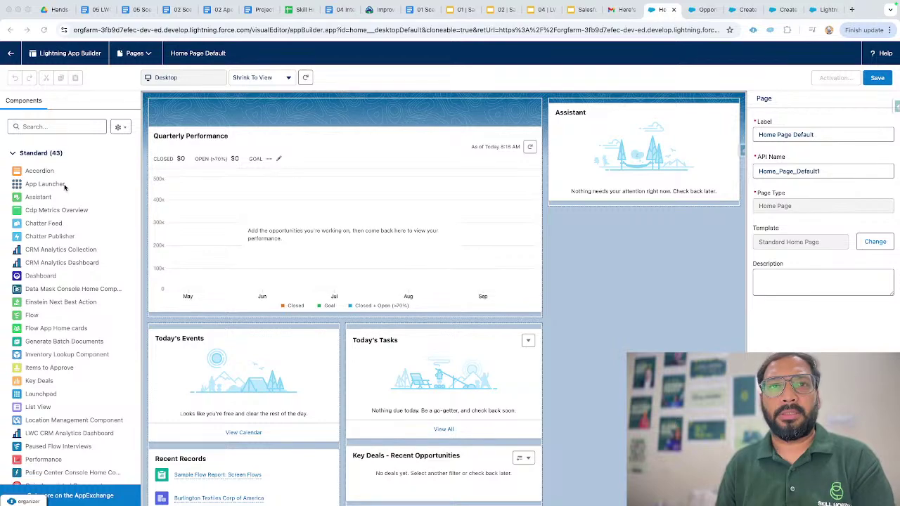
left_click(61, 127)
type("flow")
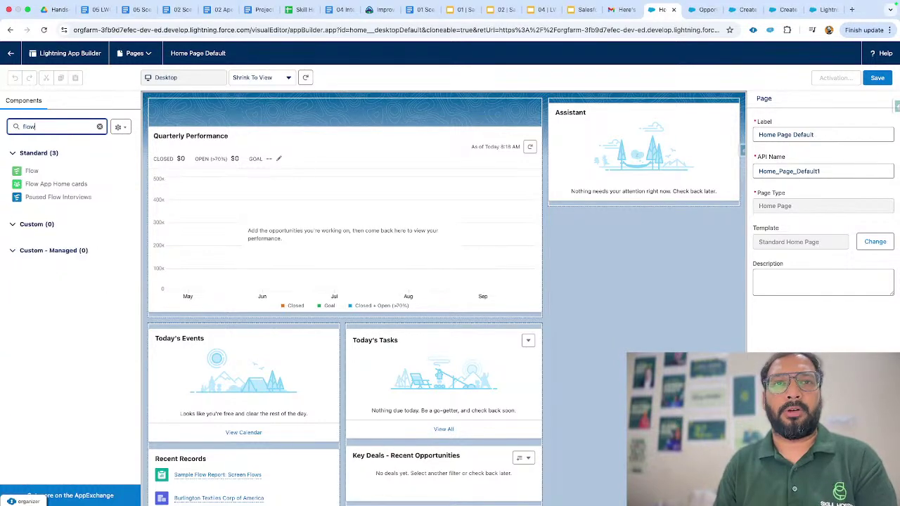
left_click_drag(31, 171, 639, 211)
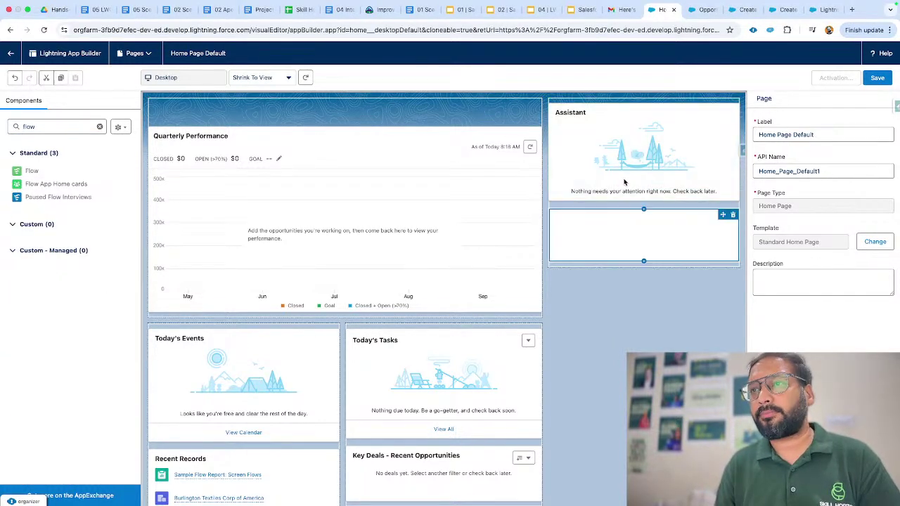
Set the newly placed Flow component to run the Create Opportunity on Account flow.
left_click(794, 176)
scroll(808, 296, "down", 5)
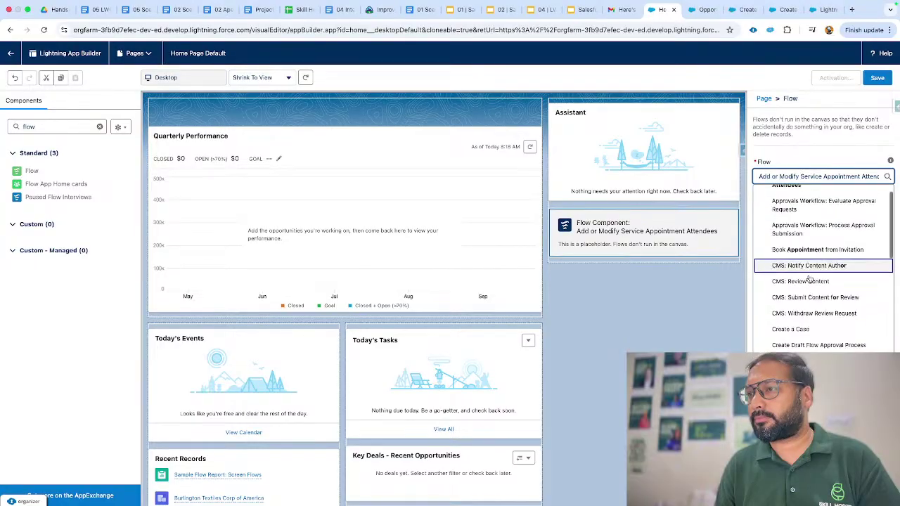
scroll(802, 296, "down", 1)
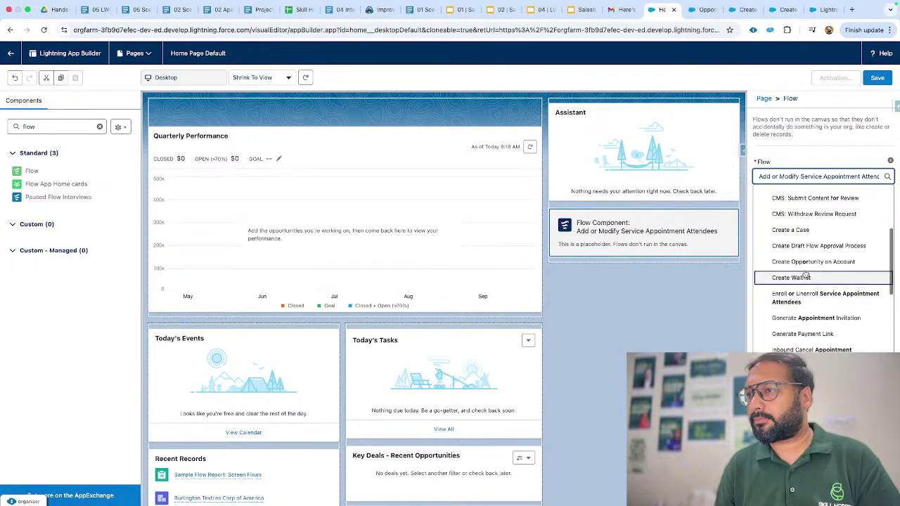
left_click(815, 258)
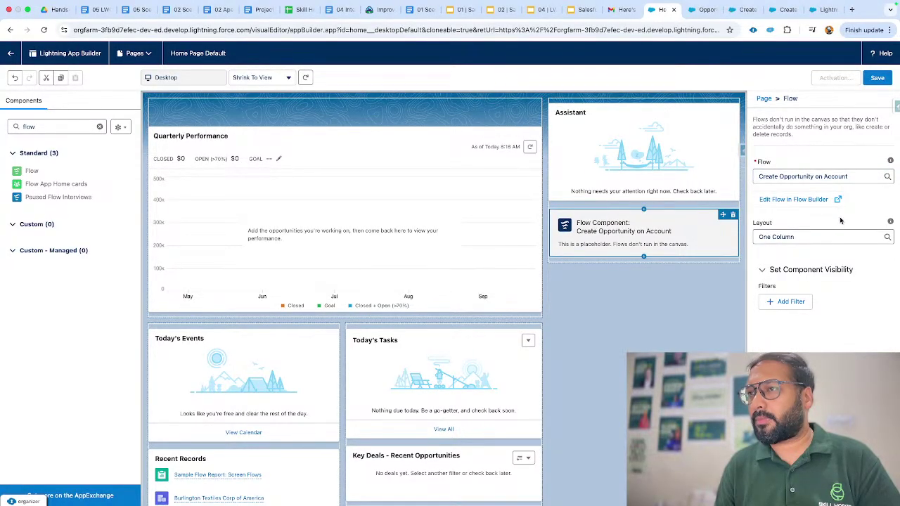
Save the edited Home page, assign it as the Service Console's app default, and save the page once more.
left_click(878, 79)
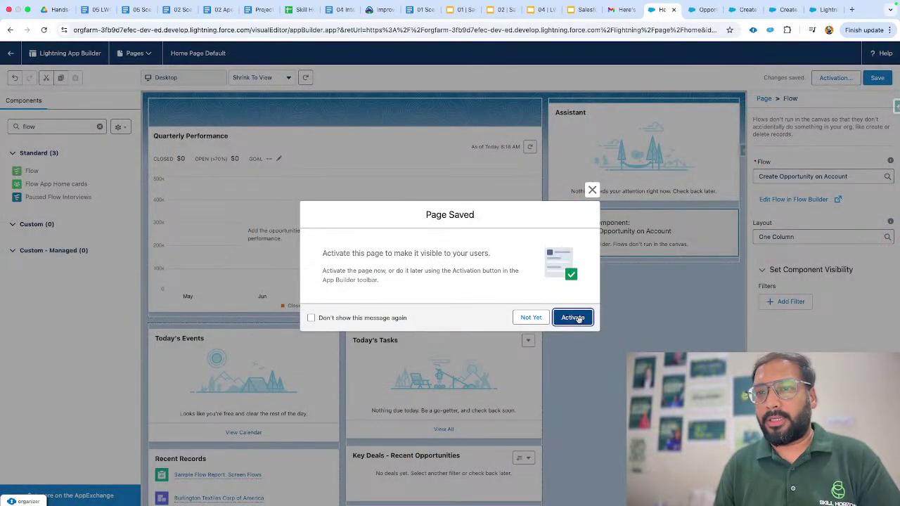
left_click(573, 318)
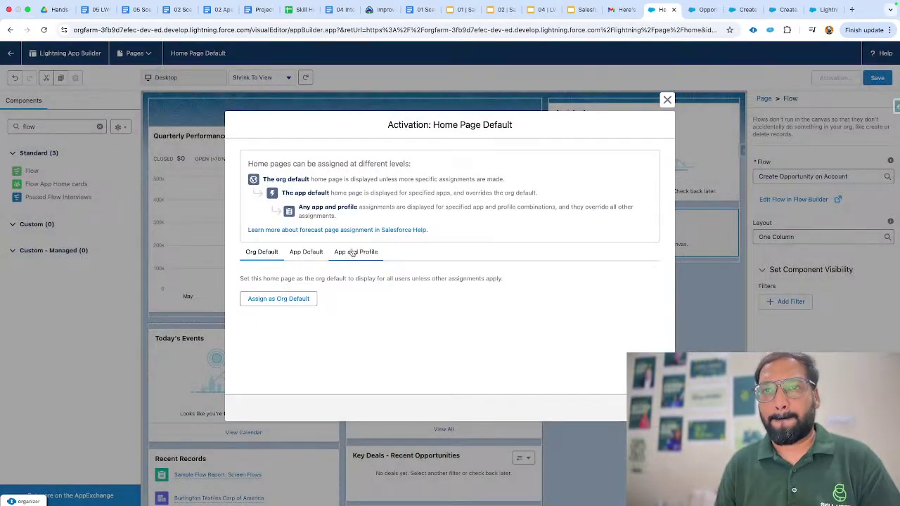
left_click(313, 258)
left_click(268, 307)
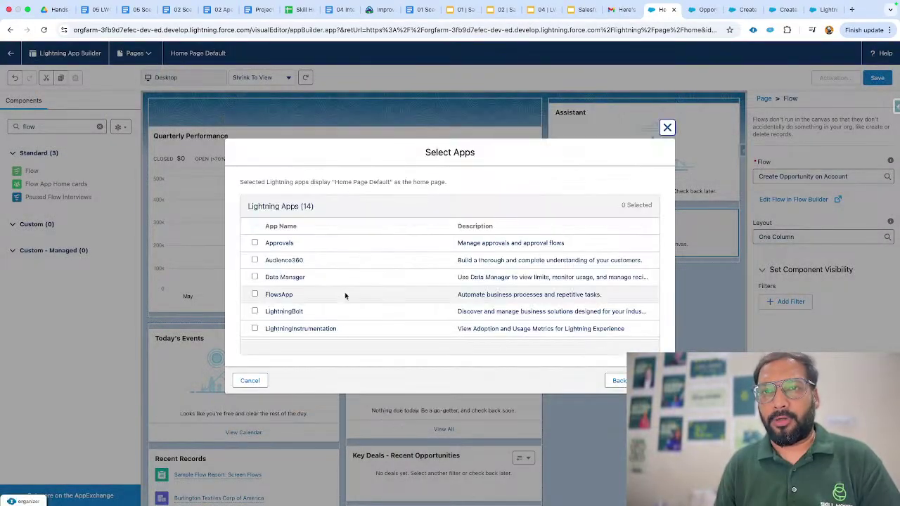
scroll(345, 291, "down", 5)
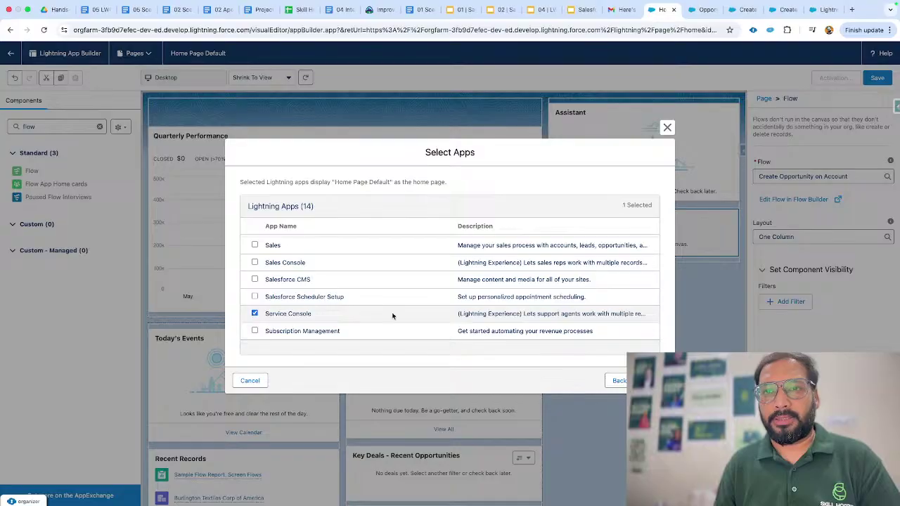
left_click(650, 380)
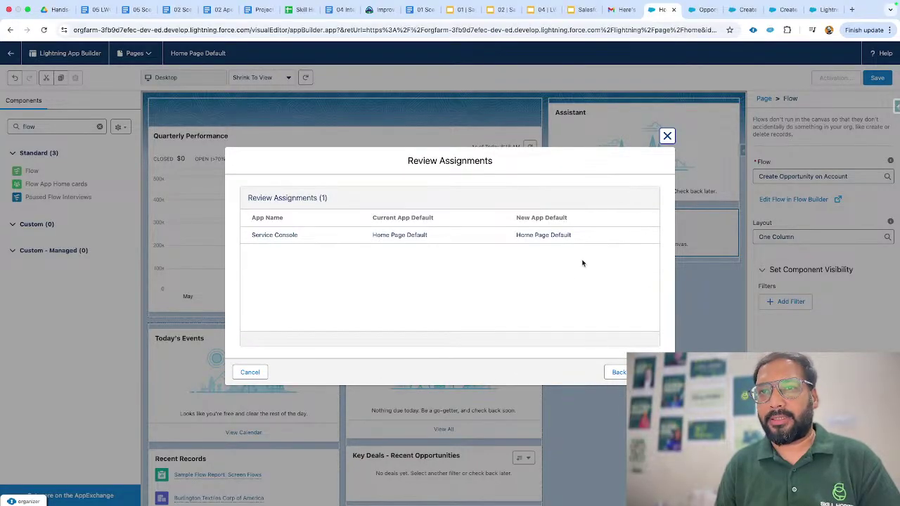
left_click(652, 373)
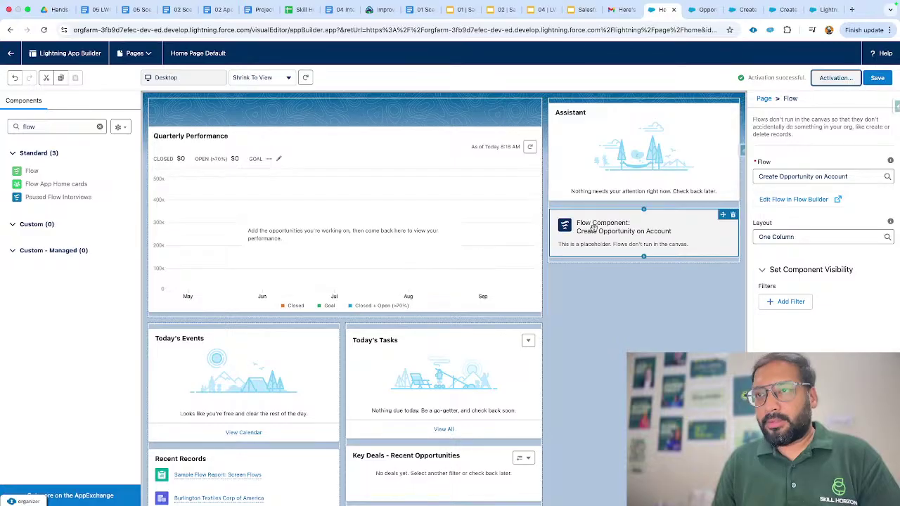
left_click(667, 307)
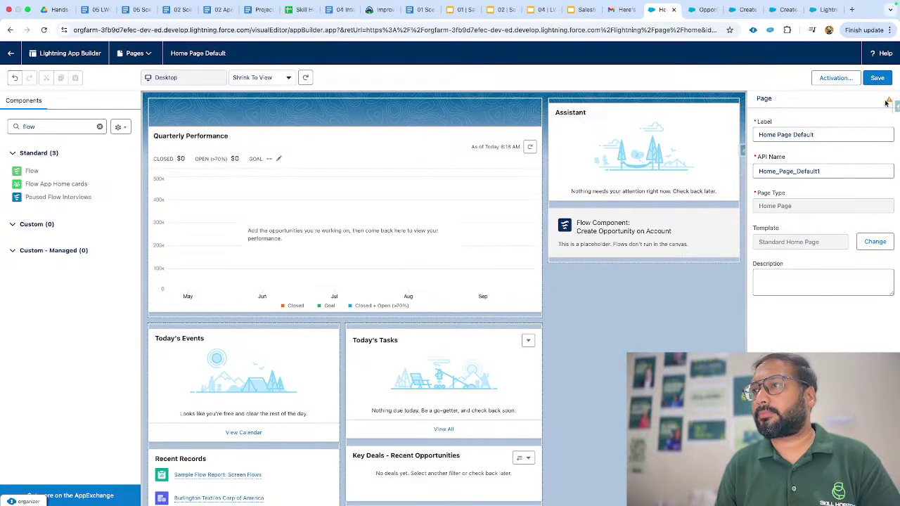
left_click(877, 77)
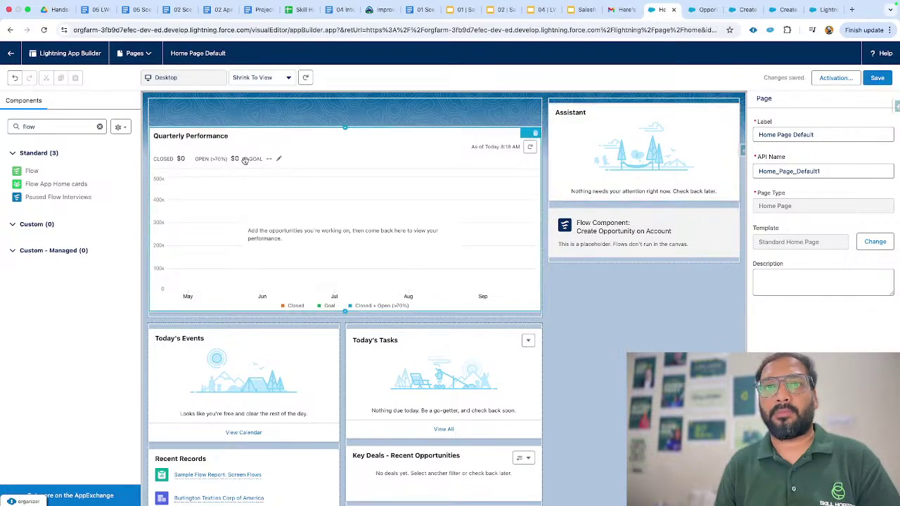
Return to the Service Console and look over the whole Home page for the flow component.
left_click(11, 53)
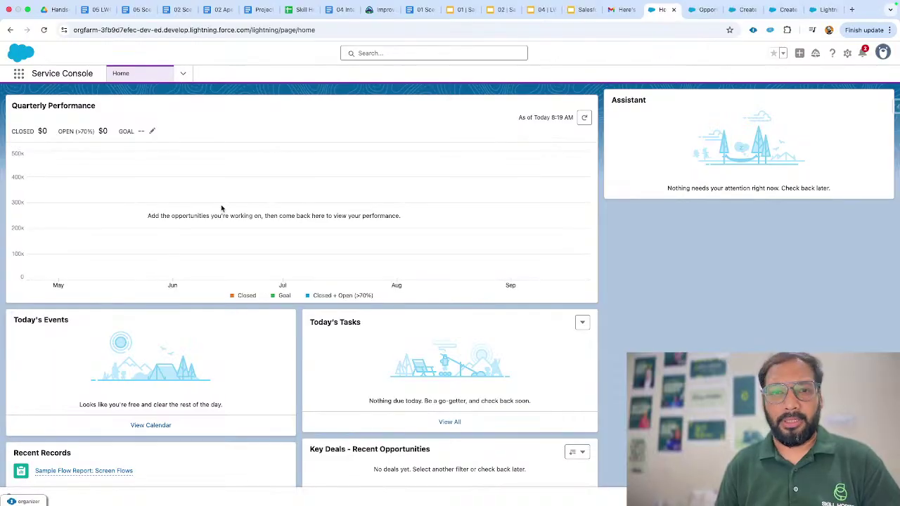
scroll(221, 207, "down", 1)
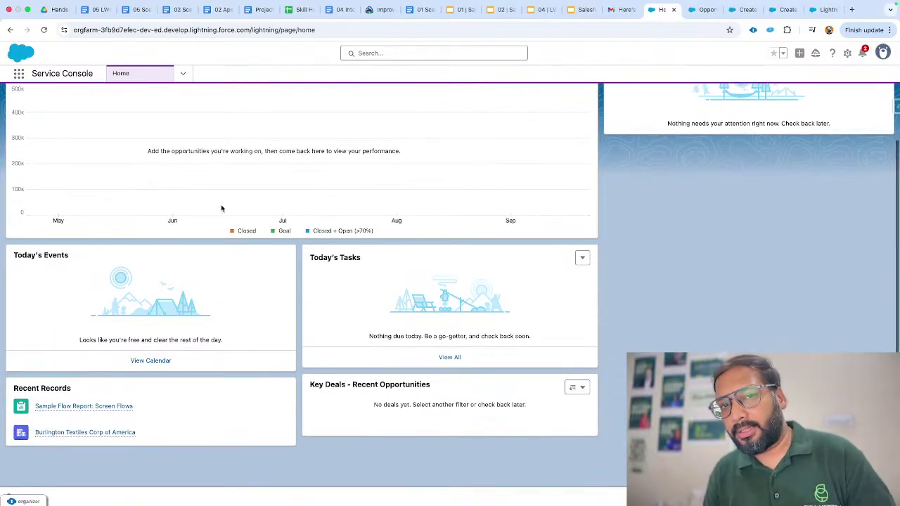
scroll(379, 201, "up", 1)
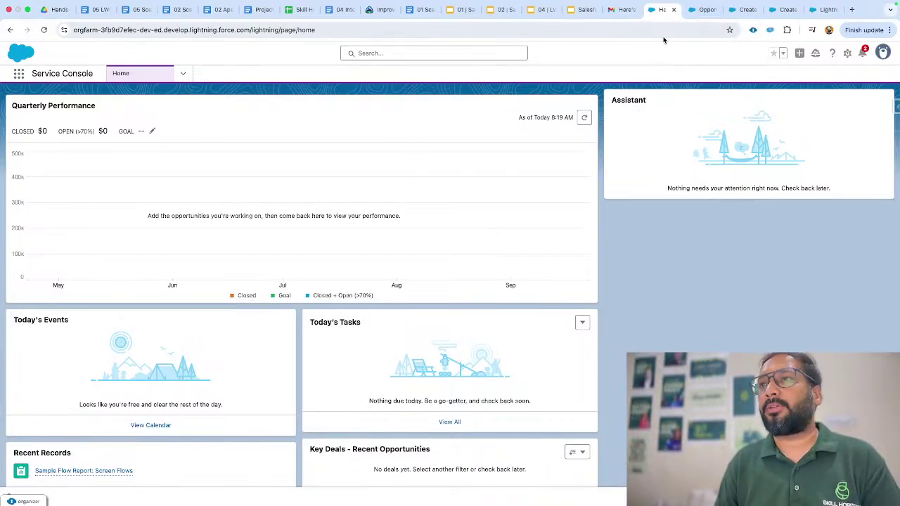
Switch to the Opportunity object's Fields & Relationships in Setup, shown at the default zoom level.
left_click(695, 10)
key("ctrl+0")
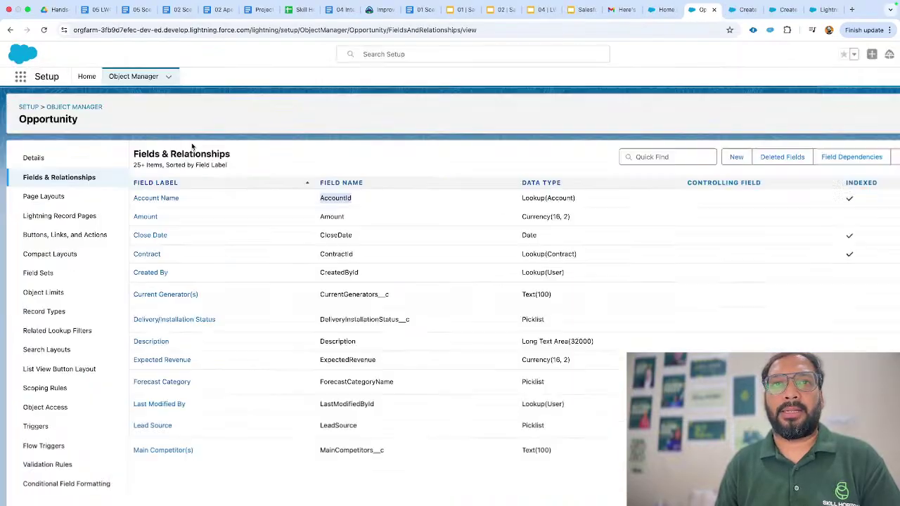
Find and open the Lightning App Builder page in Setup, searching for "app b".
left_click(79, 73)
left_click(76, 99)
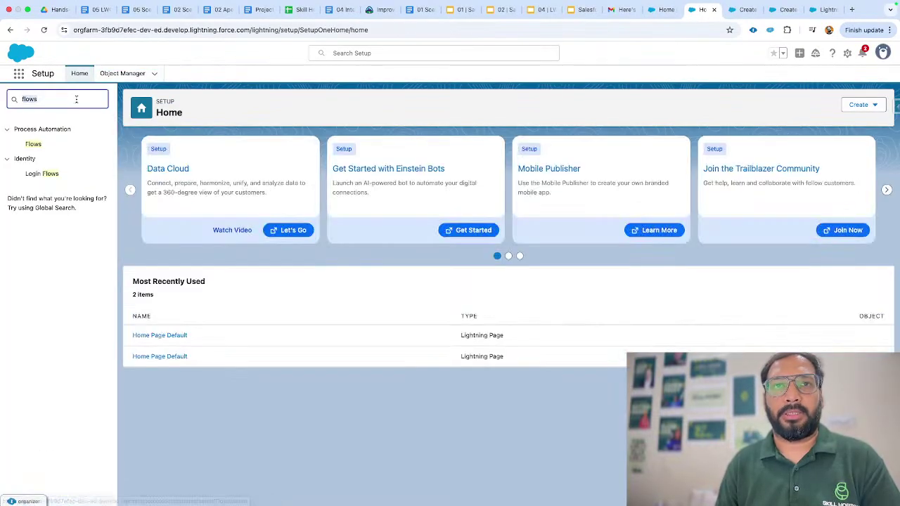
type("app ma")
key("BackSpace")
key("BackSpace")
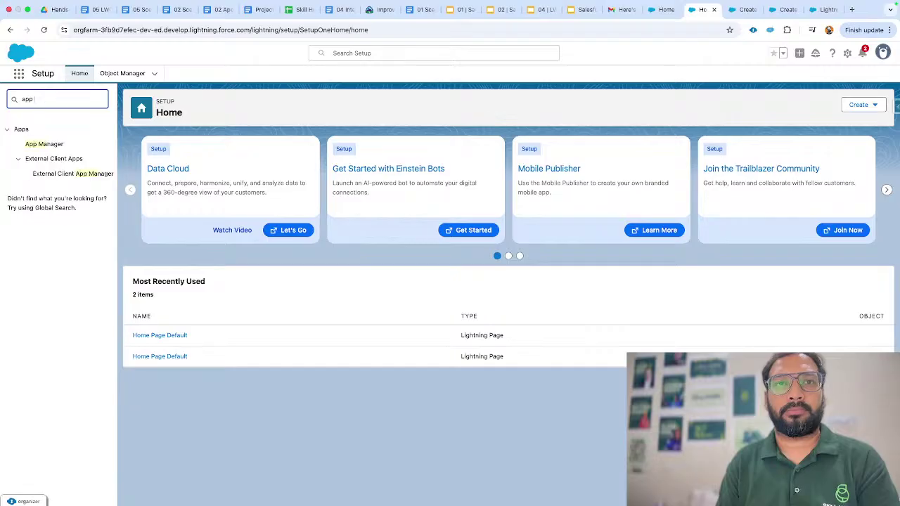
type("page")
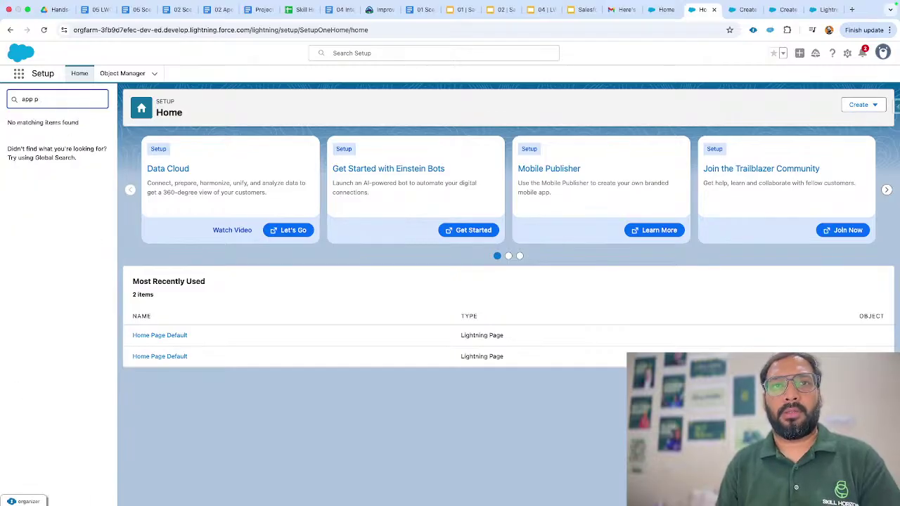
key("BackSpace")
type("b")
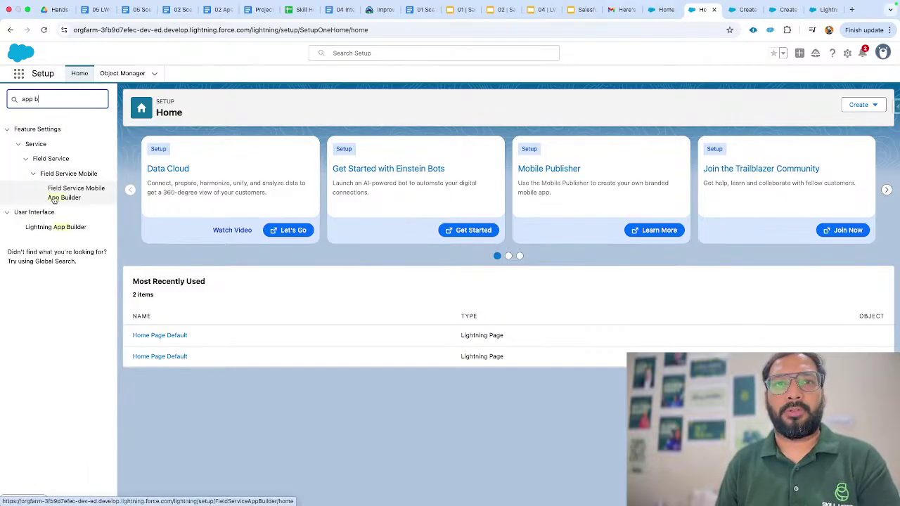
left_click(56, 226)
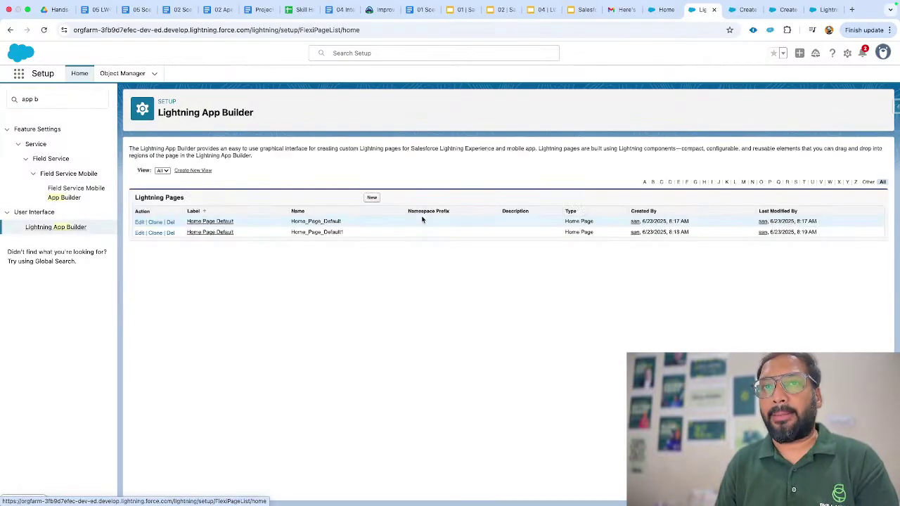
Create a new Lightning App Page labelled My Flow Demos with the Header and Three Regions template.
left_click(372, 199)
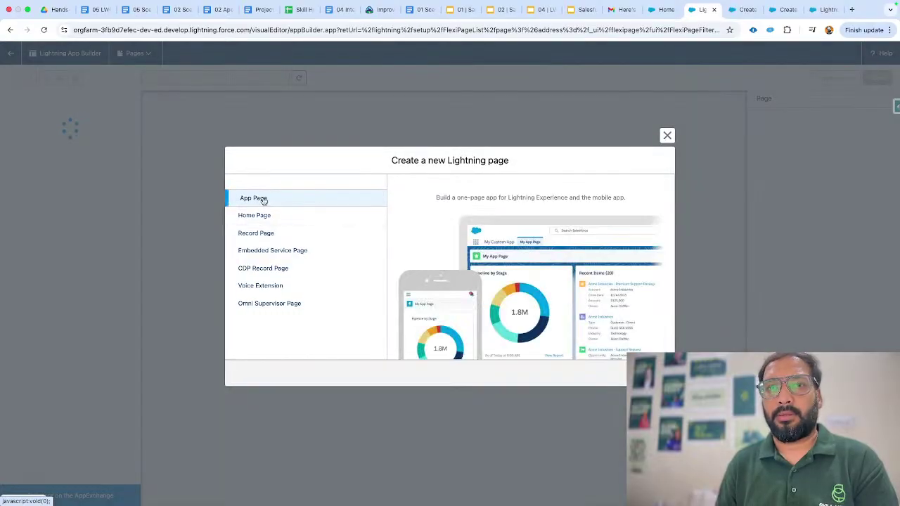
left_click(647, 373)
left_click(436, 214)
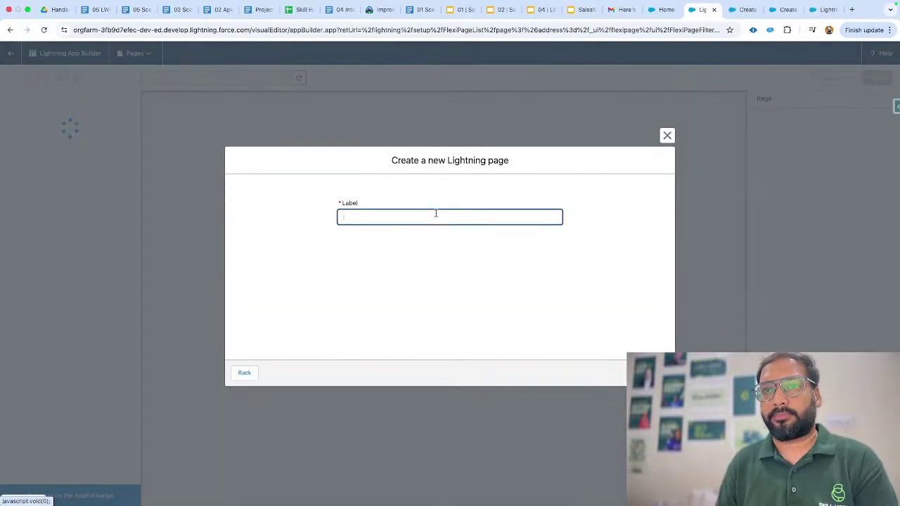
left_click(527, 245)
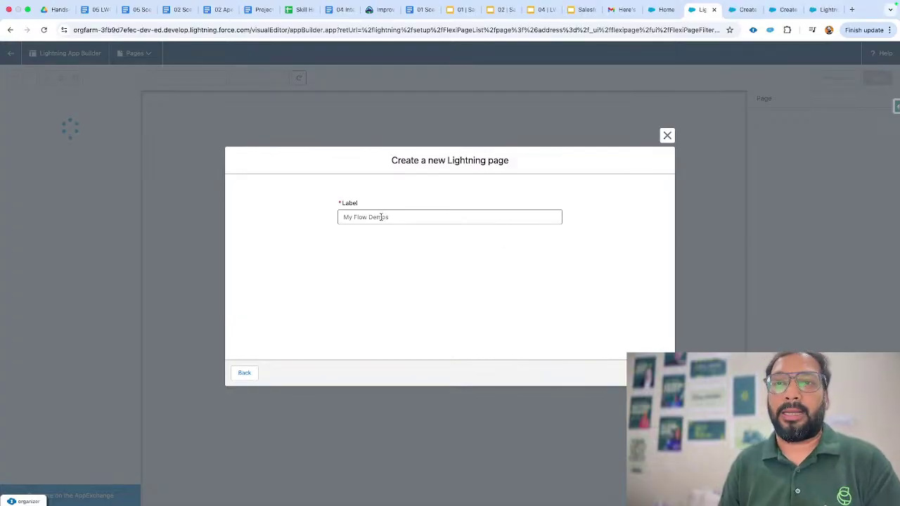
left_click(655, 372)
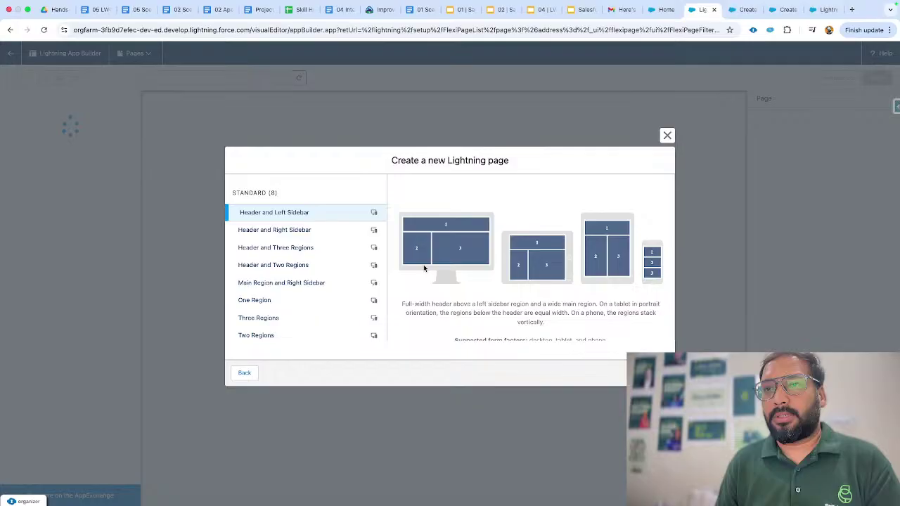
left_click(297, 249)
left_click(655, 373)
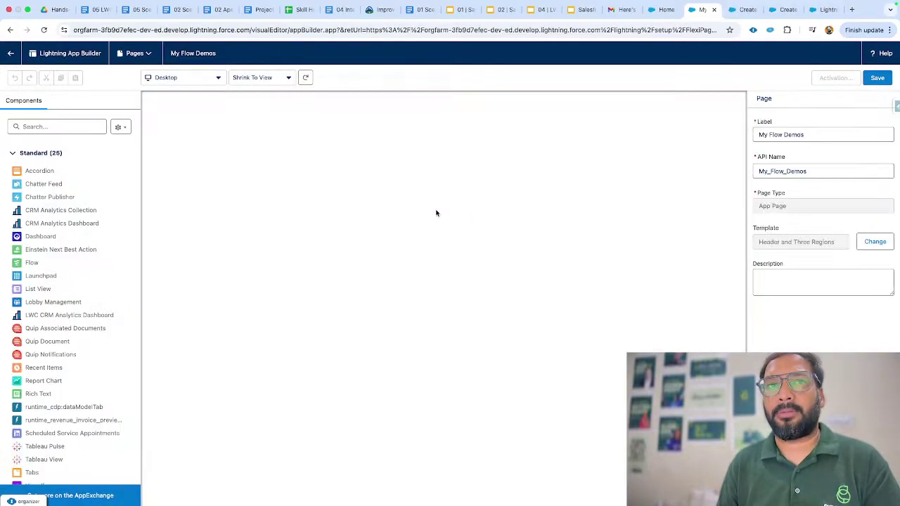
Add a Flow component to the first region below the header and save the page without activating it.
left_click(91, 128)
type("flow")
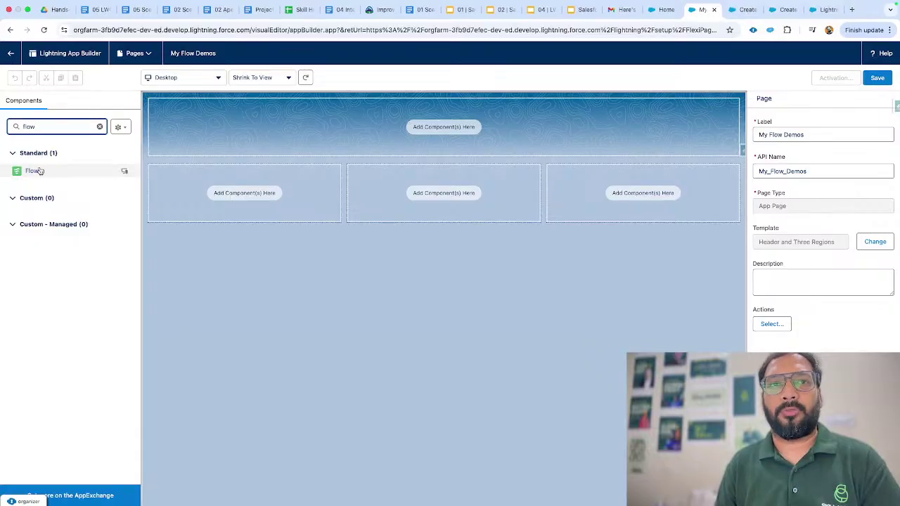
left_click_drag(30, 170, 236, 169)
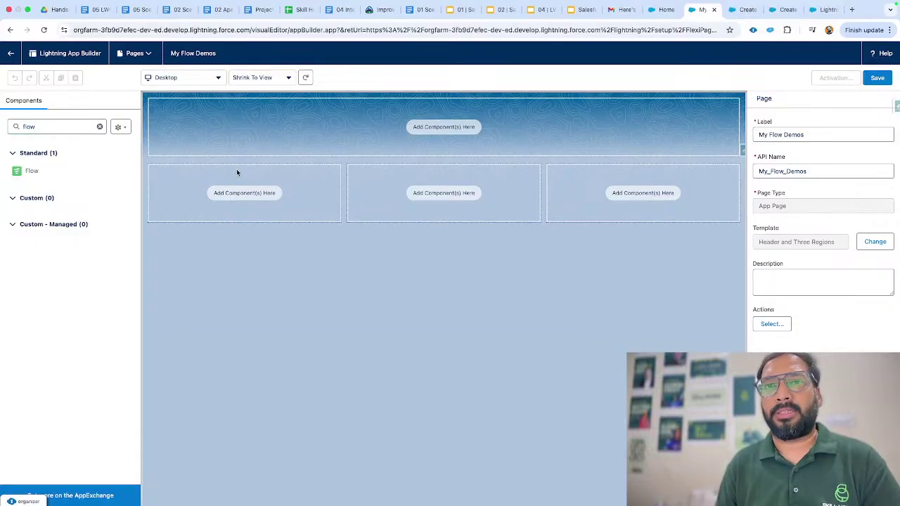
left_click(879, 78)
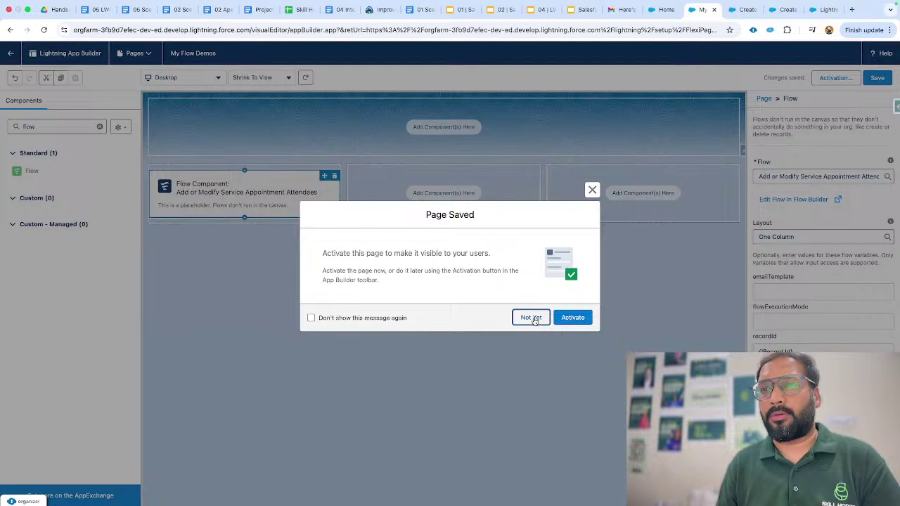
left_click(532, 318)
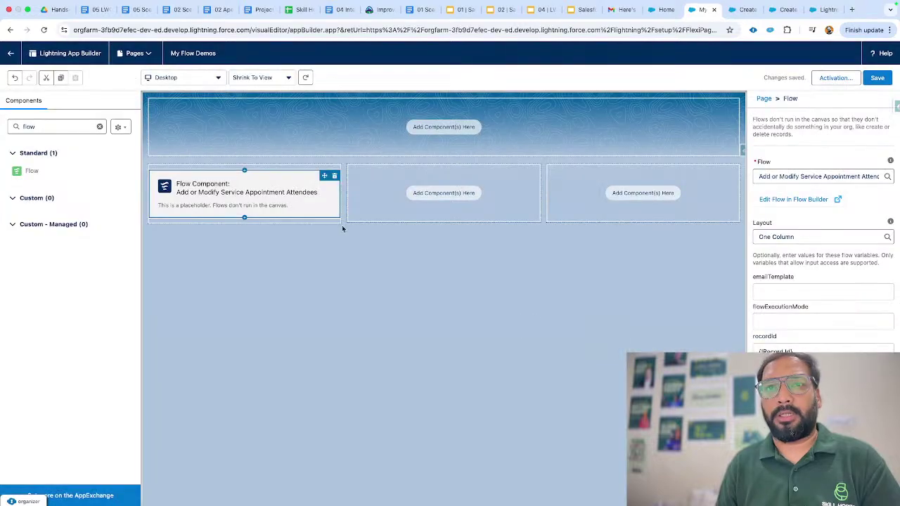
Set the Flow component to run Create Opportunity on Account and save the page.
left_click(790, 174)
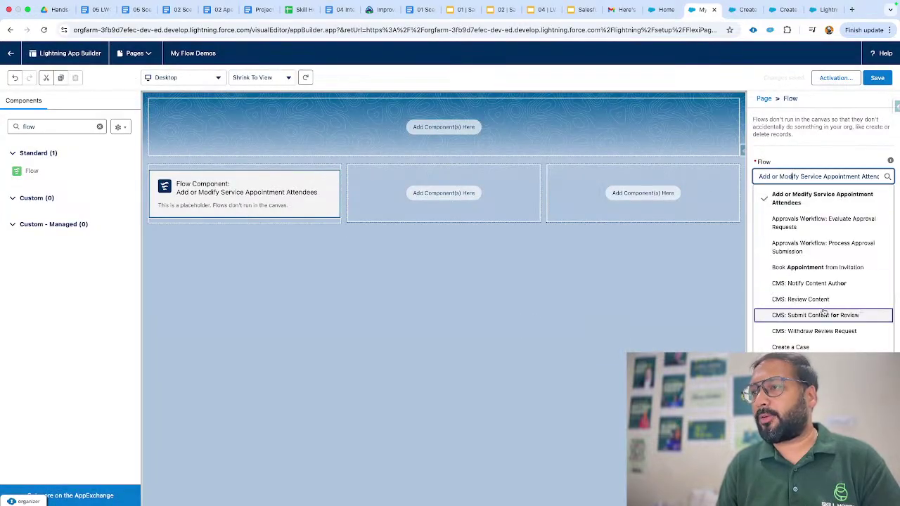
scroll(827, 316, "down", 1)
left_click(815, 305)
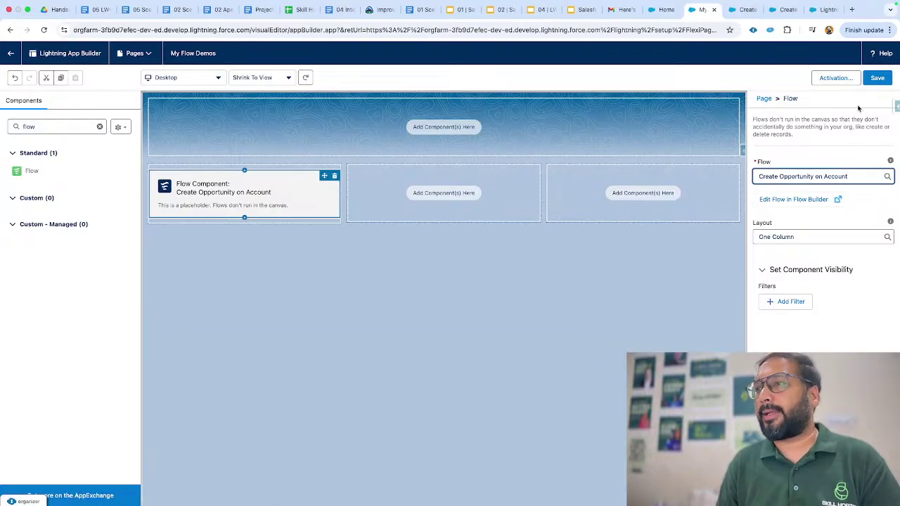
left_click(874, 80)
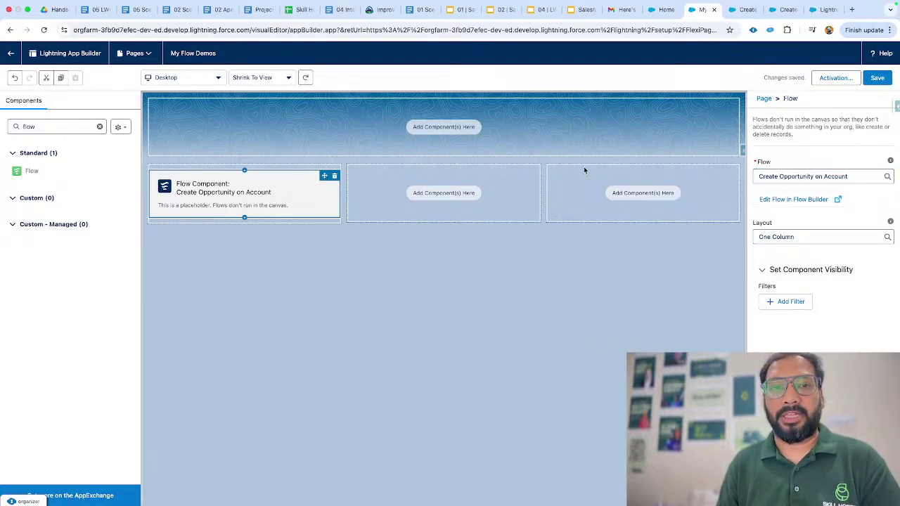
left_click(876, 78)
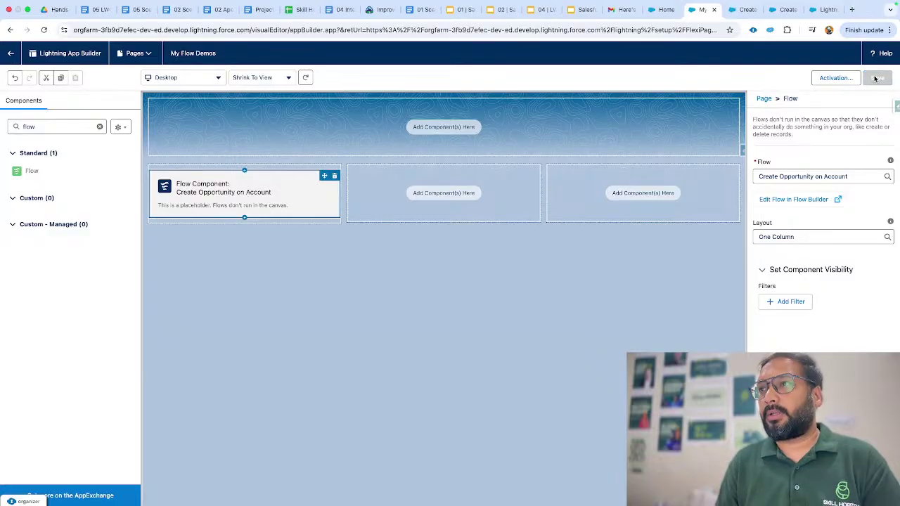
Activate My Flow Demos with the page added to the Service Console app, and return to the Lightning Pages list.
left_click(835, 78)
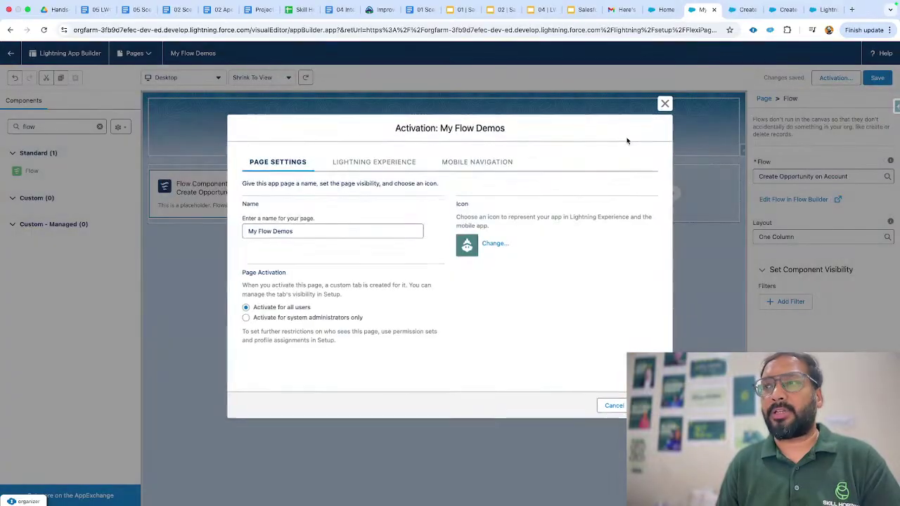
left_click(361, 163)
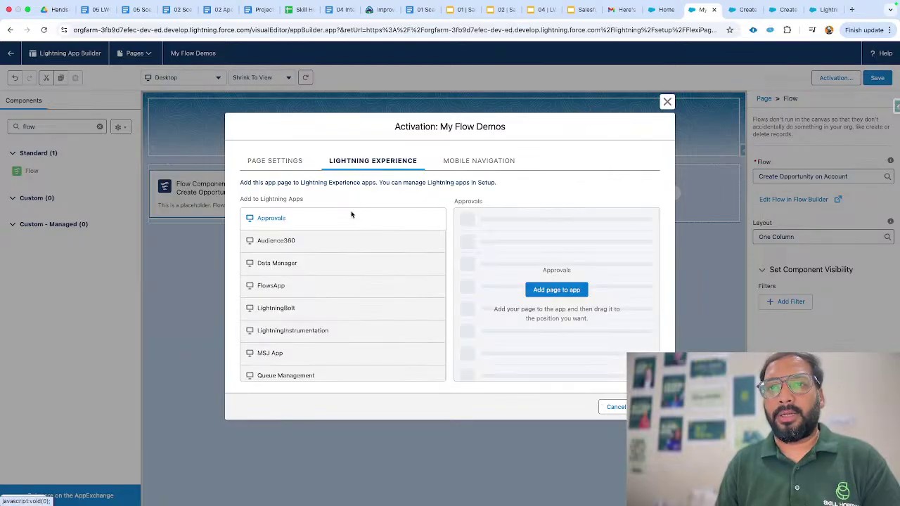
scroll(336, 288, "down", 2)
scroll(337, 288, "down", 4)
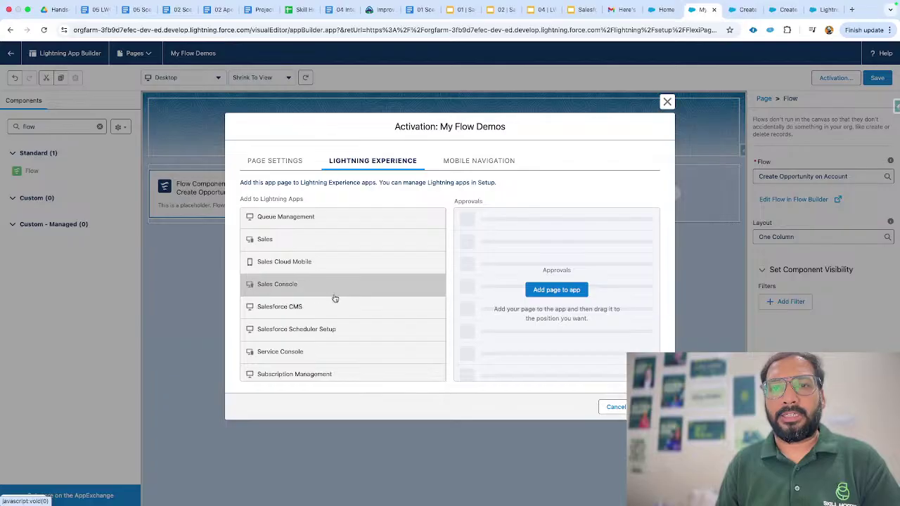
scroll(335, 330, "down", 1)
left_click(333, 343)
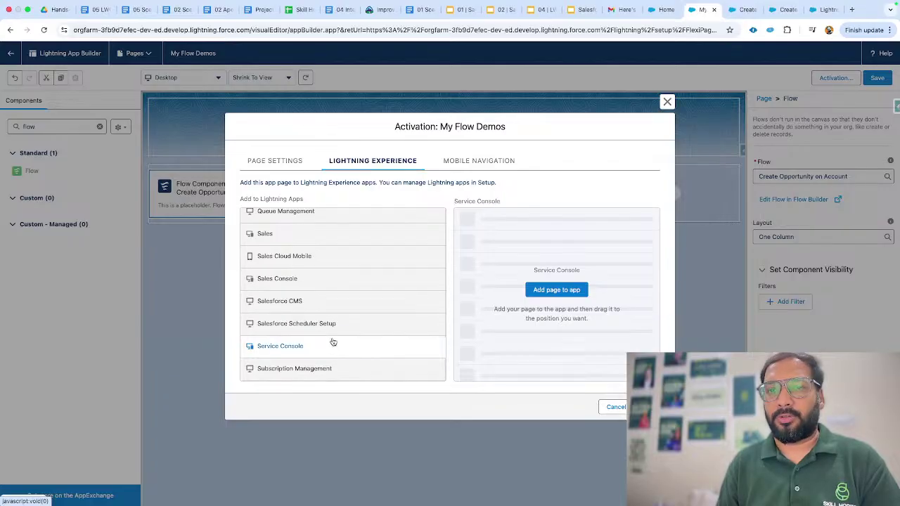
left_click(555, 290)
scroll(554, 294, "down", 2)
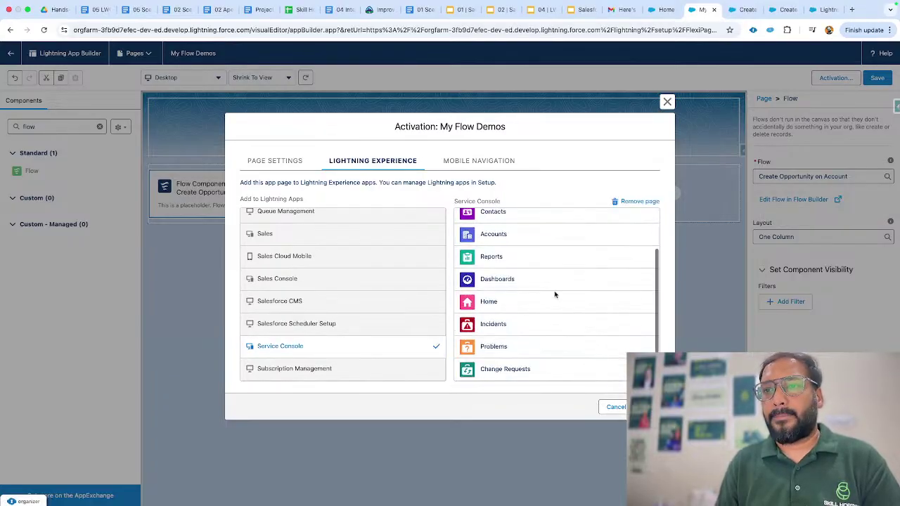
scroll(553, 349, "up", 2)
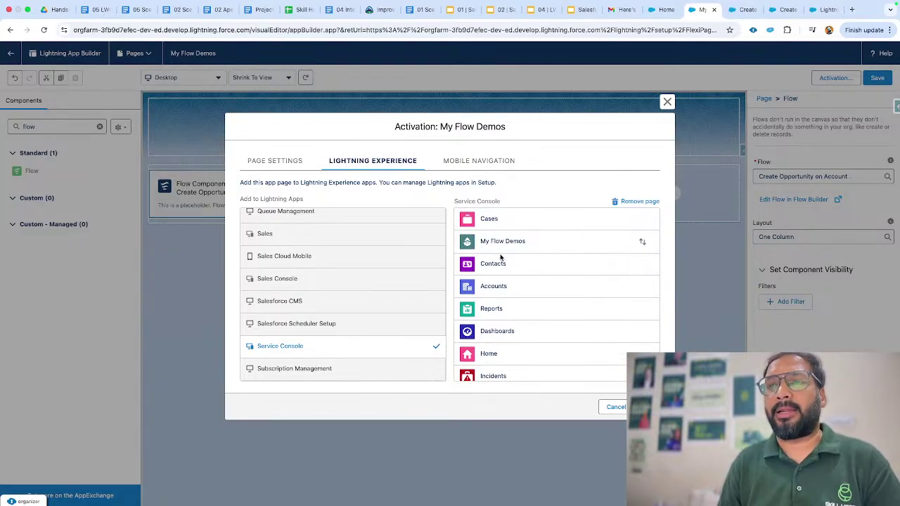
left_click(651, 407)
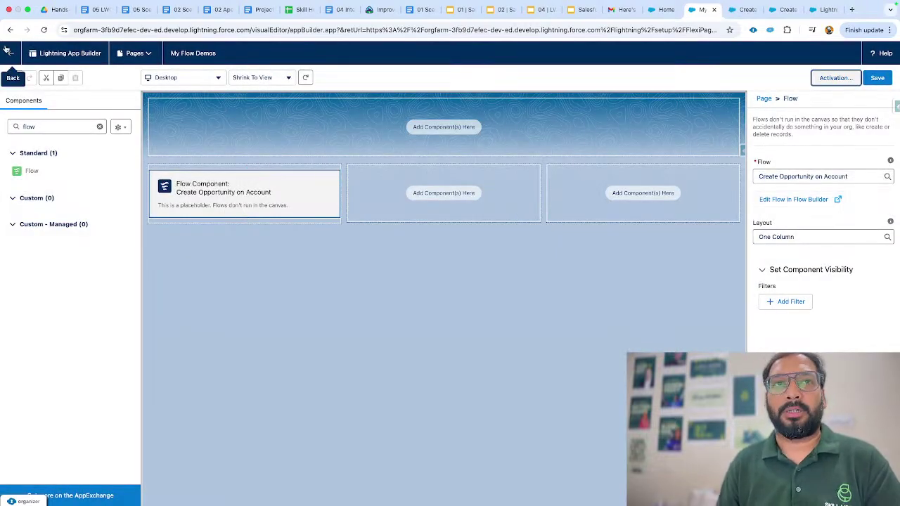
left_click(12, 54)
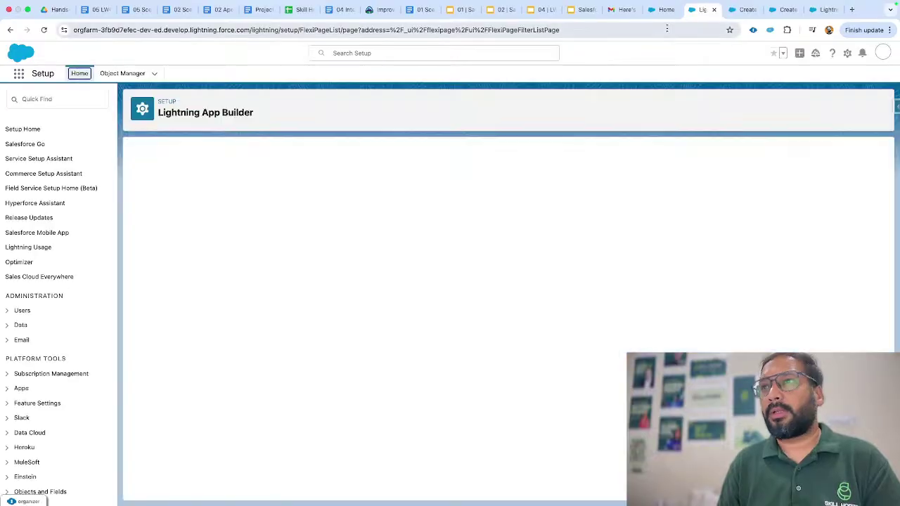
Check the Service Console's navigation items for the My Flow Demos page, reloading the console and checking again.
left_click(664, 10)
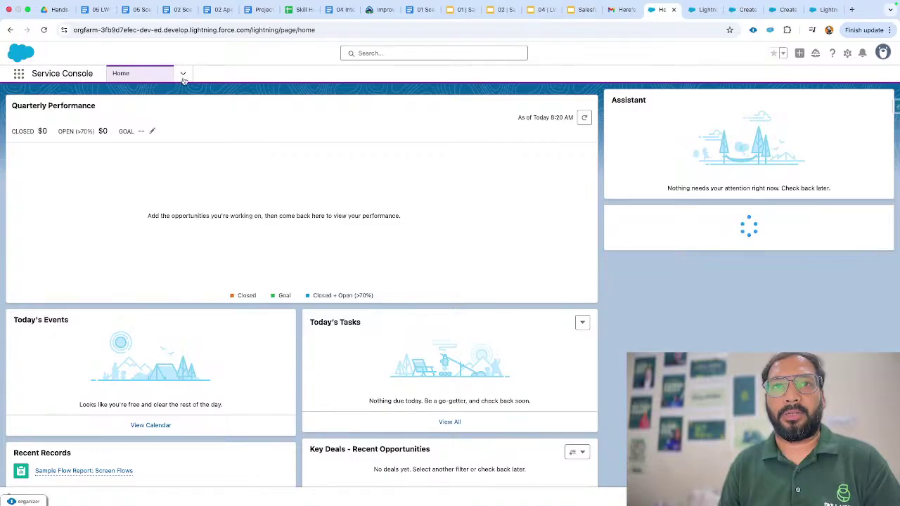
left_click(184, 76)
scroll(155, 168, "down", 2)
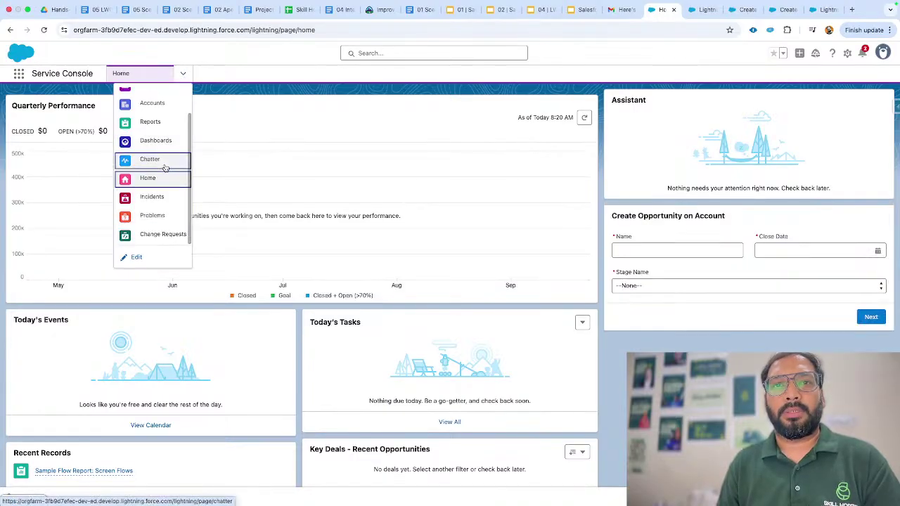
scroll(154, 169, "up", 2)
left_click(258, 76)
key("super+r")
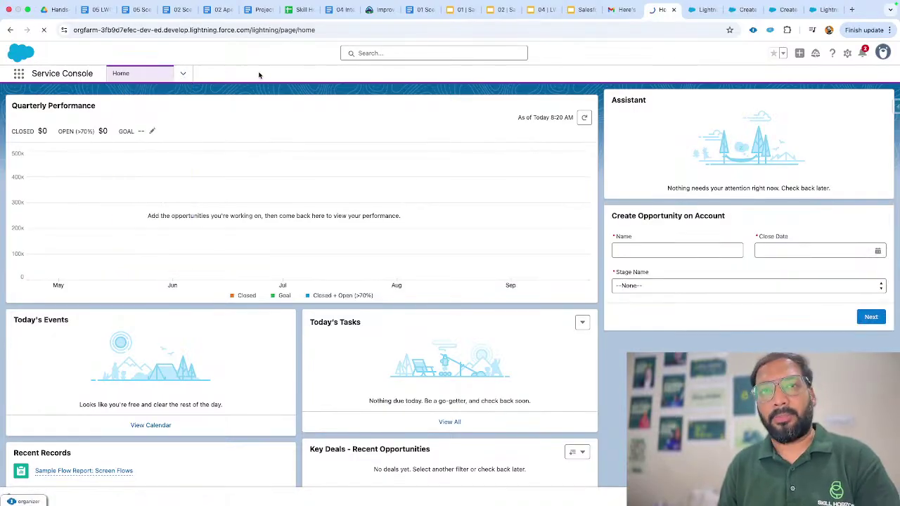
left_click(182, 75)
scroll(161, 144, "down", 2)
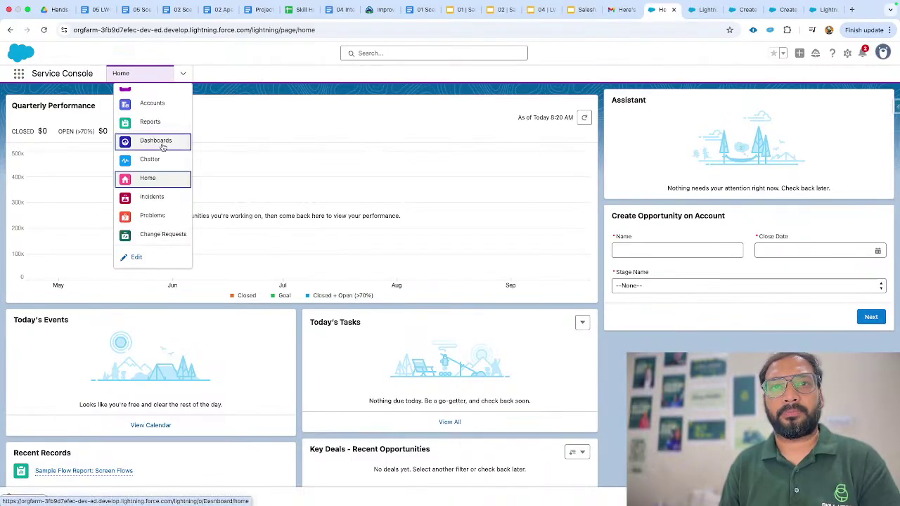
scroll(162, 144, "up", 2)
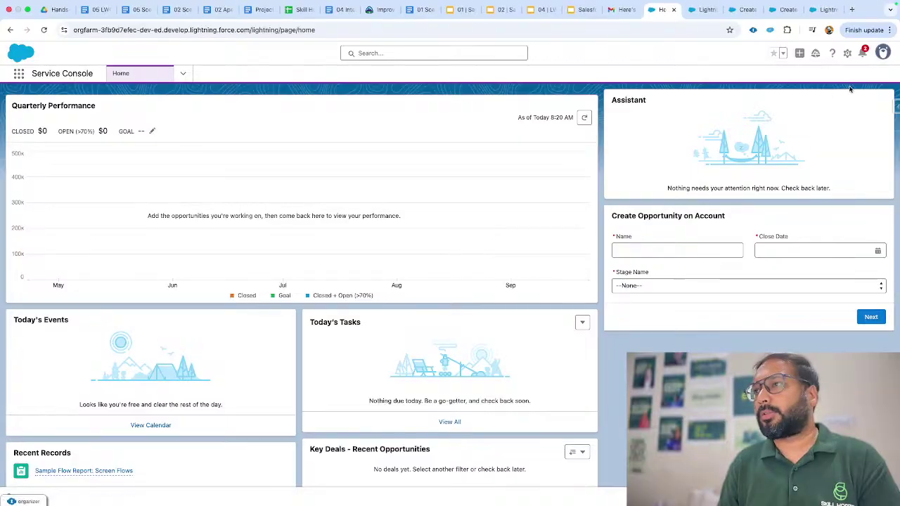
Search the App Launcher for "my" from Setup and open the My Flow Demos page.
left_click(696, 11)
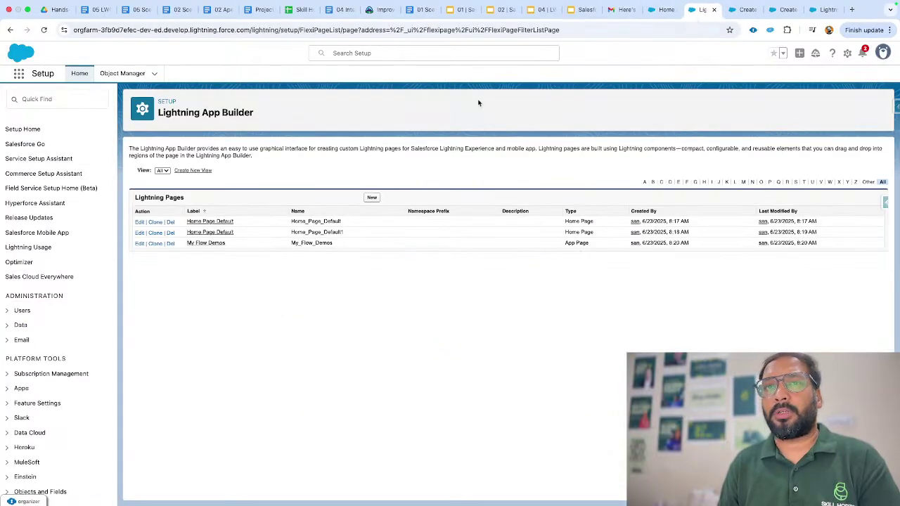
left_click(19, 73)
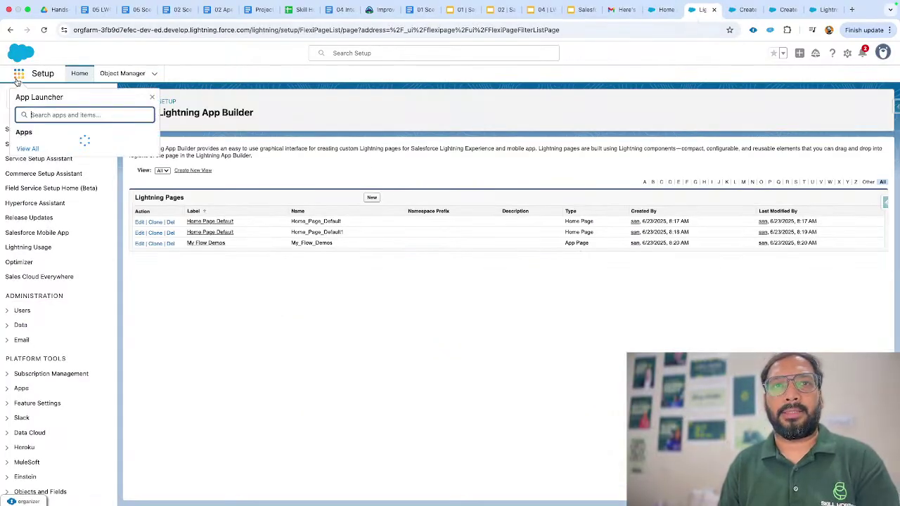
type("my")
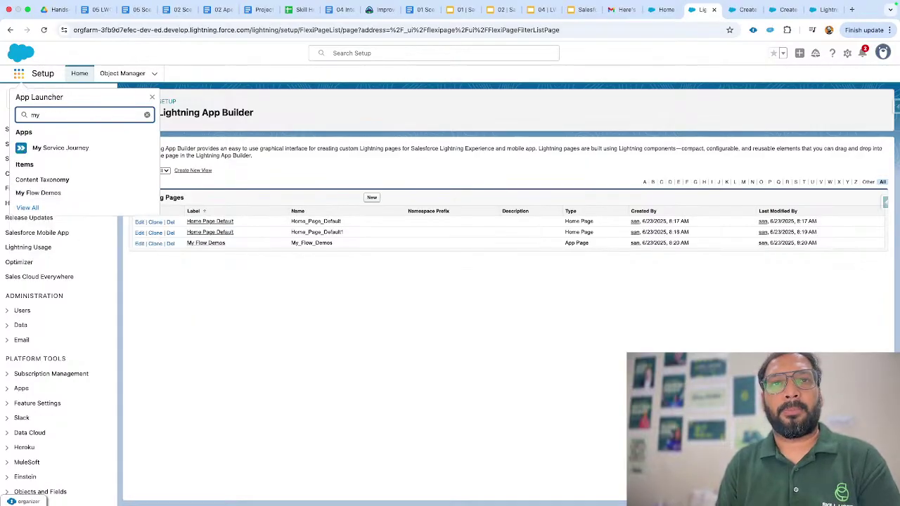
left_click(38, 192)
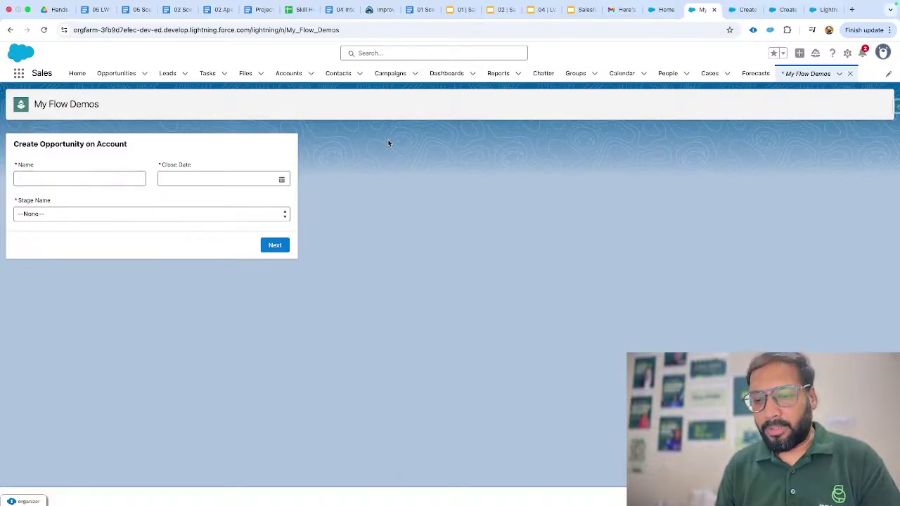
Enter Skill Opp 1 as the opportunity's Name and Jun 30, 2025 as its Close Date in the flow.
left_click(48, 177)
left_click(75, 217)
left_click(177, 181)
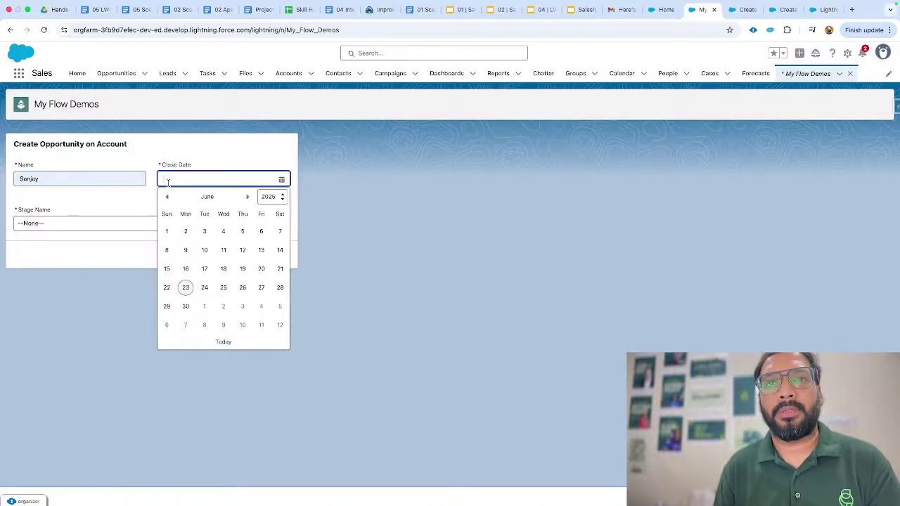
left_click(185, 305)
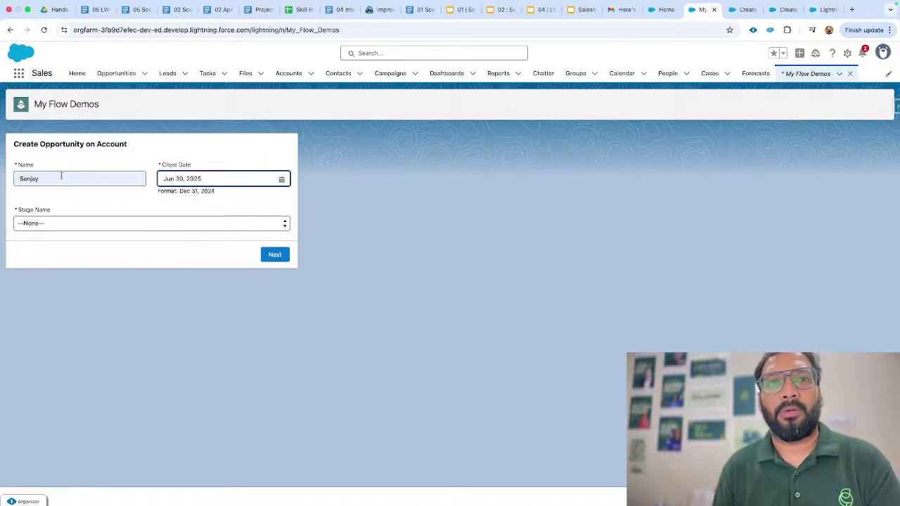
left_click(63, 176)
key("super+a")
type("Ski")
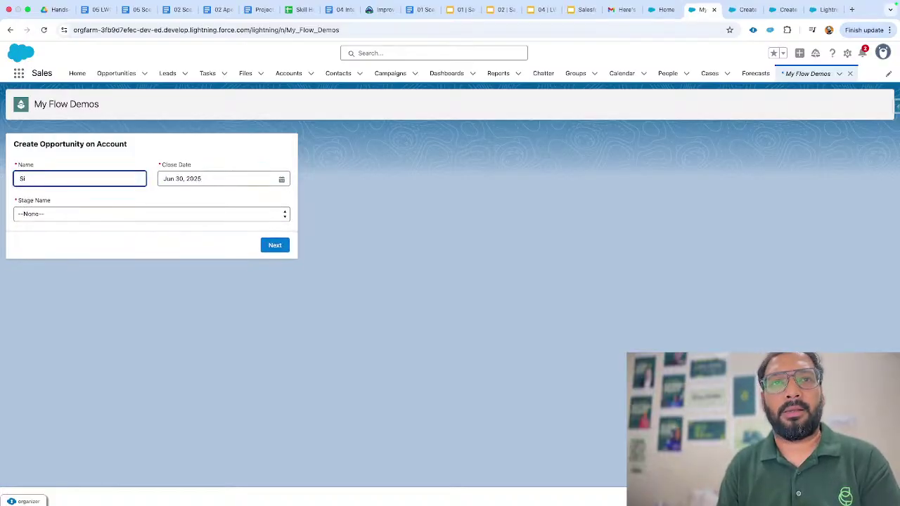
type("ll Opp")
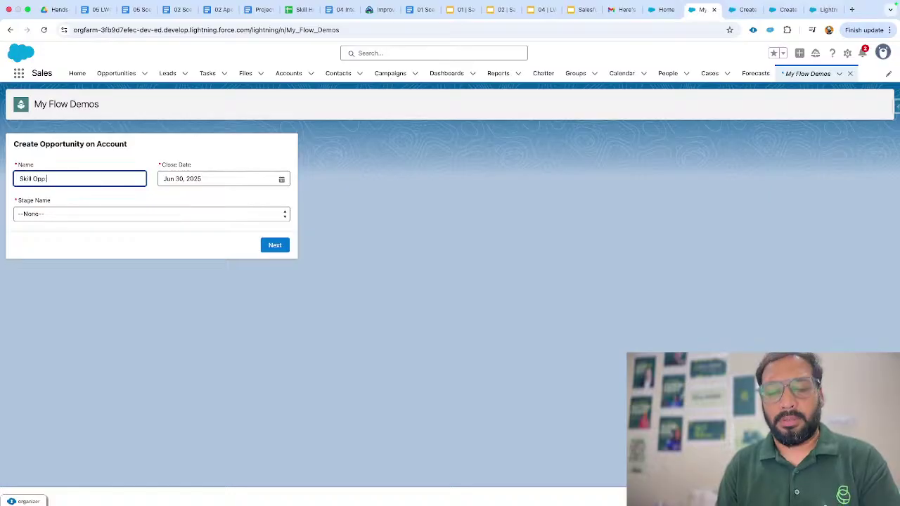
type(" 1")
Set Stage Name to Prospecting and advance the flow to the Amount and Account screen.
left_click(16, 213)
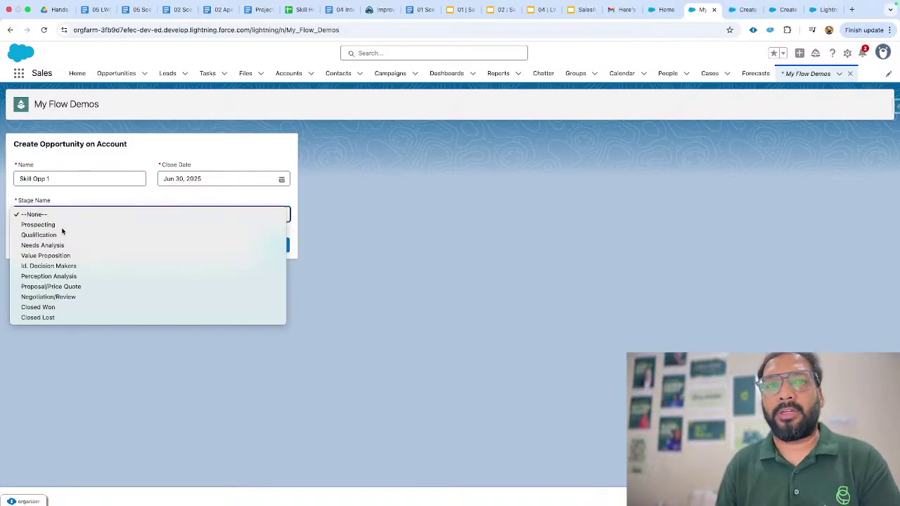
left_click(60, 223)
left_click(171, 226)
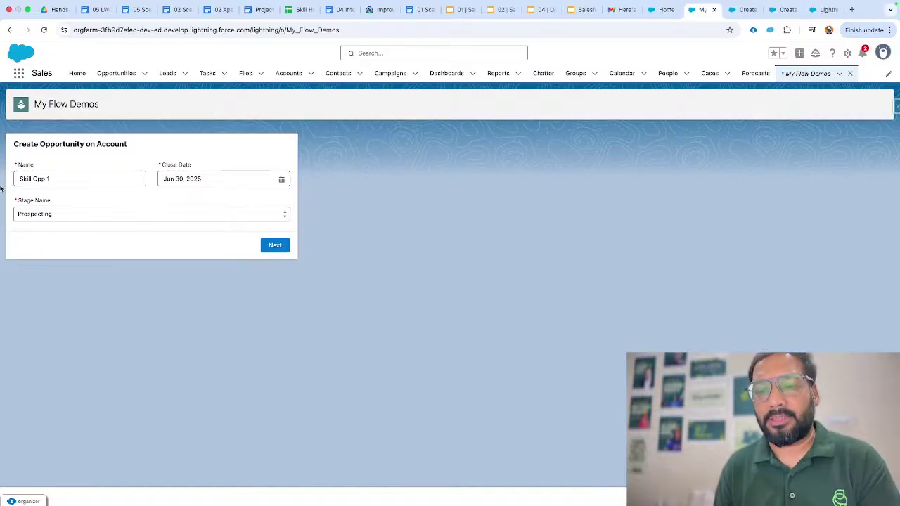
scroll(2, 188, "up", 5)
scroll(178, 171, "up", 1)
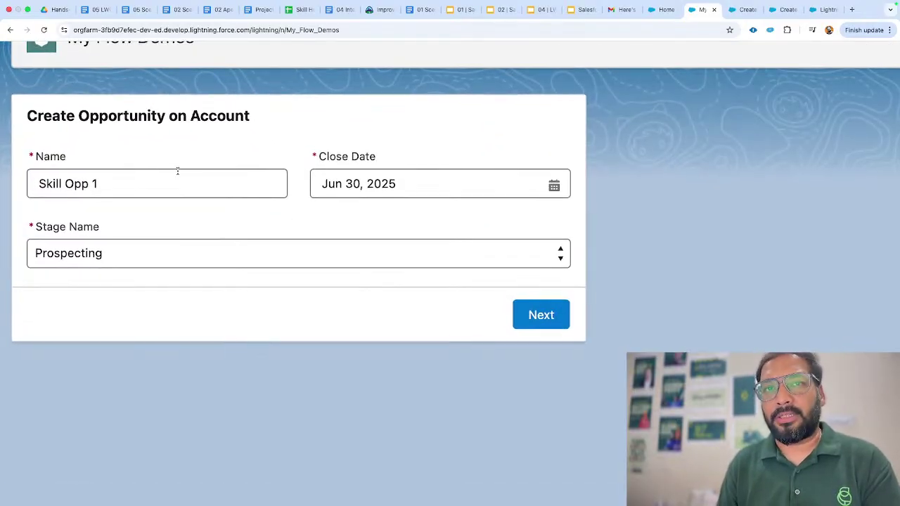
left_click(533, 309)
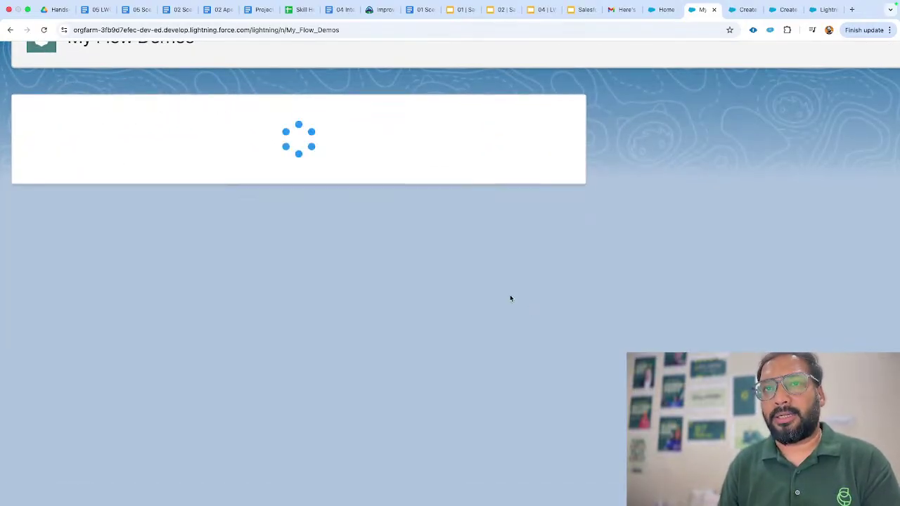
Enter an Amount of 20,000 and search the Account Name lookup for "acme", extending it to the advanced search.
scroll(285, 258, "down", 5)
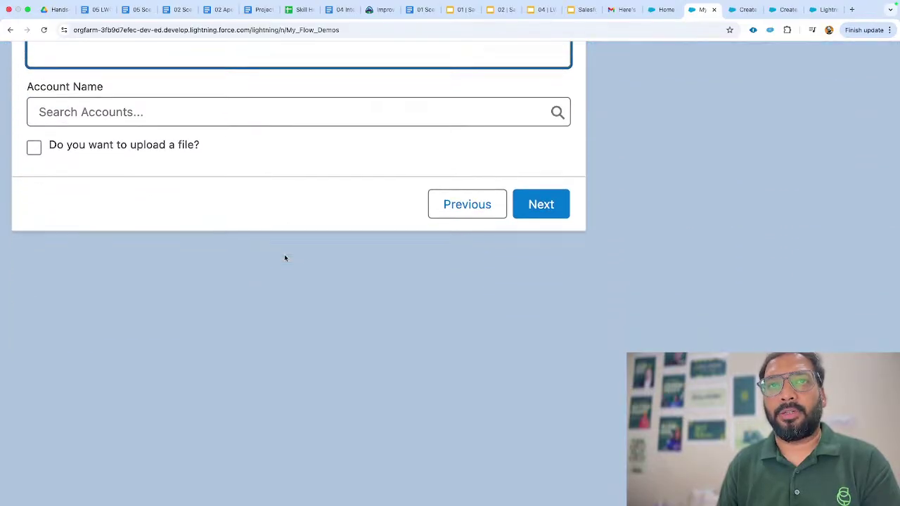
left_click(97, 147)
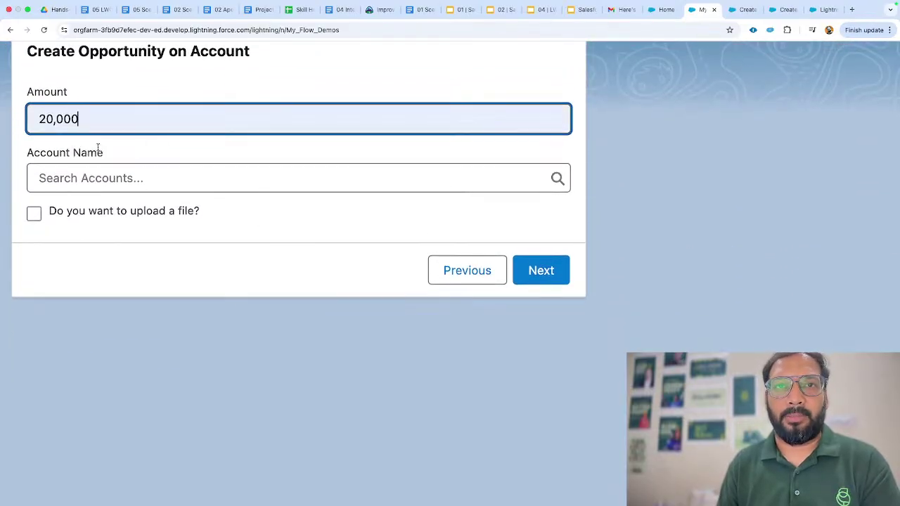
left_click(113, 178)
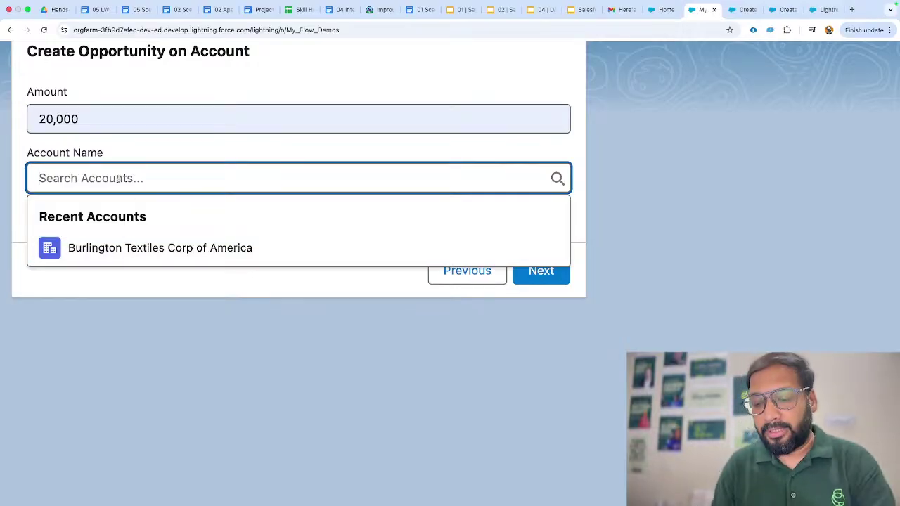
type("acme")
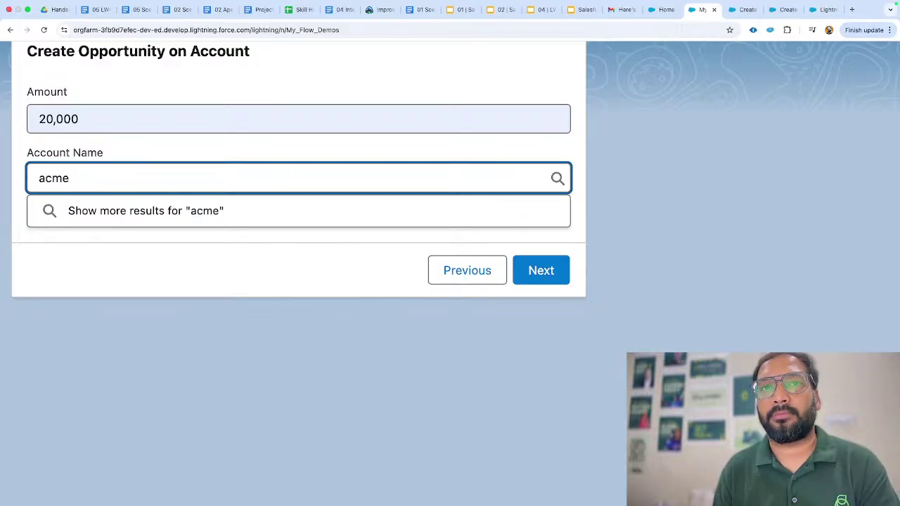
key("super+minus")
key("super+minus")
key("super+minus")
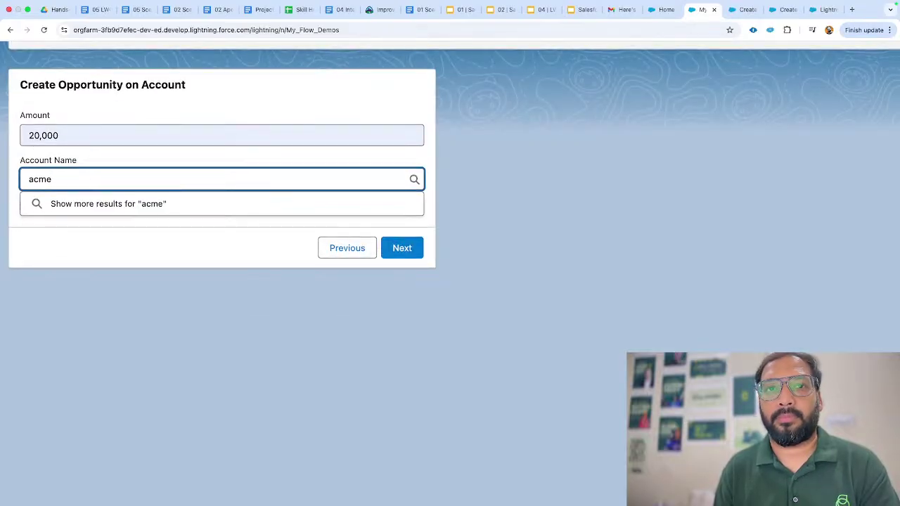
left_click(91, 207)
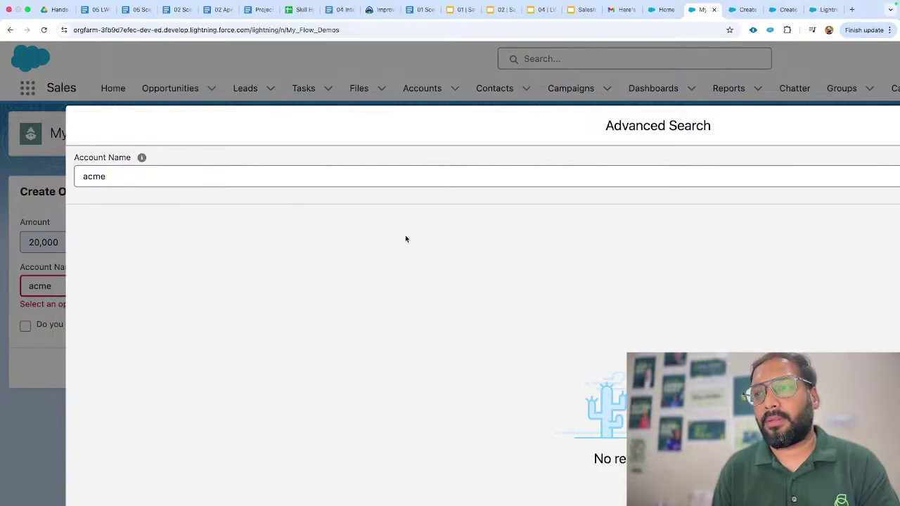
key("super+minus")
key("super+minus")
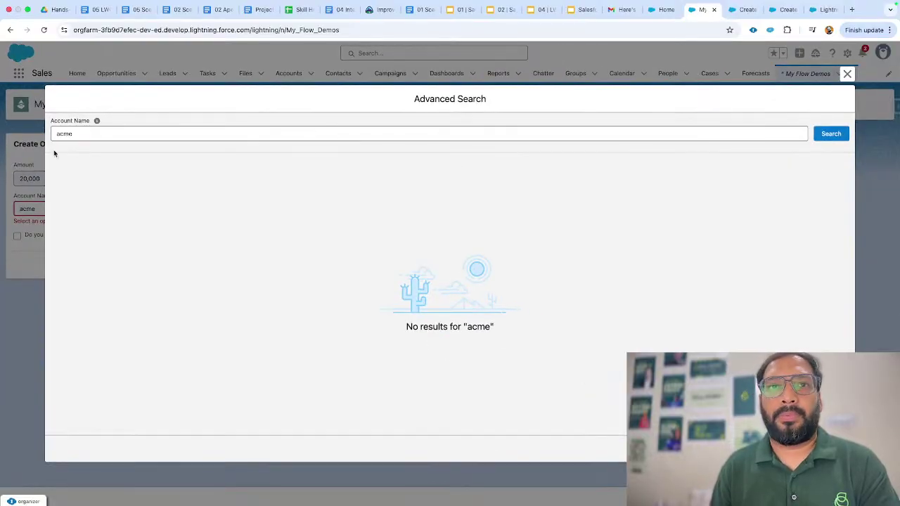
Search the accounts for "burlington" and select Burlington Textiles Corp of America as the Account Name.
double_click(81, 137)
type("burlington")
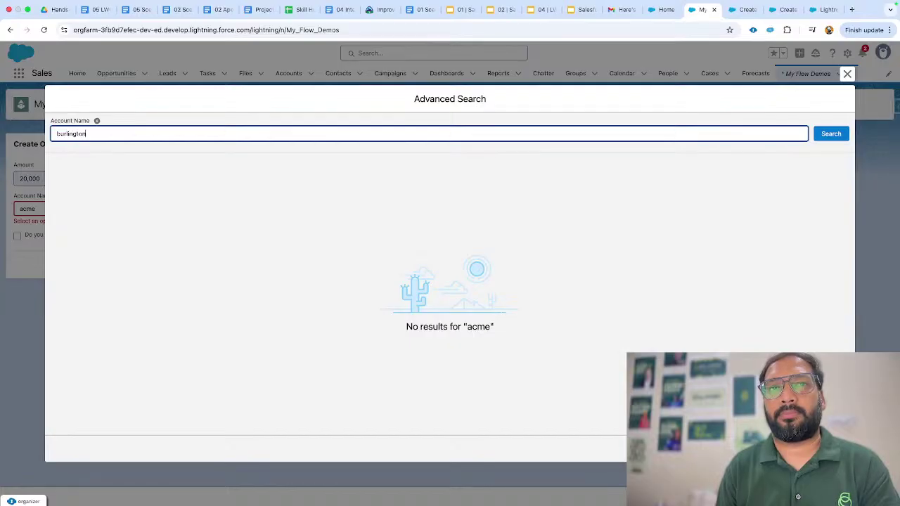
key("Return")
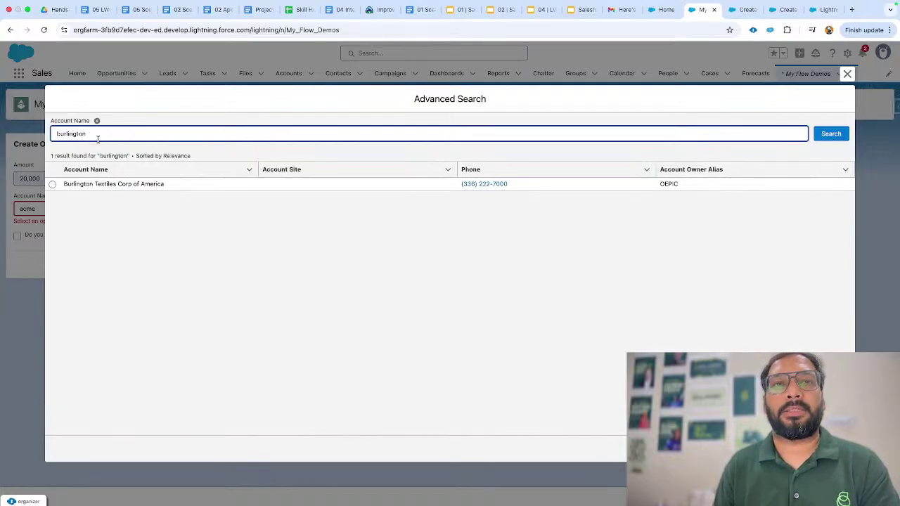
left_click_drag(98, 136, 31, 133)
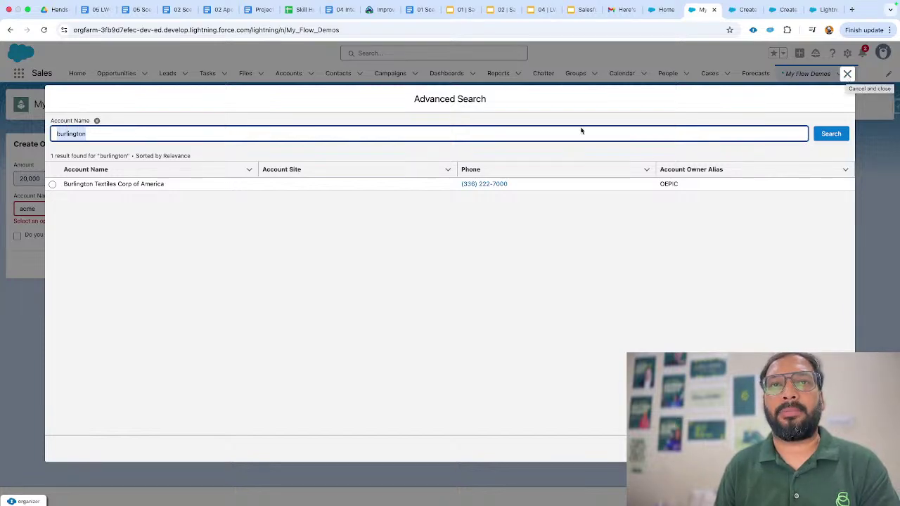
left_click(52, 184)
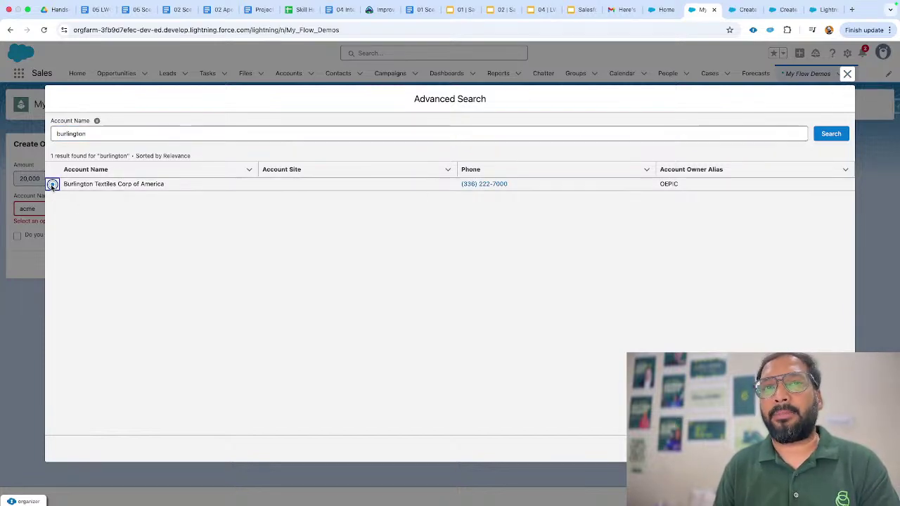
left_click(826, 449)
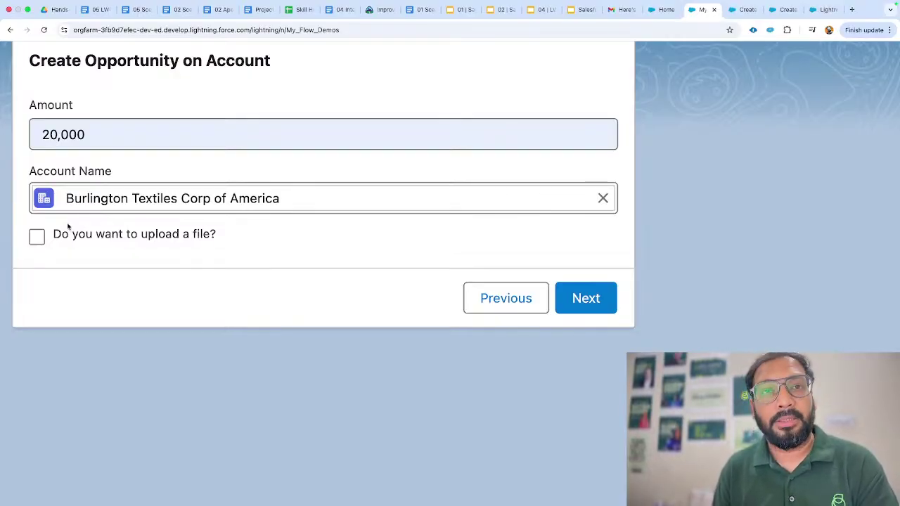
Opt to upload a file and advance the flow to the file upload screen.
left_click(37, 237)
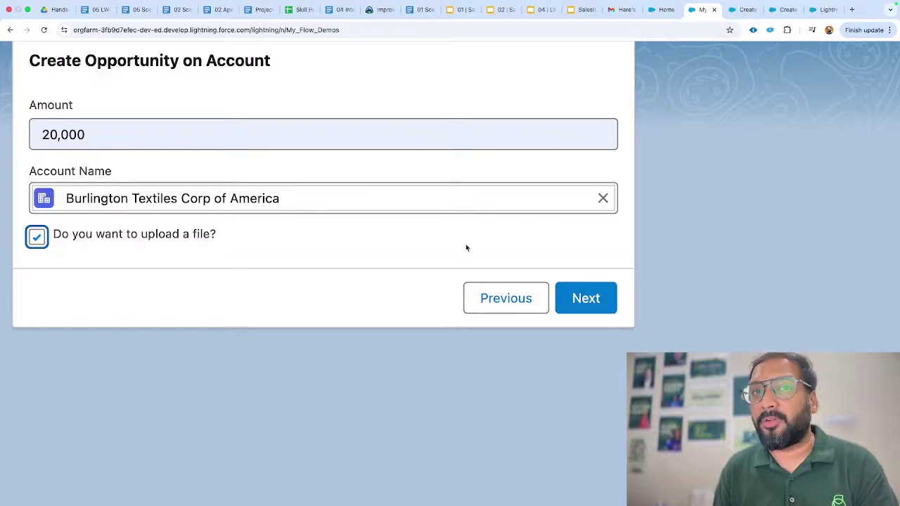
left_click(581, 294)
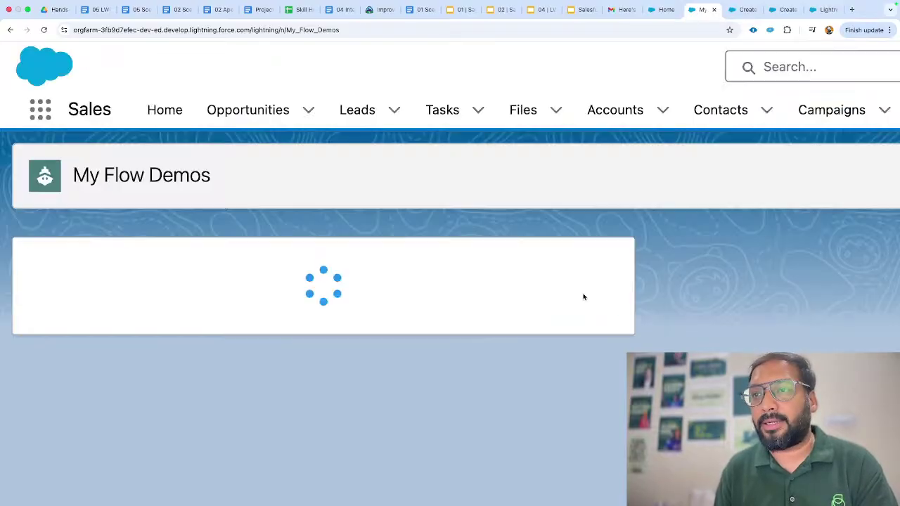
scroll(356, 211, "down", 5)
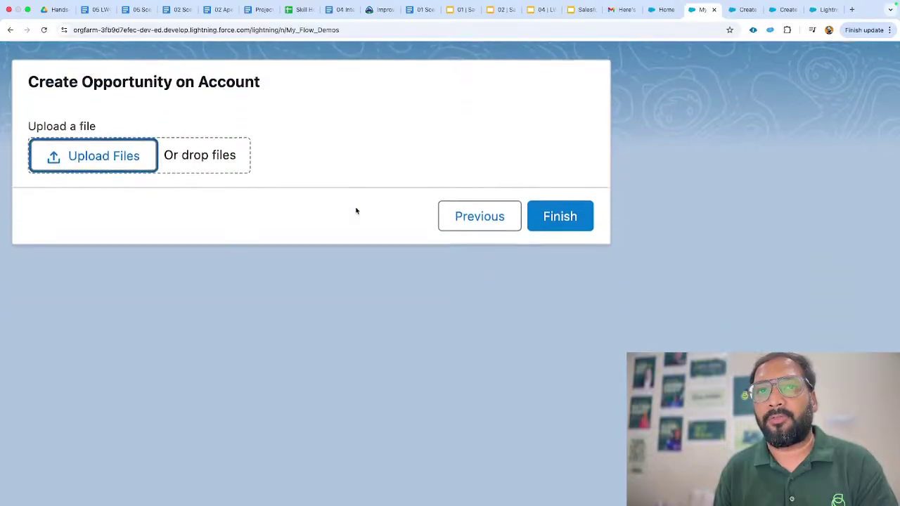
Upload the Copy of Youtube Banners (2) PNG image from Downloads and finish the flow.
left_click(121, 140)
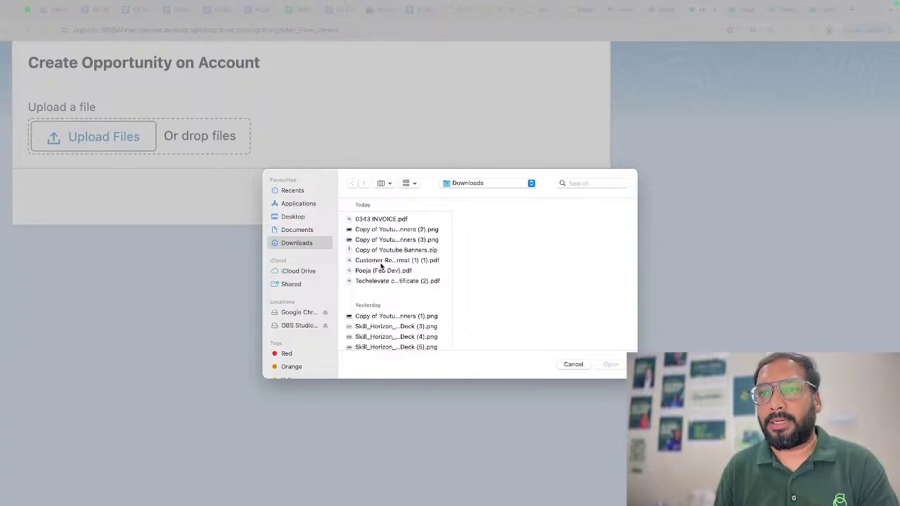
left_click(401, 230)
left_click(609, 364)
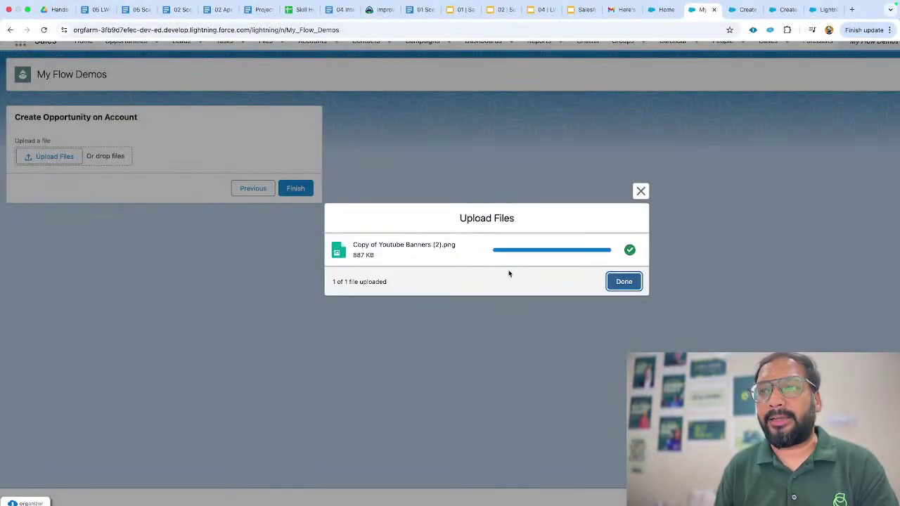
left_click(610, 280)
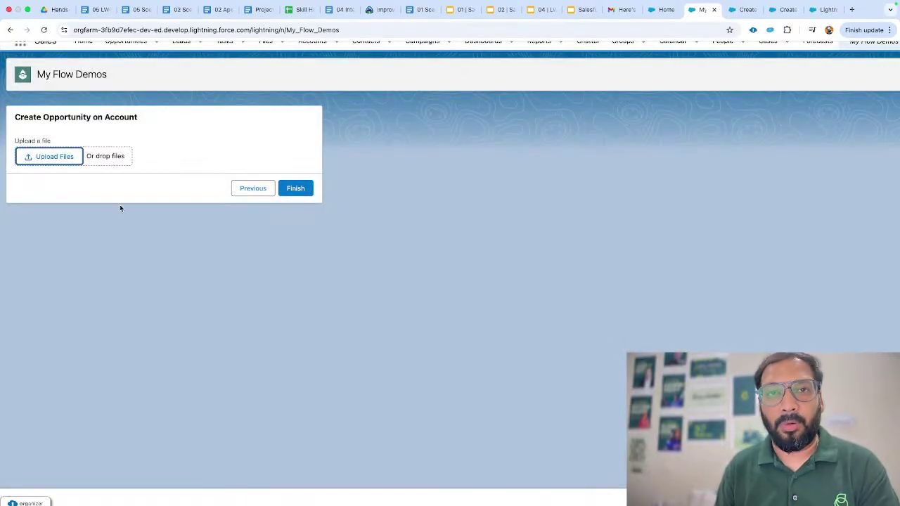
left_click(290, 187)
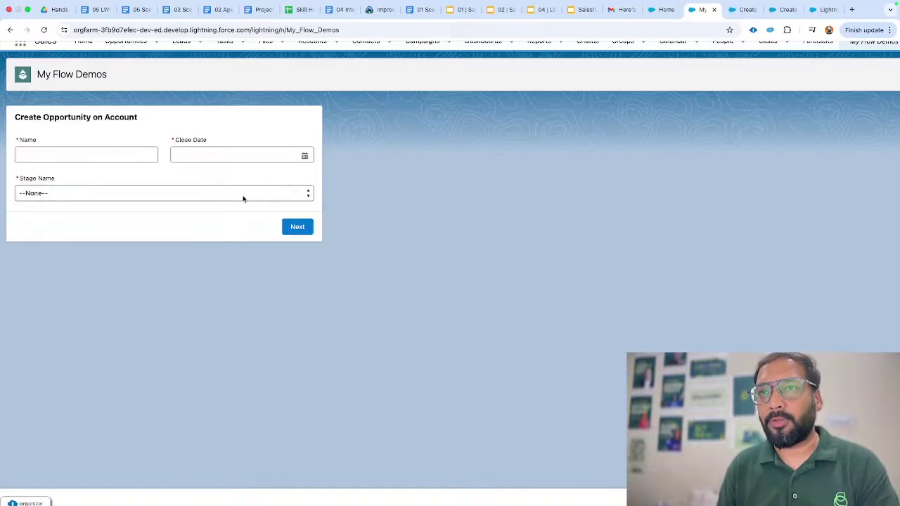
Open the Burlington Textiles Corp of America account and check its related Opportunities for Skill Opp 1.
key("super+minus")
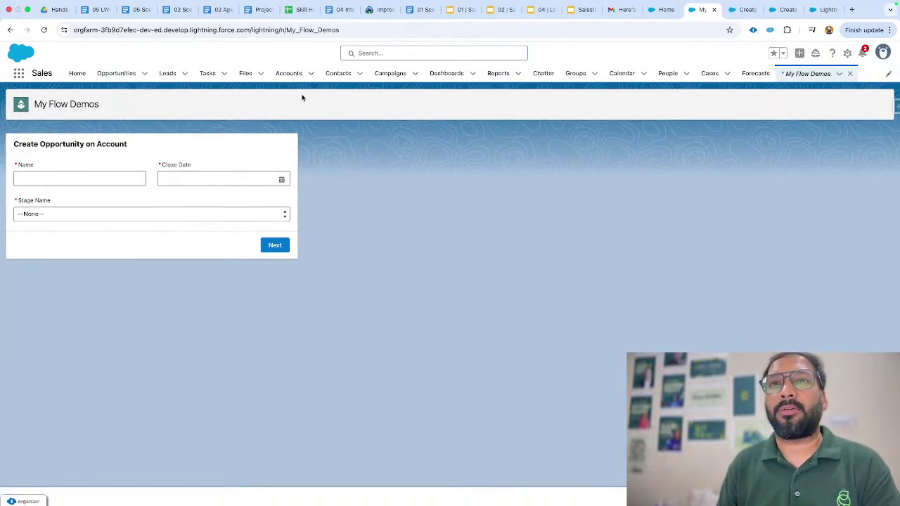
left_click(299, 73)
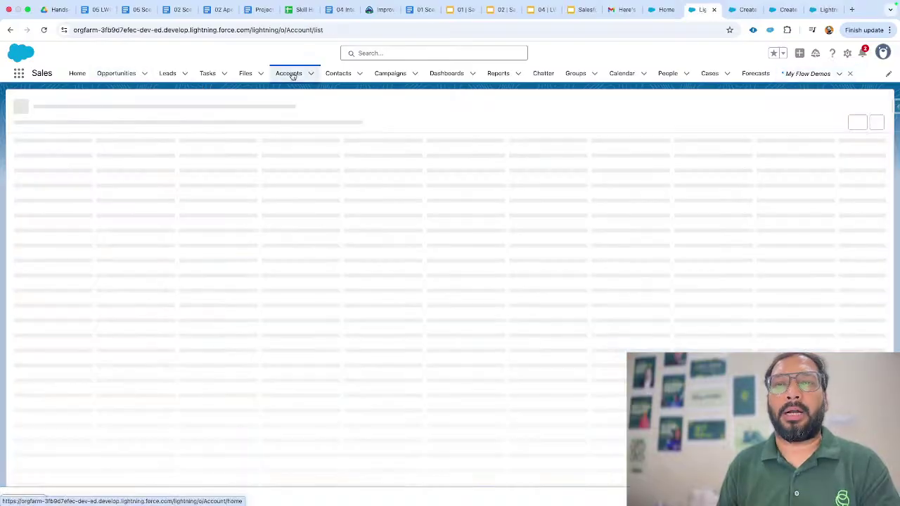
left_click(121, 163)
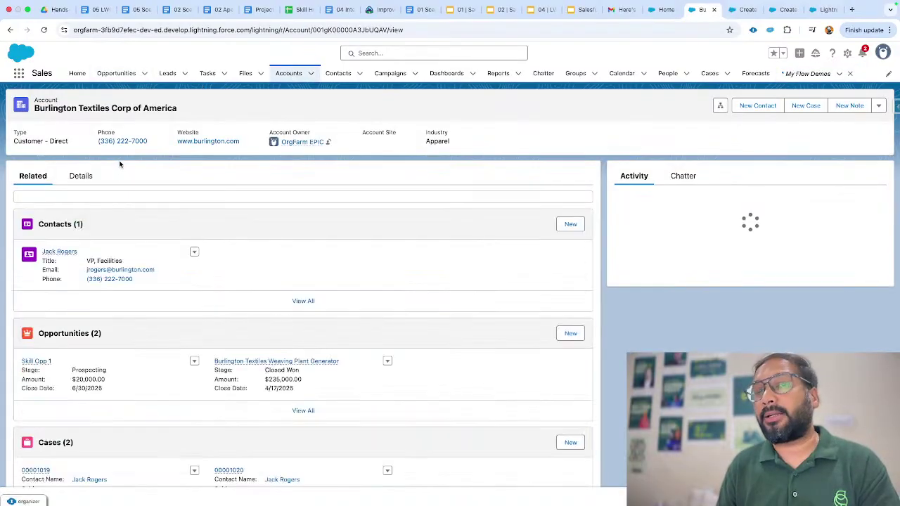
scroll(109, 235, "down", 5)
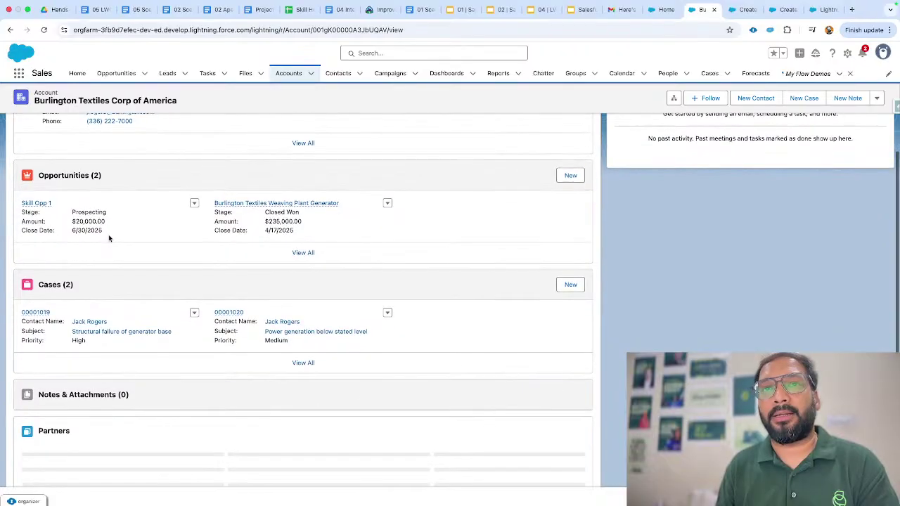
scroll(109, 239, "up", 5)
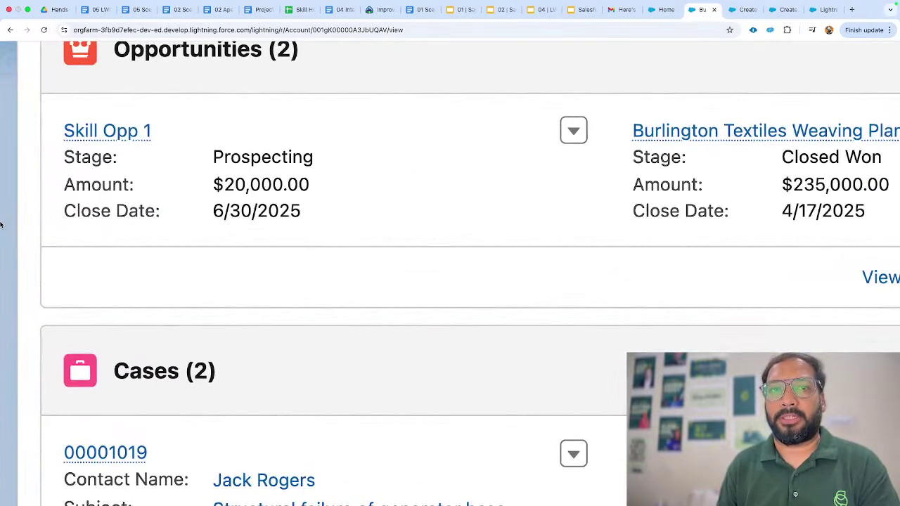
Open the Skill Opp 1 opportunity and check its Notes & Attachments for the uploaded file.
mouse_move(144, 179)
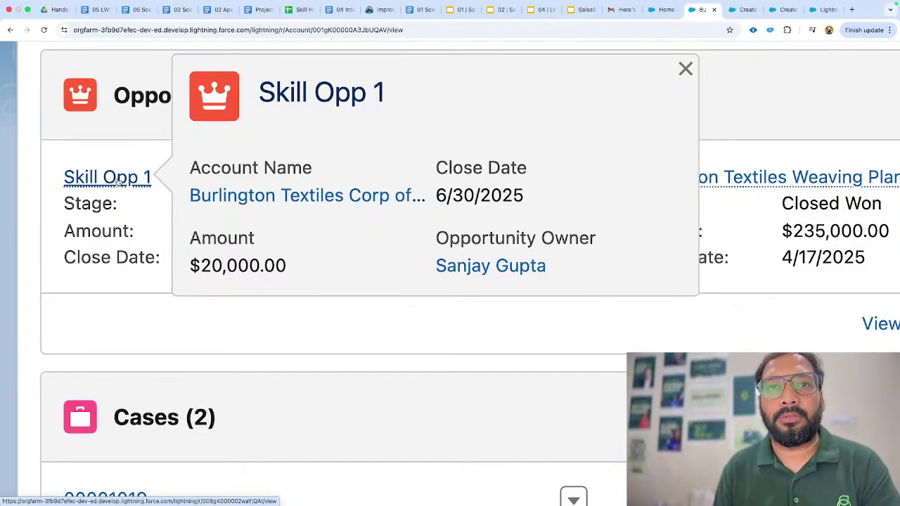
left_click(119, 180)
scroll(205, 197, "down", 2)
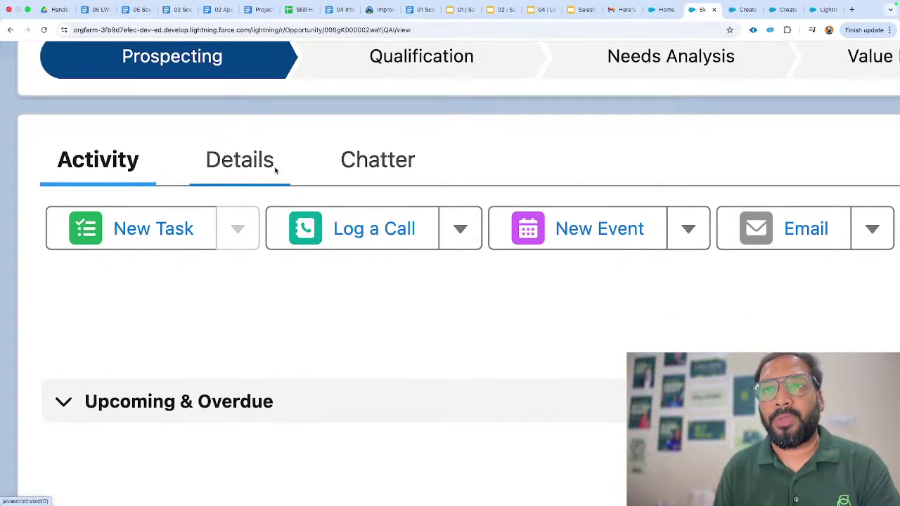
scroll(309, 173, "down", 5)
key("super+minus")
key("super+minus")
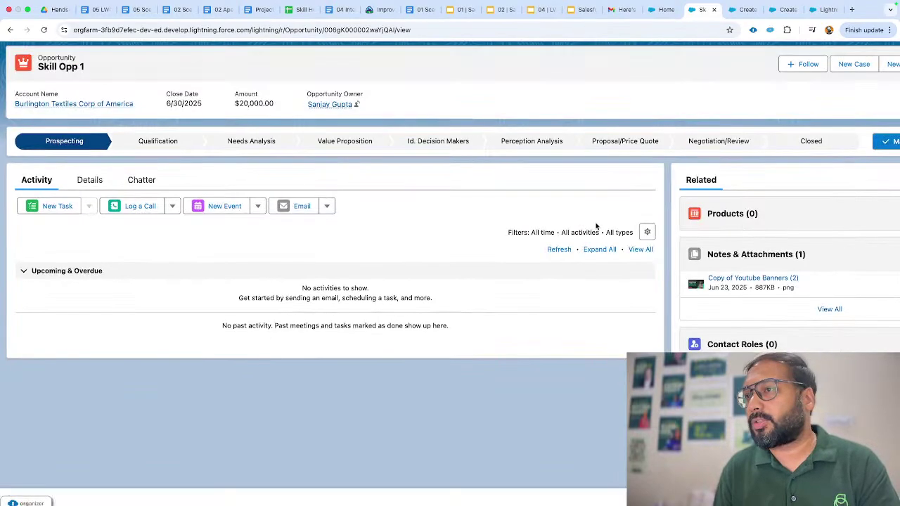
Review the attached file under Notes & Attachments on the Skill Opp 1 opportunity and return to the Hands-on Challenge #1 slide.
scroll(775, 237, "down", 3)
scroll(776, 237, "down", 2)
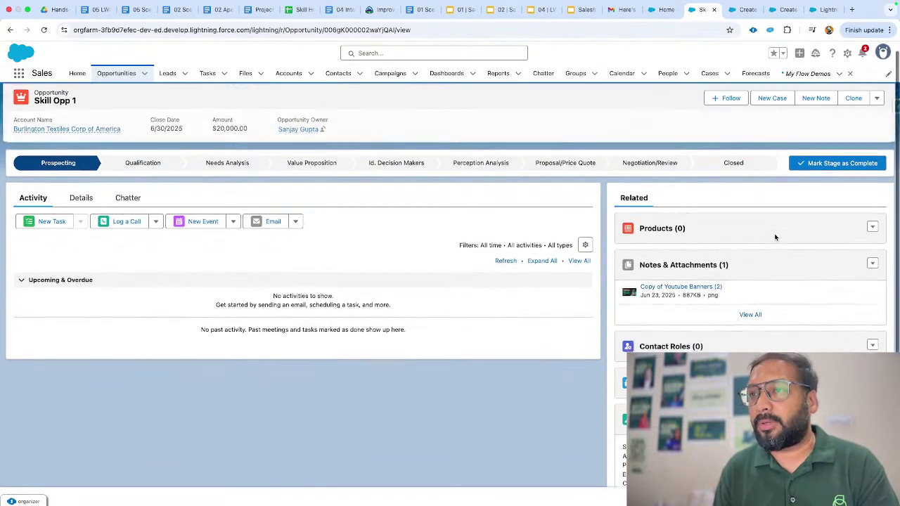
scroll(802, 229, "up", 5)
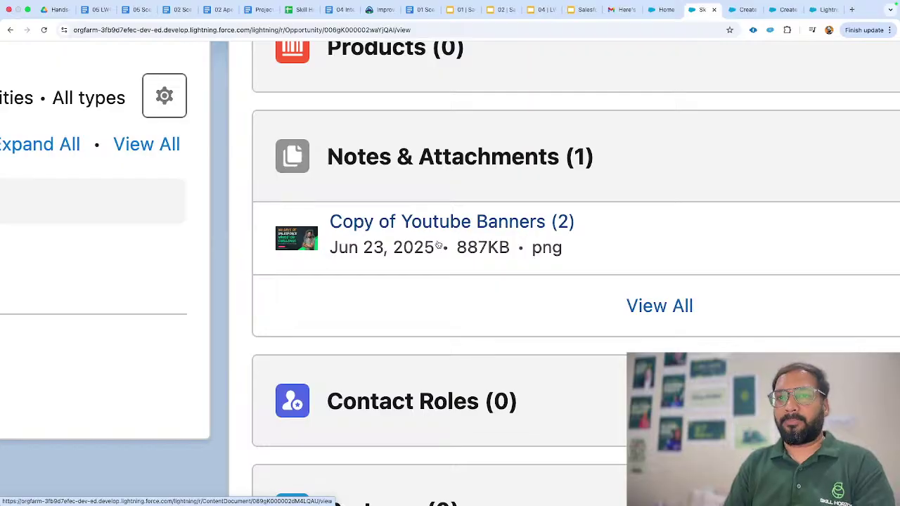
scroll(286, 242, "down", 5)
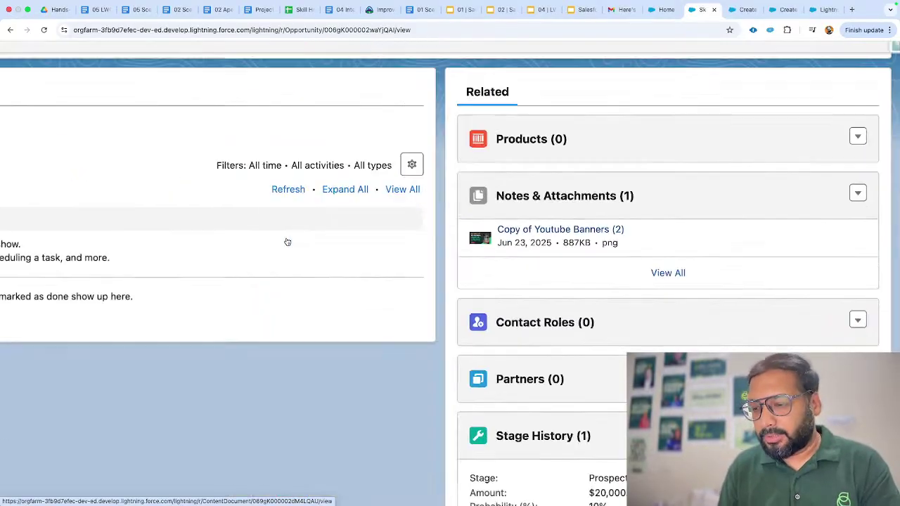
scroll(287, 241, "down", 3)
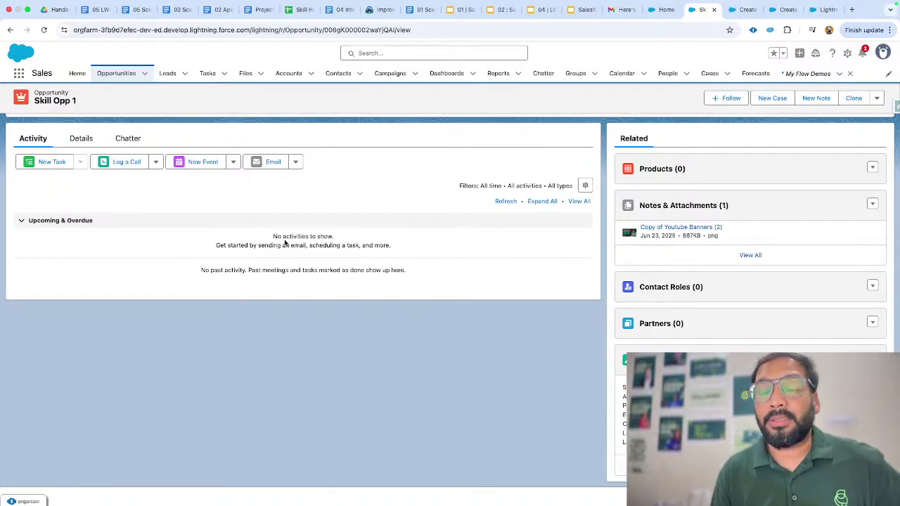
key("ctrl+Left")
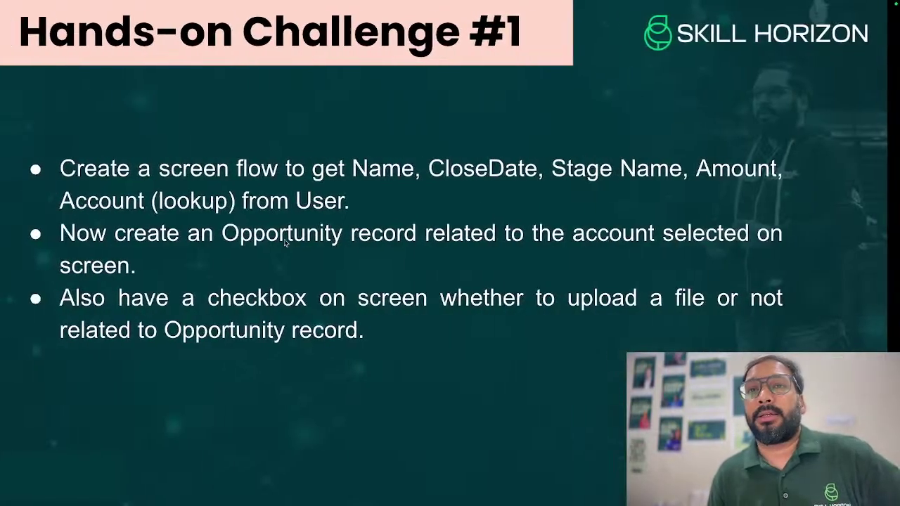
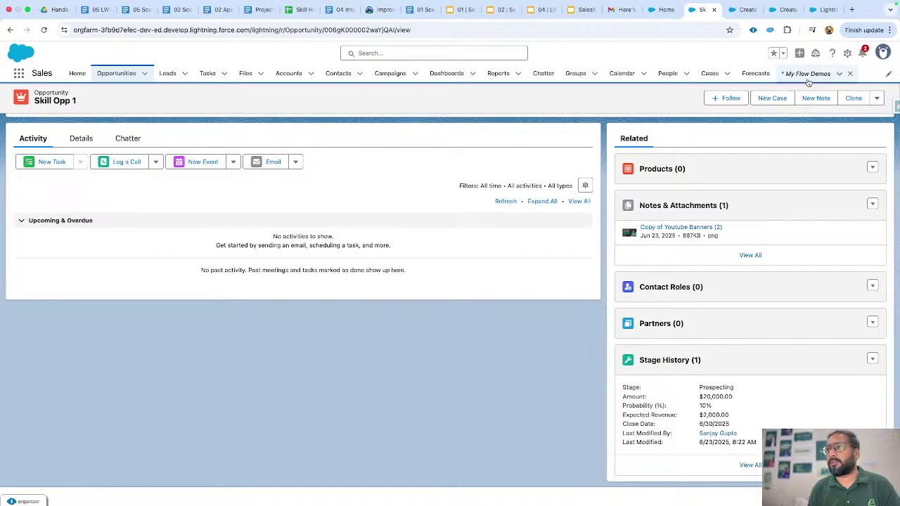
View the My Flow Demos page and return to the Create Opportunity on Account flow canvas, closing the open screen editor.
left_click(809, 73)
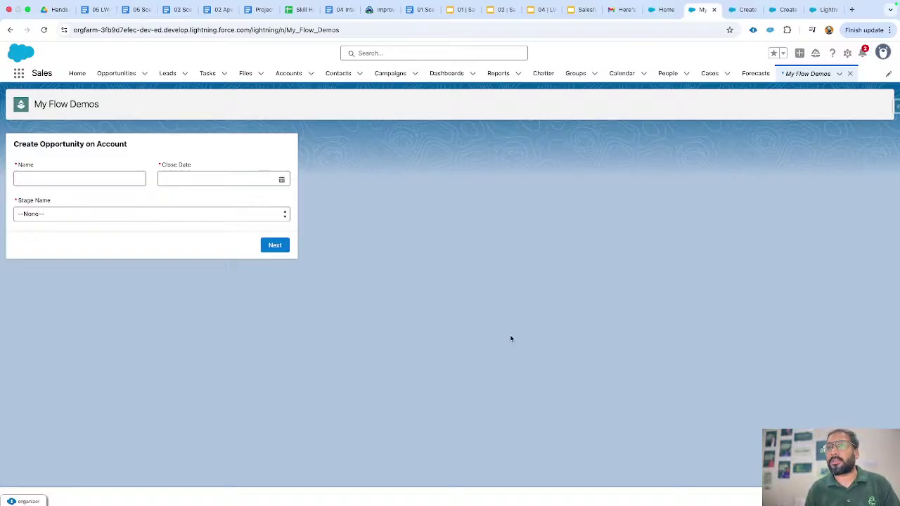
left_click(738, 10)
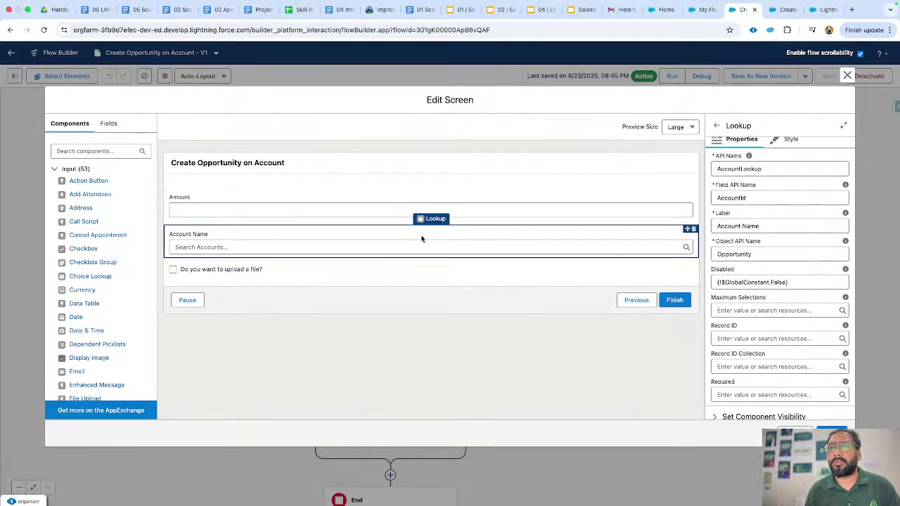
left_click(847, 75)
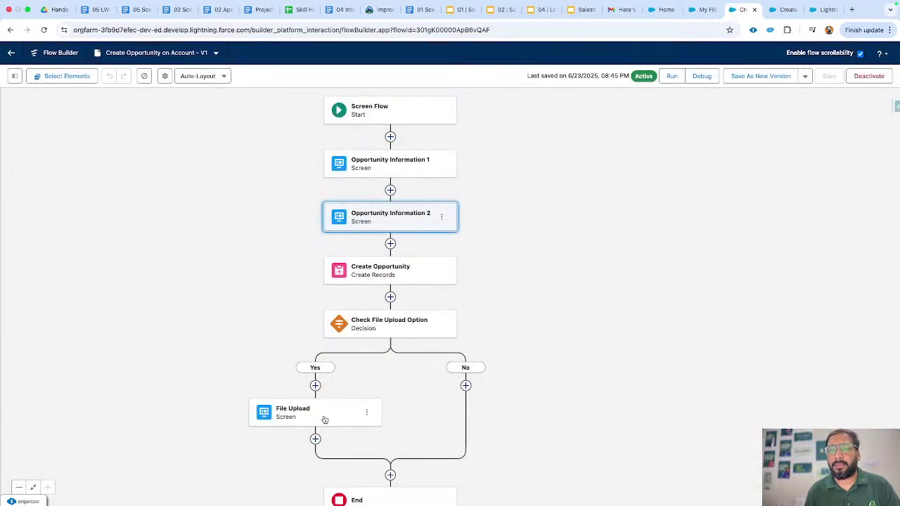
Open the File Upload screen's upload component and check the resources available for its Accepted Formats property.
double_click(325, 419)
left_click(355, 194)
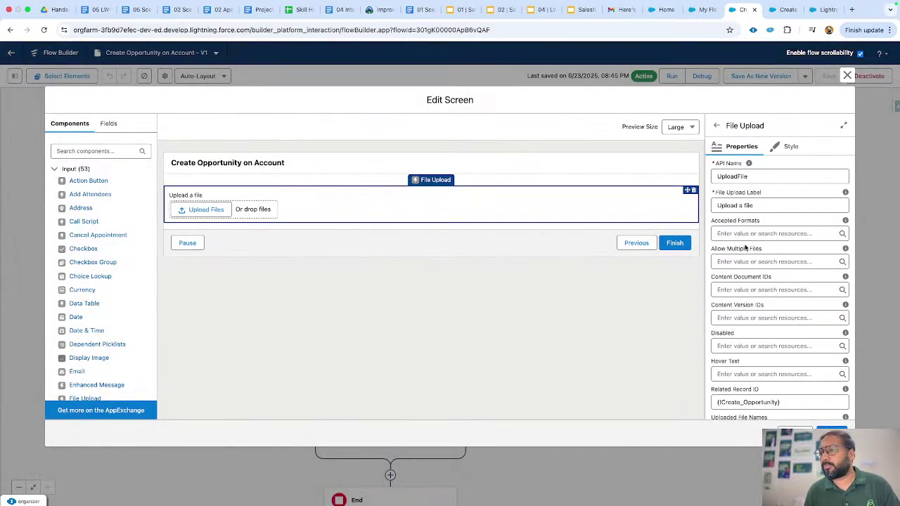
scroll(746, 244, "down", 2)
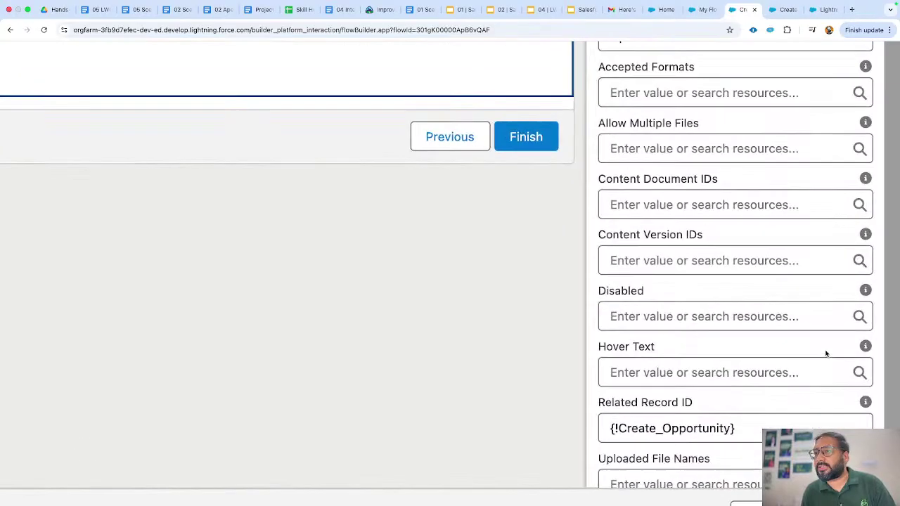
scroll(826, 353, "up", 1)
scroll(769, 247, "up", 2)
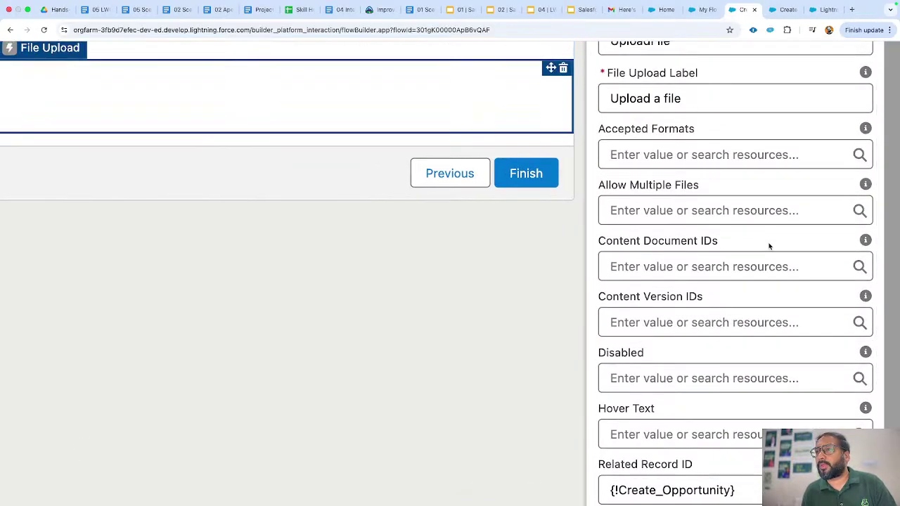
left_click(700, 151)
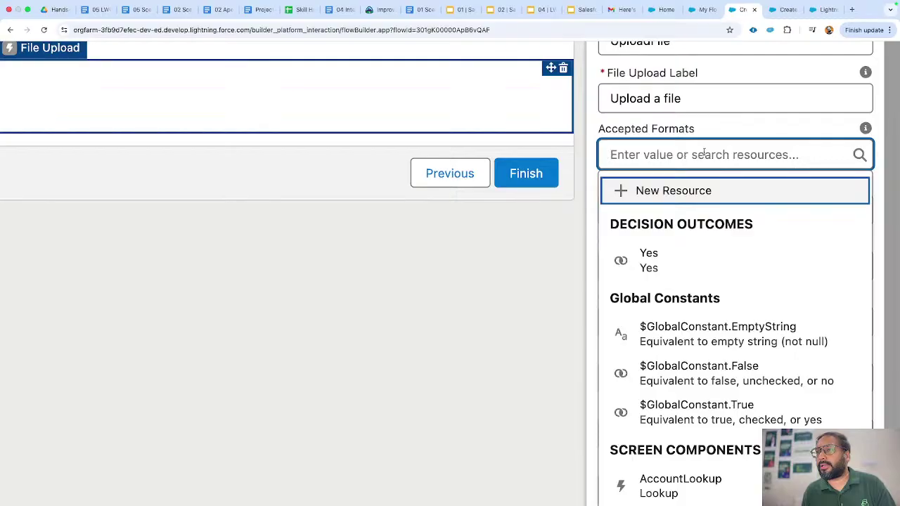
left_click(747, 134)
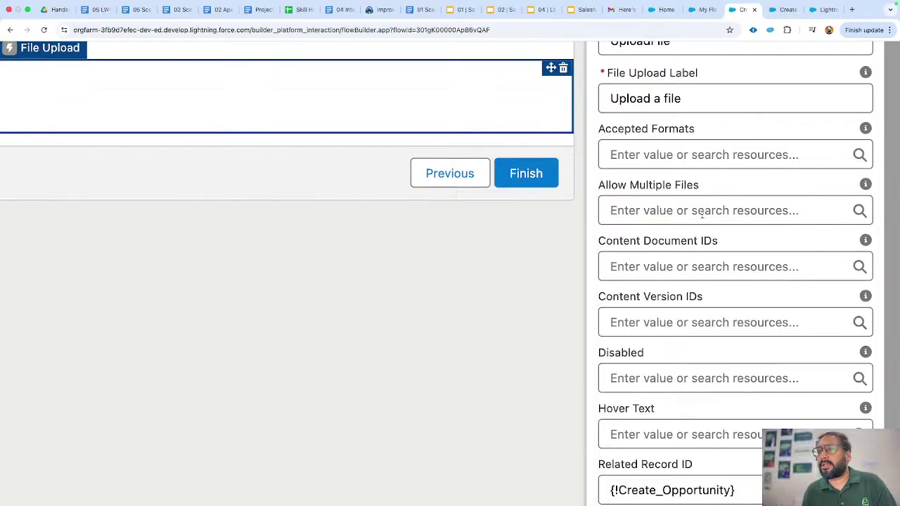
Examine the upload component's remaining properties, including Allow Multiple Files, Related Record ID and Uploaded File Names, and close the screen editor.
scroll(709, 269, "down", 4)
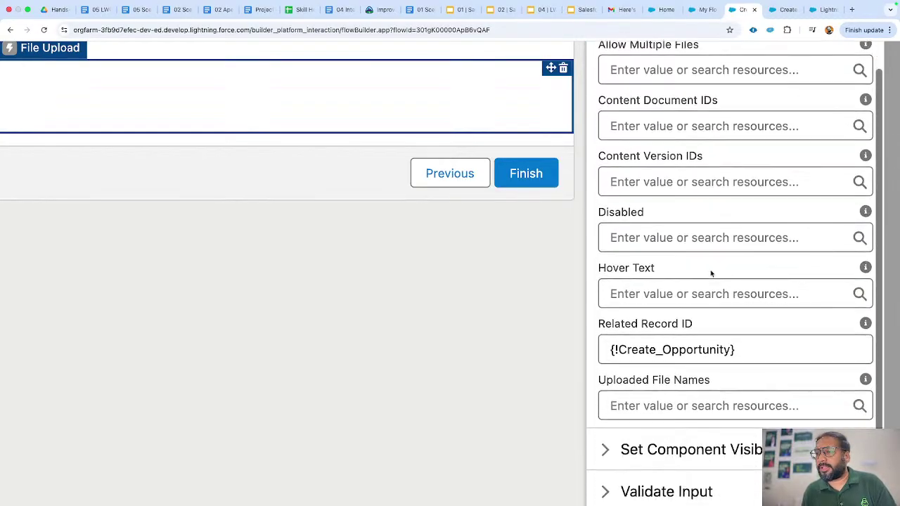
scroll(710, 270, "down", 1)
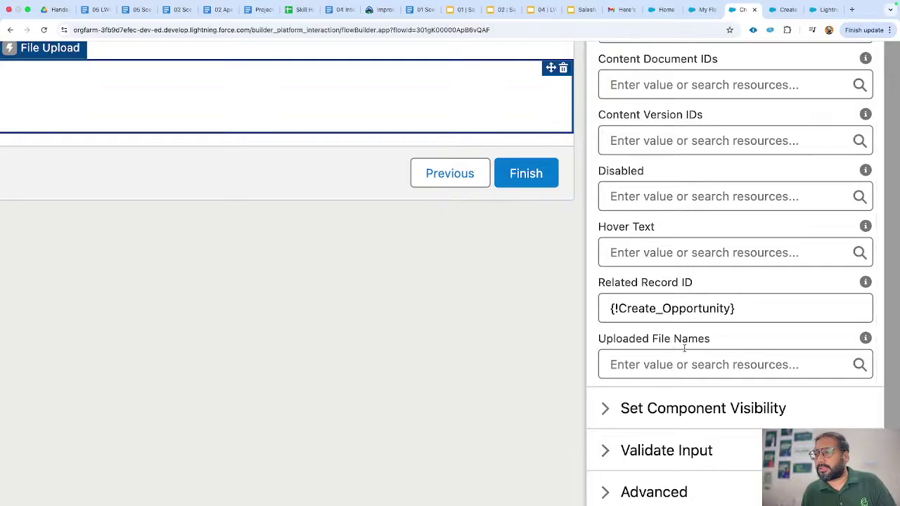
scroll(708, 346, "down", 3)
scroll(710, 347, "up", 4)
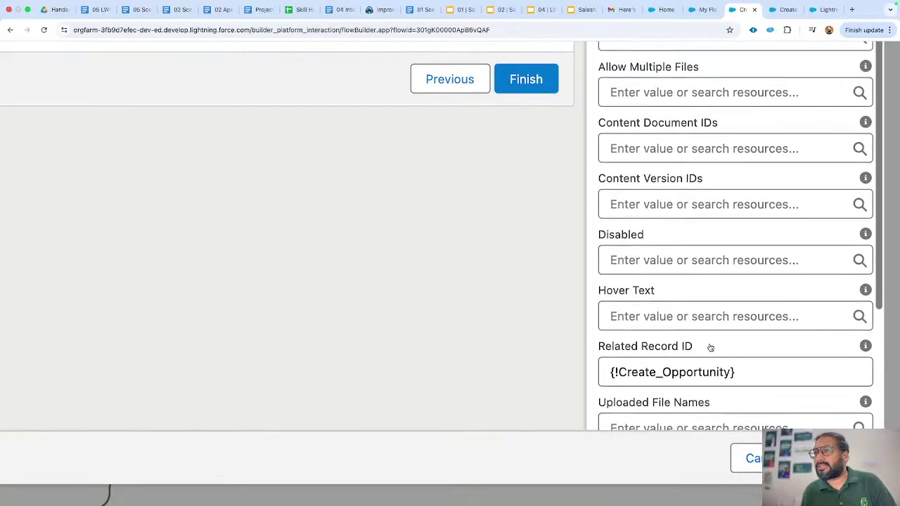
scroll(710, 347, "up", 6)
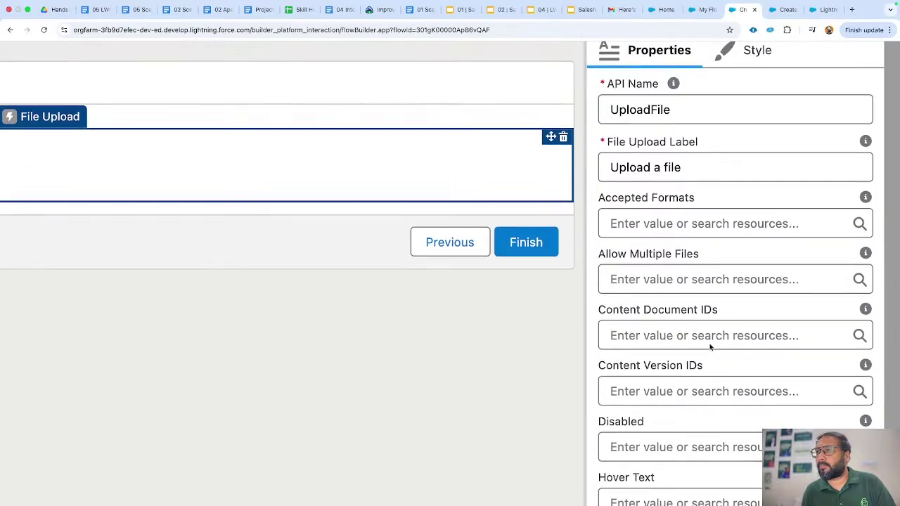
scroll(710, 346, "down", 5)
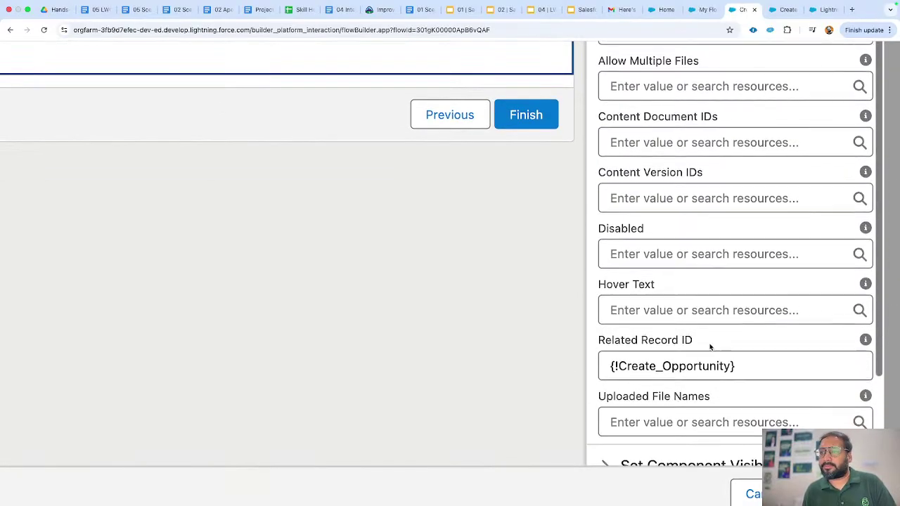
key("ctrl+minus")
key("ctrl+minus")
key("ctrl+minus")
key("ctrl+minus")
key("ctrl+minus")
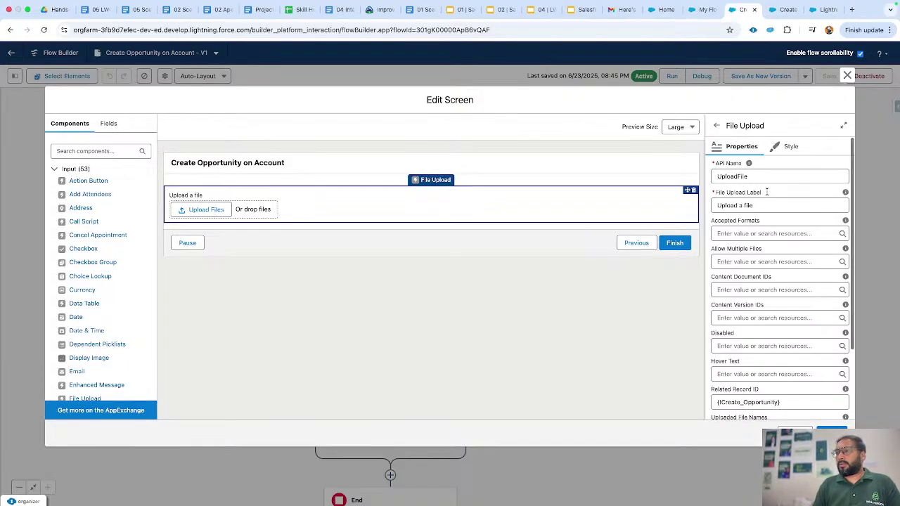
scroll(767, 191, "up", 2)
left_click(847, 75)
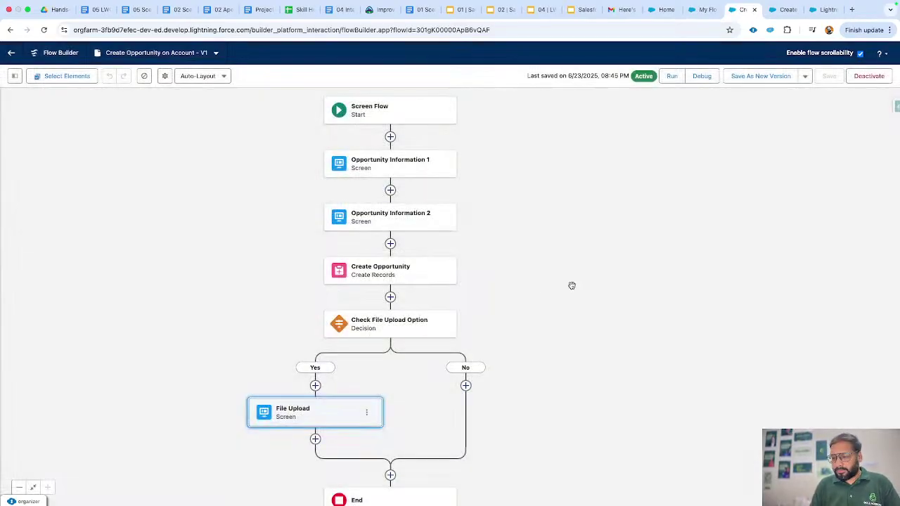